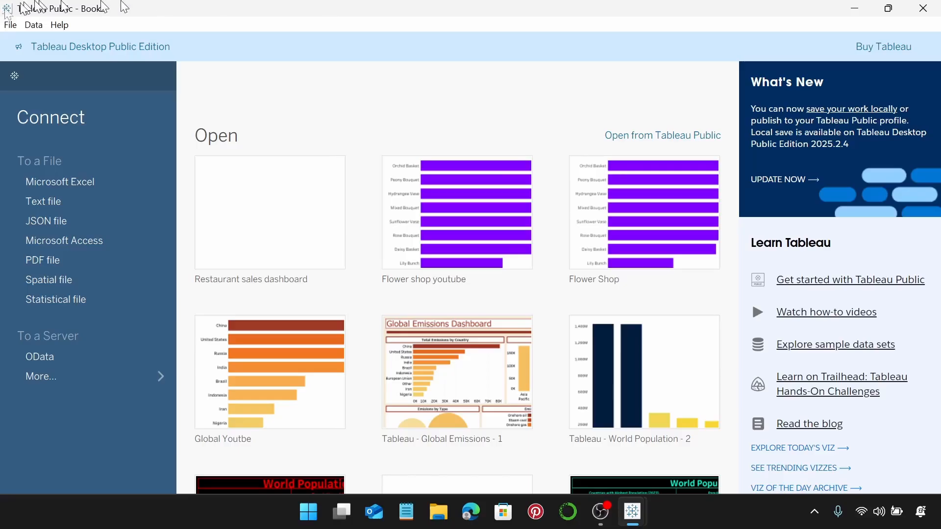
Connect to the text file Restaurant Sales.csv and look through its data columns.
{"action": "left_click", "coordinate": [60, 210]}
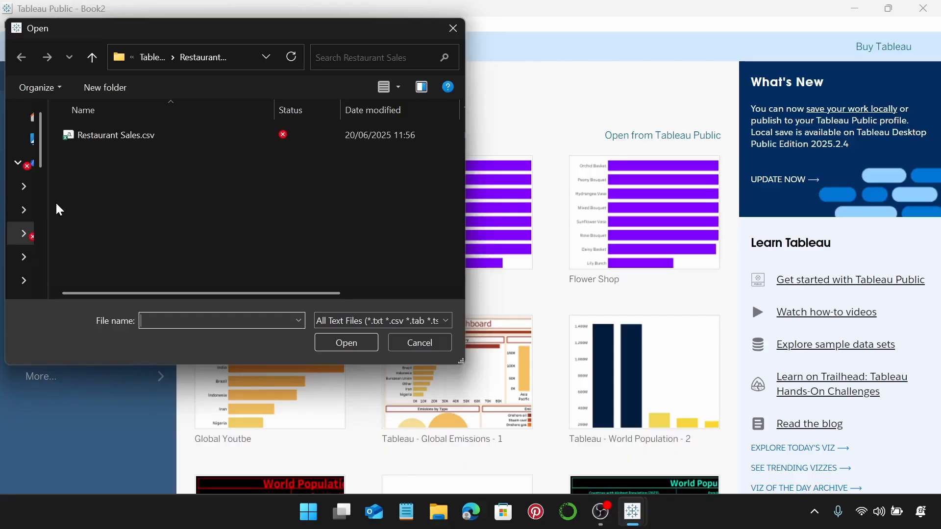
{"action": "left_click", "coordinate": [153, 140]}
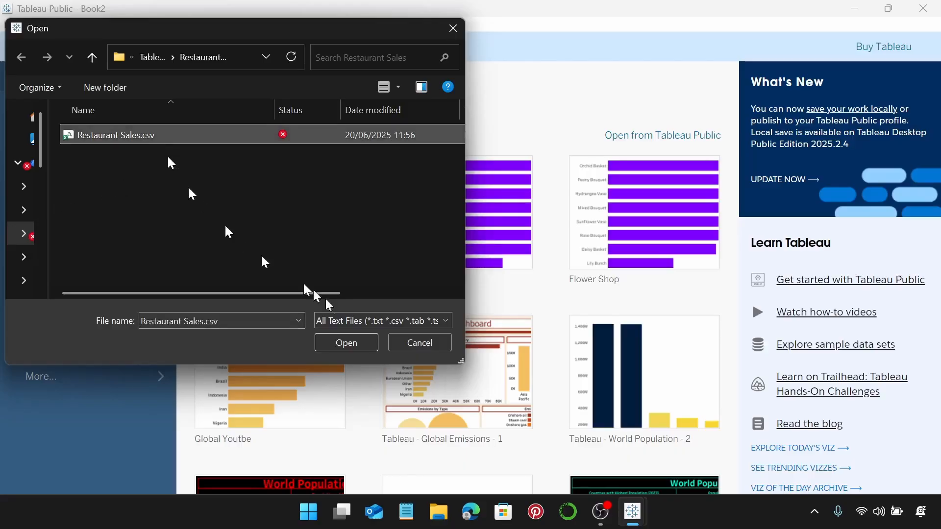
{"action": "left_click", "coordinate": [362, 345]}
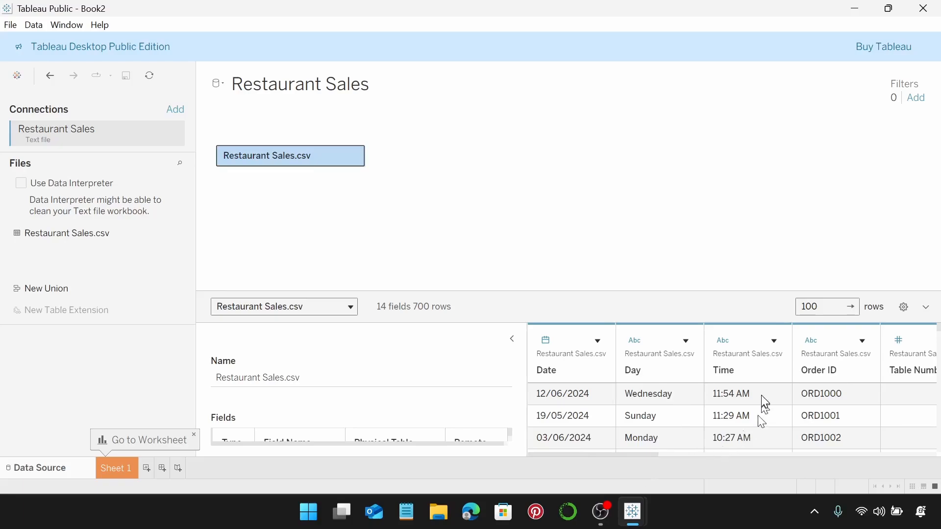
{"action": "left_click_drag", "start_coordinate": [640, 455], "coordinate": [926, 431]}
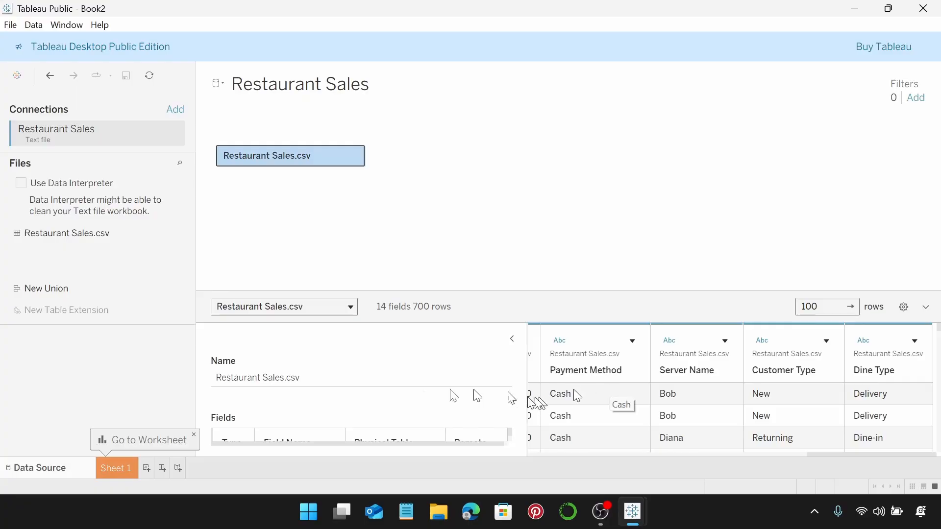
Rename Sheet 1 as Total Sales and show the sum of the Total Sale field as text.
{"action": "left_click", "coordinate": [128, 472]}
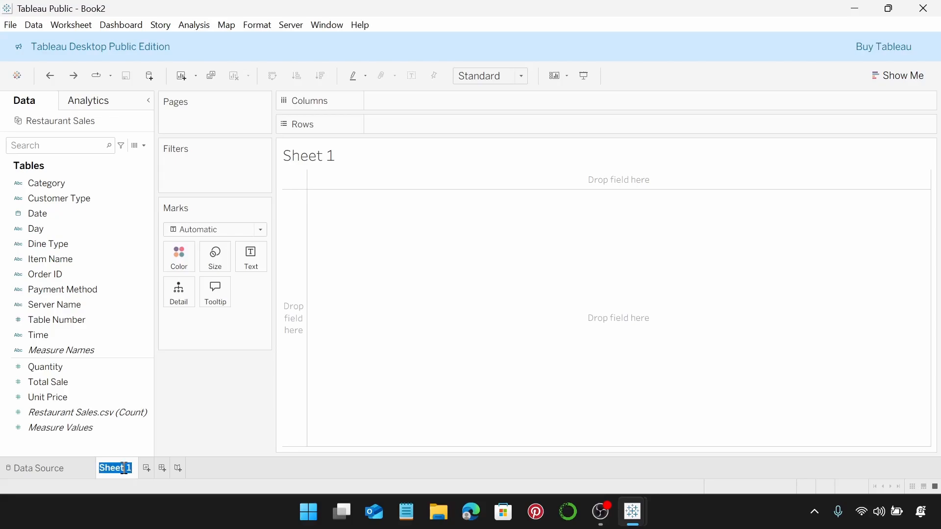
{"action": "type", "text": "Total Sales"}
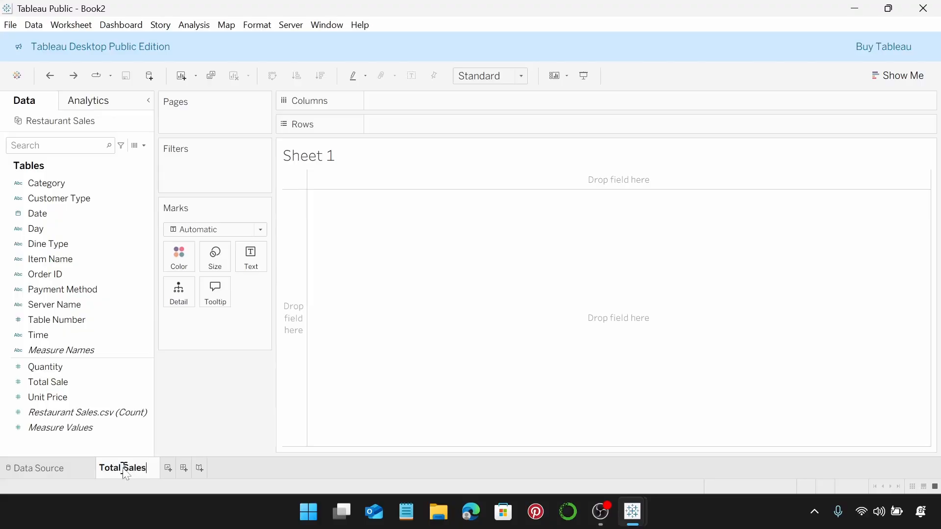
{"action": "key", "text": "Return"}
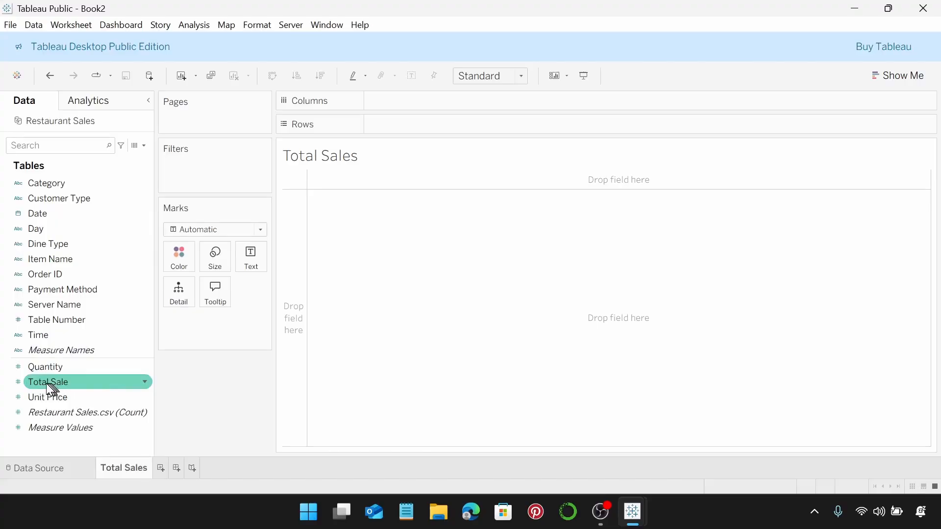
{"action": "left_click_drag", "start_coordinate": [51, 383], "coordinate": [247, 264]}
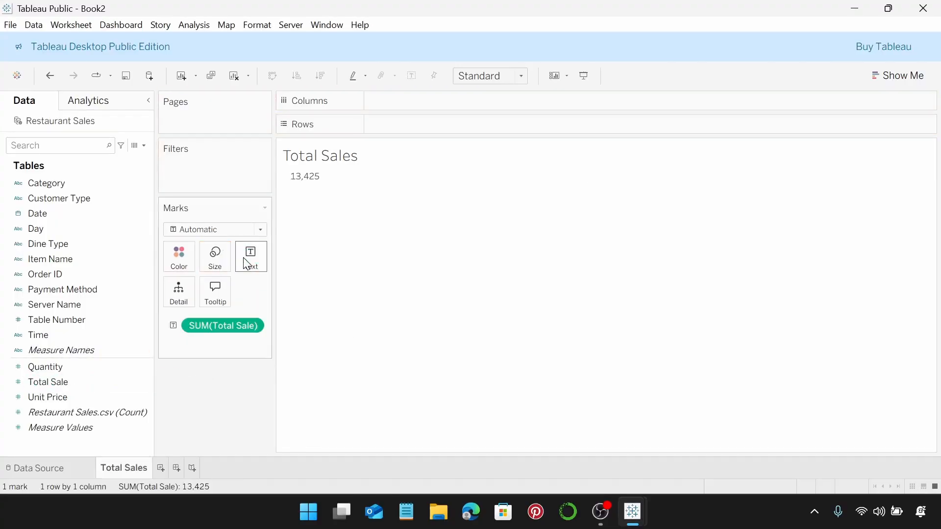
Format the sheet title in Tableau Semibold, size 8, with centred alignment.
{"action": "double_click", "coordinate": [353, 165]}
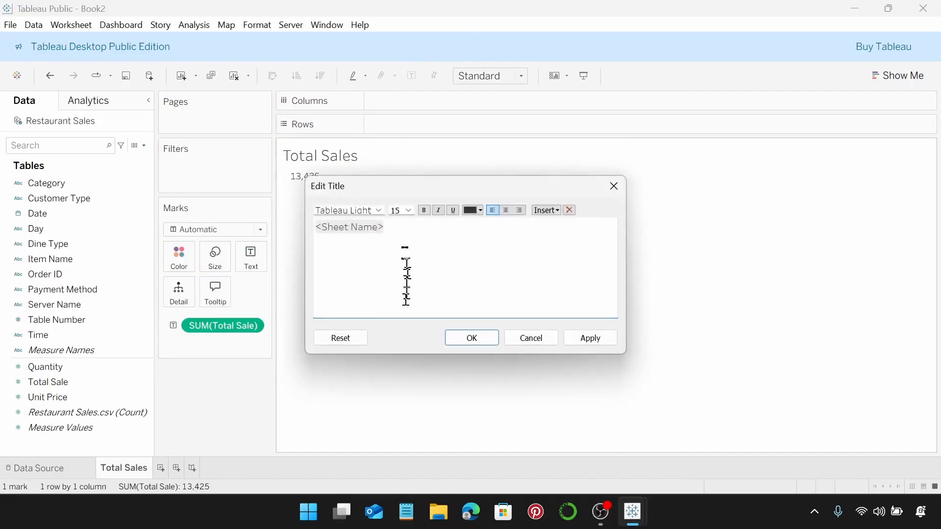
{"action": "left_click_drag", "start_coordinate": [409, 230], "coordinate": [305, 230]}
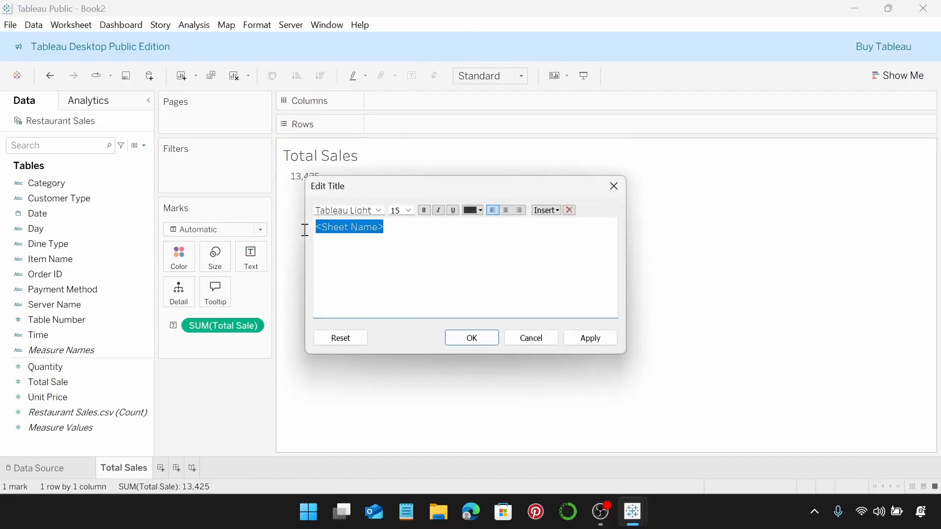
{"action": "left_click", "coordinate": [381, 211]}
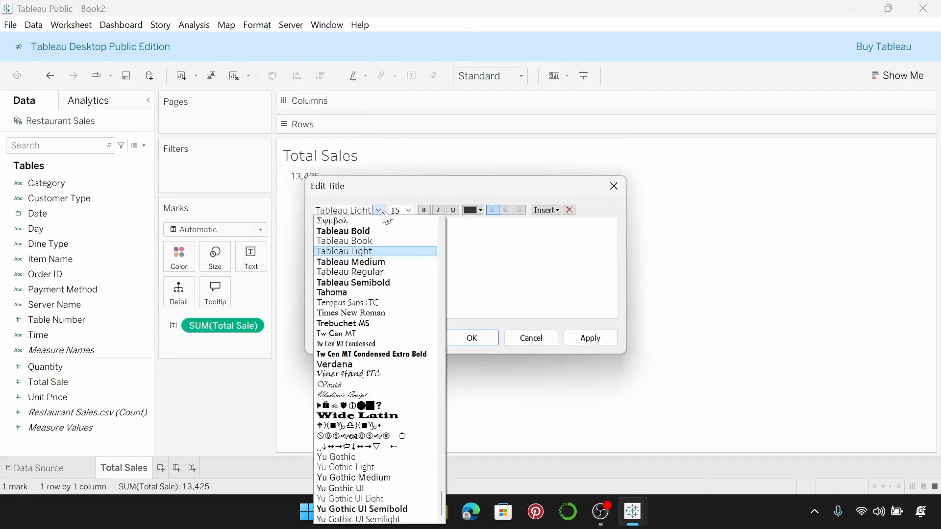
{"action": "left_click", "coordinate": [403, 283]}
{"action": "left_click", "coordinate": [408, 210]}
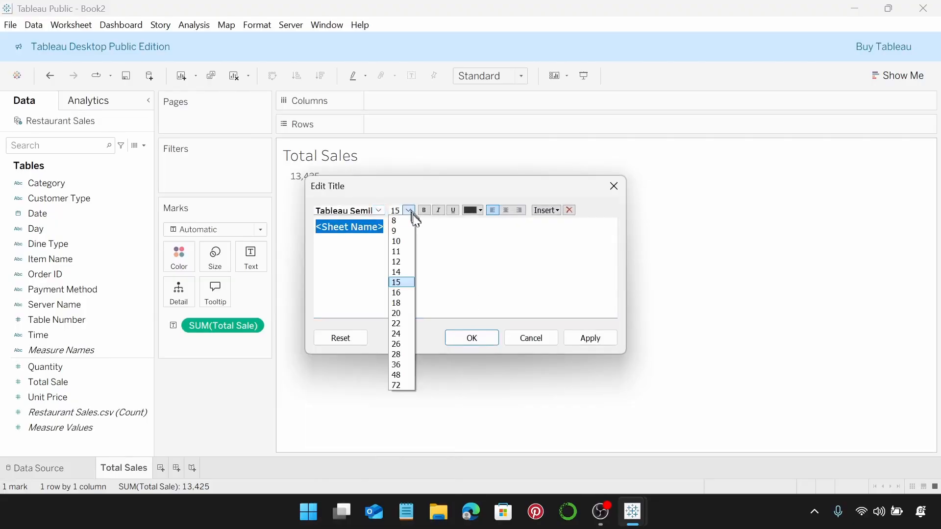
{"action": "left_click", "coordinate": [410, 244]}
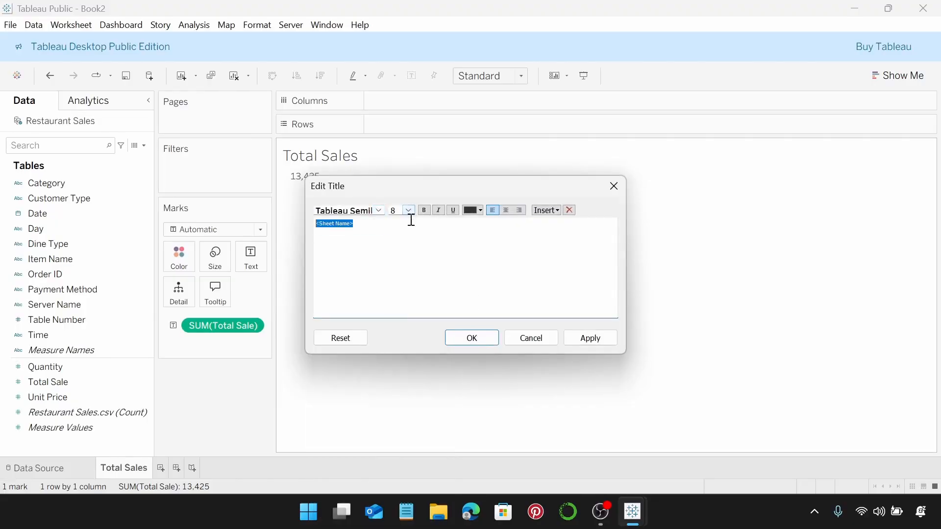
{"action": "left_click", "coordinate": [481, 208]}
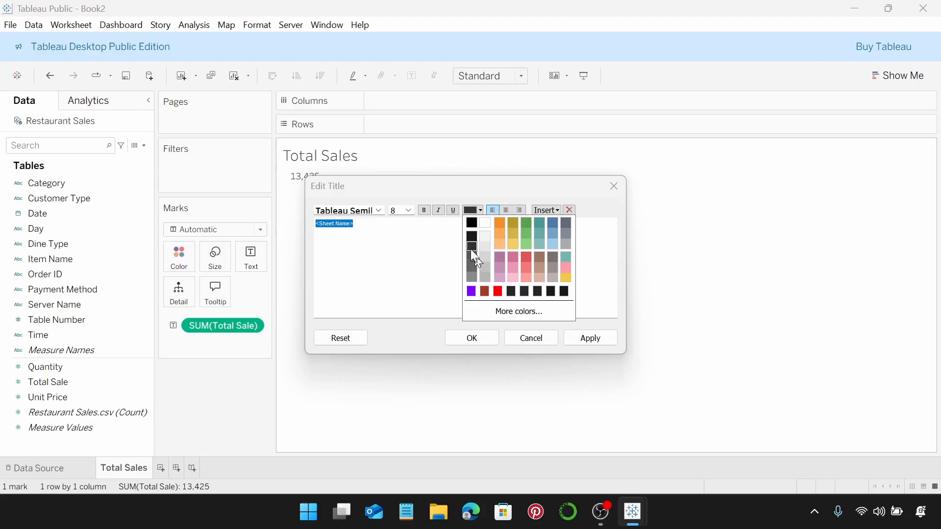
{"action": "left_click", "coordinate": [600, 256]}
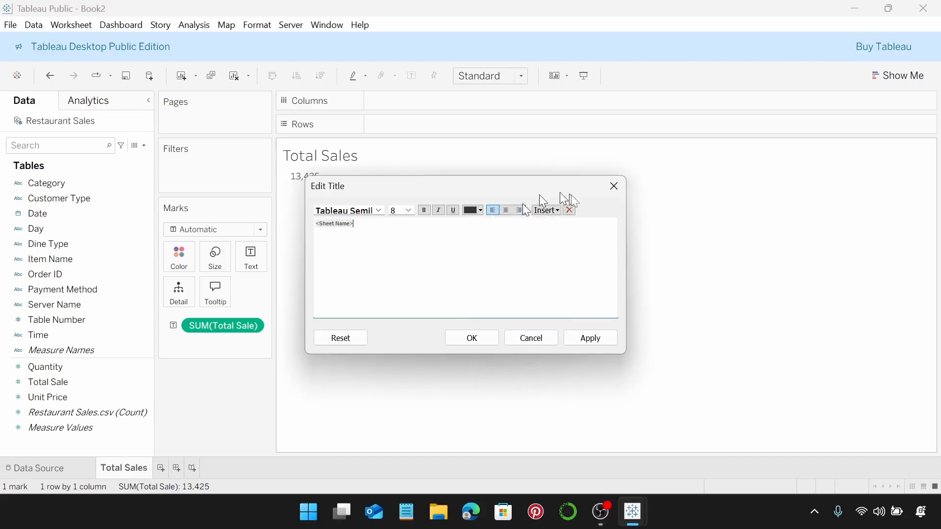
{"action": "left_click", "coordinate": [505, 213]}
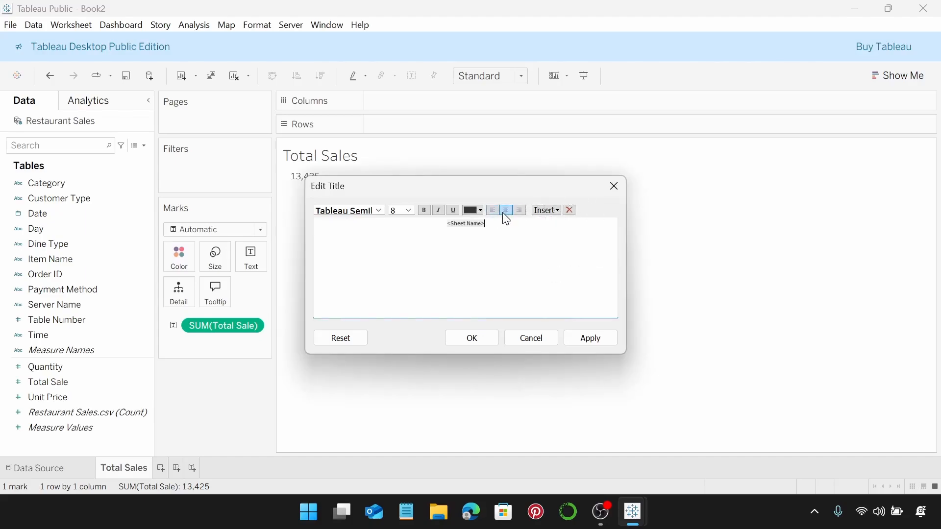
{"action": "left_click", "coordinate": [471, 337]}
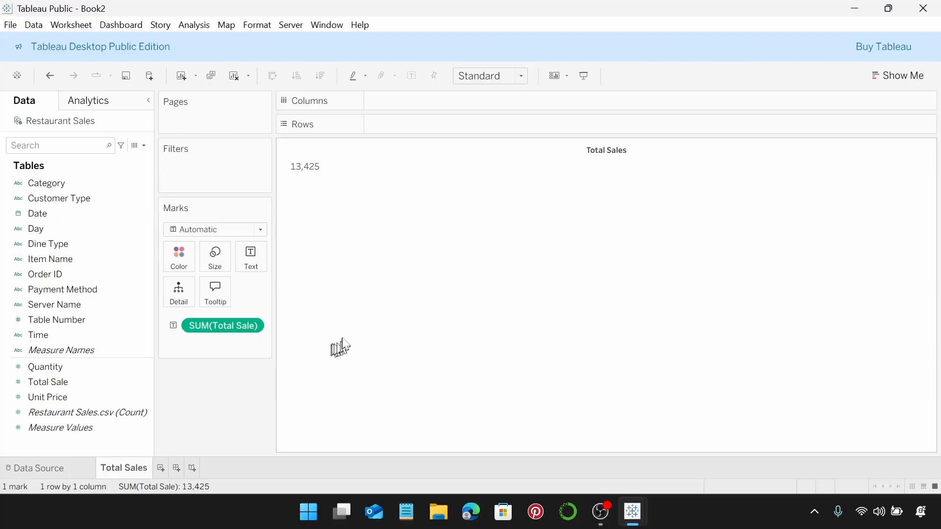
Fit the sheet to Entire View and format the Total Sale label in Tableau Semibold, size 18, black.
{"action": "left_click", "coordinate": [518, 78]}
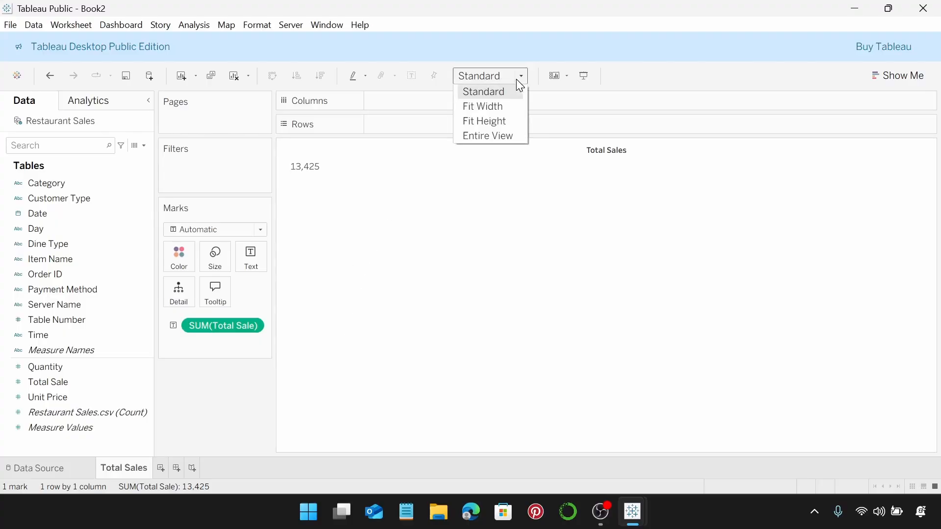
{"action": "left_click", "coordinate": [501, 136]}
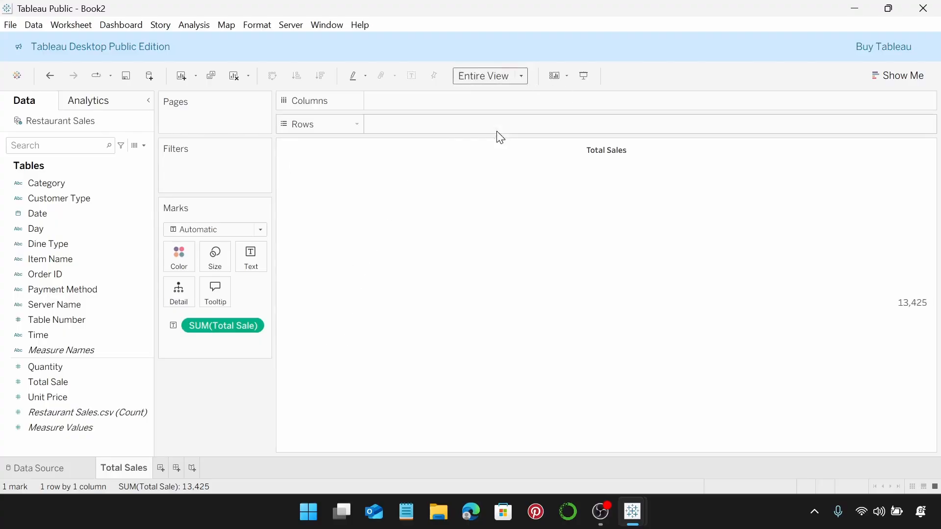
{"action": "left_click", "coordinate": [253, 260]}
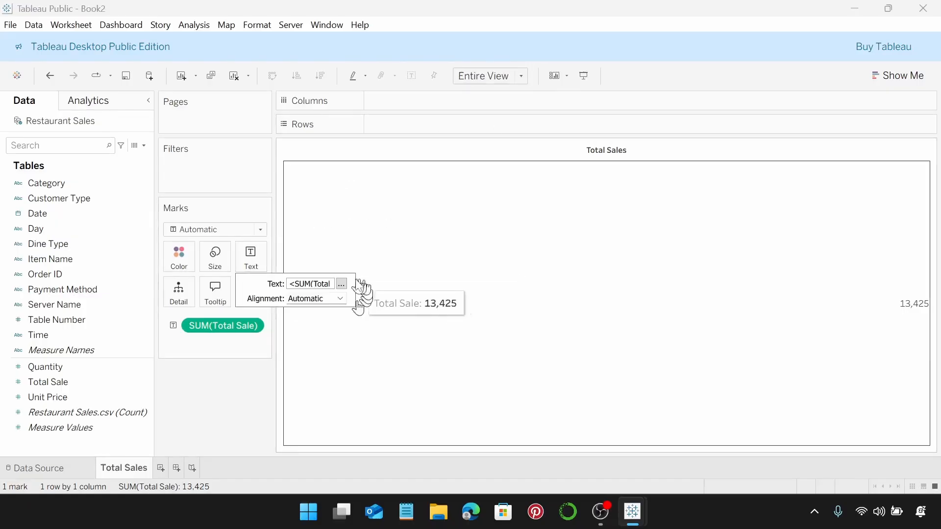
{"action": "left_click", "coordinate": [341, 284]}
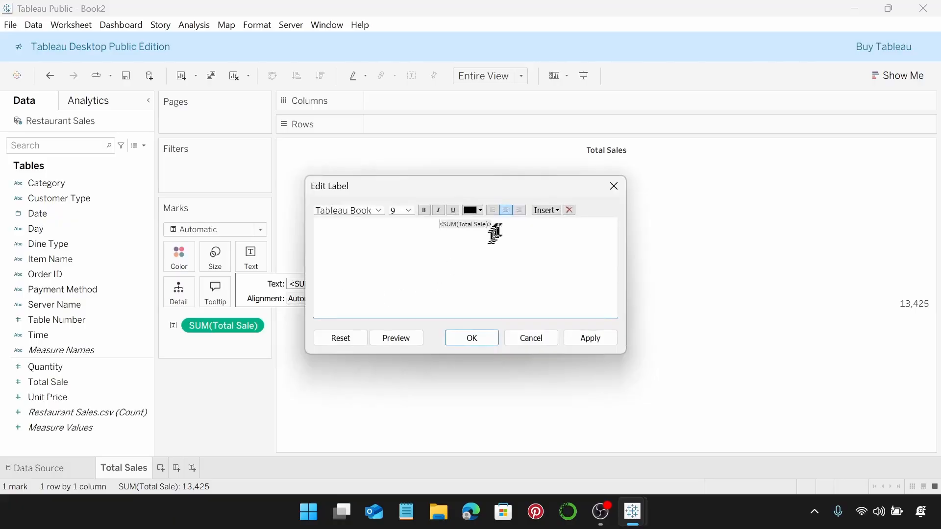
{"action": "left_click_drag", "start_coordinate": [500, 225], "coordinate": [431, 227]}
{"action": "left_click", "coordinate": [380, 211]}
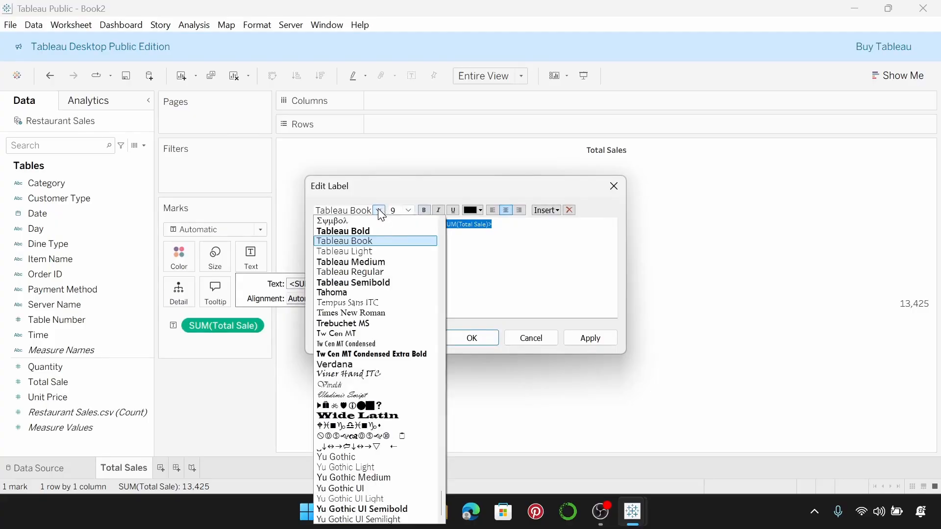
{"action": "left_click", "coordinate": [384, 284]}
{"action": "left_click", "coordinate": [409, 210]}
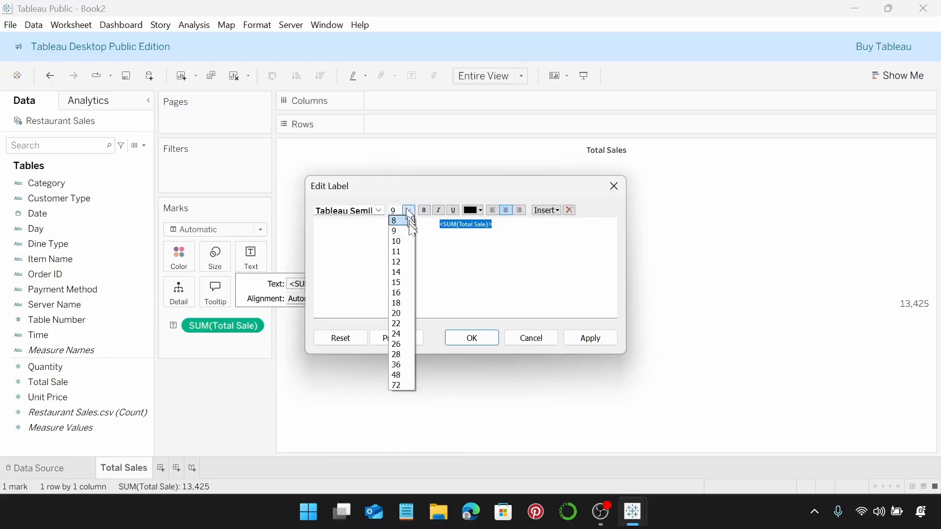
{"action": "left_click", "coordinate": [401, 304]}
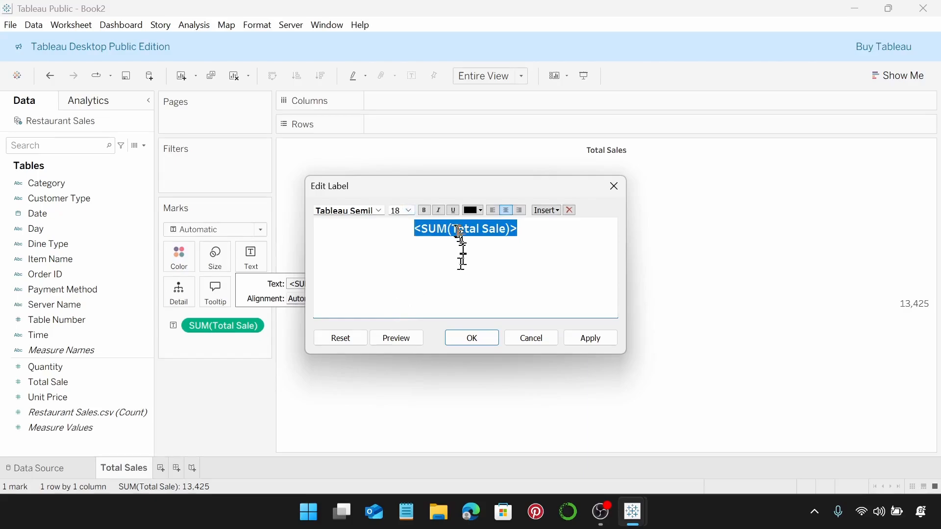
{"action": "left_click", "coordinate": [481, 212]}
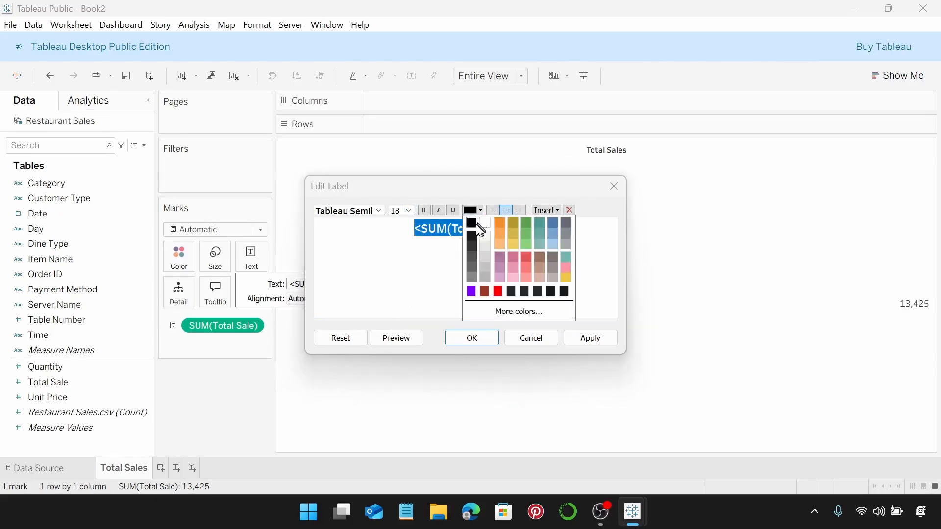
{"action": "left_click", "coordinate": [474, 223]}
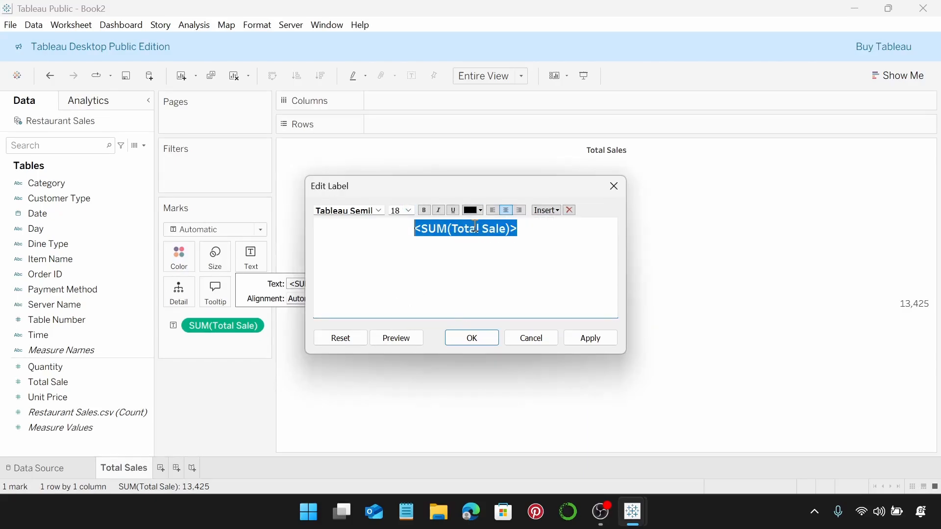
{"action": "left_click", "coordinate": [491, 337]}
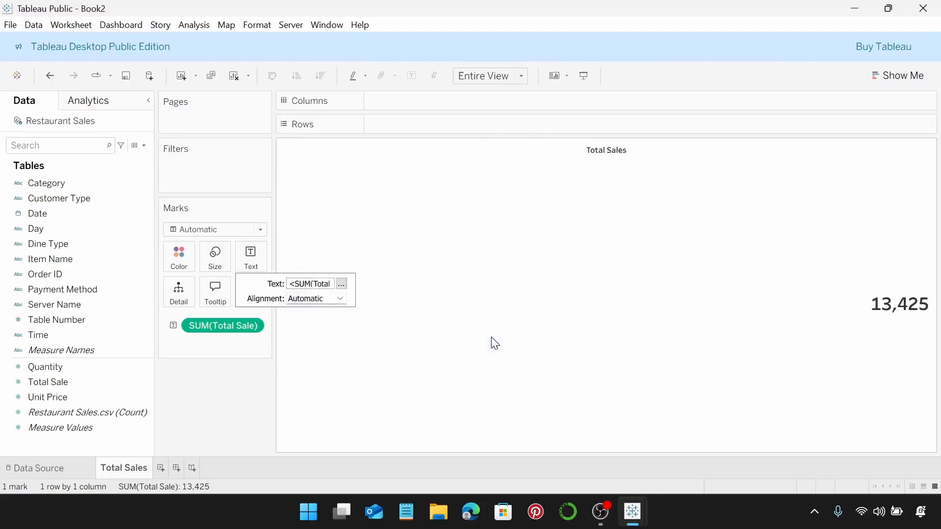
Align the Total Sale label to the centre horizontally and the middle vertically.
{"action": "left_click", "coordinate": [341, 298]}
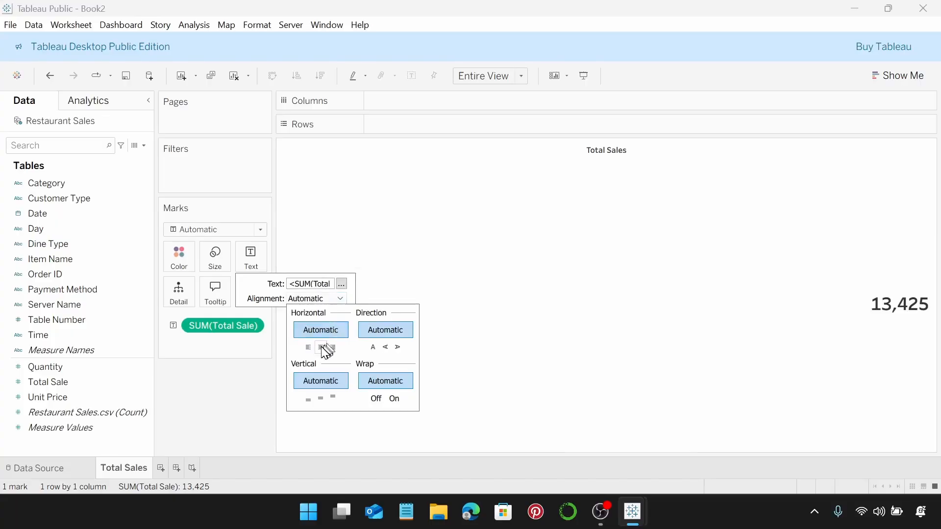
{"action": "left_click", "coordinate": [320, 343]}
{"action": "left_click", "coordinate": [341, 299]}
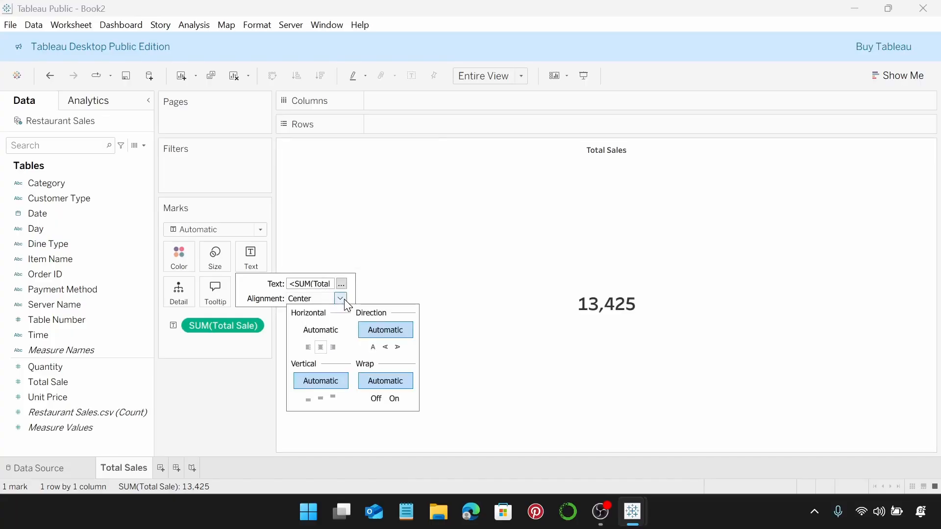
{"action": "left_click", "coordinate": [321, 398]}
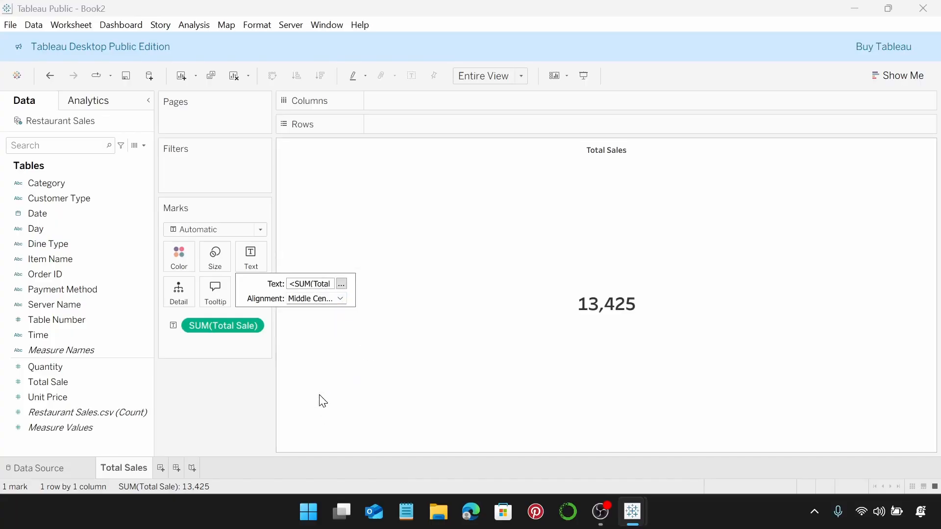
{"action": "left_click", "coordinate": [241, 380]}
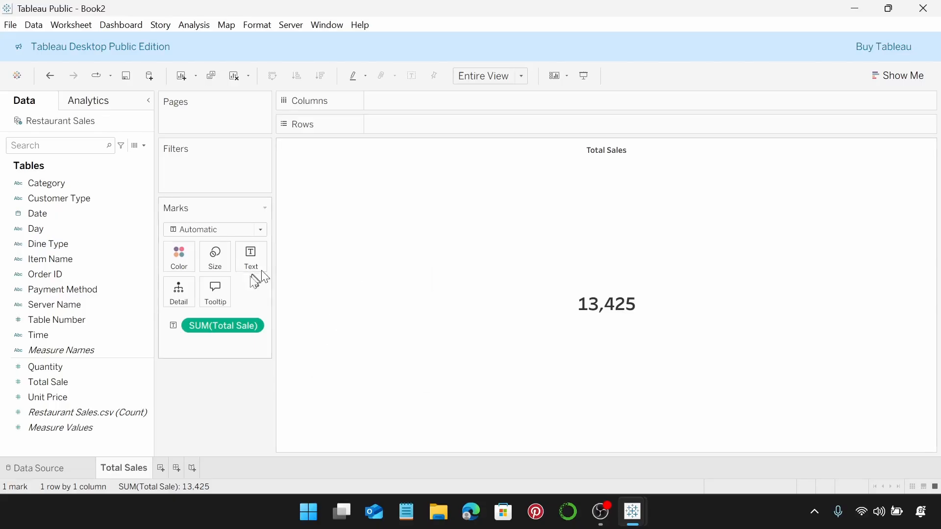
Format the Total Sale label's numbers as custom currency with 0 decimal places.
{"action": "right_click", "coordinate": [230, 325]}
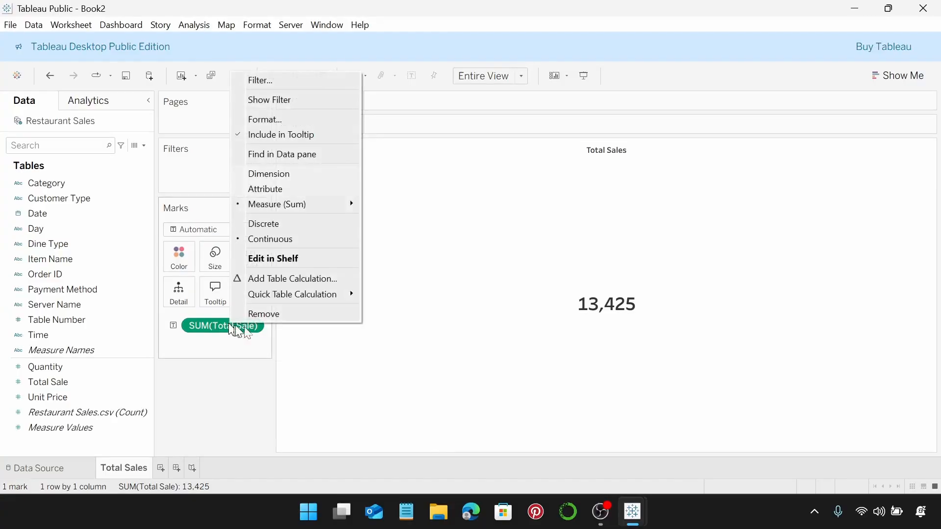
{"action": "left_click", "coordinate": [317, 121]}
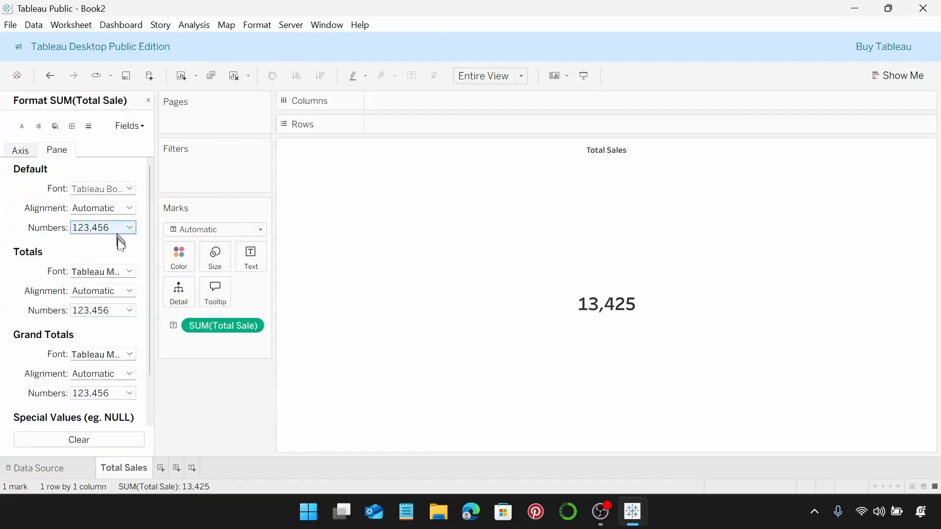
{"action": "left_click", "coordinate": [130, 229]}
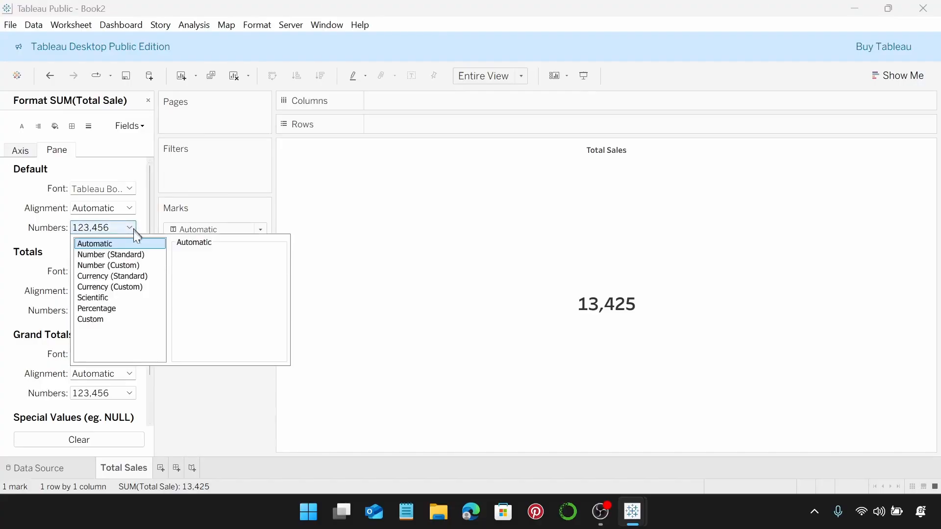
{"action": "left_click", "coordinate": [135, 288]}
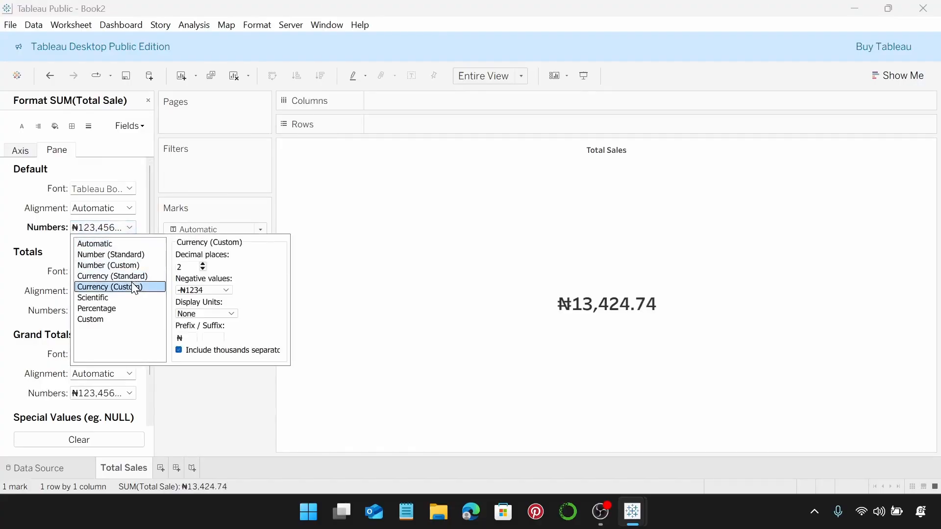
{"action": "left_click", "coordinate": [203, 270]}
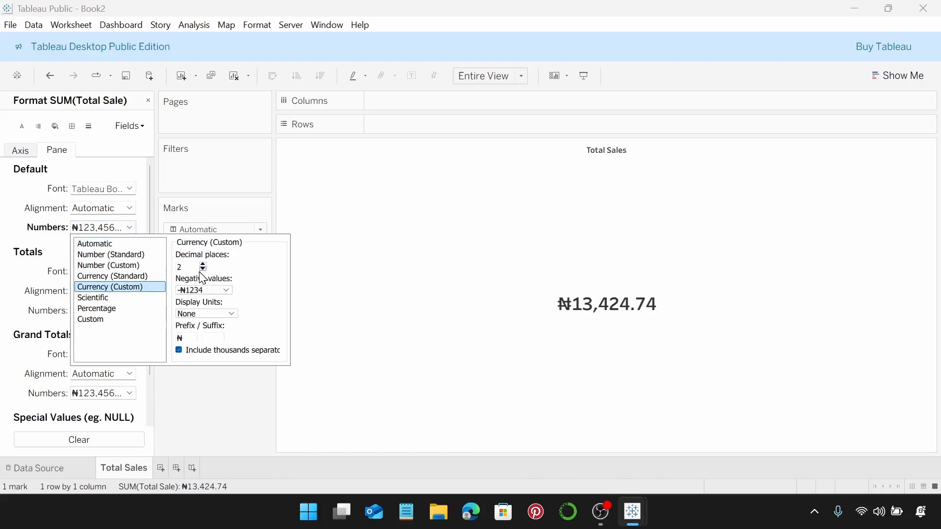
{"action": "left_click", "coordinate": [203, 269]}
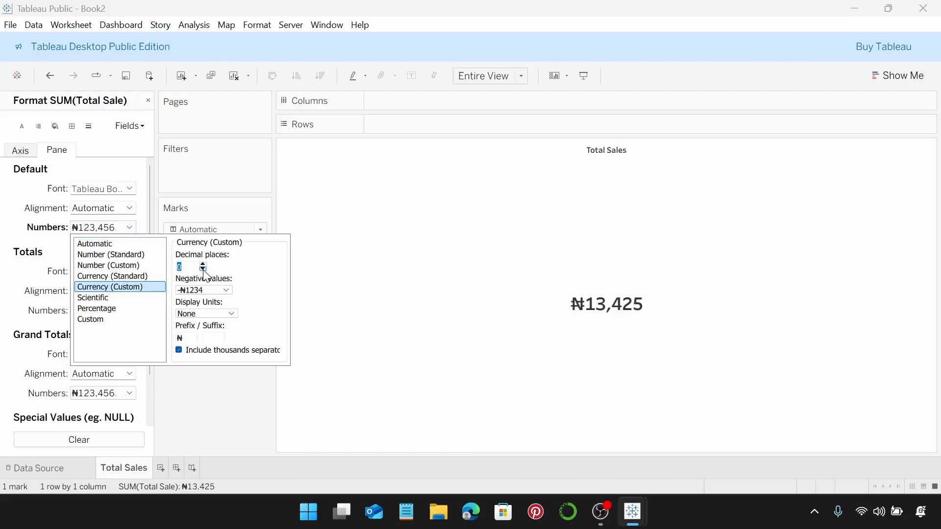
Keep the currency display units at None and replace the currency prefix with $.
{"action": "left_click", "coordinate": [233, 316]}
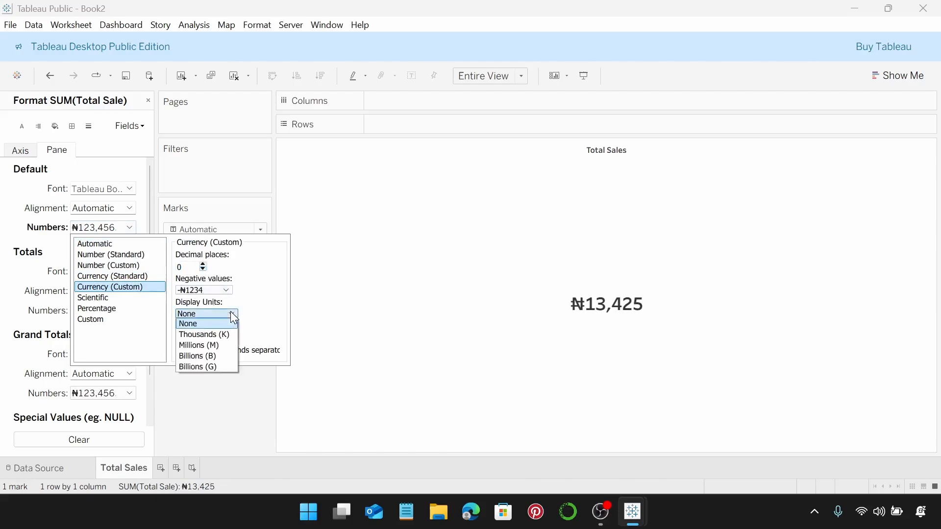
{"action": "left_click", "coordinate": [232, 313]}
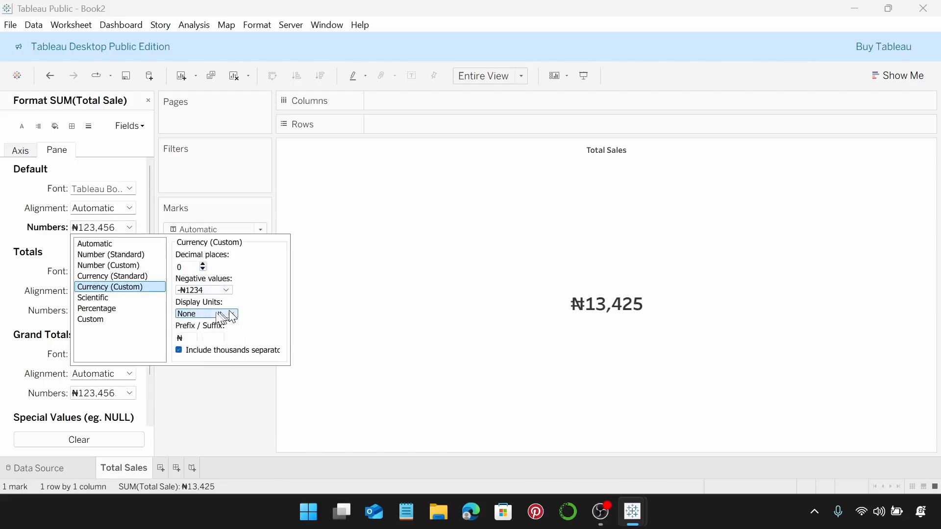
{"action": "left_click", "coordinate": [192, 337]}
{"action": "key", "text": "BackSpace"}
{"action": "type", "text": "$"}
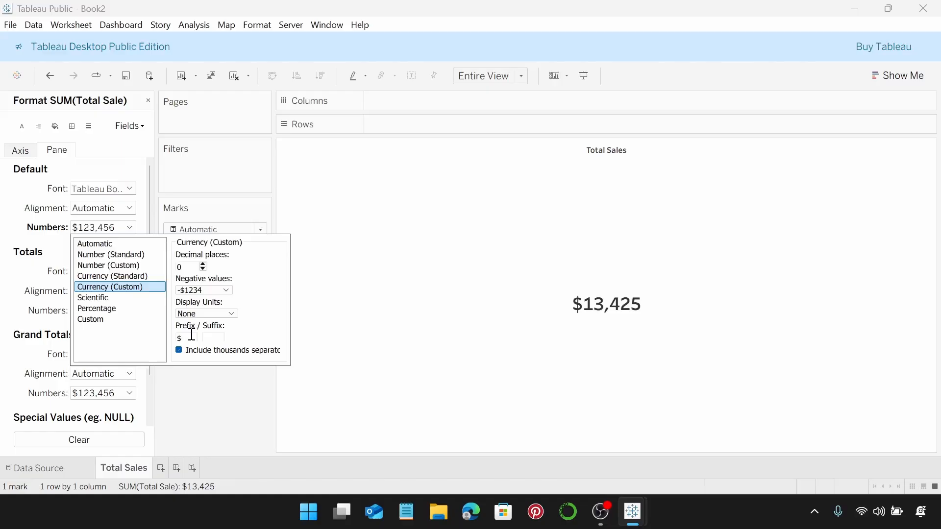
{"action": "left_click", "coordinate": [225, 430]}
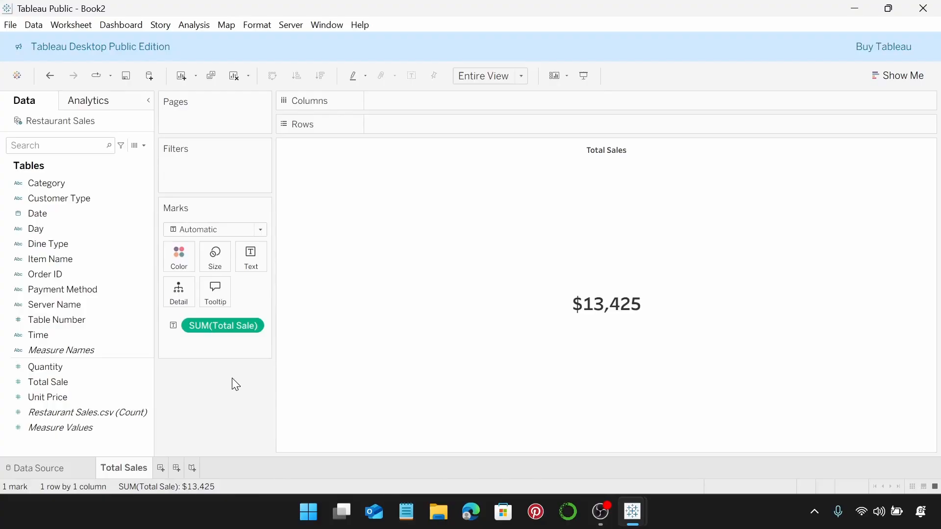
Set the default worksheet shading of the Total Sales sheet to None.
{"action": "right_click", "coordinate": [413, 335]}
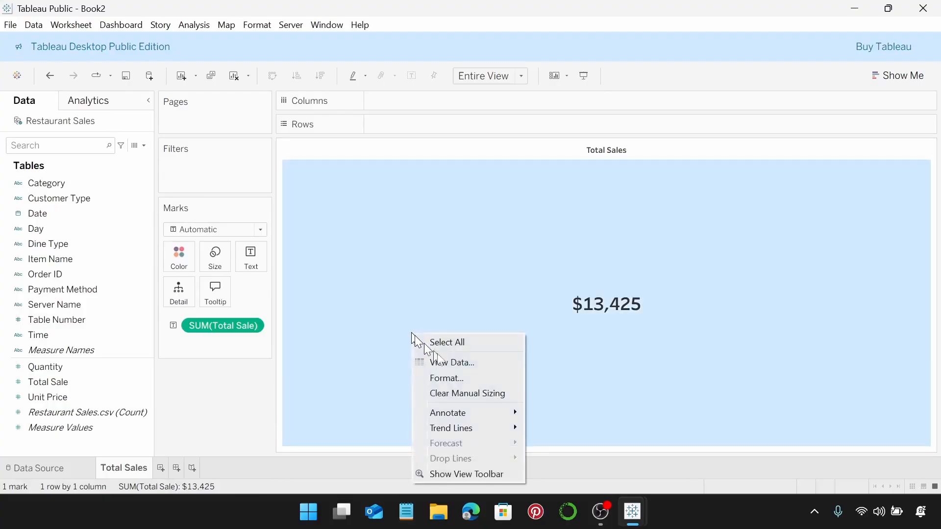
{"action": "left_click", "coordinate": [495, 380]}
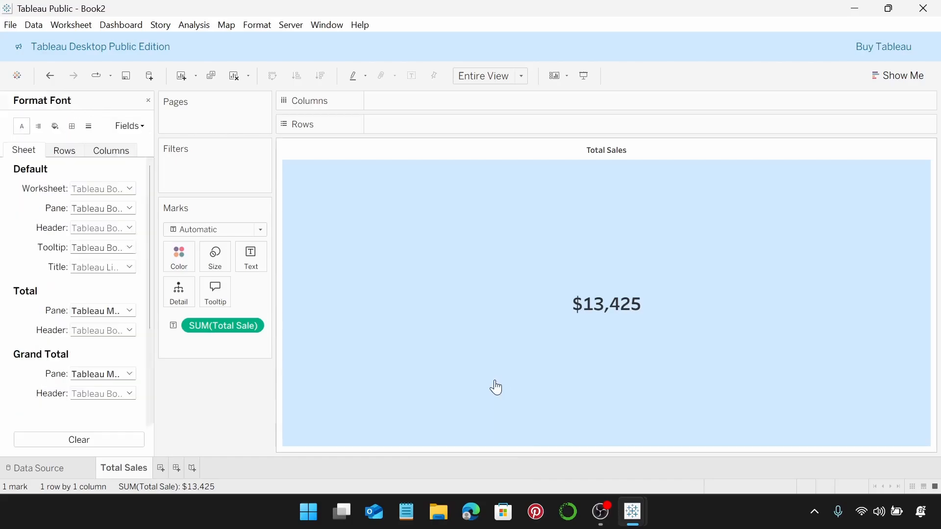
{"action": "left_click", "coordinate": [55, 126]}
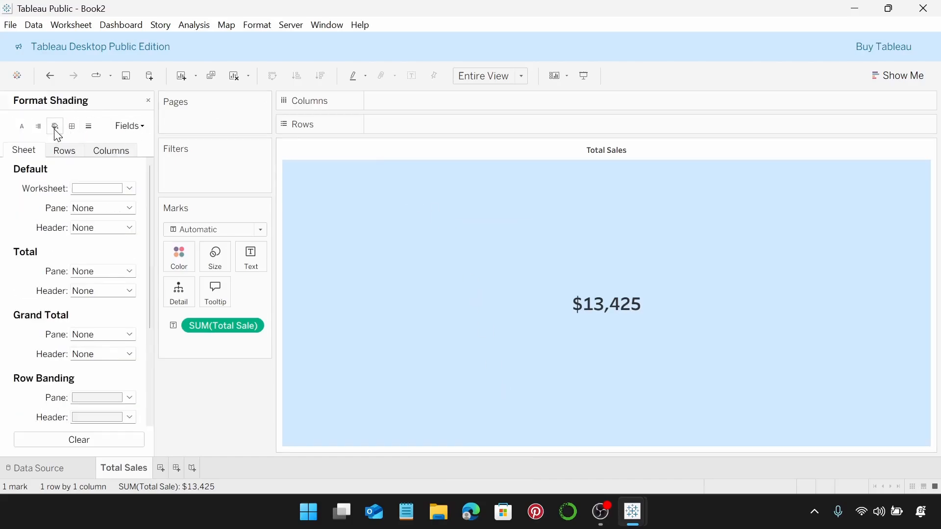
{"action": "left_click", "coordinate": [131, 189]}
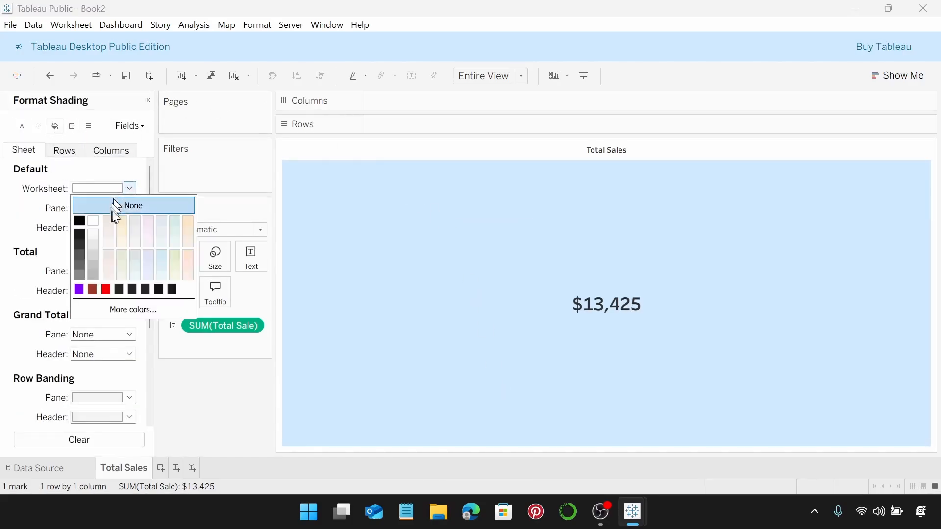
{"action": "left_click", "coordinate": [124, 204]}
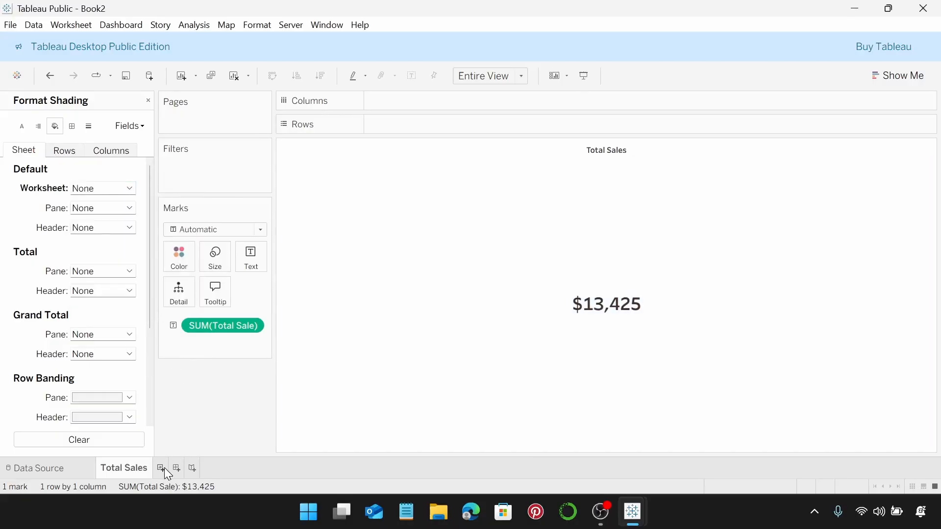
Add a new worksheet and name it Average Sale.
{"action": "left_click", "coordinate": [161, 468]}
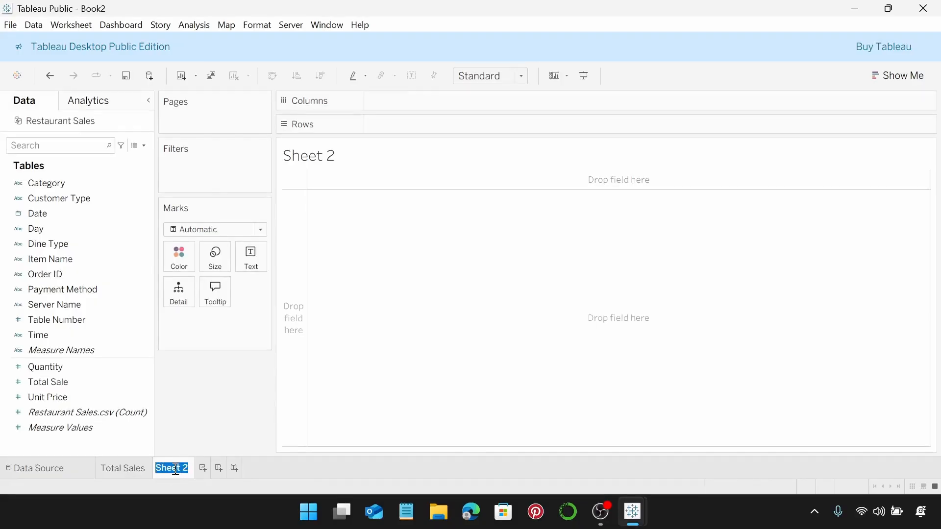
{"action": "type", "text": "Avearge"}
{"action": "key", "text": "BackSpace"}
{"action": "key", "text": "BackSpace"}
{"action": "key", "text": "BackSpace"}
{"action": "key", "text": "BackSpace"}
{"action": "type", "text": "rage Sale"}
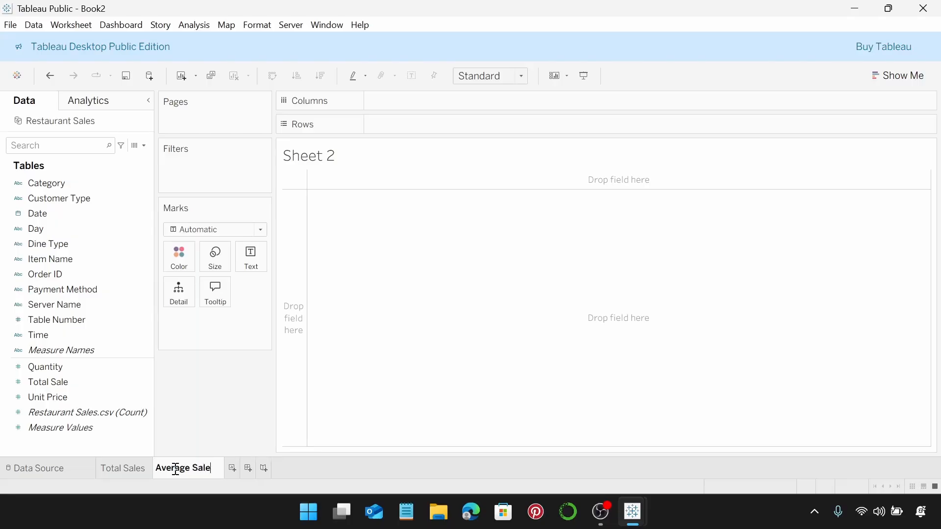
{"action": "key", "text": "Return"}
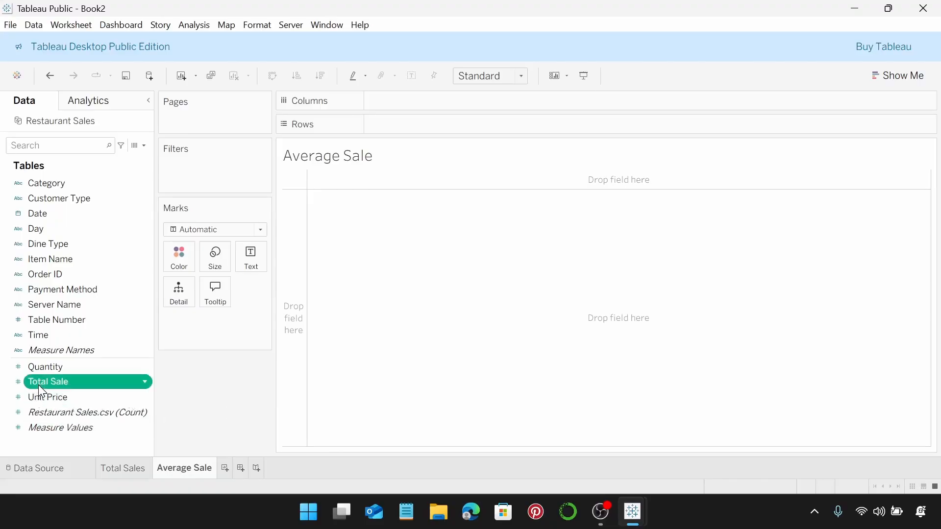
Show the Total Sale field as text on the Average Sale sheet, aggregated as Average.
{"action": "left_click_drag", "start_coordinate": [39, 385], "coordinate": [219, 273]}
{"action": "left_click_drag", "start_coordinate": [247, 263], "coordinate": [248, 263]}
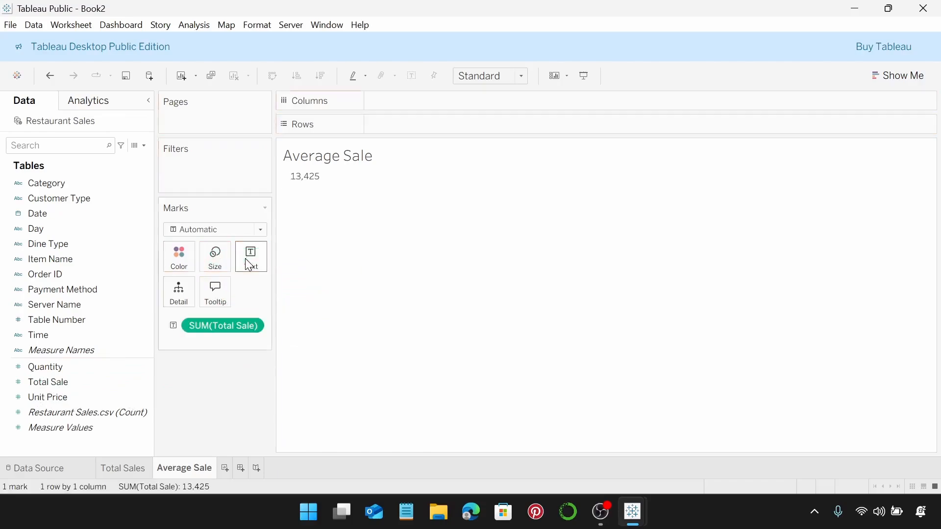
{"action": "left_click", "coordinate": [245, 327]}
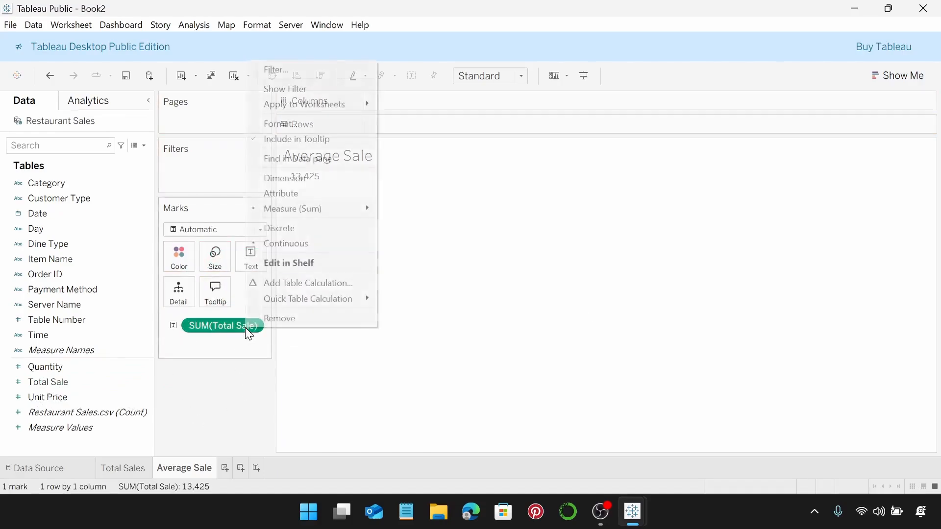
{"action": "mouse_move", "coordinate": [320, 220]}
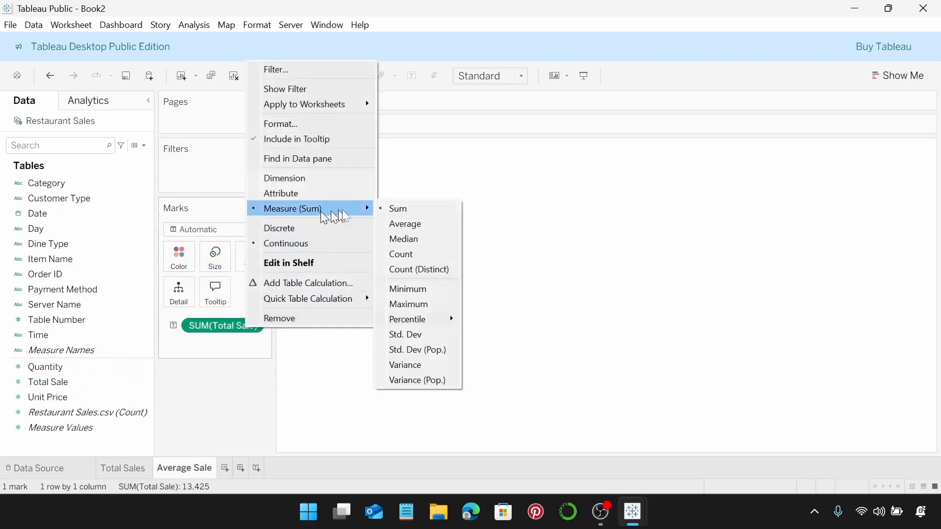
{"action": "left_click", "coordinate": [403, 222]}
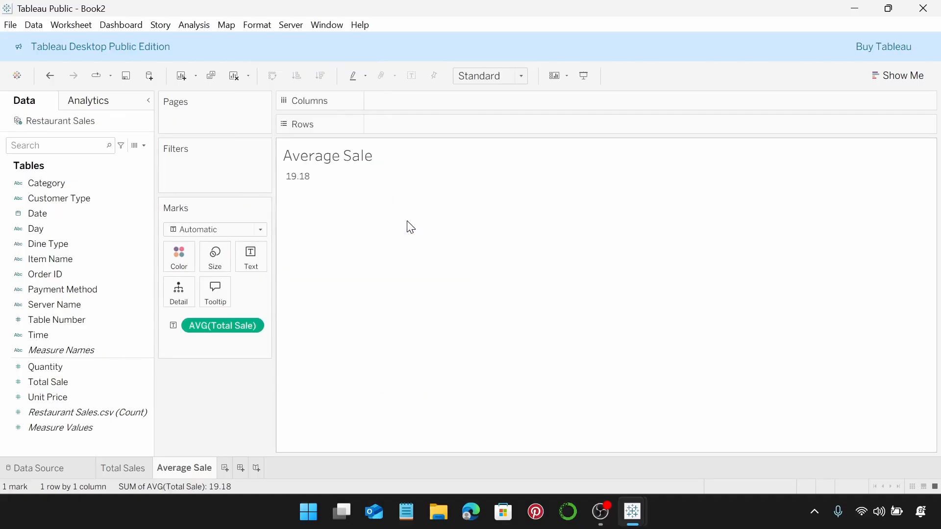
Format the Average Sale sheet title in Tableau Semibold, size 8, with centred alignment.
{"action": "double_click", "coordinate": [383, 157]}
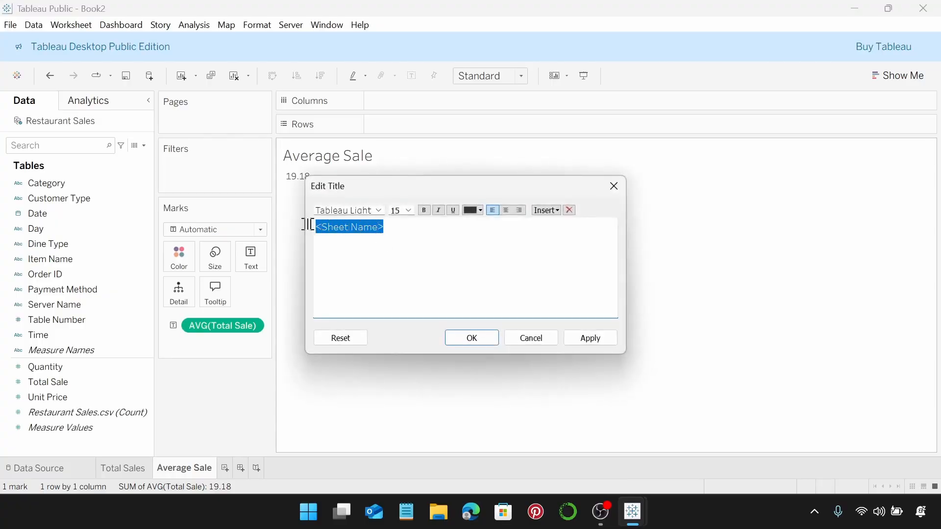
{"action": "left_click", "coordinate": [380, 210]}
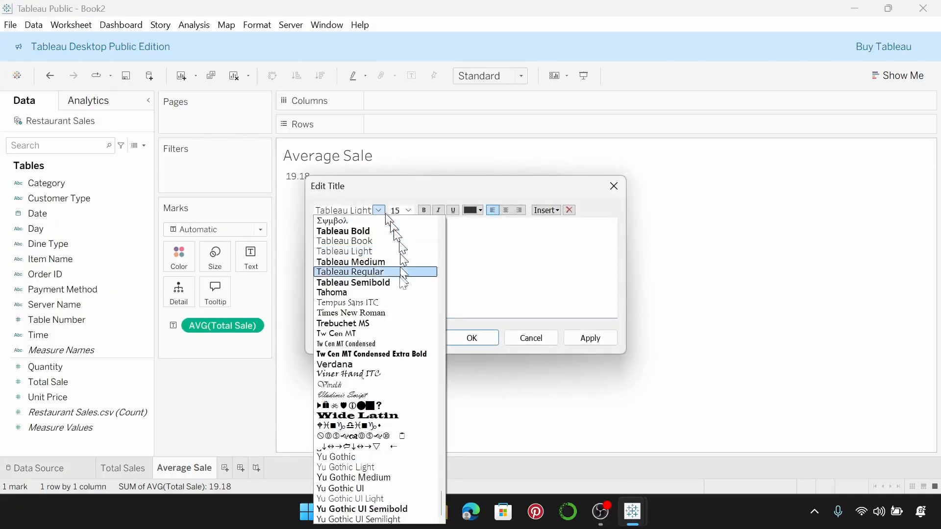
{"action": "left_click", "coordinate": [399, 282]}
{"action": "left_click", "coordinate": [405, 211]}
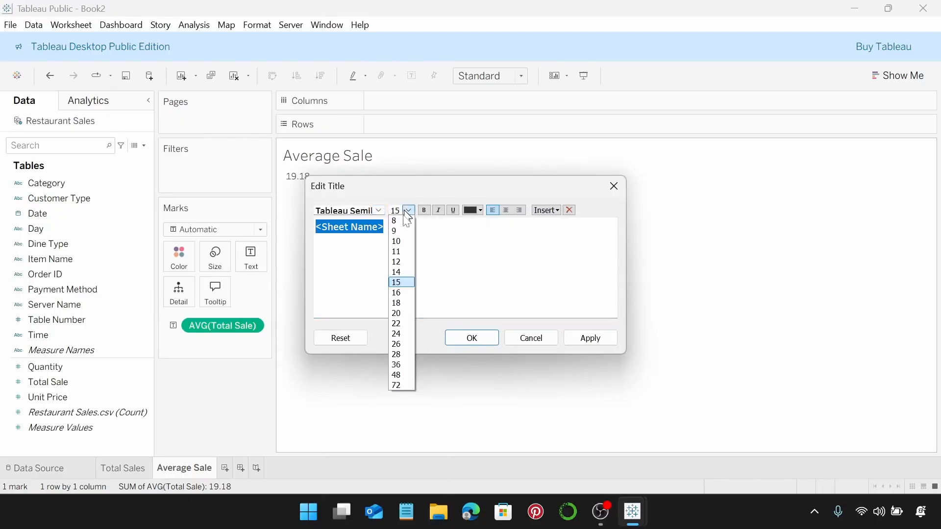
{"action": "left_click", "coordinate": [408, 222]}
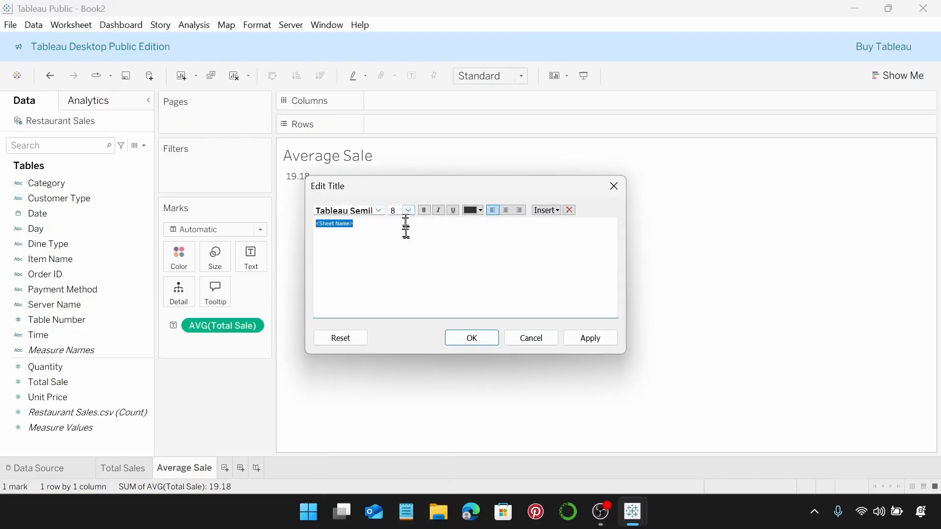
{"action": "left_click", "coordinate": [481, 212]}
{"action": "left_click", "coordinate": [482, 217]}
{"action": "left_click", "coordinate": [505, 211]}
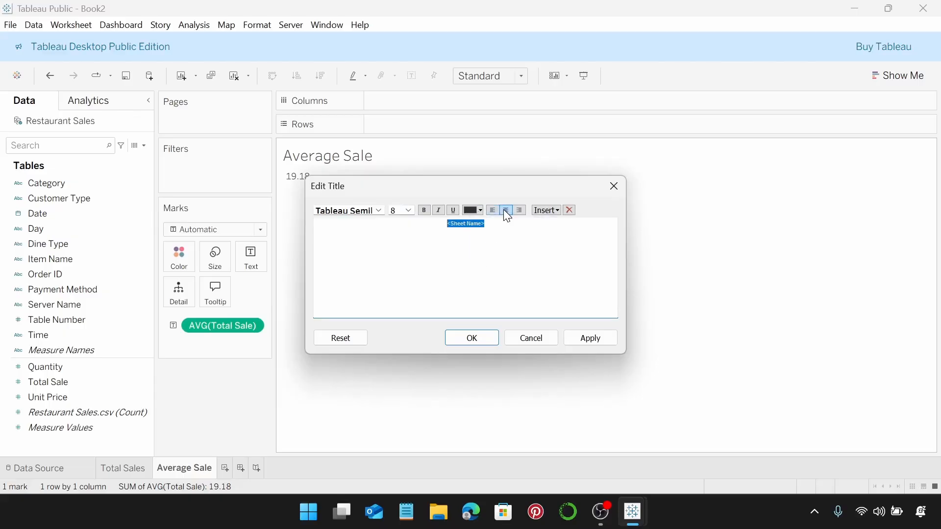
{"action": "left_click", "coordinate": [452, 338]}
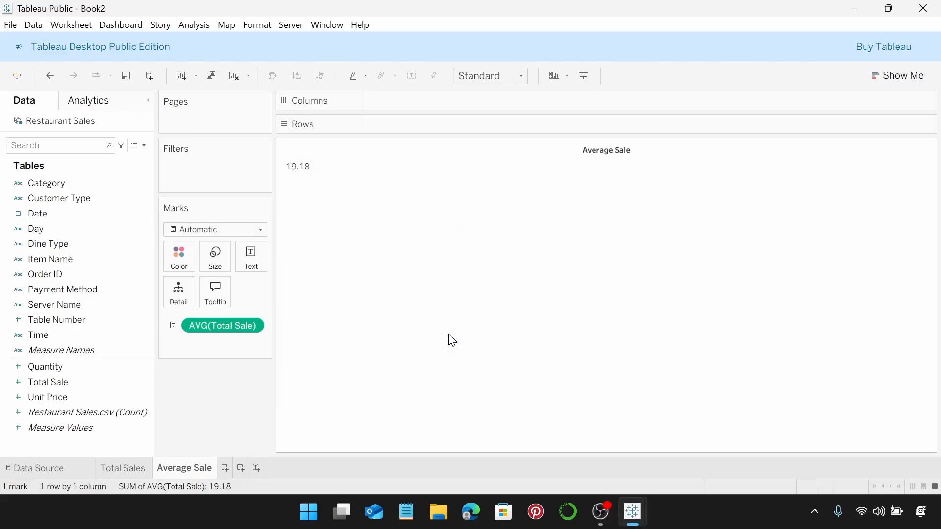
Fit the Average Sale sheet to Entire View and format its text label in Tableau Semibold, size 18.
{"action": "left_click", "coordinate": [515, 78]}
{"action": "left_click", "coordinate": [490, 134]}
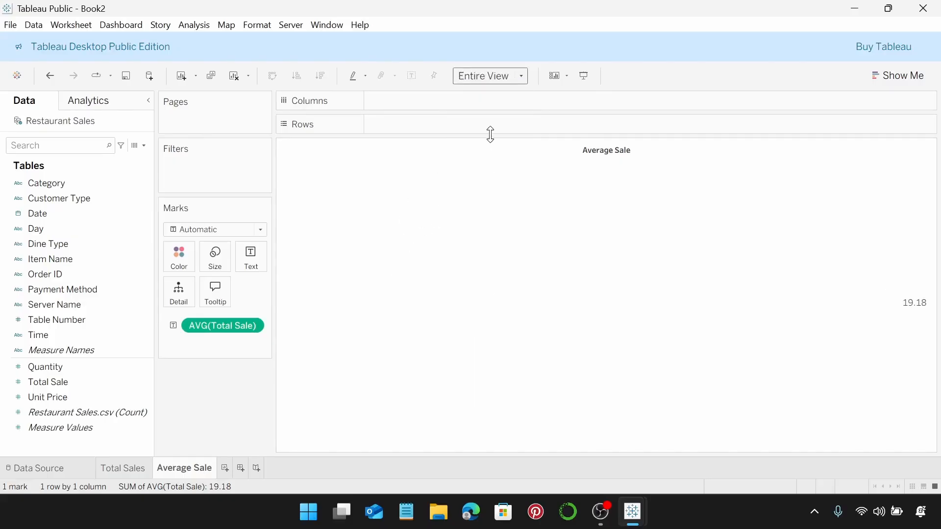
{"action": "left_click", "coordinate": [263, 268]}
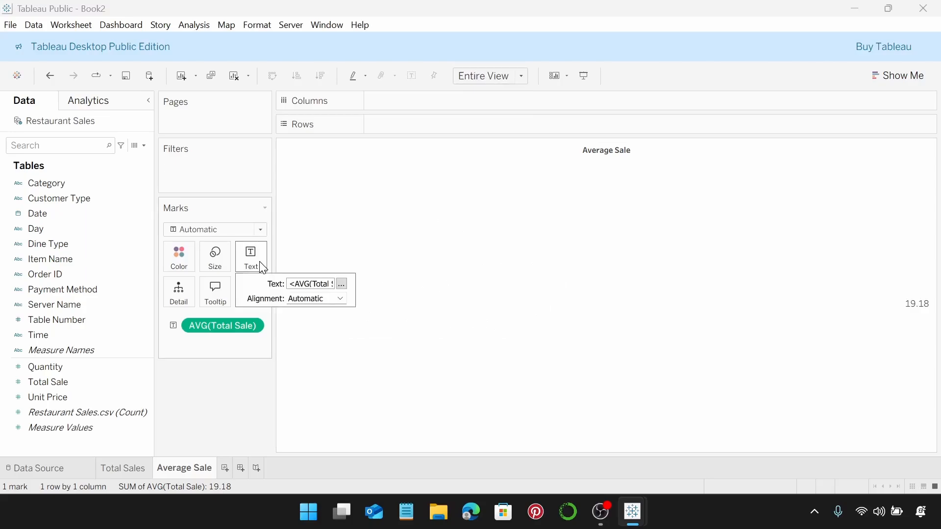
{"action": "left_click", "coordinate": [346, 284]}
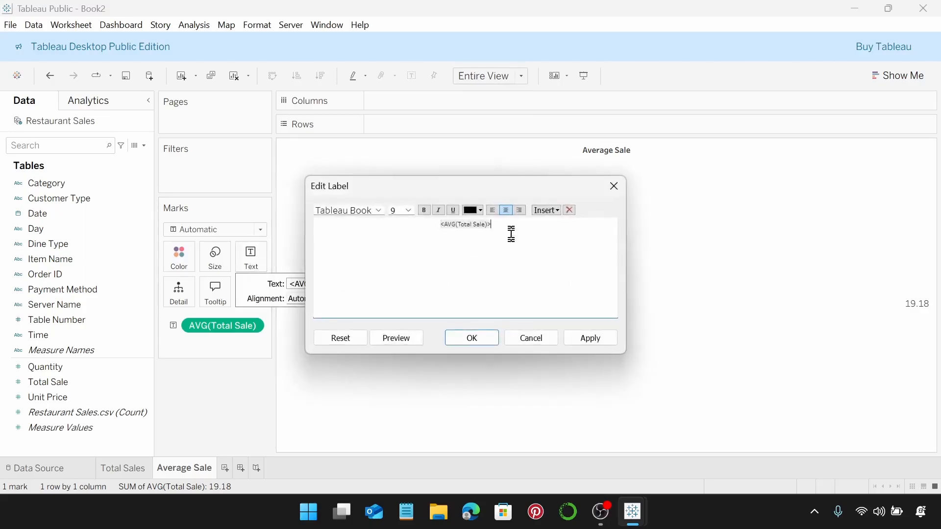
{"action": "left_click_drag", "start_coordinate": [508, 231], "coordinate": [446, 229]}
{"action": "left_click", "coordinate": [378, 211]}
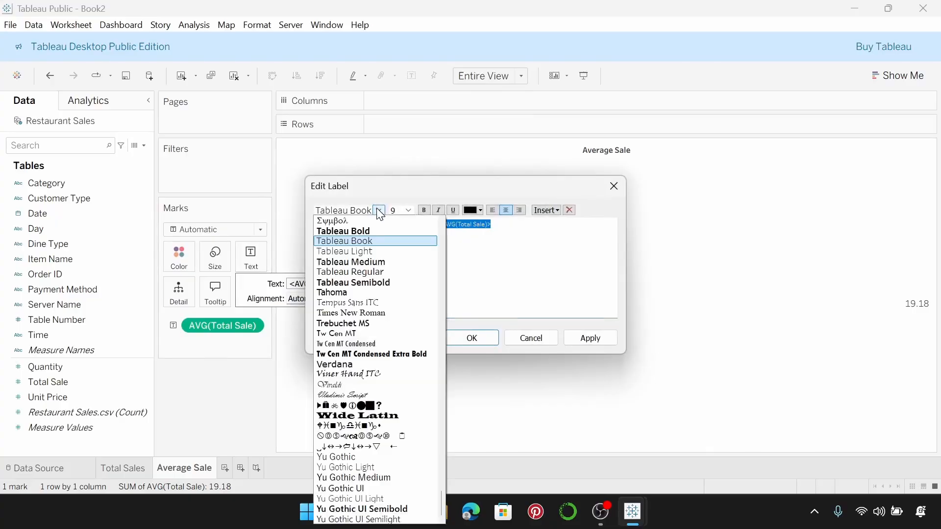
{"action": "left_click", "coordinate": [365, 282]}
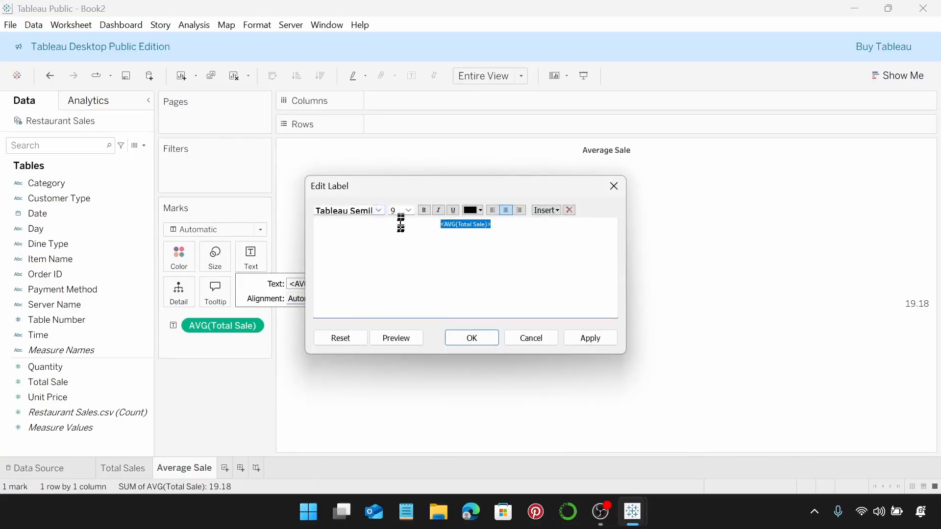
{"action": "left_click", "coordinate": [409, 210]}
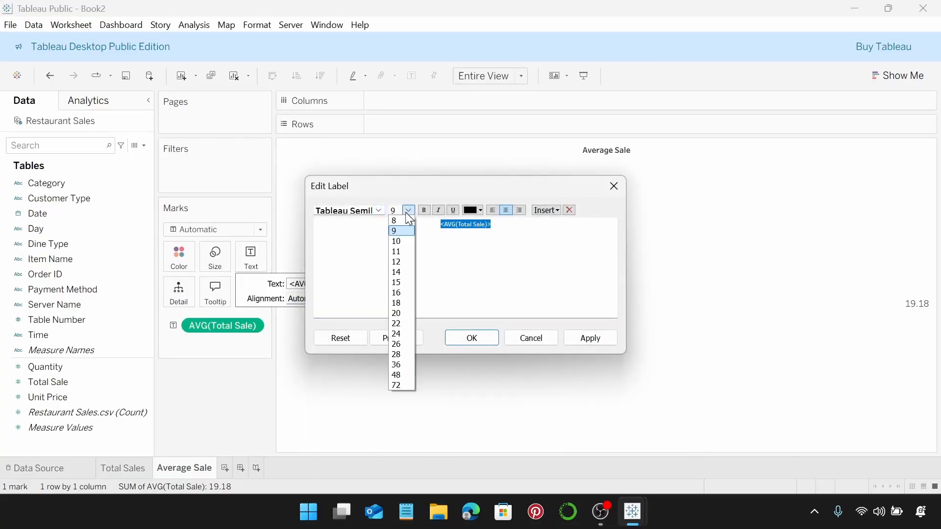
{"action": "left_click", "coordinate": [406, 303]}
{"action": "left_click", "coordinate": [483, 212]}
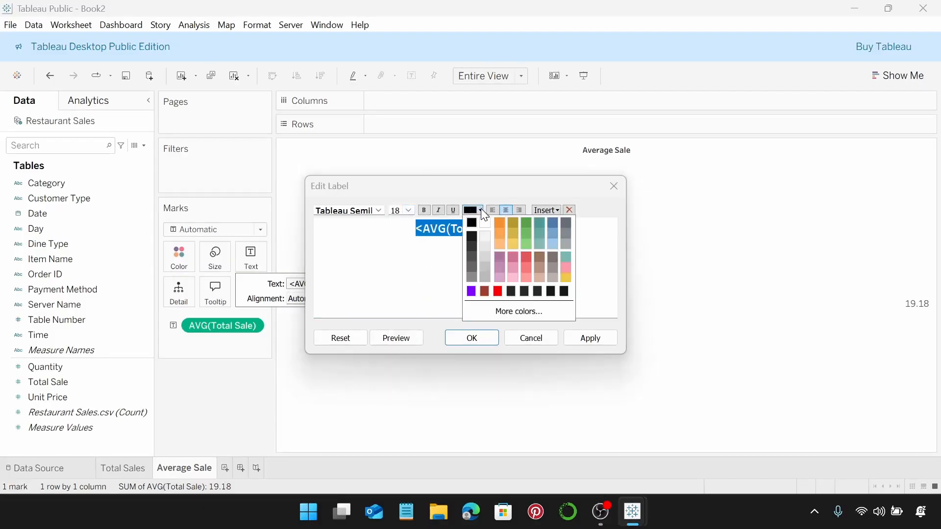
{"action": "left_click", "coordinate": [438, 283]}
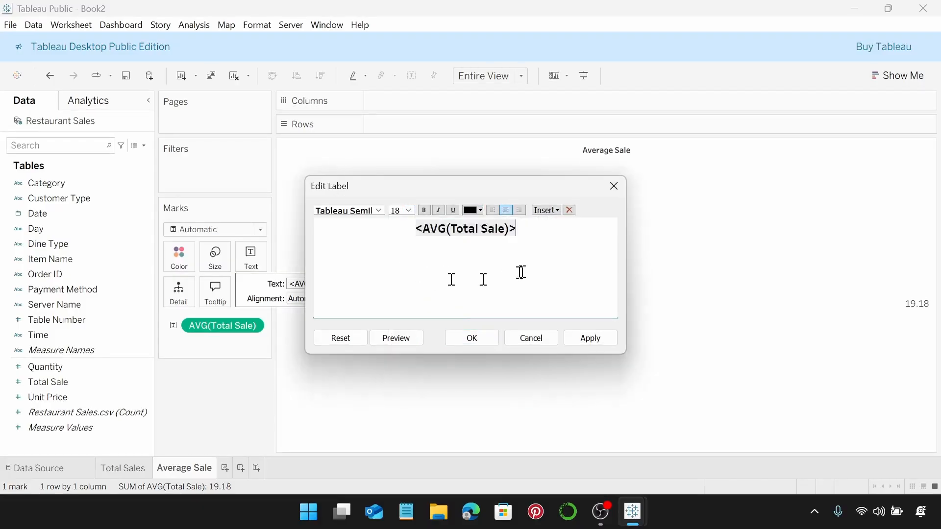
{"action": "left_click", "coordinate": [481, 341]}
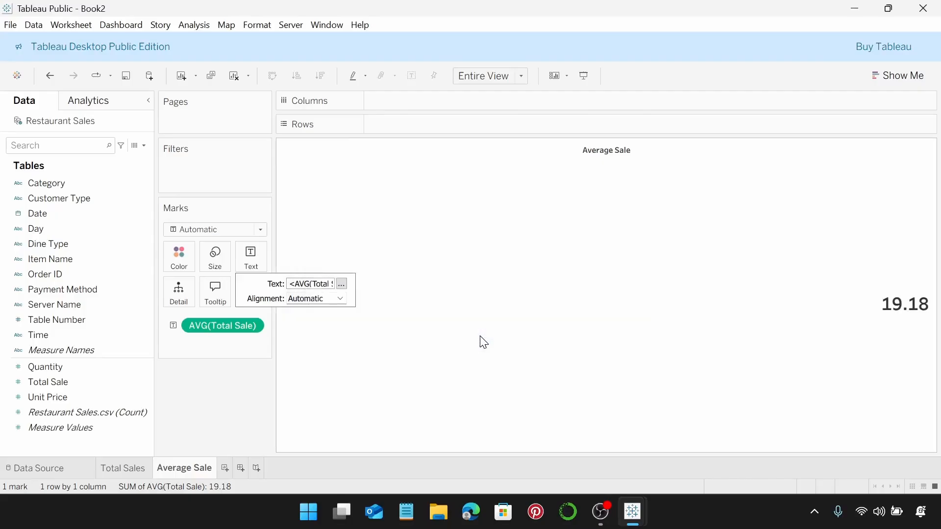
Align the average sale figure to the centre horizontally and to the middle vertically.
{"action": "left_click", "coordinate": [343, 300]}
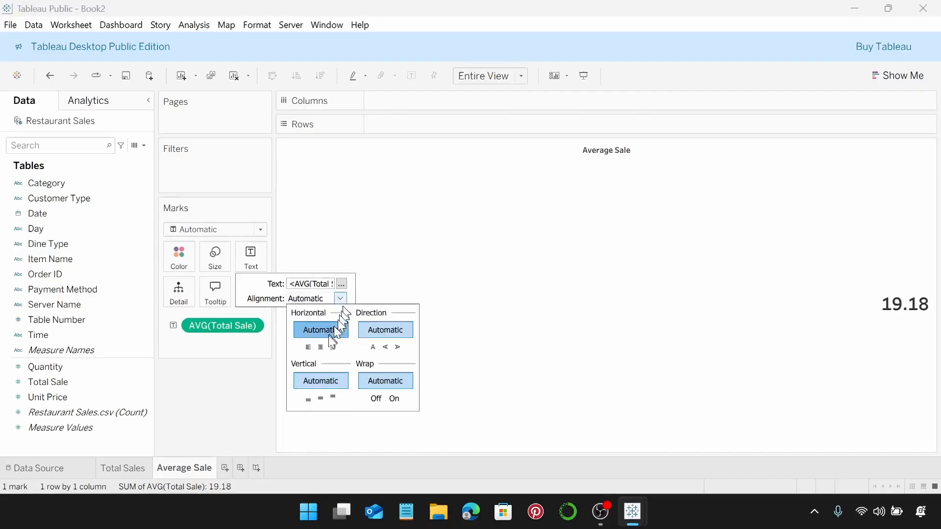
{"action": "left_click", "coordinate": [325, 347]}
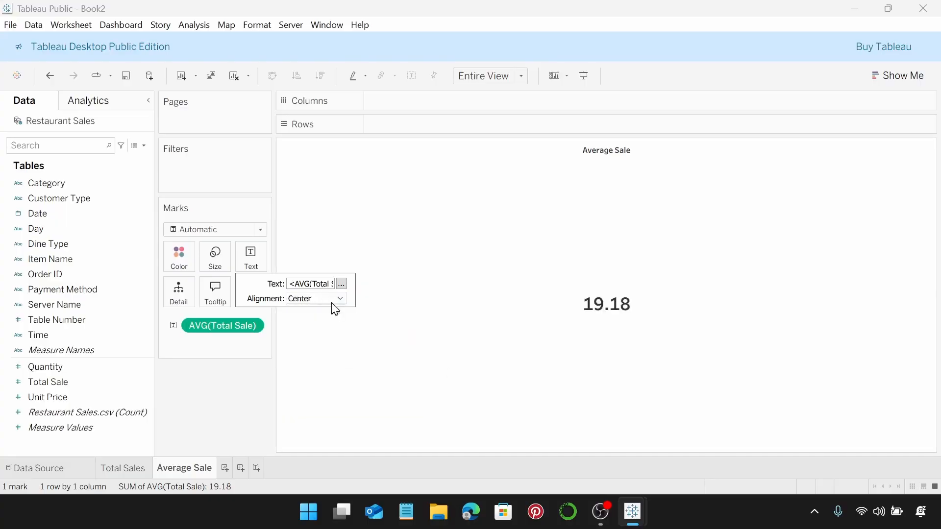
{"action": "left_click", "coordinate": [340, 299]}
{"action": "left_click", "coordinate": [321, 399]}
{"action": "left_click", "coordinate": [241, 383]}
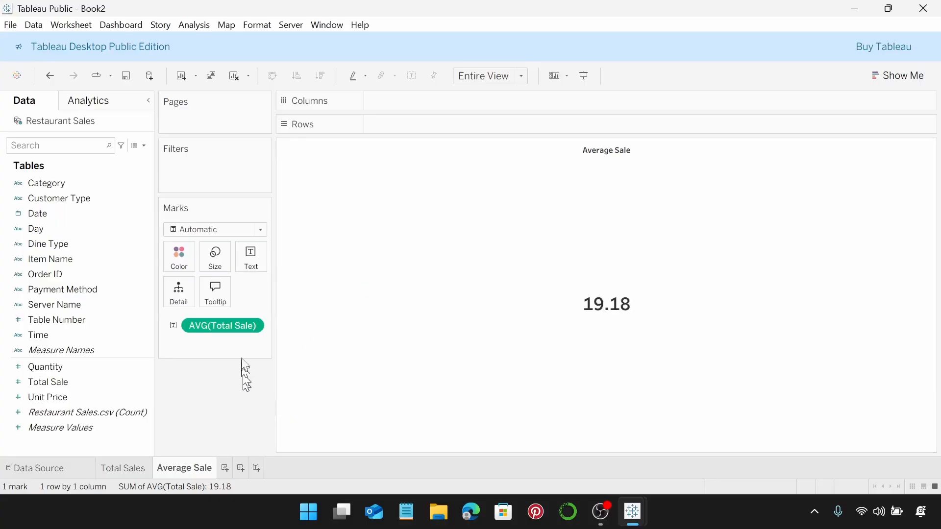
Set the default number format of AVG(Total Sale) to Currency (Custom) with $ as the prefix.
{"action": "right_click", "coordinate": [236, 329]}
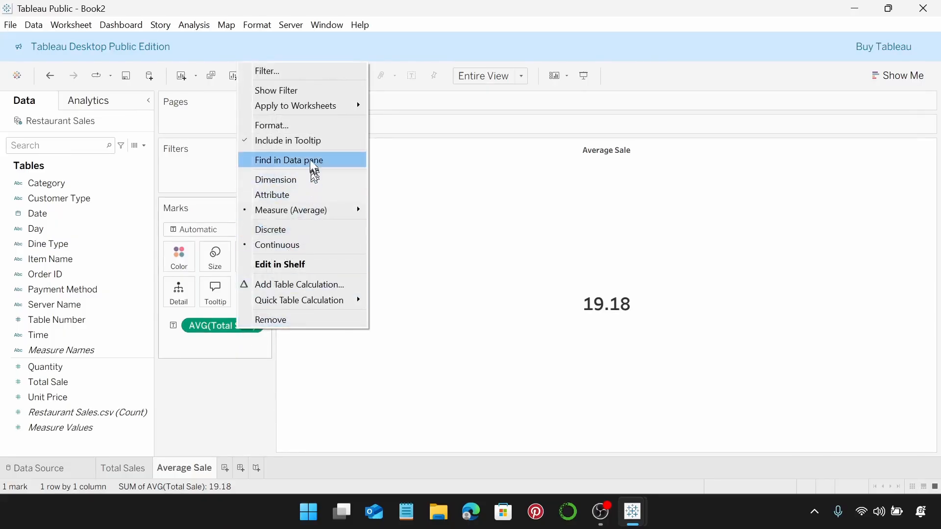
{"action": "left_click", "coordinate": [312, 132]}
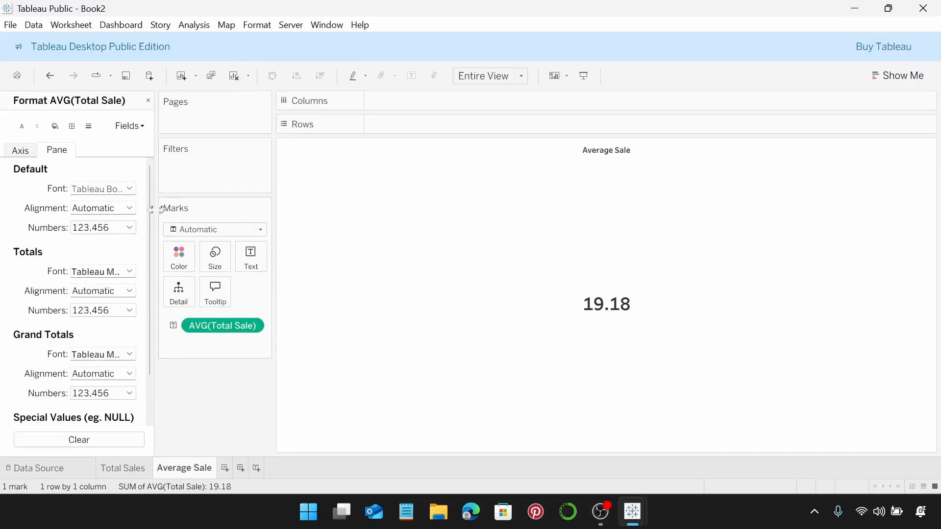
{"action": "left_click", "coordinate": [130, 229]}
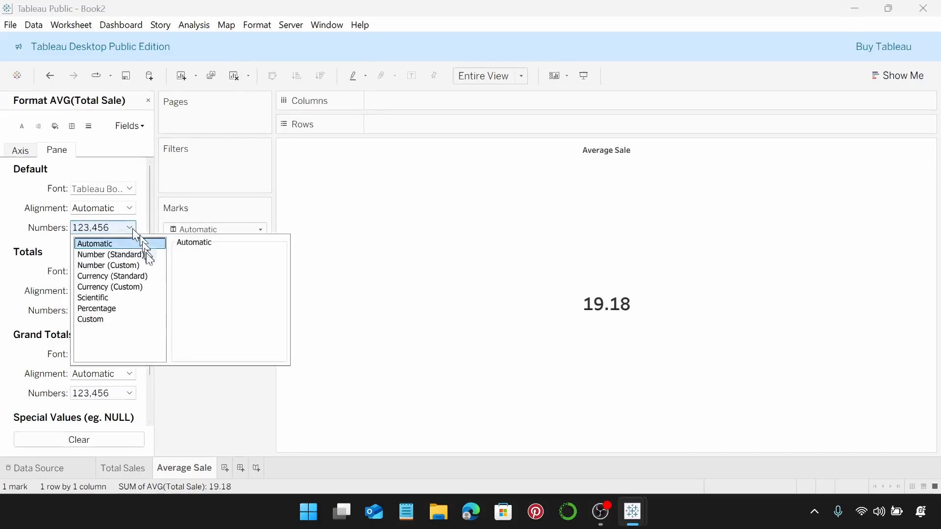
{"action": "left_click", "coordinate": [143, 286]}
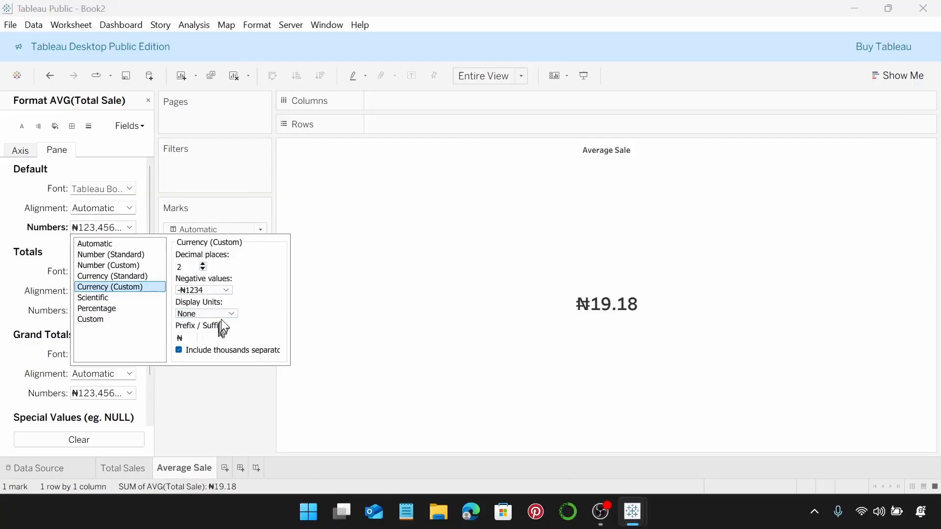
{"action": "left_click", "coordinate": [188, 337]}
{"action": "key", "text": "BackSpace"}
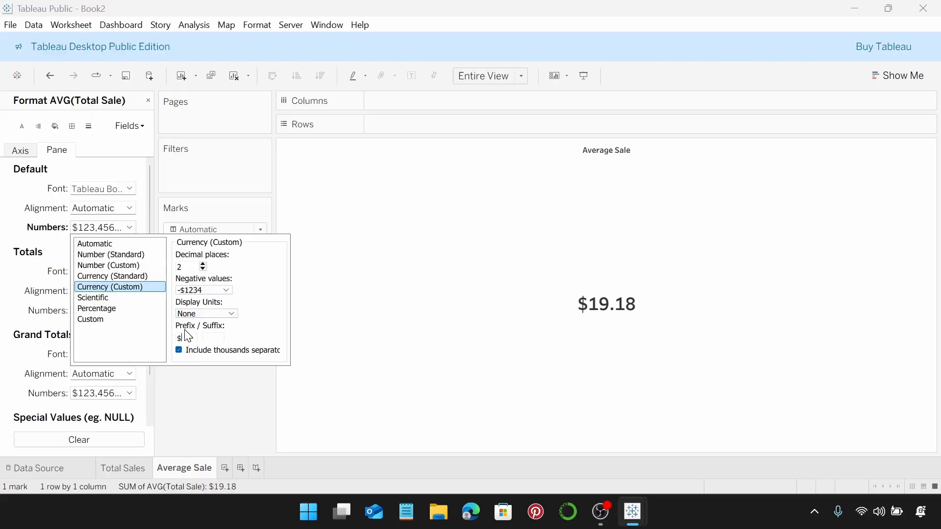
{"action": "left_click", "coordinate": [239, 407]}
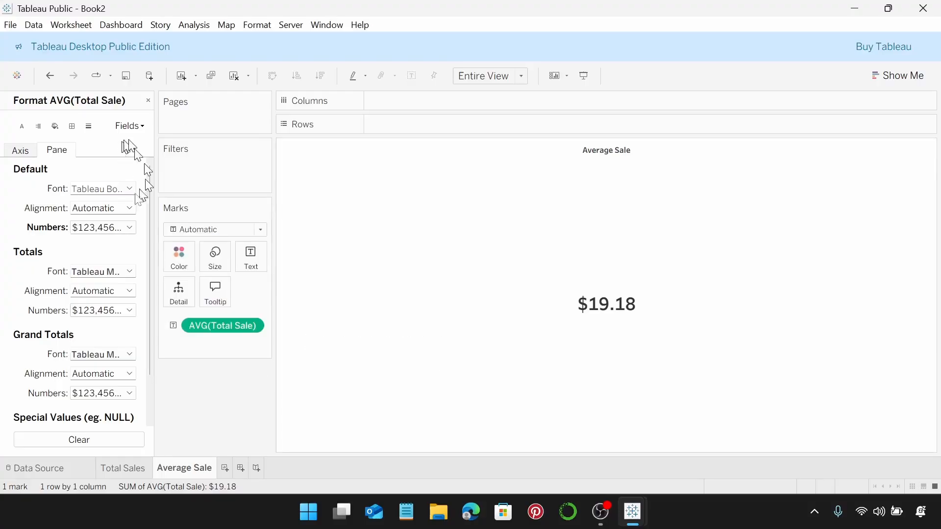
Set the default worksheet shading of the Average Sale sheet to None.
{"action": "left_click", "coordinate": [56, 131]}
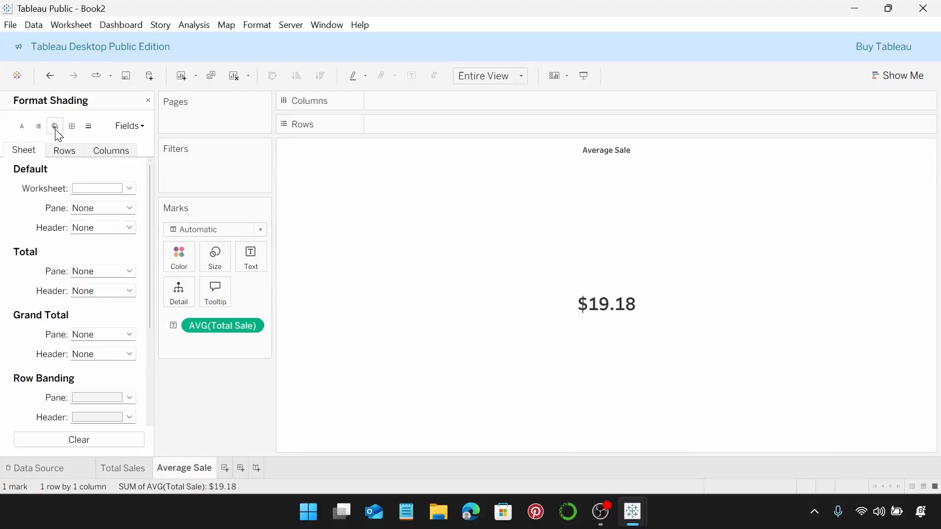
{"action": "left_click", "coordinate": [129, 189]}
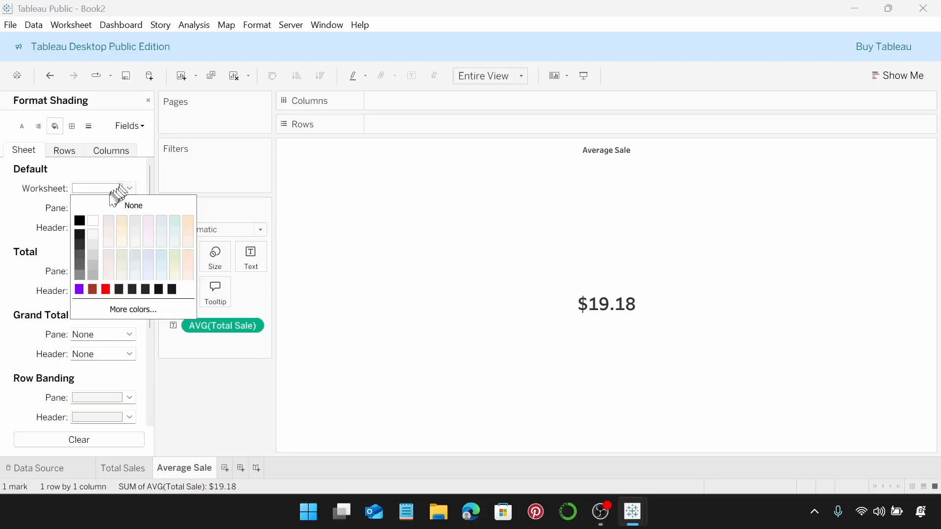
{"action": "left_click", "coordinate": [147, 205]}
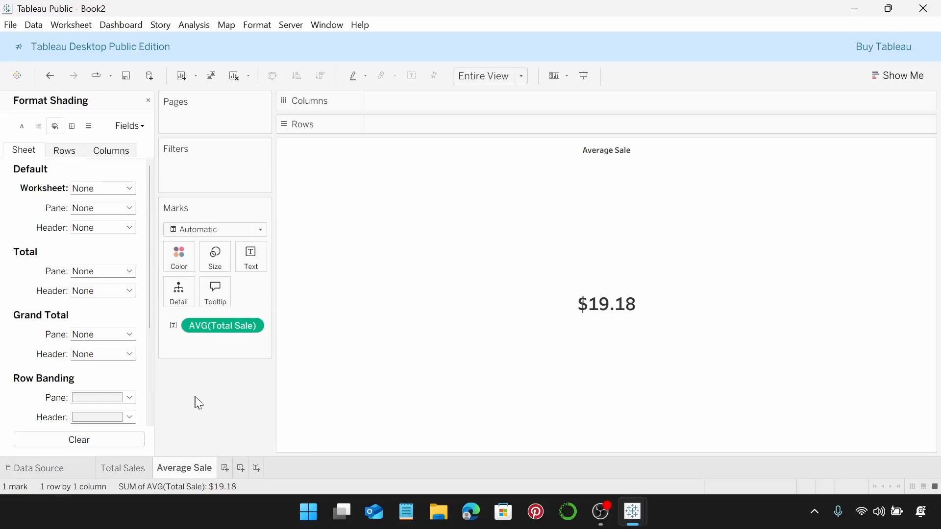
Add a new worksheet and name it No. of Transactions.
{"action": "left_click", "coordinate": [229, 468]}
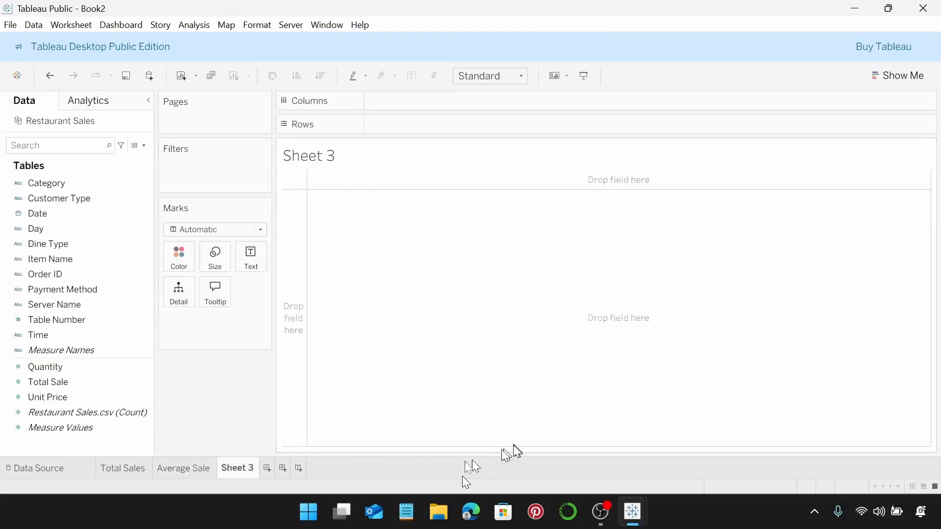
{"action": "double_click", "coordinate": [250, 469]}
{"action": "type", "text": "No. of Trans"}
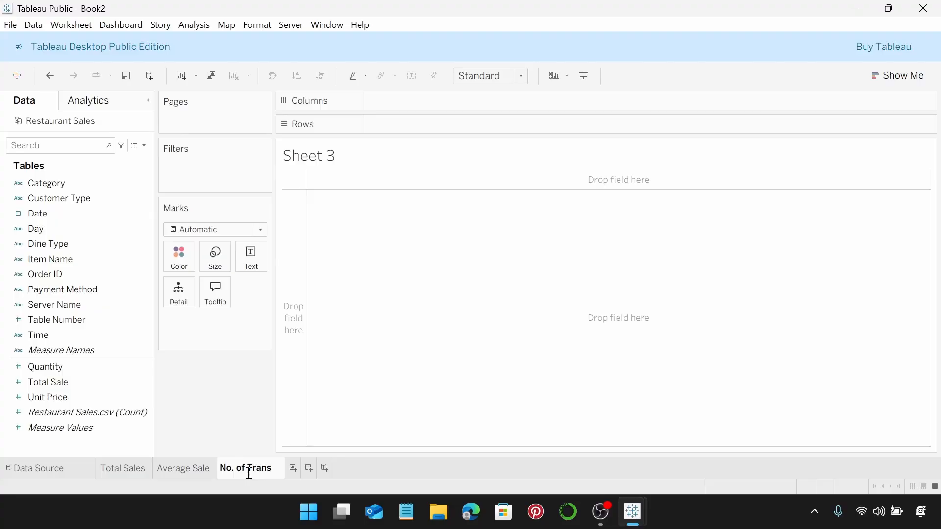
{"action": "type", "text": "ac"}
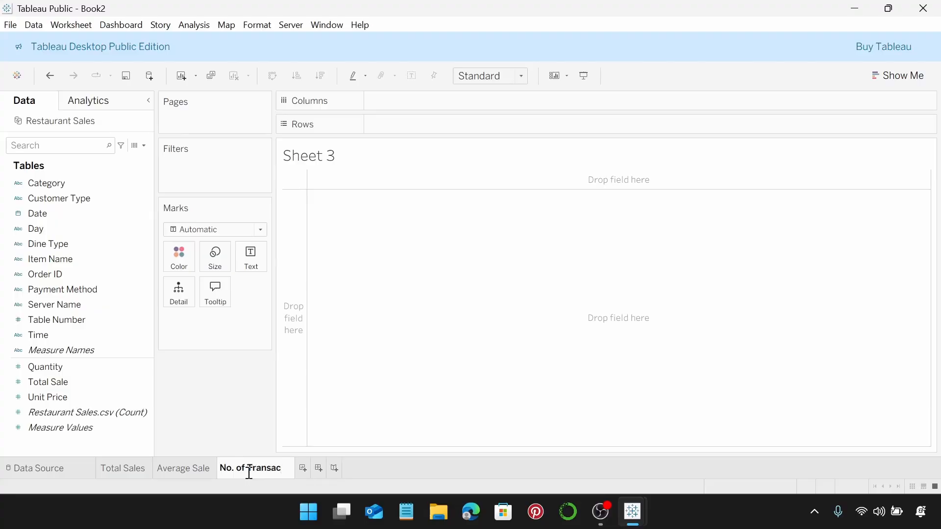
{"action": "type", "text": "tions"}
{"action": "key", "text": "Return"}
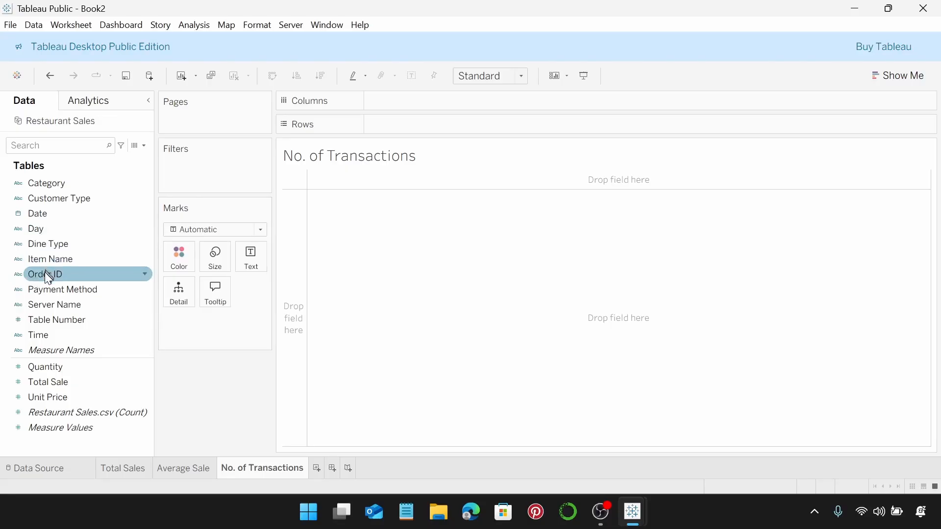
Show the Order ID field as text on the No. of Transactions sheet, aggregated as Count (Distinct).
{"action": "left_click_drag", "start_coordinate": [46, 273], "coordinate": [251, 256]}
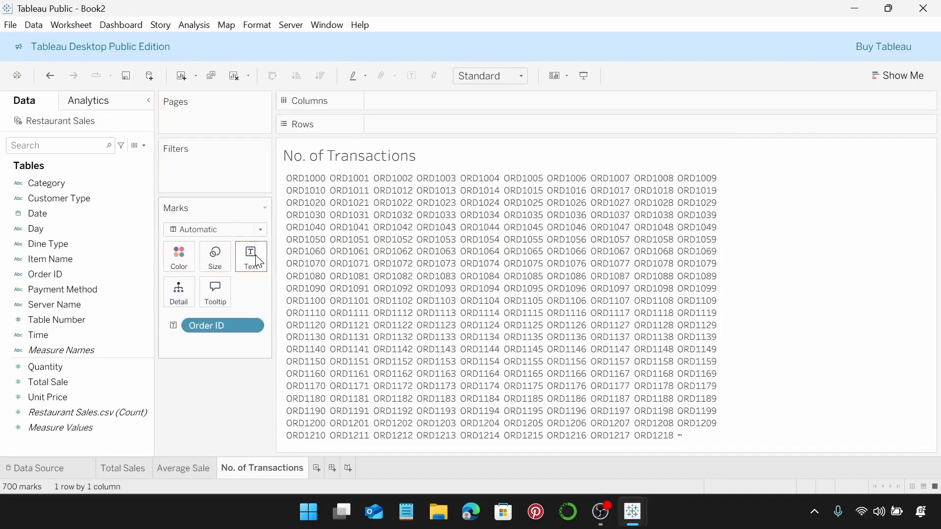
{"action": "left_click", "coordinate": [251, 328]}
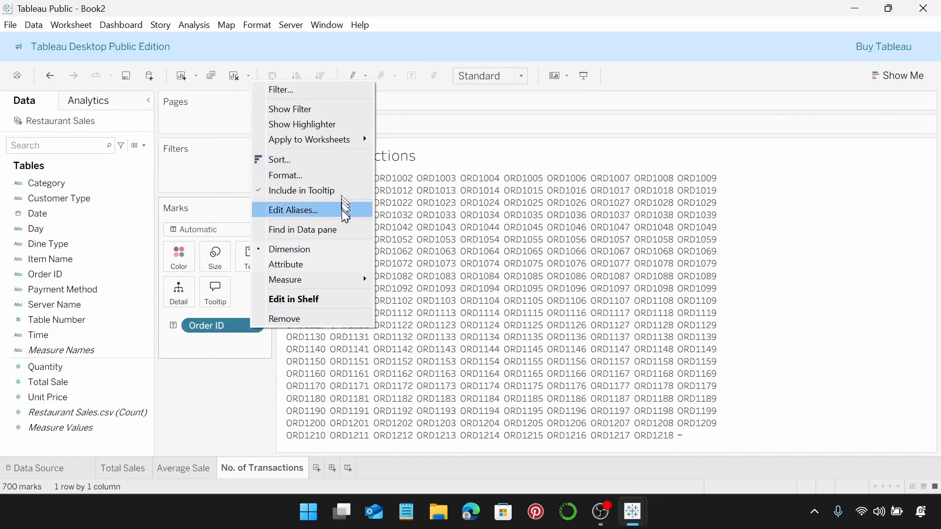
{"action": "mouse_move", "coordinate": [327, 279]}
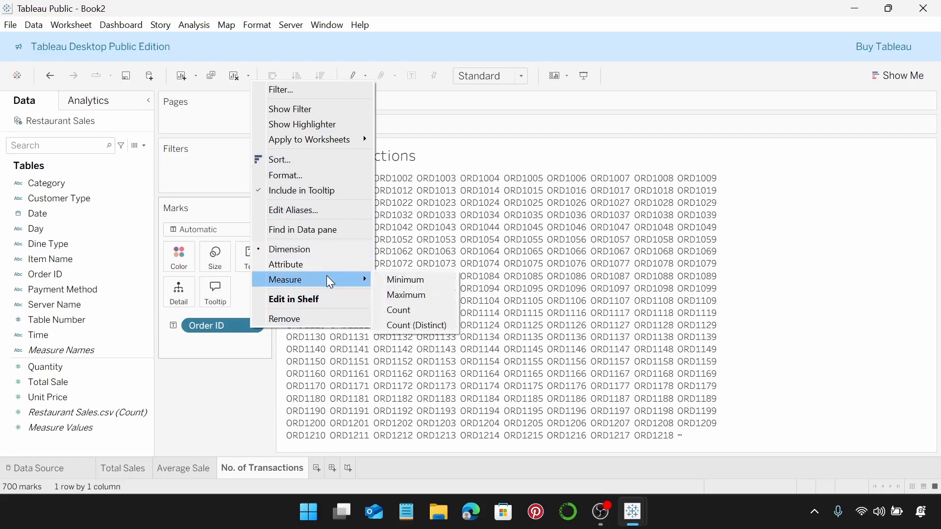
{"action": "left_click", "coordinate": [416, 325]}
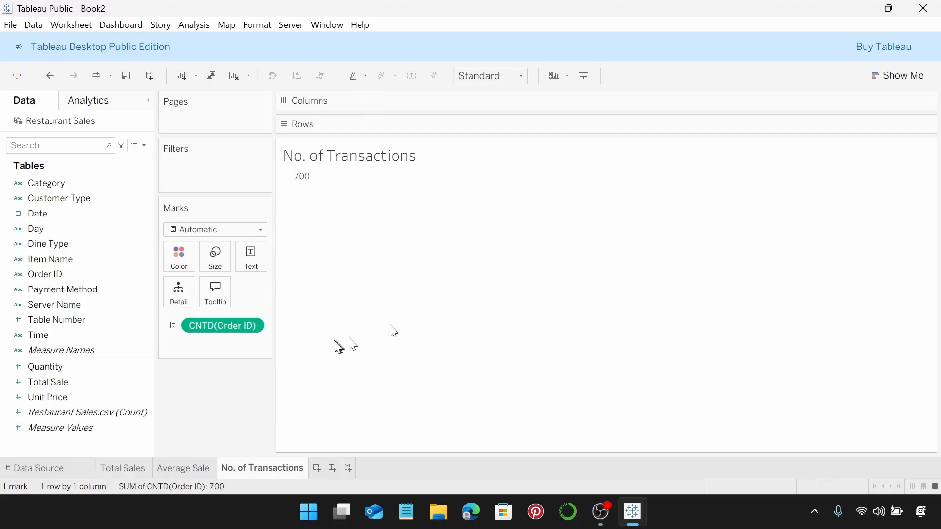
Format the No. of Transactions sheet title in Tableau Semibold, size 8, with centred alignment.
{"action": "double_click", "coordinate": [381, 156]}
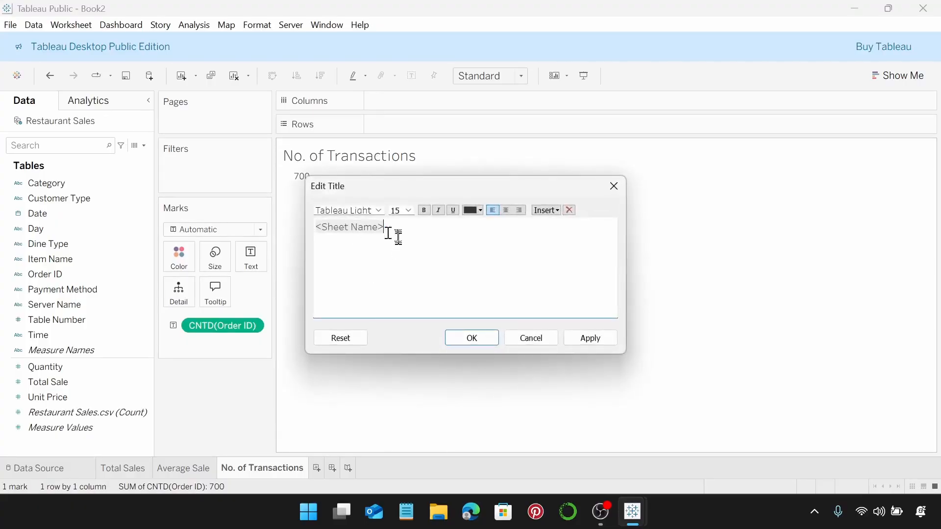
{"action": "left_click_drag", "start_coordinate": [387, 228], "coordinate": [316, 226]}
{"action": "left_click", "coordinate": [379, 212]}
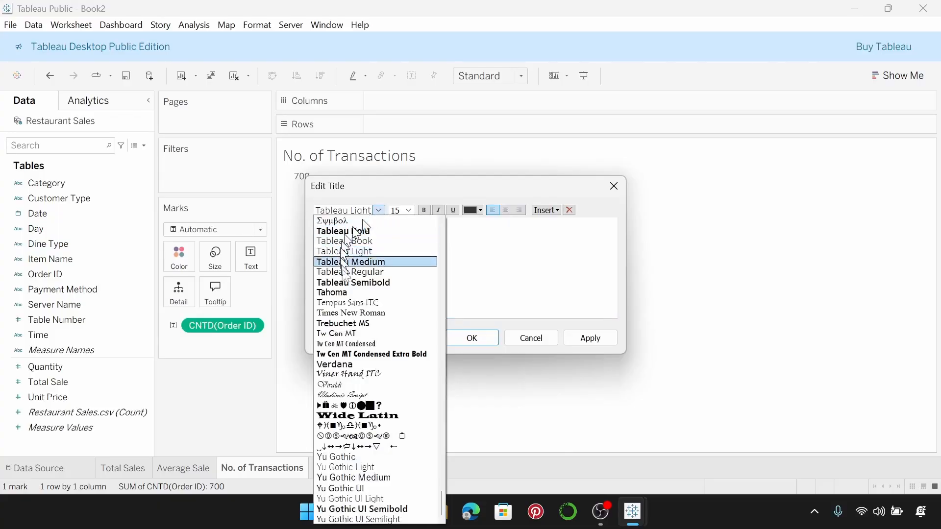
{"action": "left_click", "coordinate": [379, 283]}
{"action": "left_click", "coordinate": [408, 210]}
{"action": "left_click", "coordinate": [408, 220]}
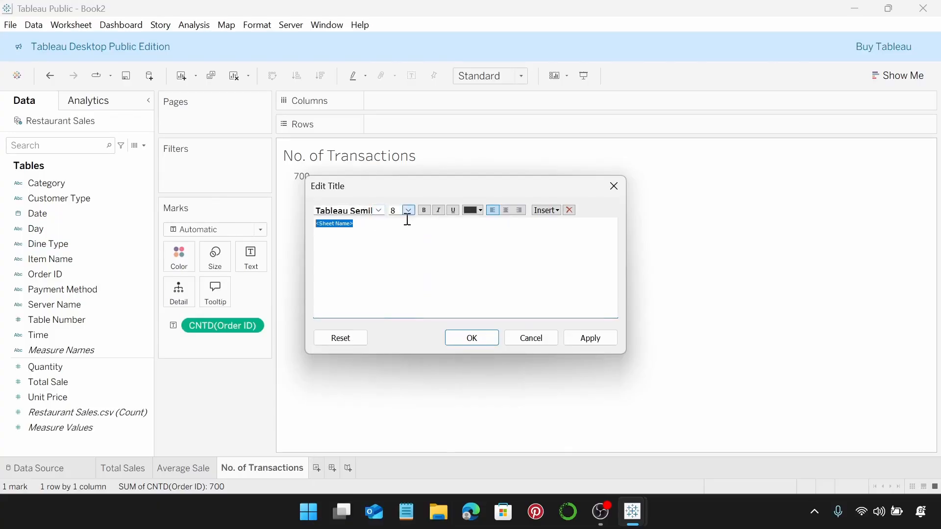
{"action": "left_click", "coordinate": [507, 211]}
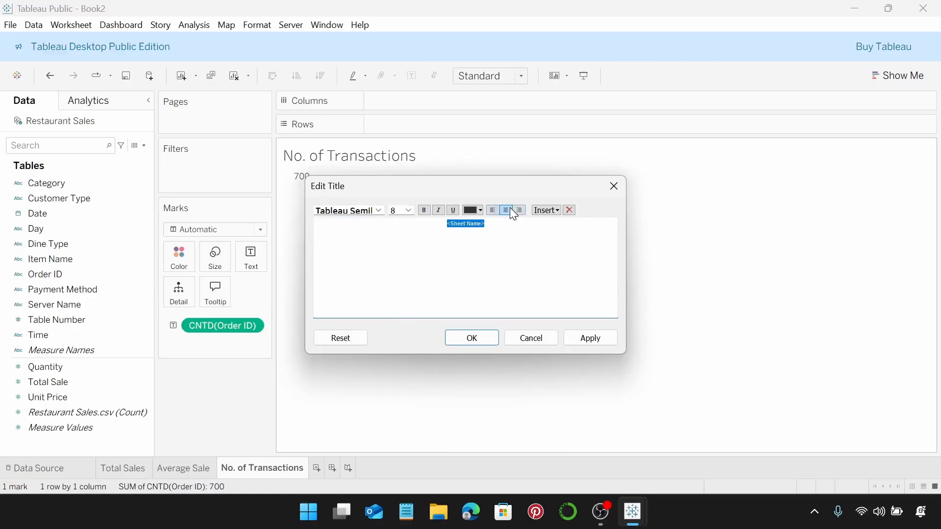
{"action": "left_click", "coordinate": [458, 341]}
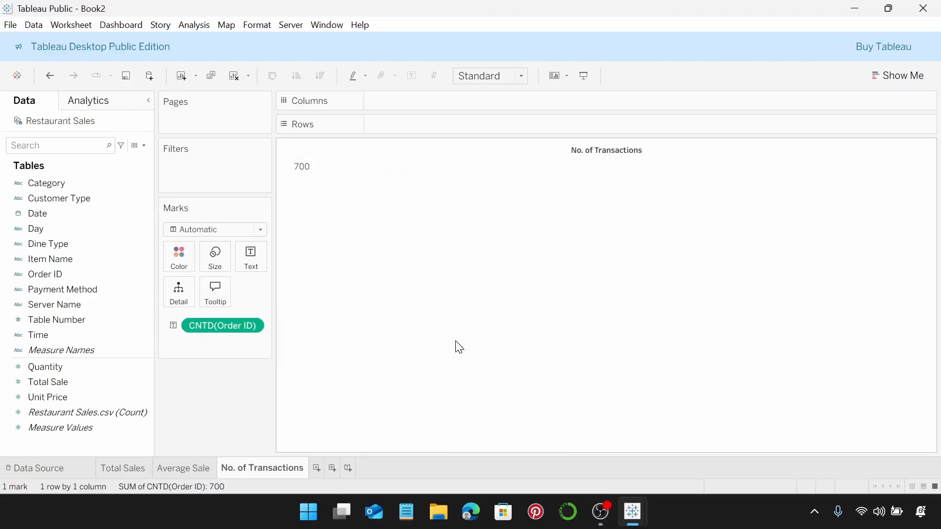
Format the label text of the Order ID count in Tableau Semibold, size 18.
{"action": "left_click", "coordinate": [260, 264]}
{"action": "left_click", "coordinate": [341, 284]}
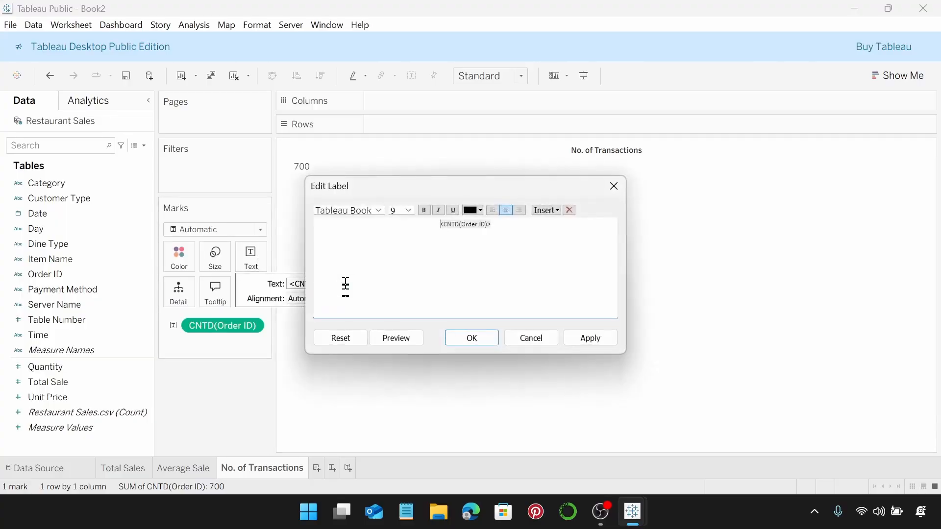
{"action": "left_click_drag", "start_coordinate": [552, 234], "coordinate": [426, 224]}
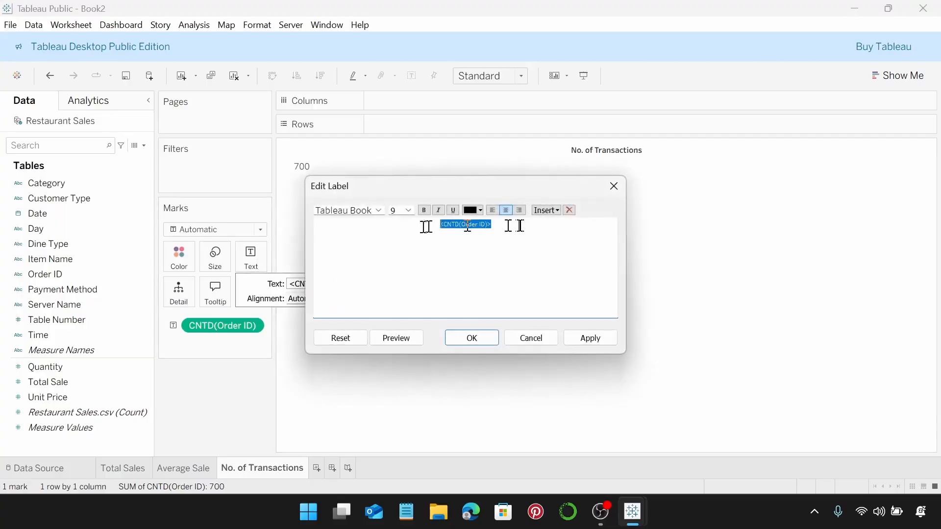
{"action": "left_click", "coordinate": [379, 210]}
{"action": "left_click", "coordinate": [362, 283]}
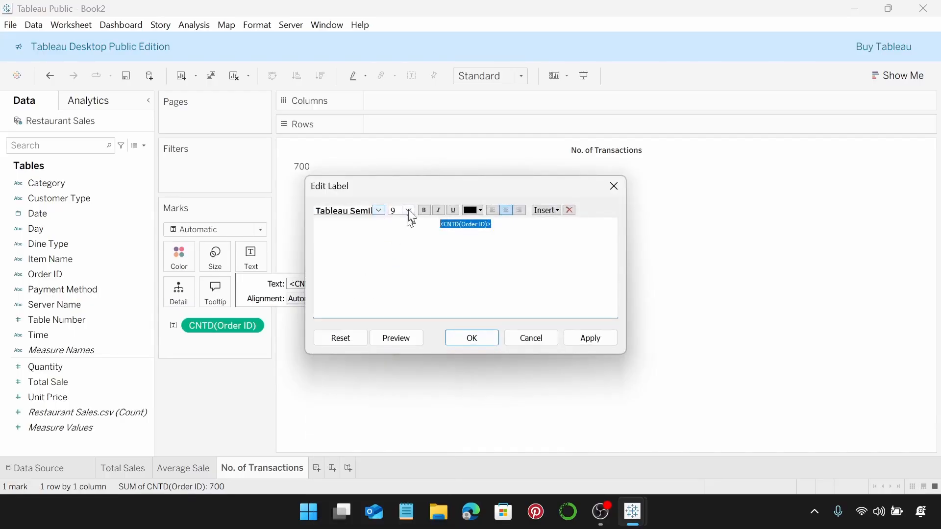
{"action": "left_click", "coordinate": [408, 210]}
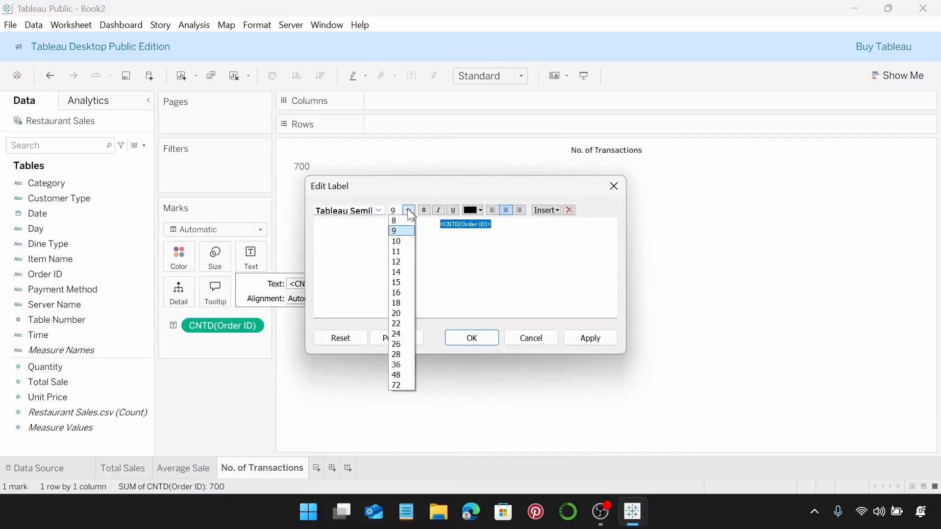
{"action": "left_click", "coordinate": [400, 299]}
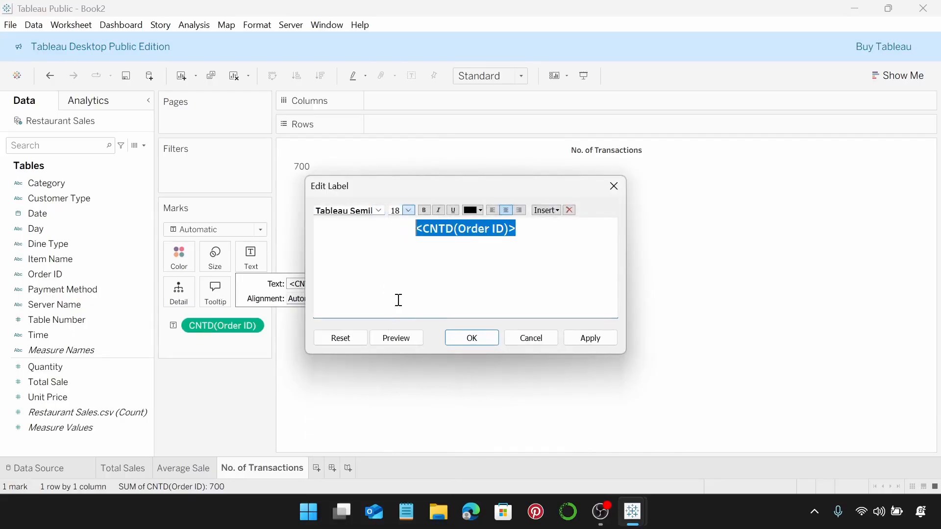
{"action": "left_click", "coordinate": [489, 339]}
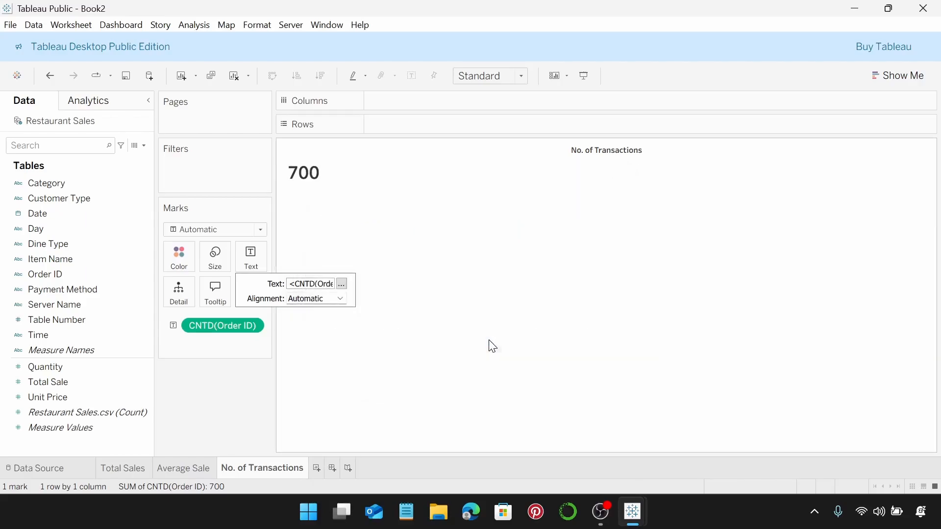
Centre the alignment of the Order ID count label and fit the No. of Transactions sheet to Entire View.
{"action": "left_click", "coordinate": [340, 299]}
{"action": "left_click", "coordinate": [321, 348]}
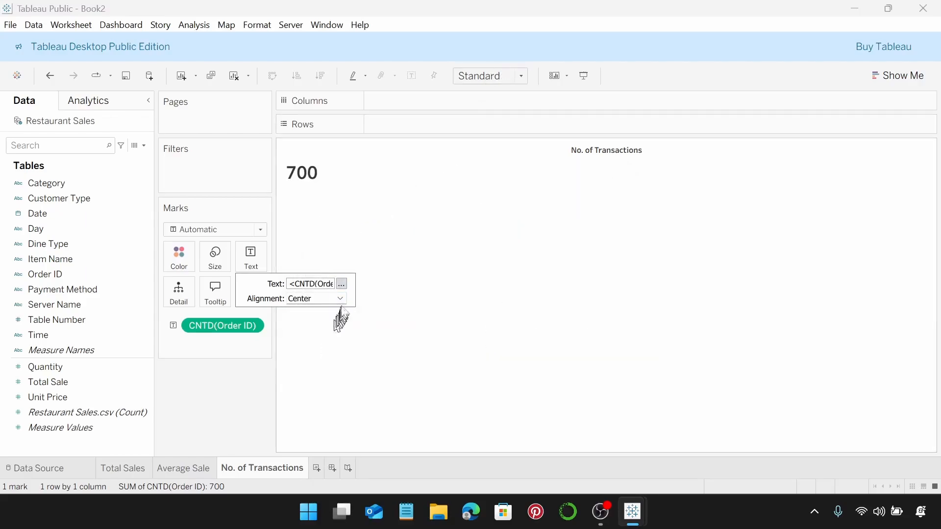
{"action": "left_click", "coordinate": [342, 301]}
{"action": "left_click", "coordinate": [321, 399]}
{"action": "left_click", "coordinate": [525, 79]}
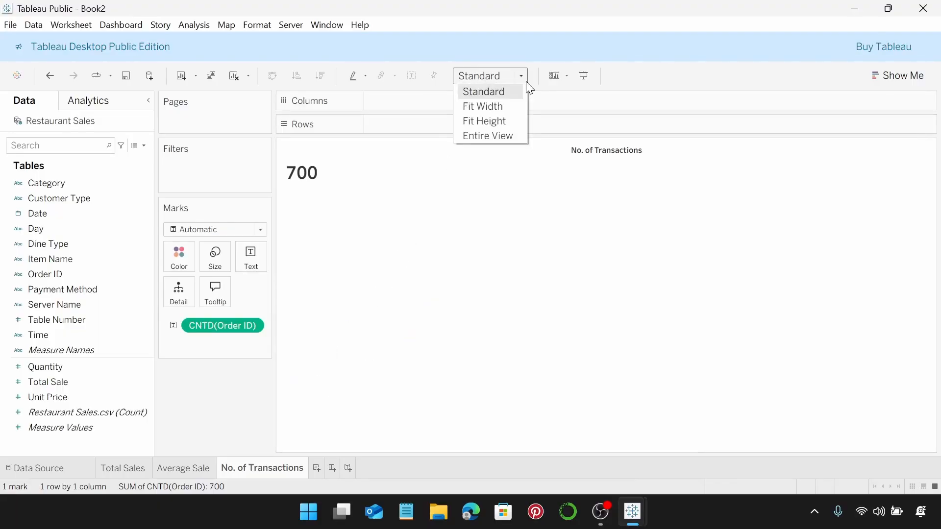
{"action": "left_click", "coordinate": [496, 136]}
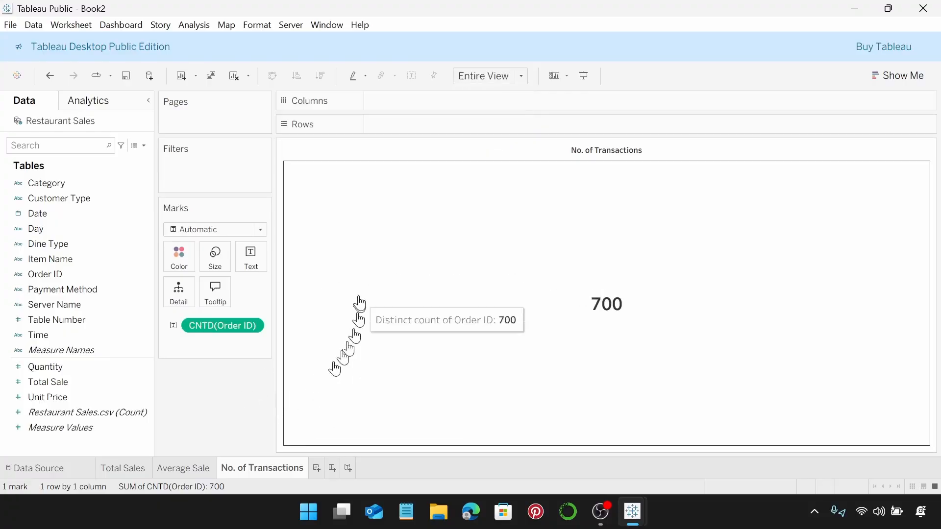
Set the default worksheet shading of the No. of Transactions sheet to None.
{"action": "right_click", "coordinate": [354, 282]}
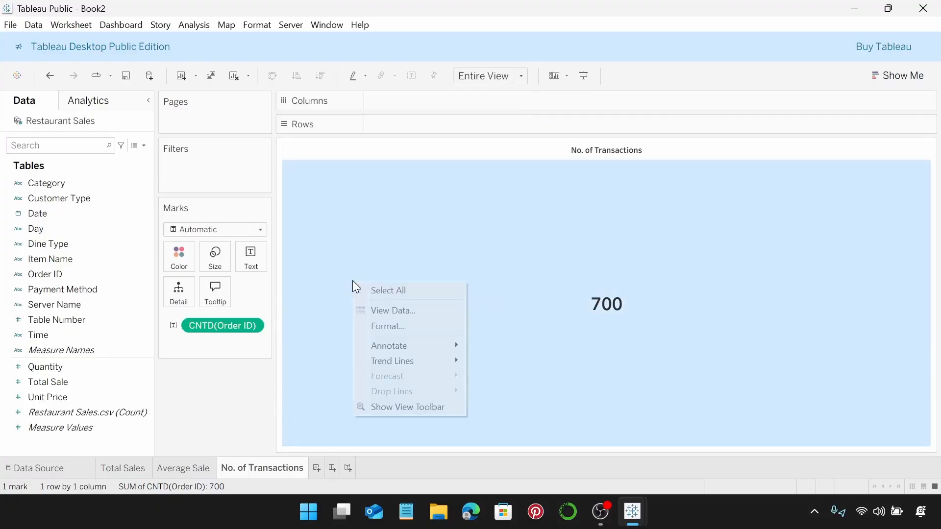
{"action": "left_click", "coordinate": [422, 326]}
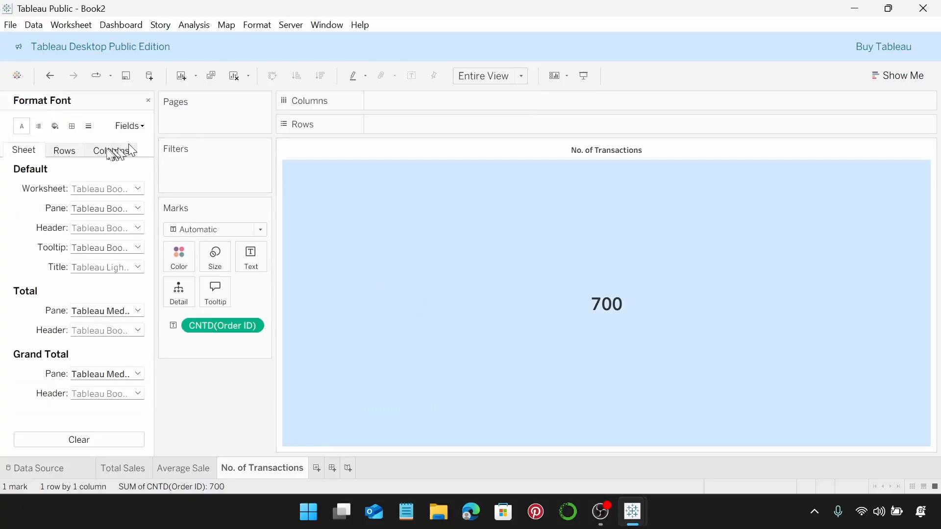
{"action": "left_click", "coordinate": [55, 126]}
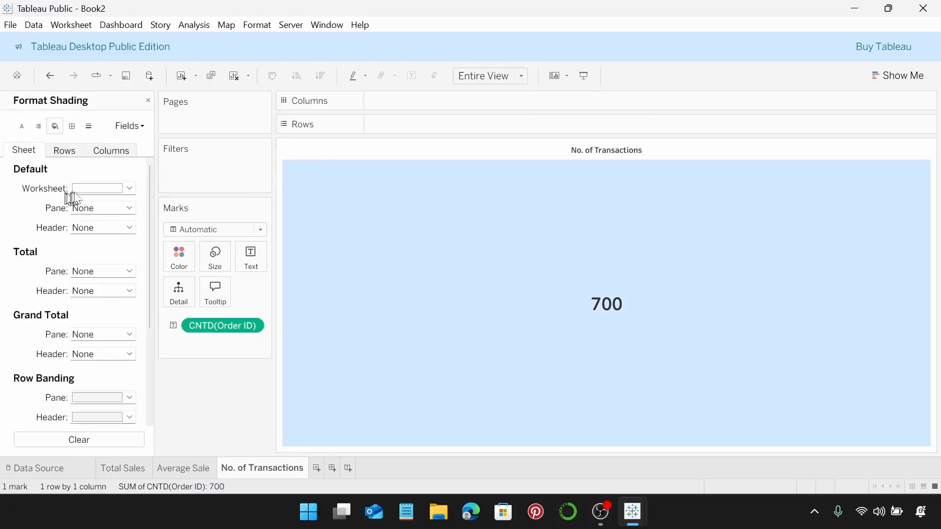
{"action": "left_click", "coordinate": [130, 188]}
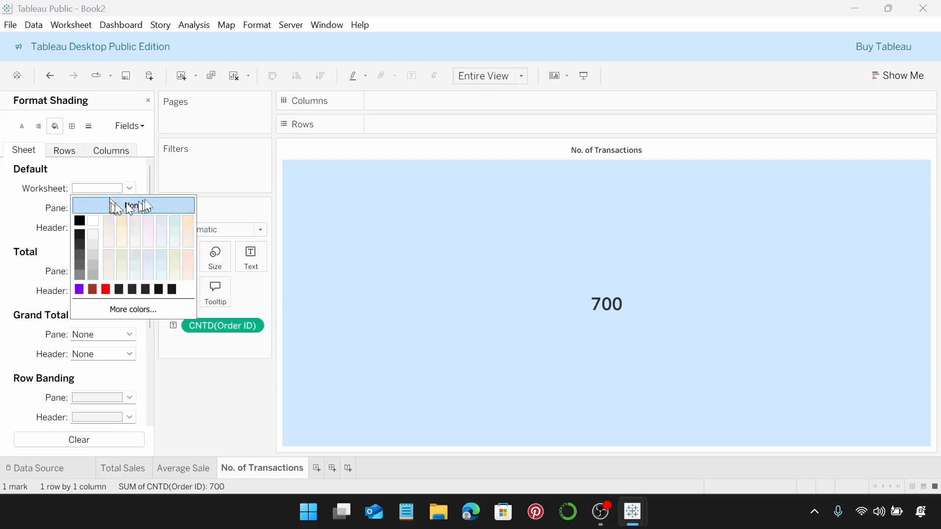
{"action": "left_click", "coordinate": [143, 204]}
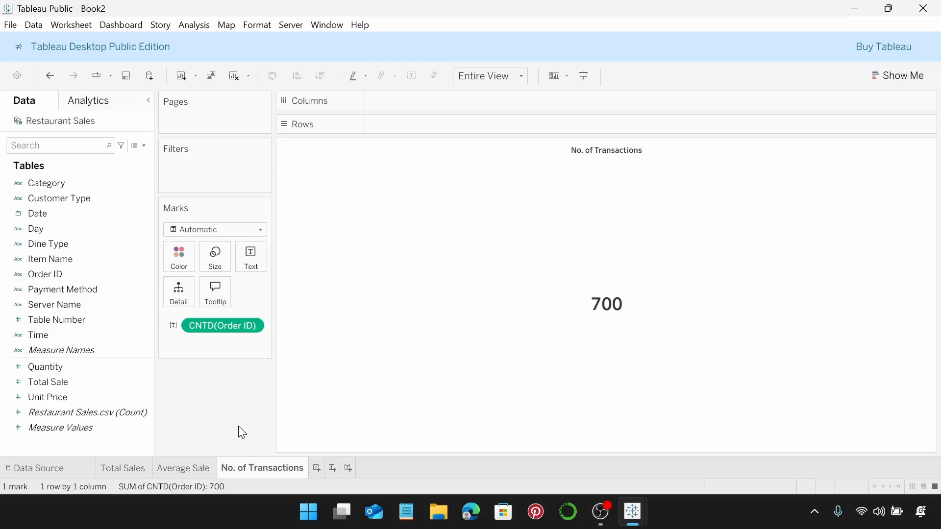
Add a new worksheet and name it Sales Trend.
{"action": "left_click", "coordinate": [317, 469]}
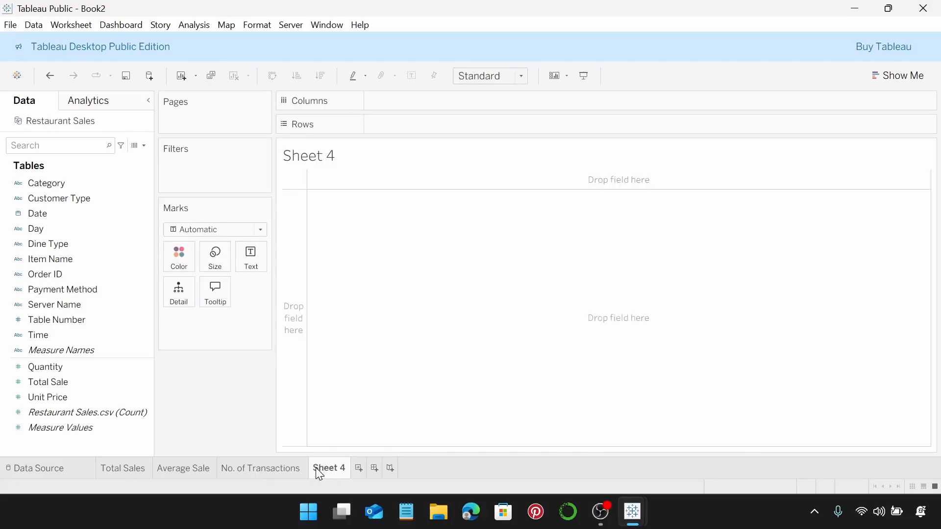
{"action": "double_click", "coordinate": [318, 468]}
{"action": "type", "text": "Sales Trend"}
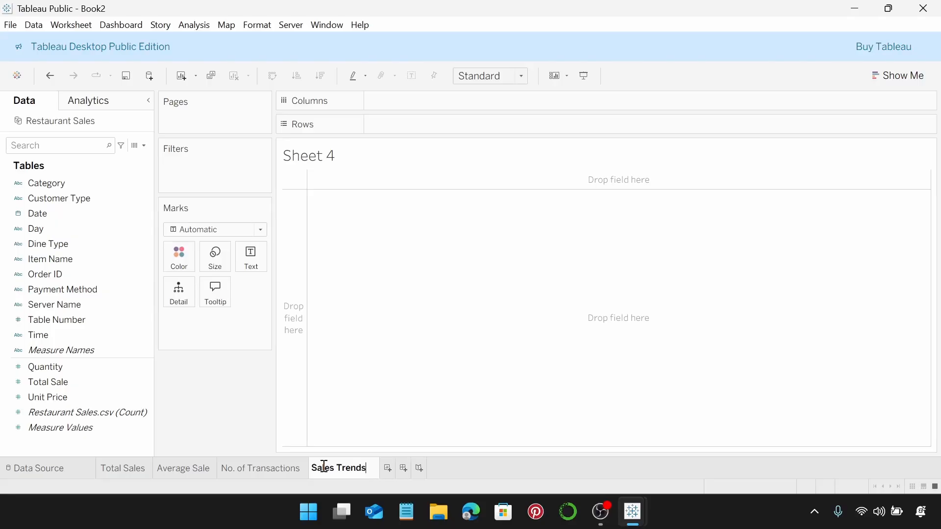
{"action": "key", "text": "Return"}
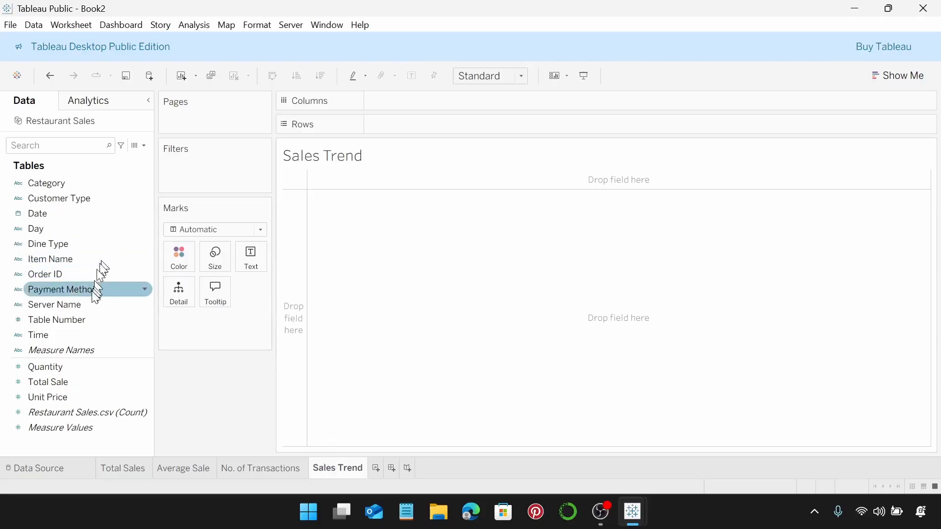
Plot the sum of Total Sale in rows against the month of Date in columns, and fit the chart to Entire View.
{"action": "left_click_drag", "start_coordinate": [66, 215], "coordinate": [406, 105]}
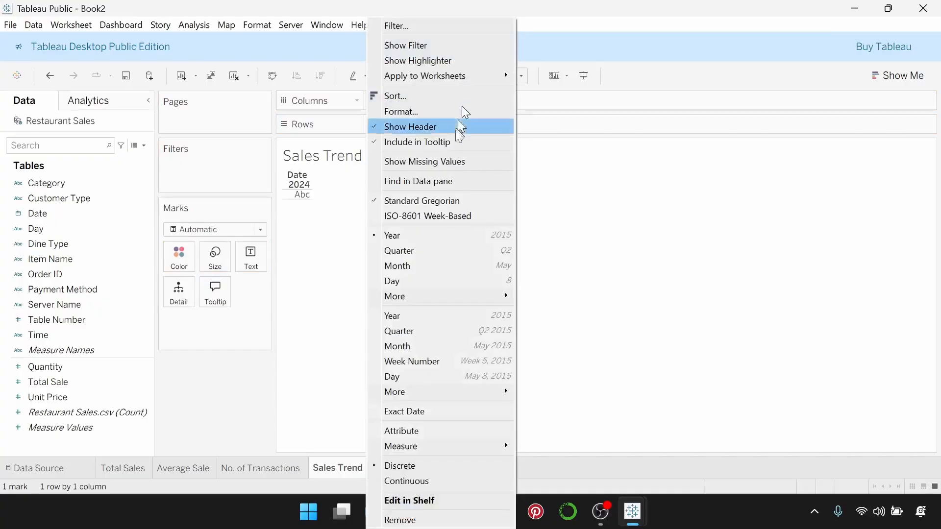
{"action": "left_click", "coordinate": [464, 270]}
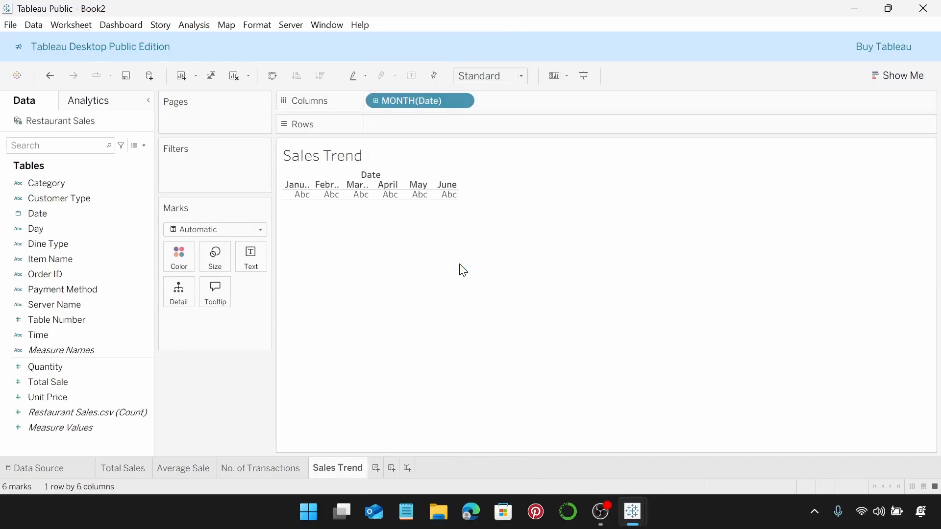
{"action": "left_click_drag", "start_coordinate": [101, 382], "coordinate": [456, 125]}
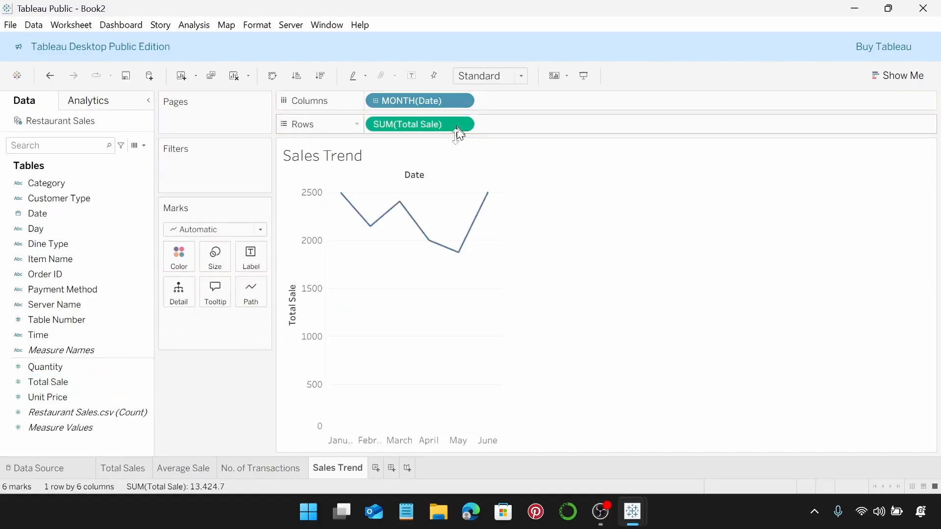
{"action": "left_click", "coordinate": [520, 78]}
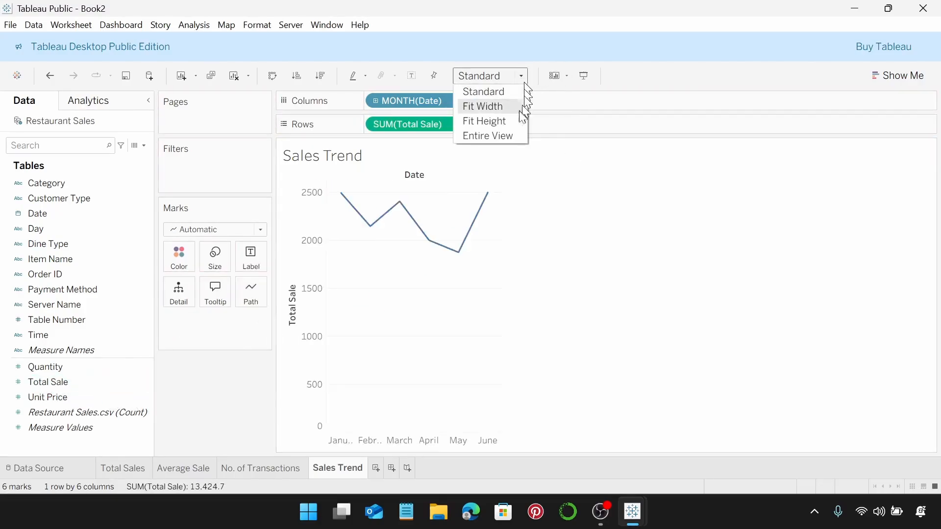
{"action": "left_click", "coordinate": [505, 138]}
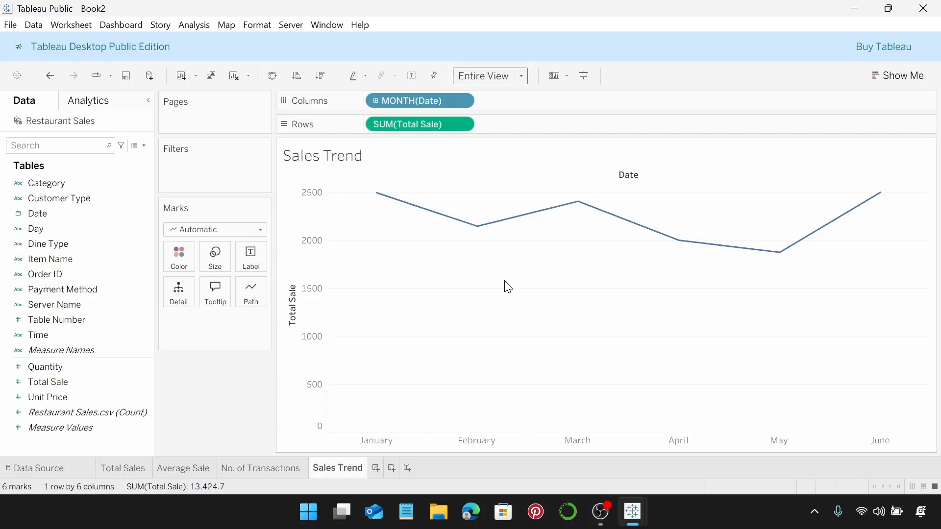
{"action": "mouse_move", "coordinate": [783, 258]}
{"action": "mouse_move", "coordinate": [880, 201]}
{"action": "mouse_move", "coordinate": [383, 203]}
Format the Sales Trend sheet title in Tableau Semibold, size 9, with centred alignment.
{"action": "double_click", "coordinate": [351, 159]}
{"action": "left_click_drag", "start_coordinate": [392, 231], "coordinate": [284, 224]}
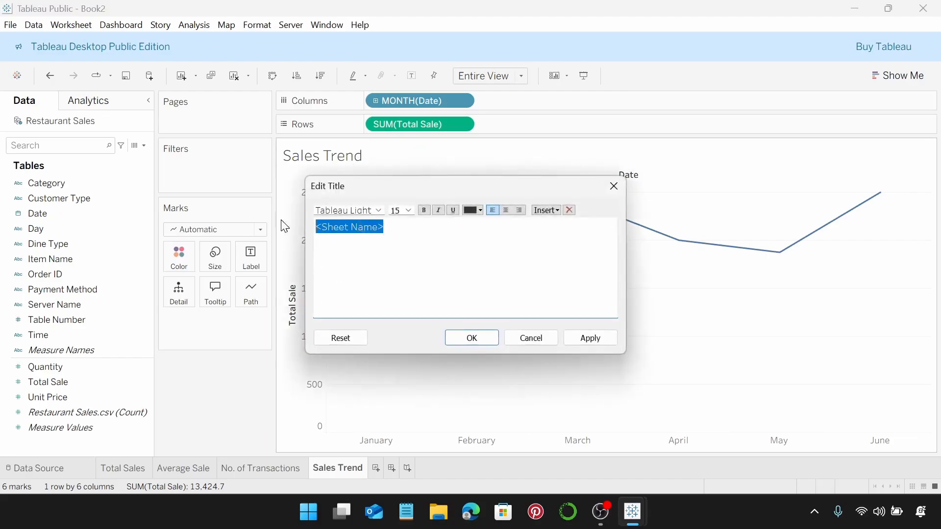
{"action": "left_click", "coordinate": [378, 212]}
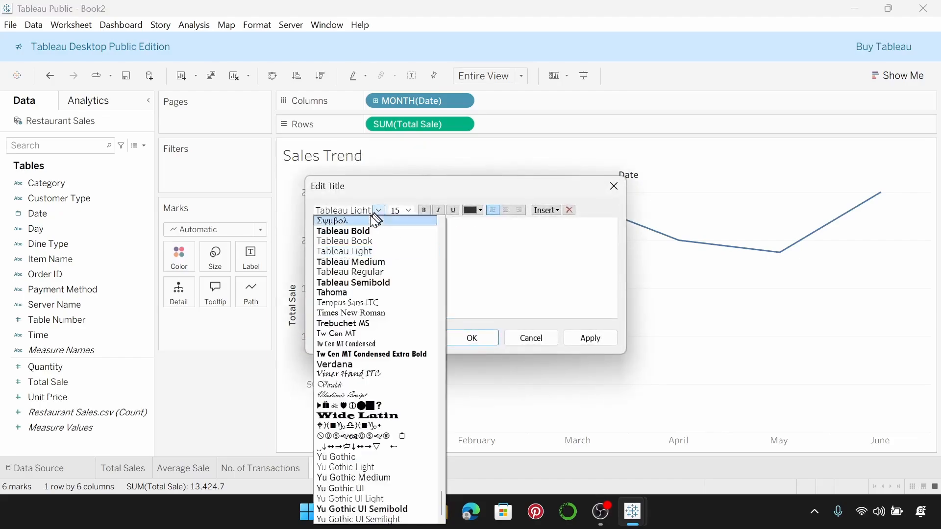
{"action": "left_click", "coordinate": [362, 283]}
{"action": "left_click", "coordinate": [409, 210]}
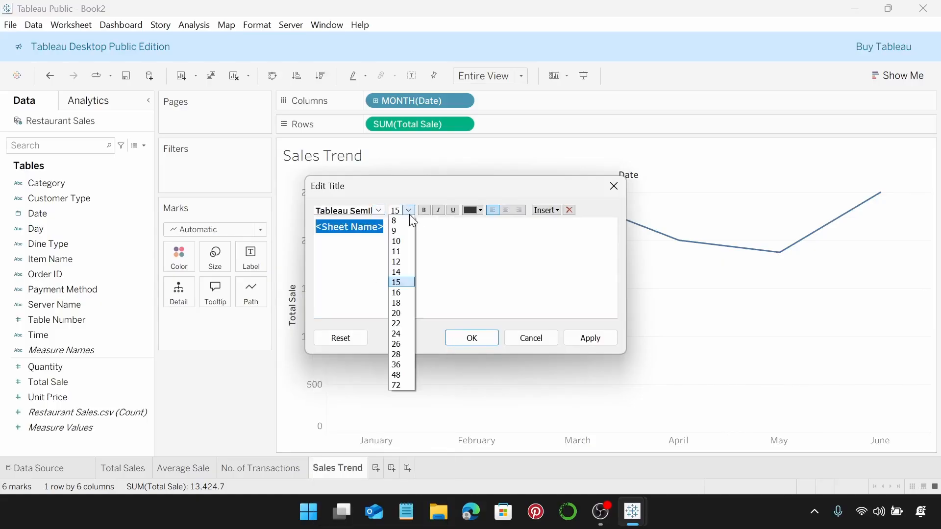
{"action": "left_click", "coordinate": [396, 231]}
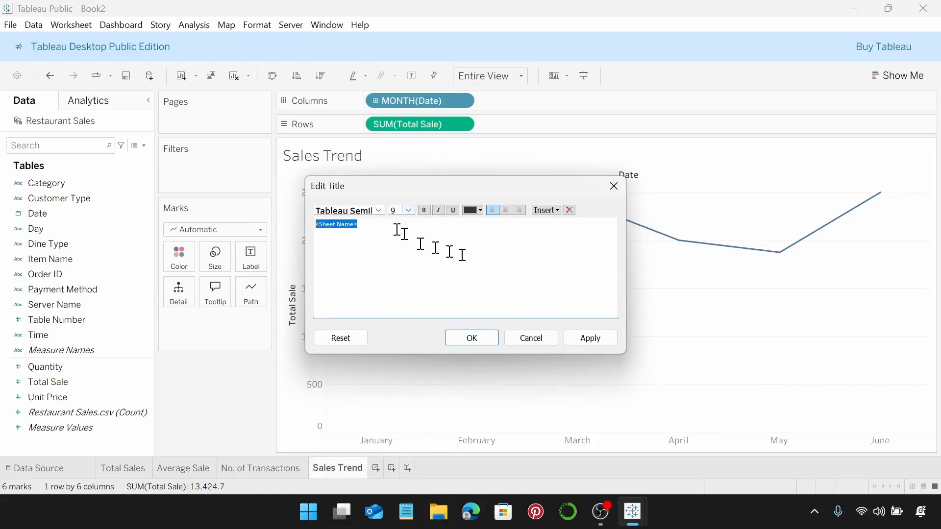
{"action": "left_click", "coordinate": [507, 211]}
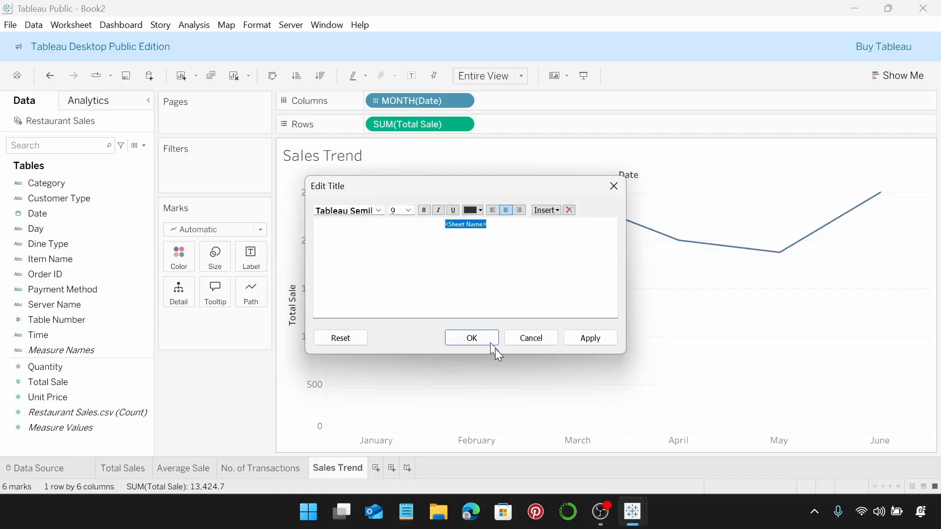
{"action": "left_click", "coordinate": [471, 338]}
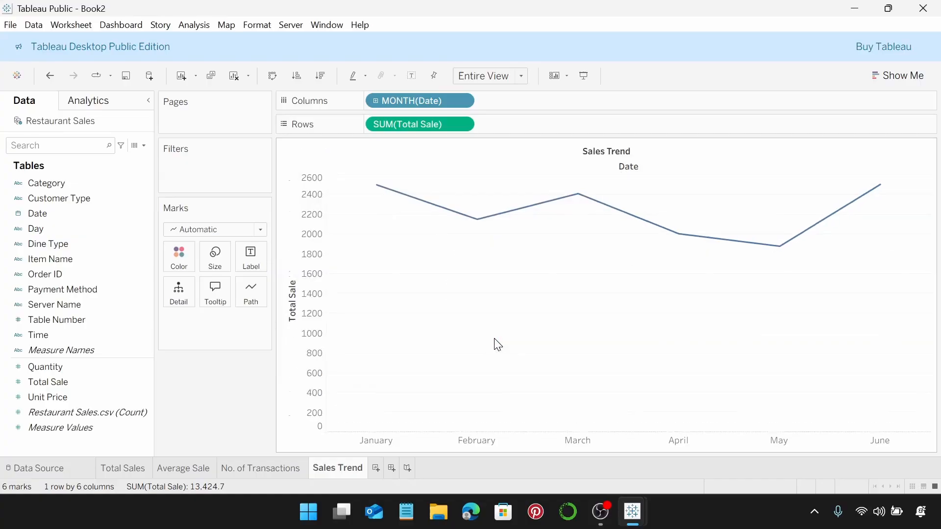
Hide the Date field label for columns and clear the title of the Total Sale axis.
{"action": "right_click", "coordinate": [626, 169]}
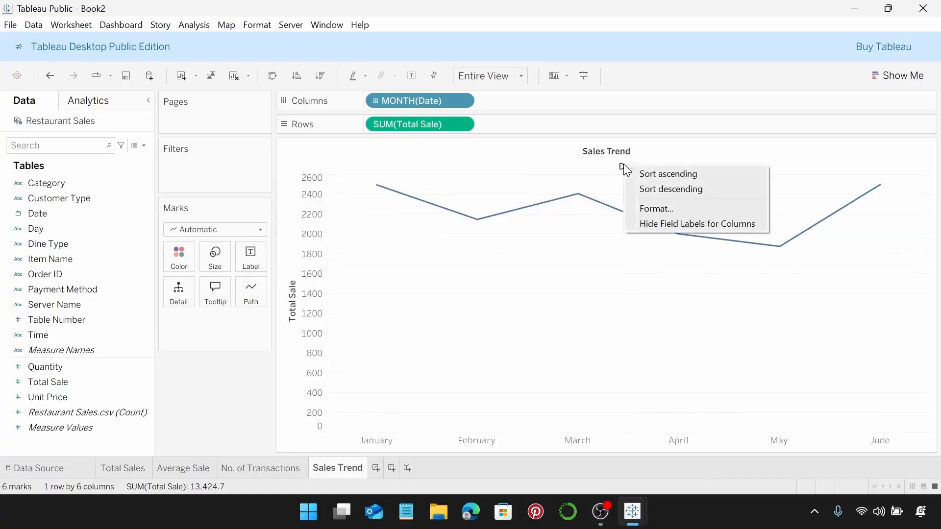
{"action": "left_click", "coordinate": [660, 224]}
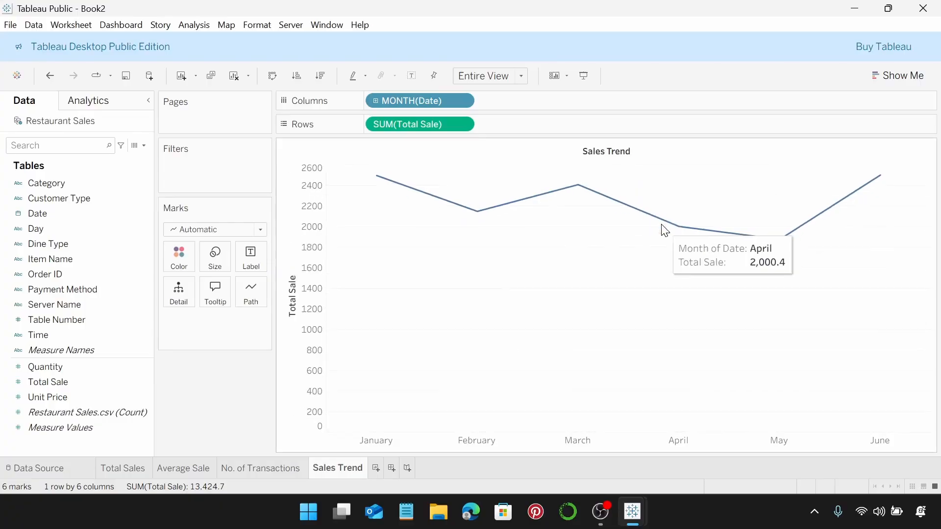
{"action": "right_click", "coordinate": [286, 290]}
{"action": "left_click", "coordinate": [314, 303]}
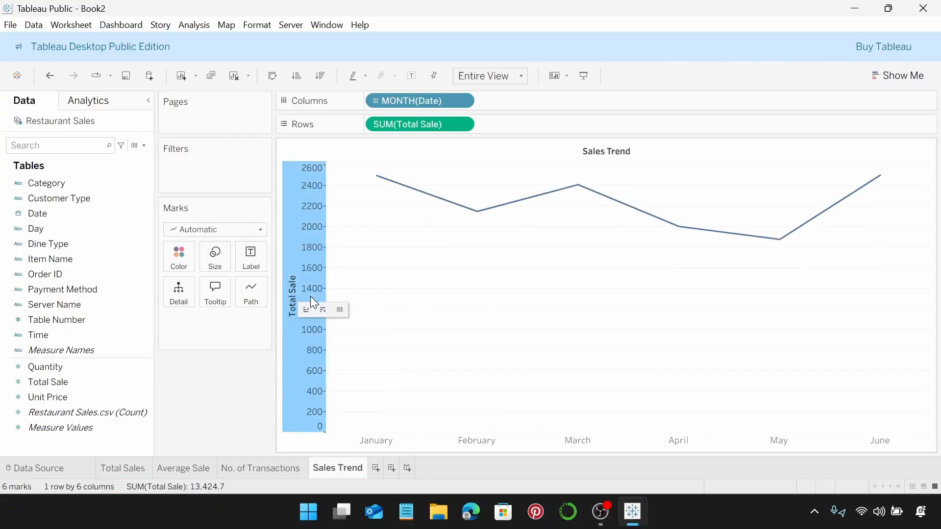
{"action": "left_click_drag", "start_coordinate": [469, 357], "coordinate": [430, 353]}
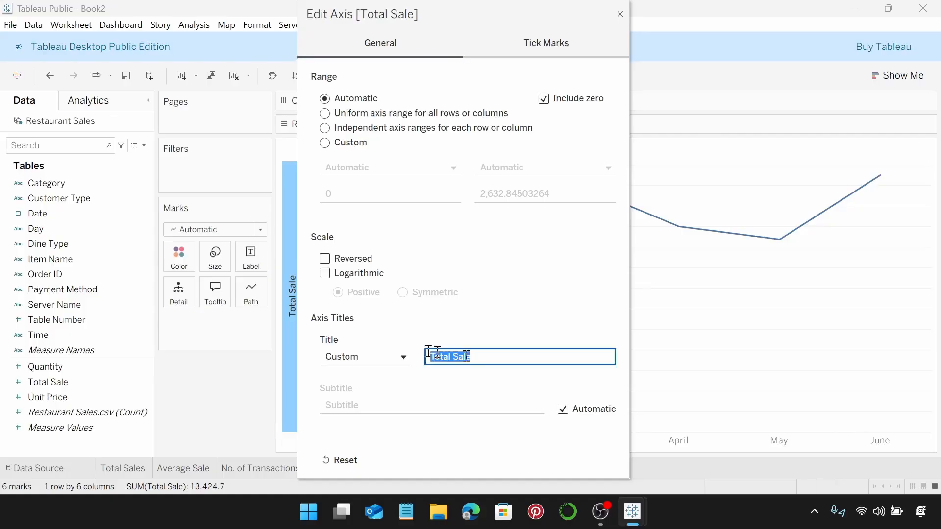
{"action": "type", "text": "Title"}
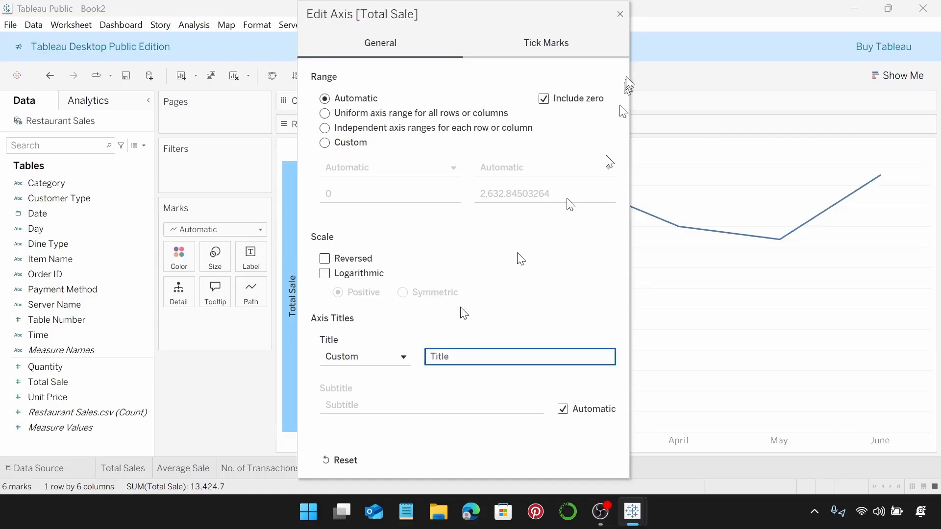
{"action": "left_click", "coordinate": [619, 16]}
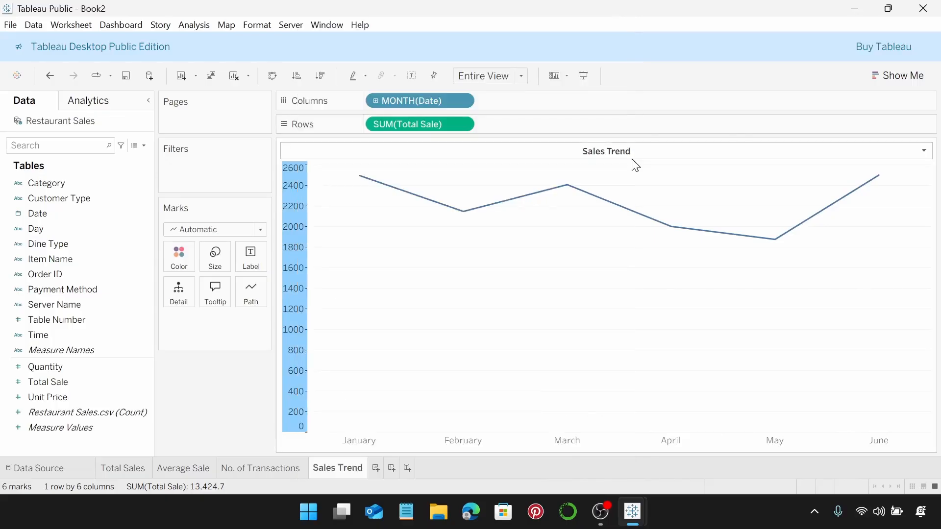
Set the Sales Trend worksheet shading to None and remove the sheet's grid lines.
{"action": "right_click", "coordinate": [450, 309]}
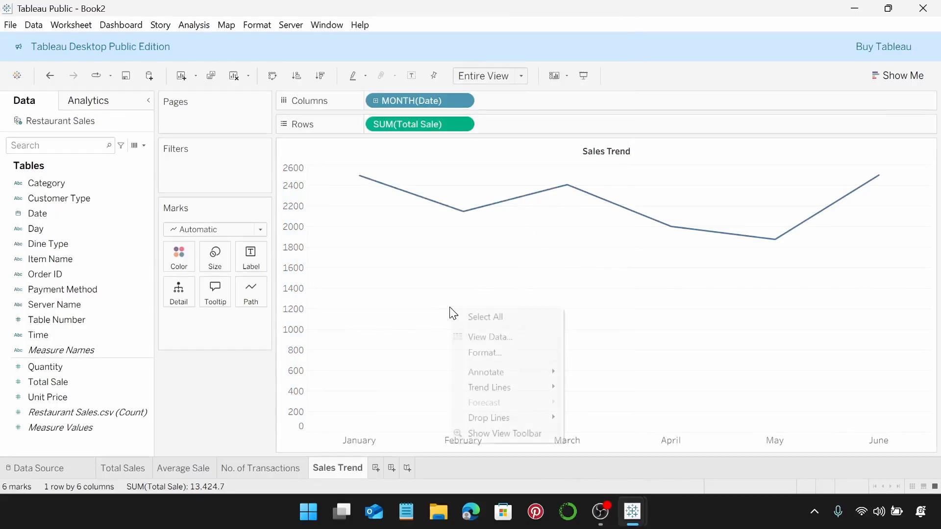
{"action": "left_click", "coordinate": [538, 358]}
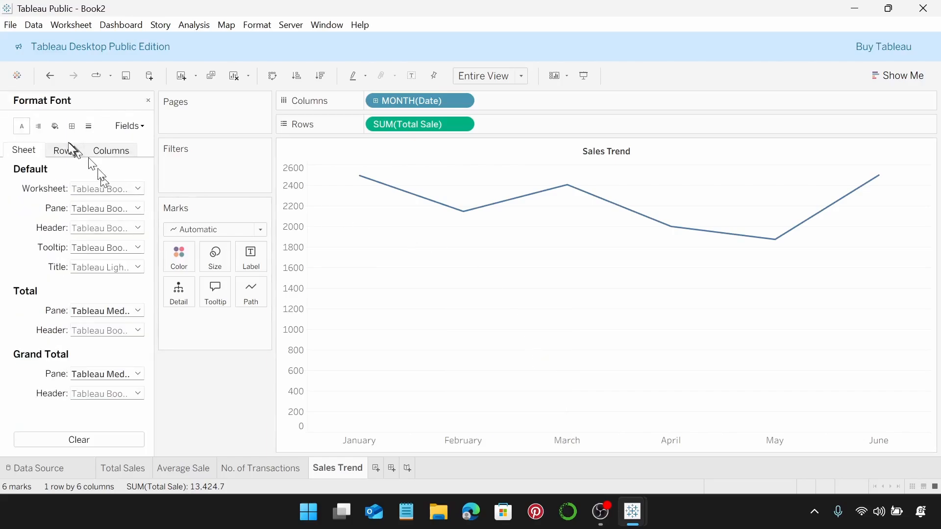
{"action": "left_click", "coordinate": [60, 128]}
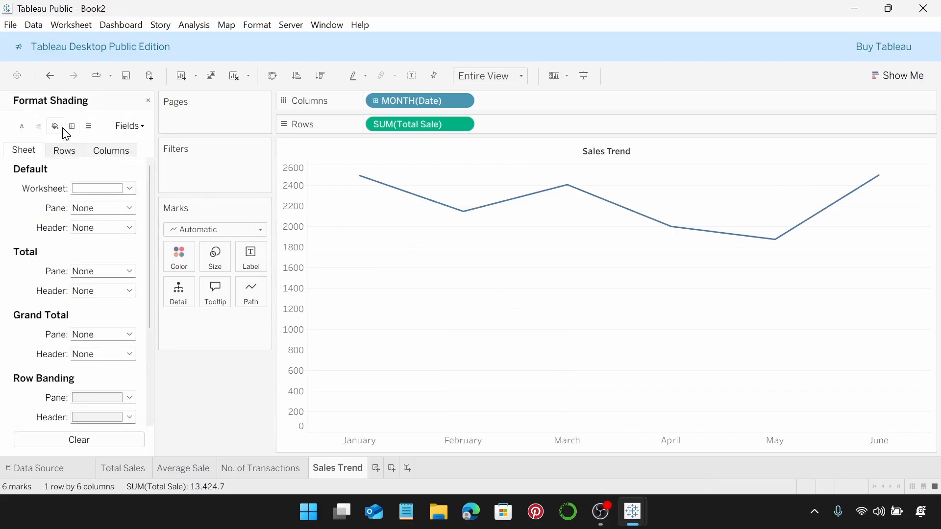
{"action": "left_click", "coordinate": [129, 188]}
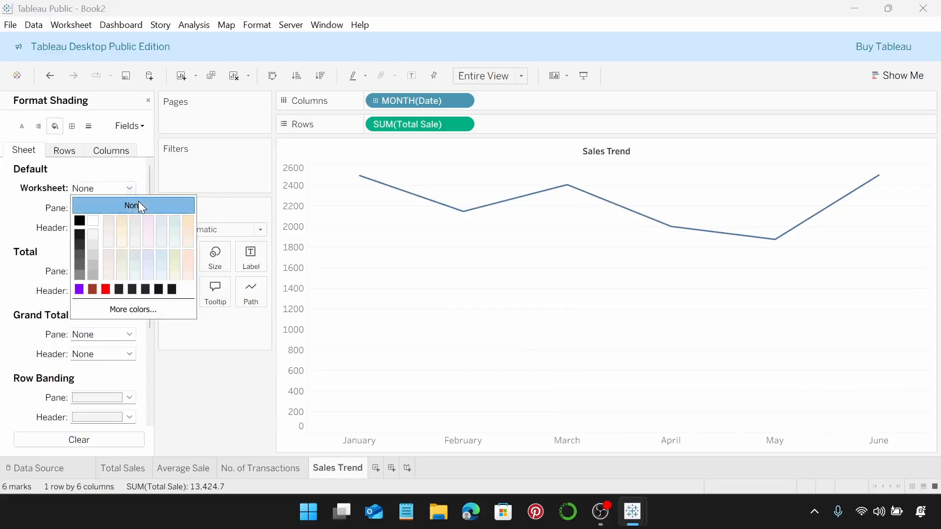
{"action": "left_click", "coordinate": [88, 126]}
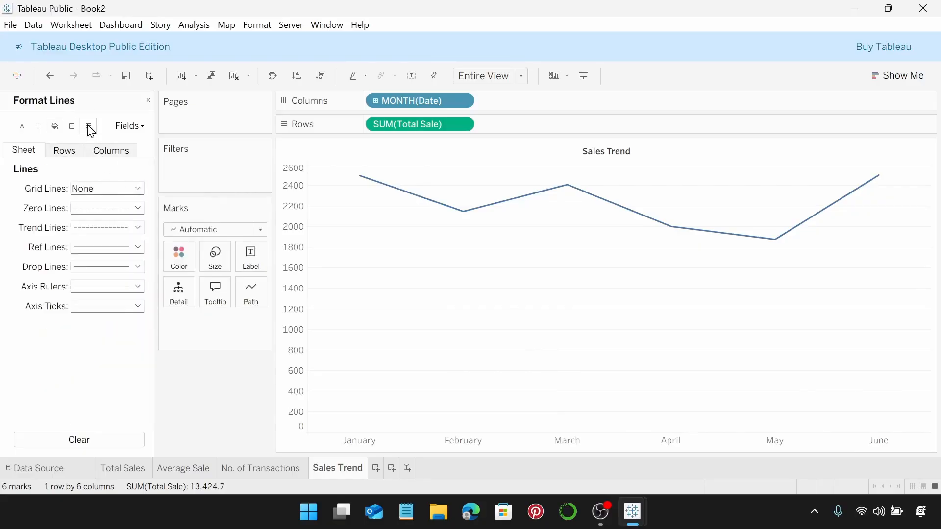
{"action": "left_click", "coordinate": [138, 189]}
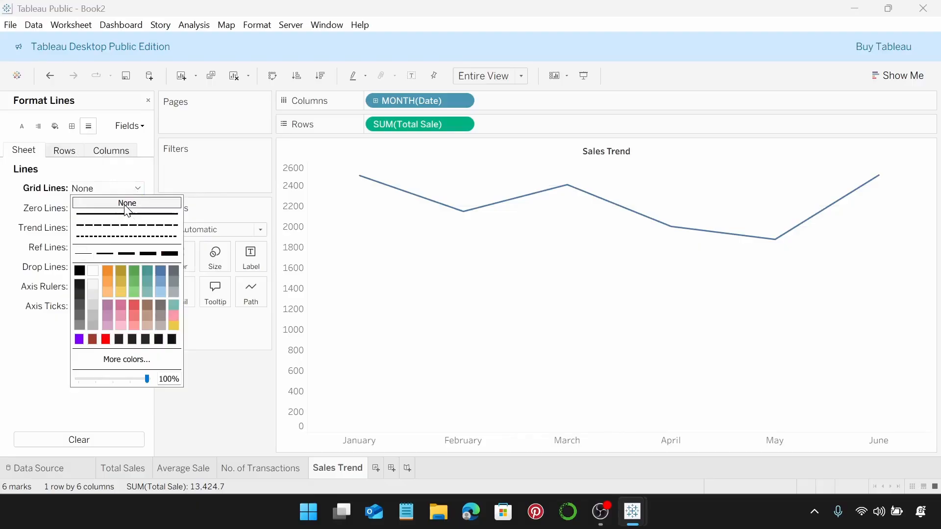
{"action": "left_click", "coordinate": [242, 451]}
Format the Total Sale axis labels in size 8, black.
{"action": "left_click", "coordinate": [298, 271]}
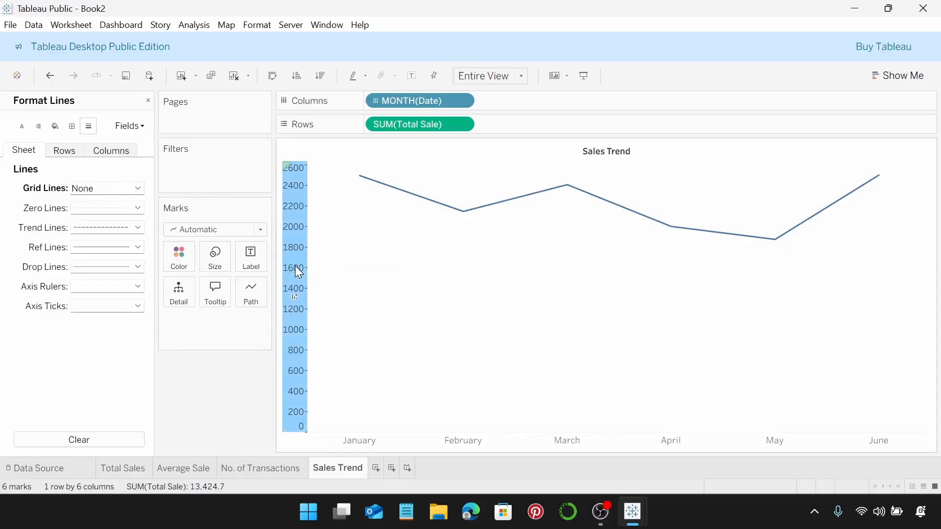
{"action": "right_click", "coordinate": [296, 266]}
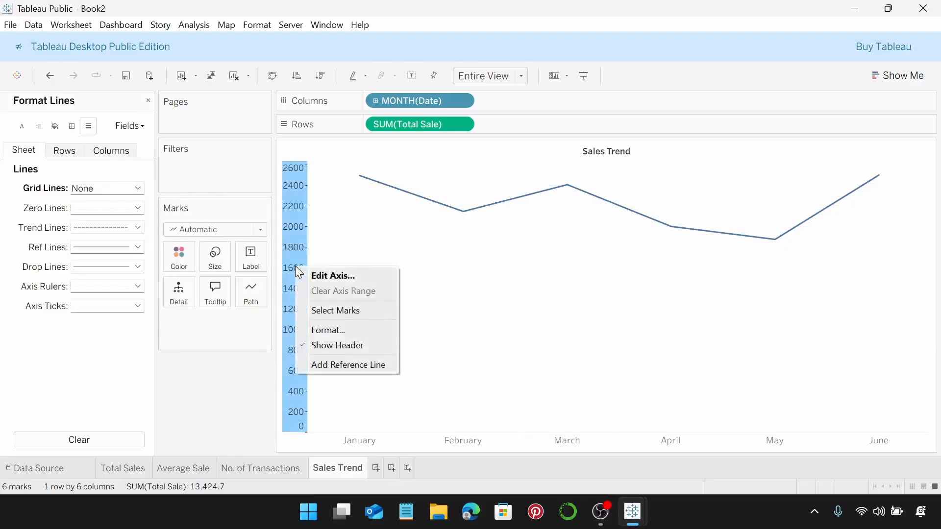
{"action": "left_click", "coordinate": [339, 329]}
{"action": "left_click", "coordinate": [138, 190]}
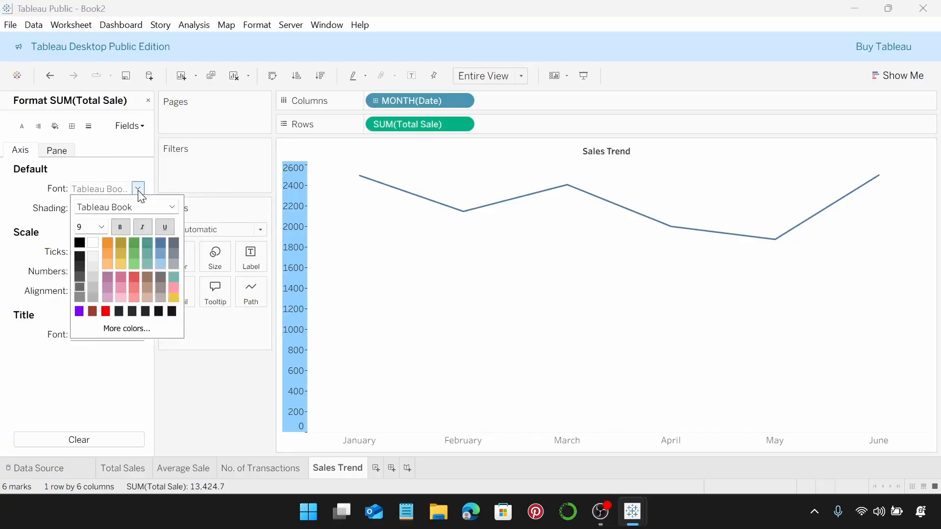
{"action": "left_click", "coordinate": [101, 227]}
{"action": "left_click", "coordinate": [91, 245]}
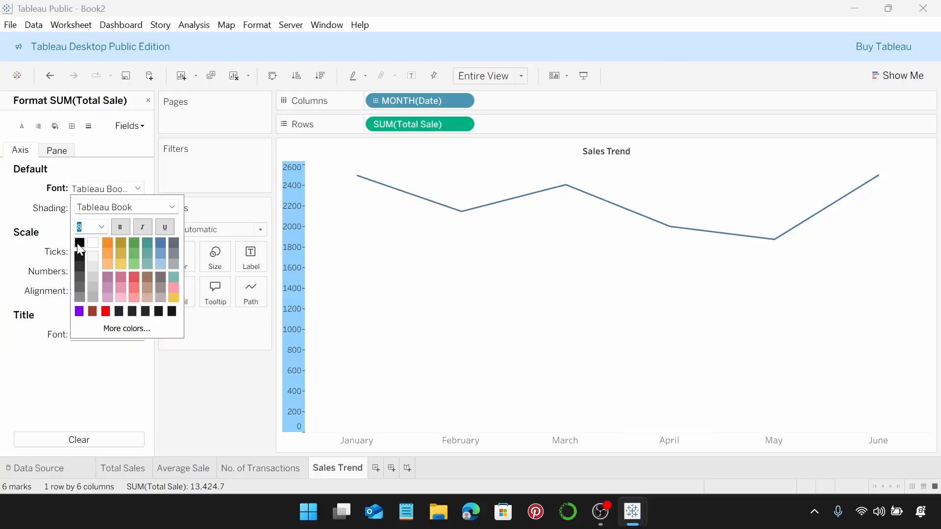
{"action": "left_click", "coordinate": [187, 362]}
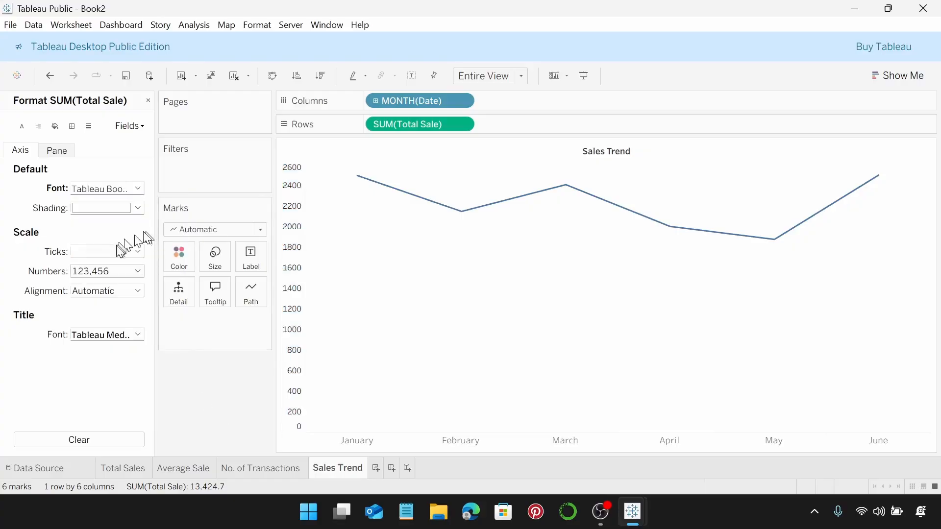
Format the Total Sale axis numbers as custom currency with 0 decimal places and a $ prefix.
{"action": "left_click", "coordinate": [139, 271]}
{"action": "left_click", "coordinate": [140, 330]}
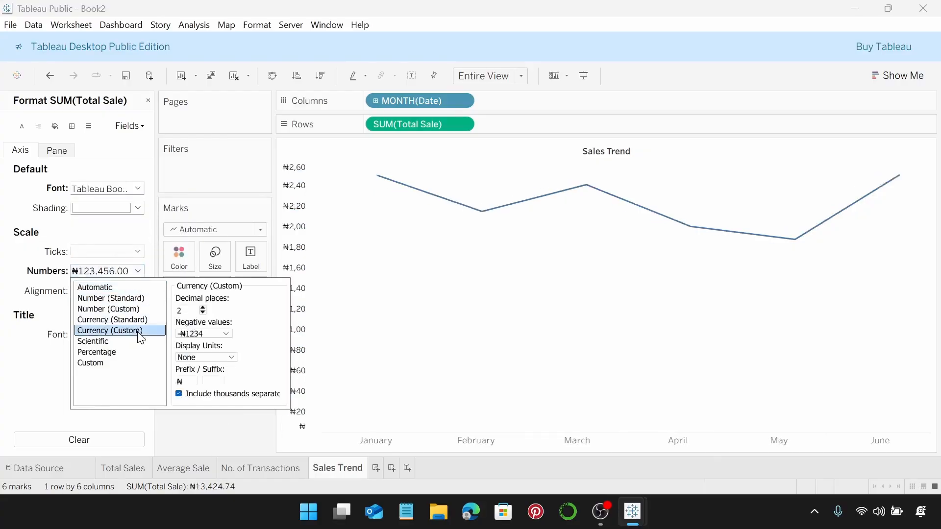
{"action": "left_click", "coordinate": [203, 312]}
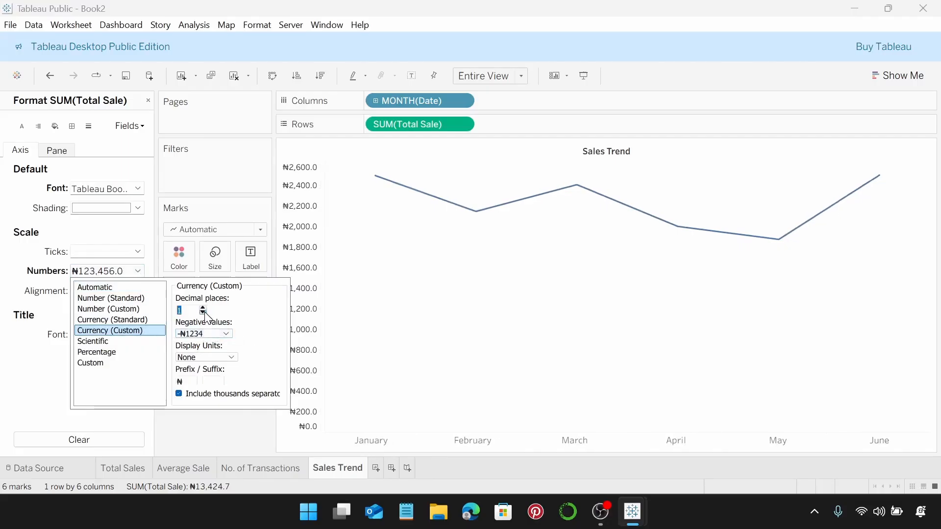
{"action": "left_click", "coordinate": [202, 312]}
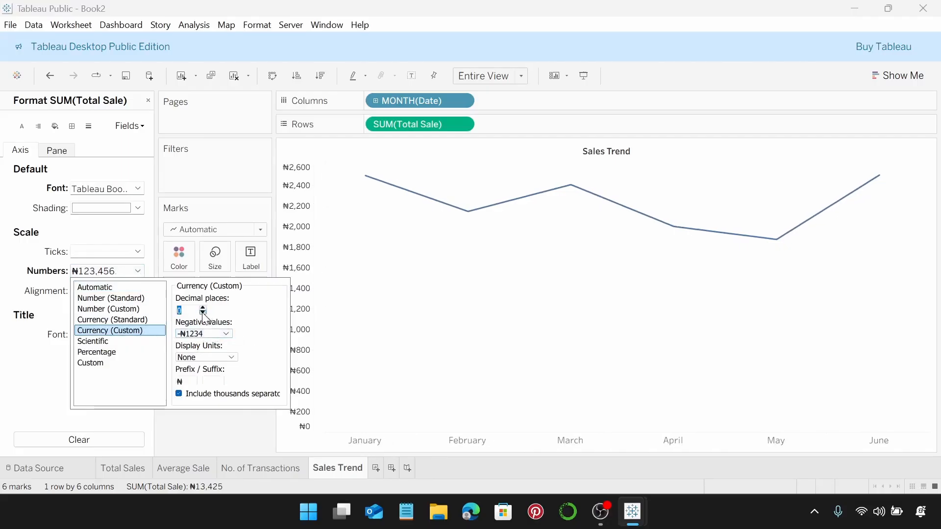
{"action": "left_click", "coordinate": [190, 381]}
{"action": "key", "text": "BackSpace"}
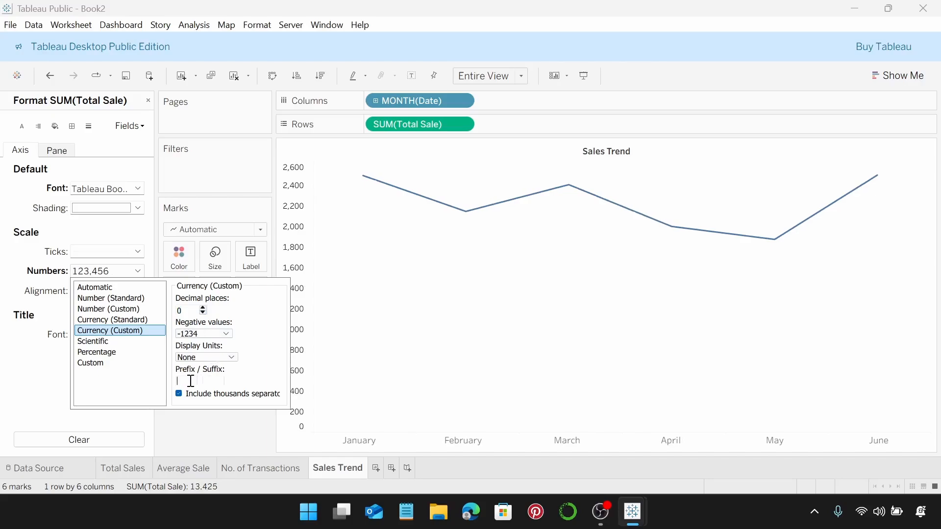
{"action": "type", "text": "$"}
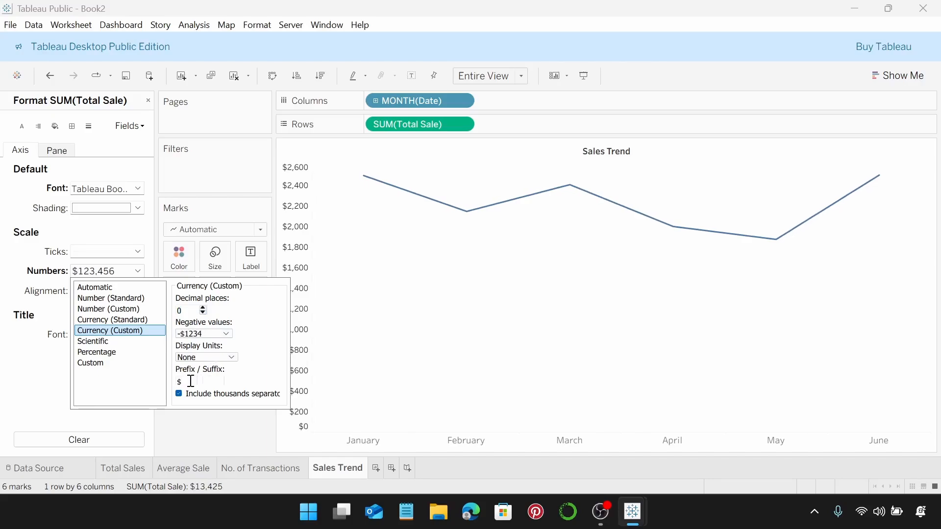
{"action": "left_click", "coordinate": [200, 440]}
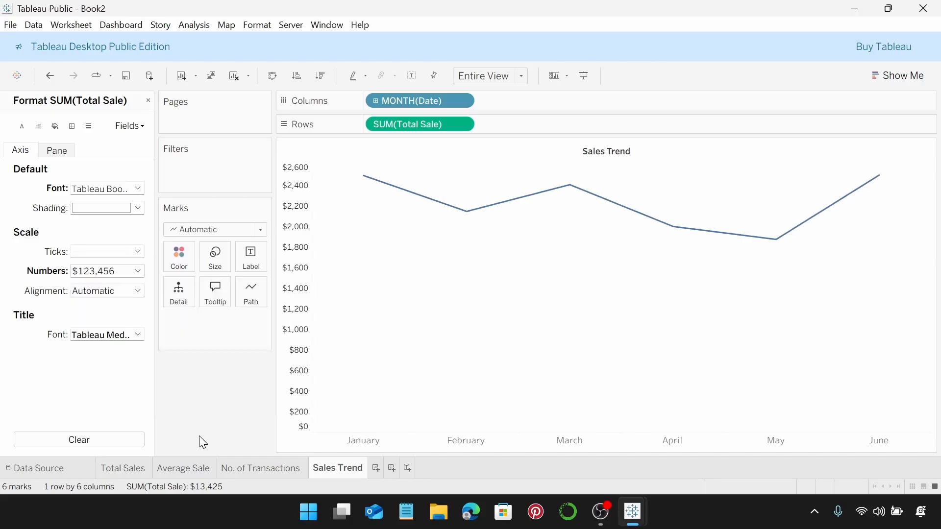
Format the month header labels of the Sales Trend chart in size 8, black.
{"action": "left_click", "coordinate": [452, 441]}
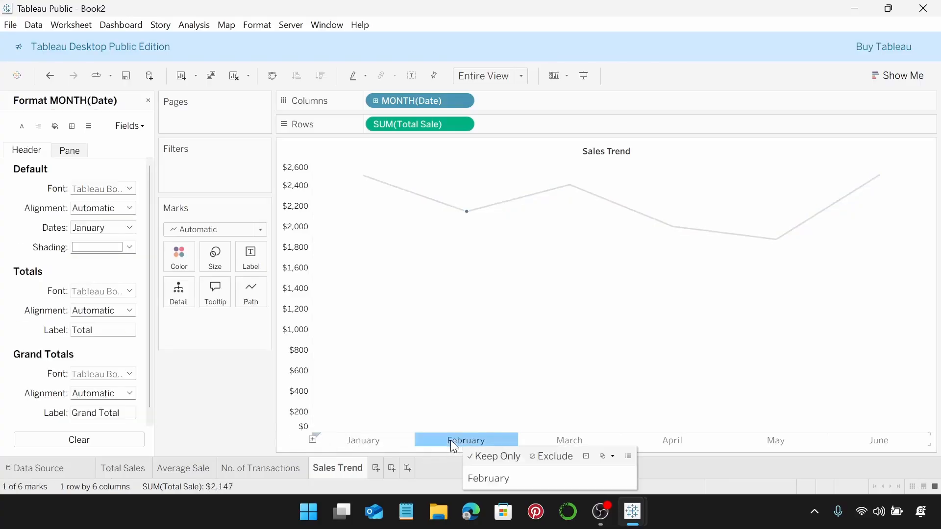
{"action": "left_click", "coordinate": [130, 189]}
{"action": "left_click", "coordinate": [102, 226]}
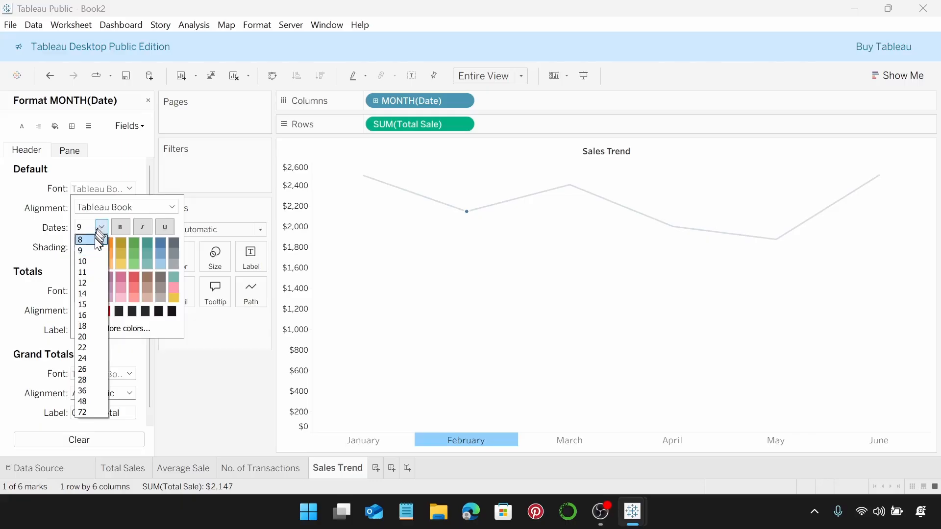
{"action": "left_click", "coordinate": [98, 242]}
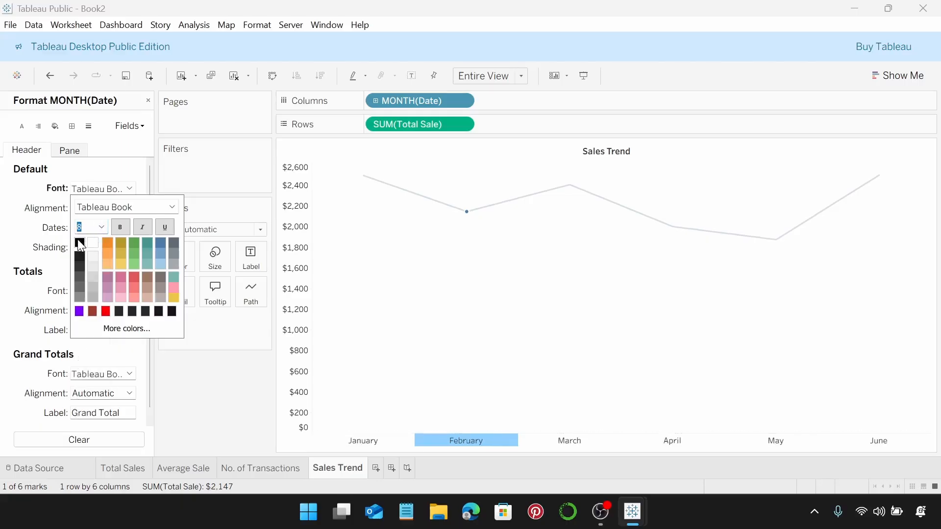
{"action": "left_click", "coordinate": [214, 402]}
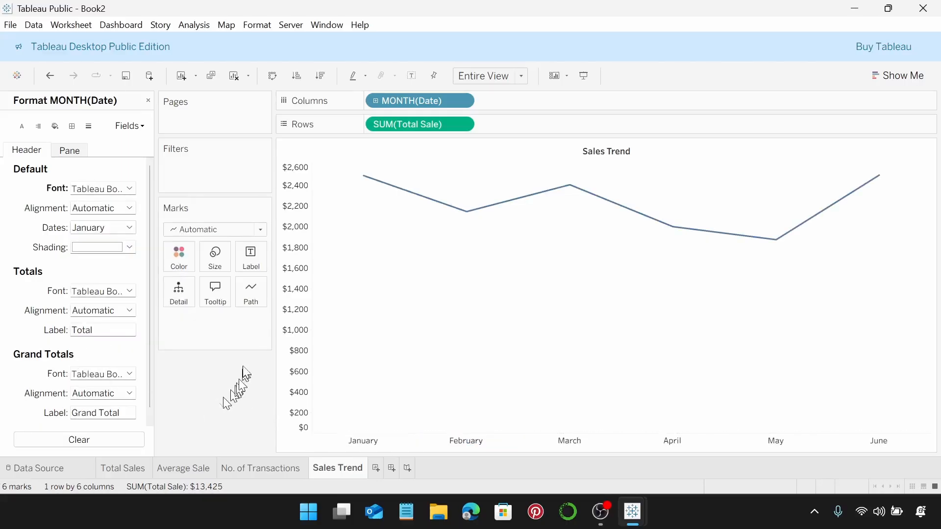
Change the colour of the Sales Trend line to the custom HTML colour #86e3ce.
{"action": "left_click", "coordinate": [186, 265]}
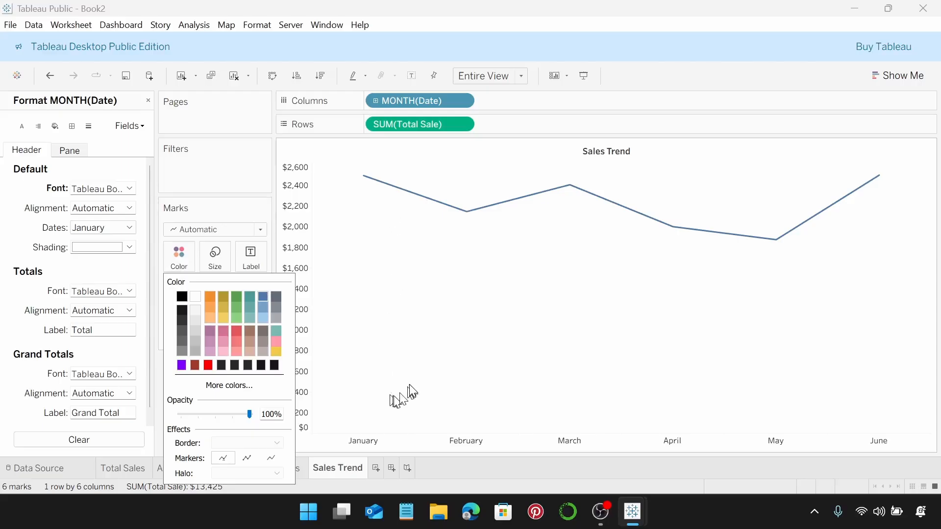
{"action": "left_click", "coordinate": [241, 385]}
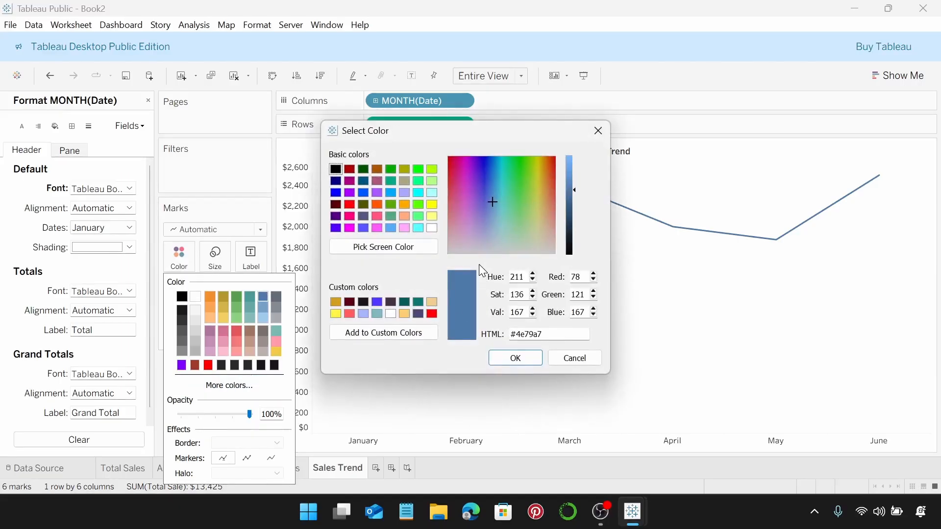
{"action": "left_click", "coordinate": [559, 331]}
{"action": "key", "text": "BackSpace"}
{"action": "key", "text": "BackSpace"}
{"action": "key", "text": "BackSpace"}
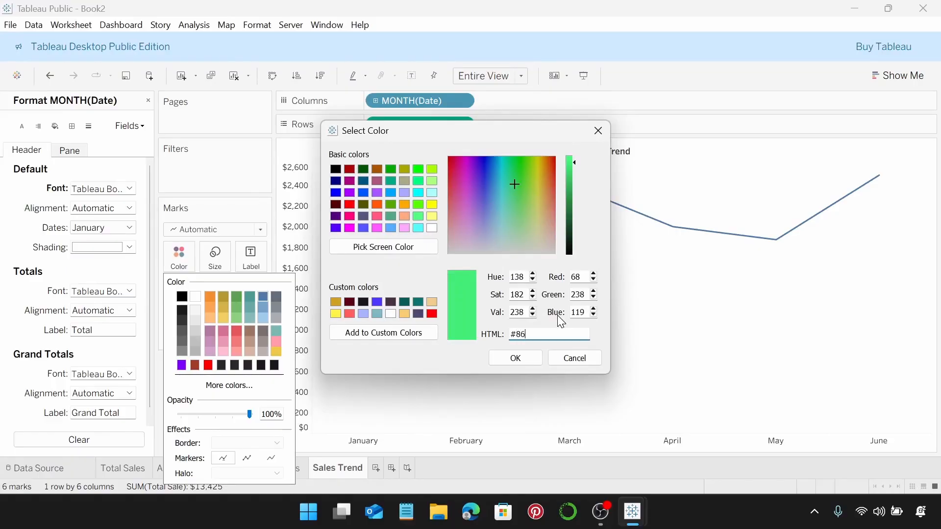
{"action": "type", "text": "86e"}
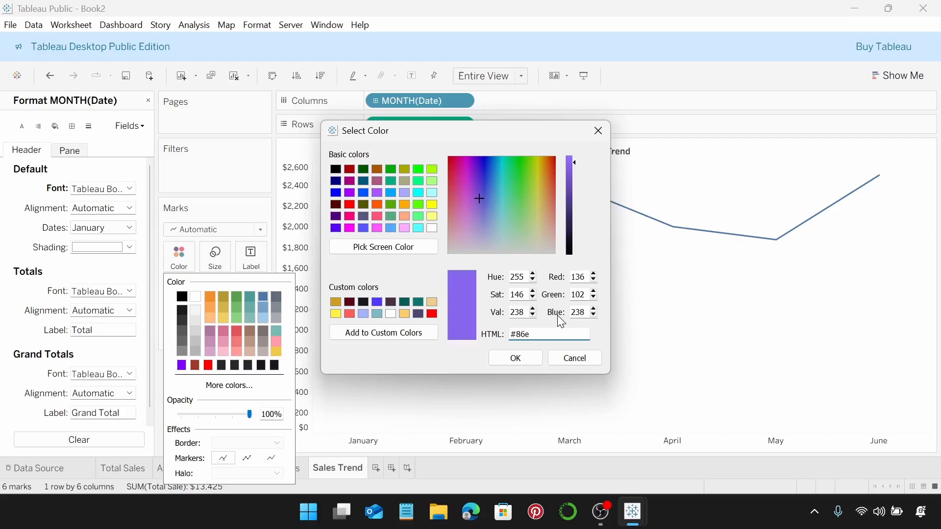
{"action": "type", "text": "3ce"}
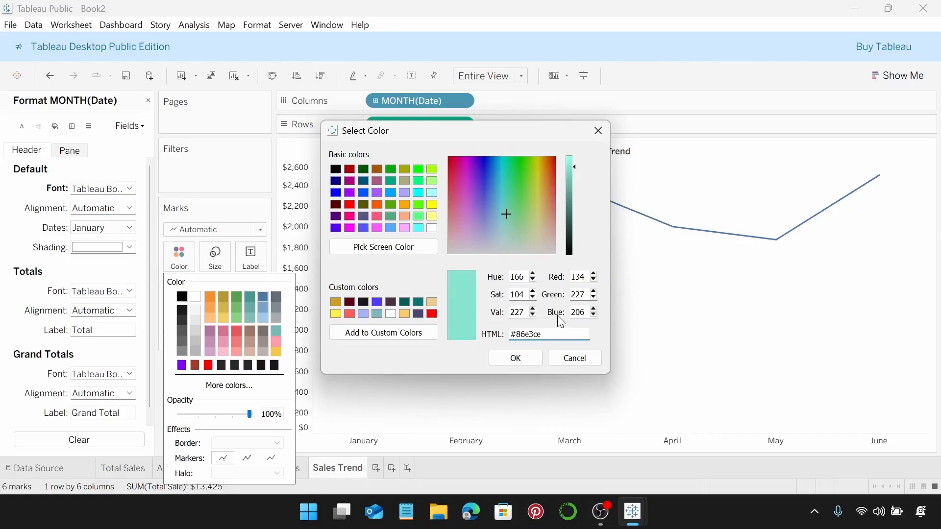
{"action": "left_click", "coordinate": [523, 359]}
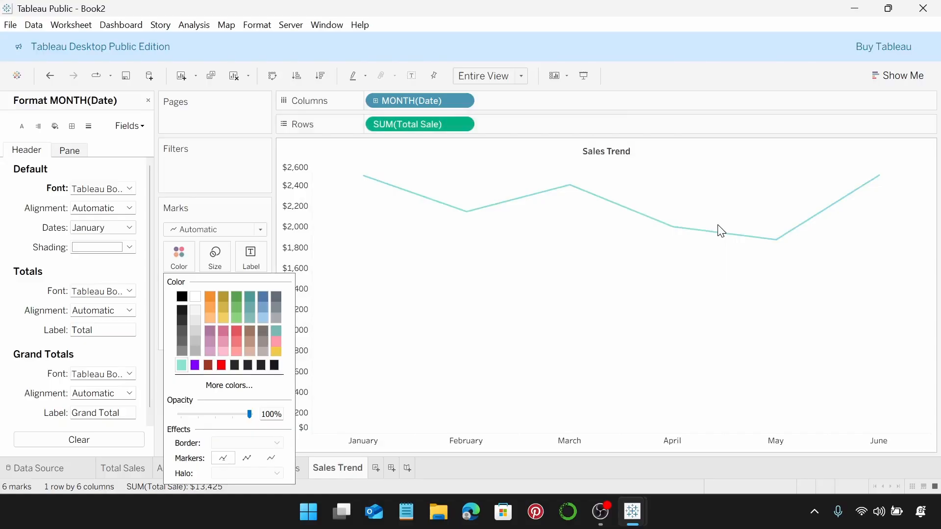
{"action": "left_click", "coordinate": [519, 324]}
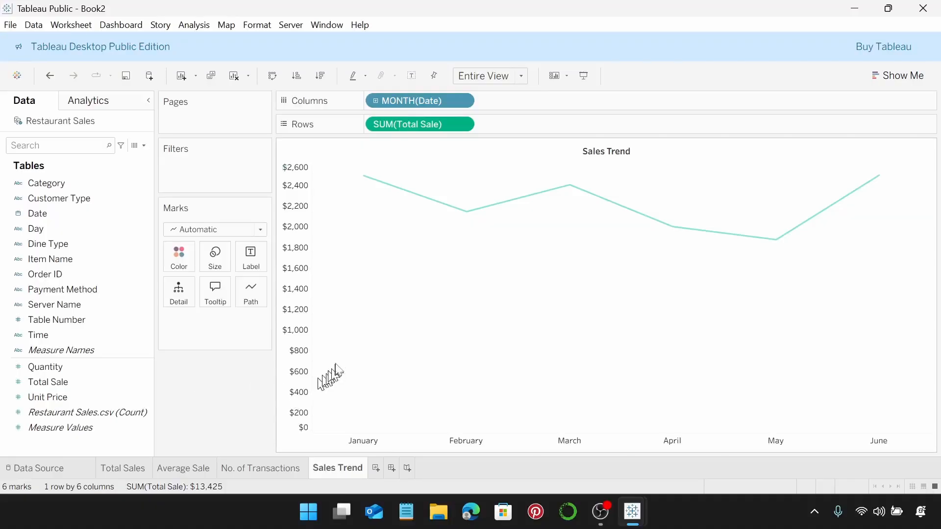
Add a new worksheet and name it Sales by Food Category.
{"action": "left_click", "coordinate": [376, 469]}
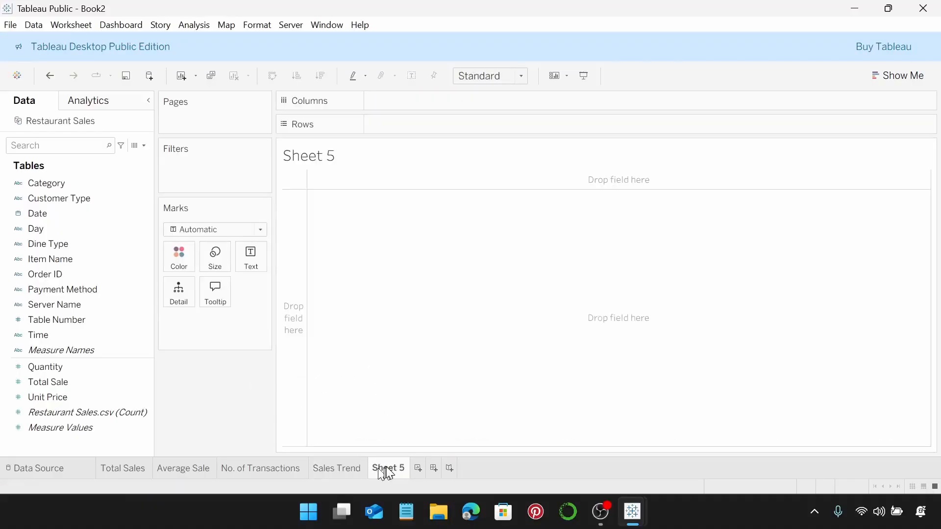
{"action": "double_click", "coordinate": [387, 469]}
{"action": "type", "text": "D"}
{"action": "type", "text": "alesby "}
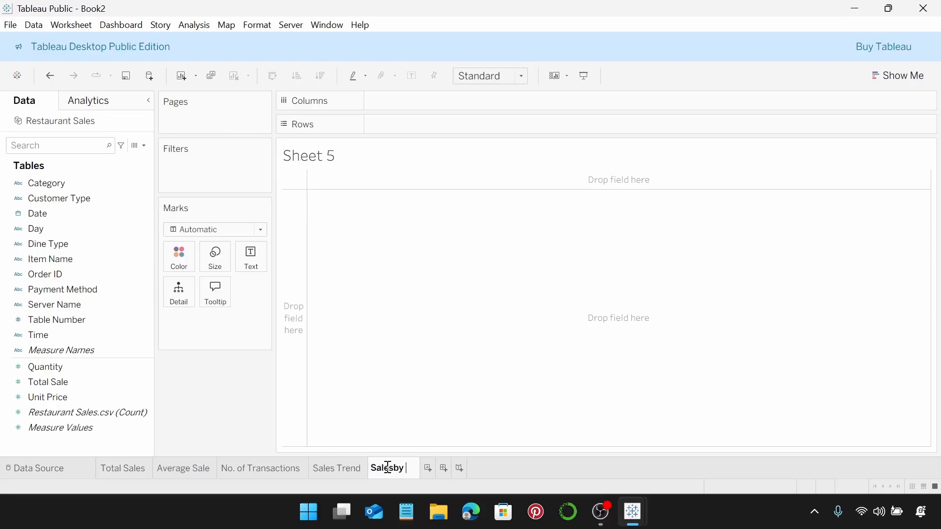
{"action": "type", "text": "Food"}
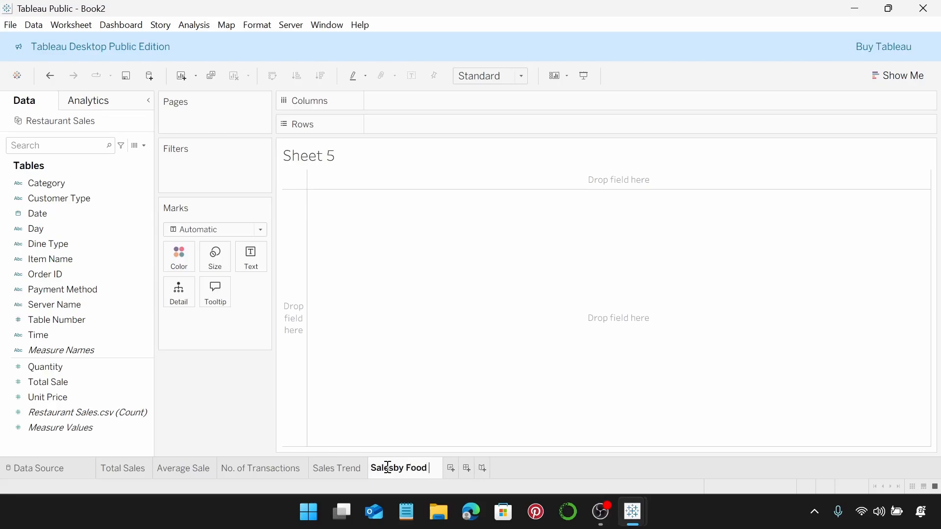
{"action": "type", "text": " Cat"}
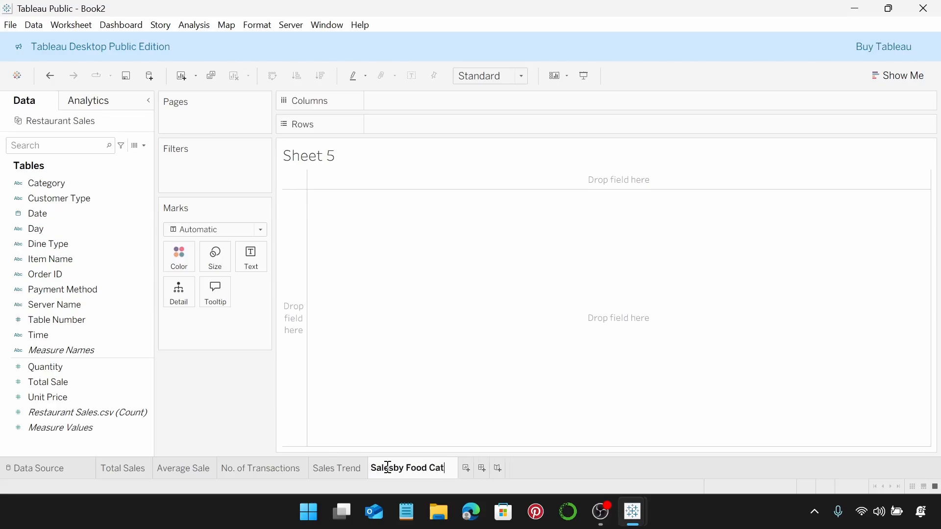
{"action": "type", "text": "egory"}
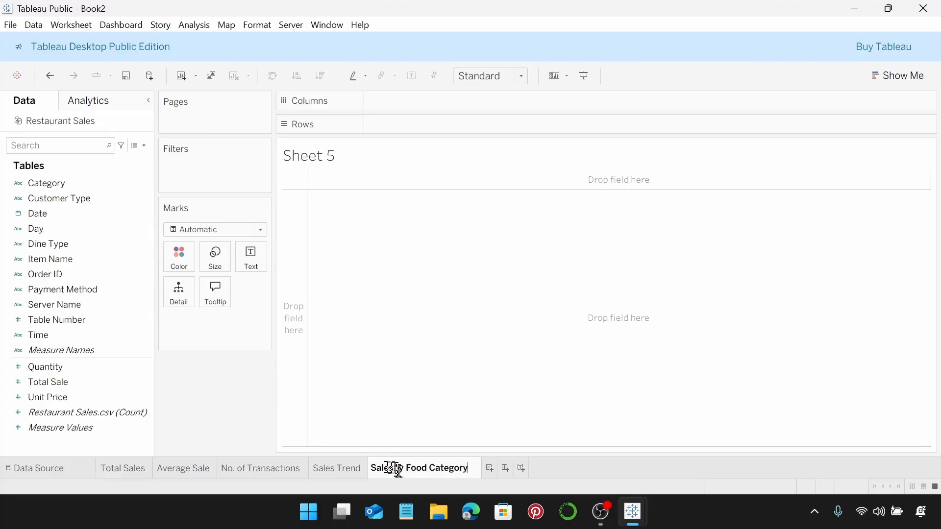
{"action": "left_click", "coordinate": [534, 468]}
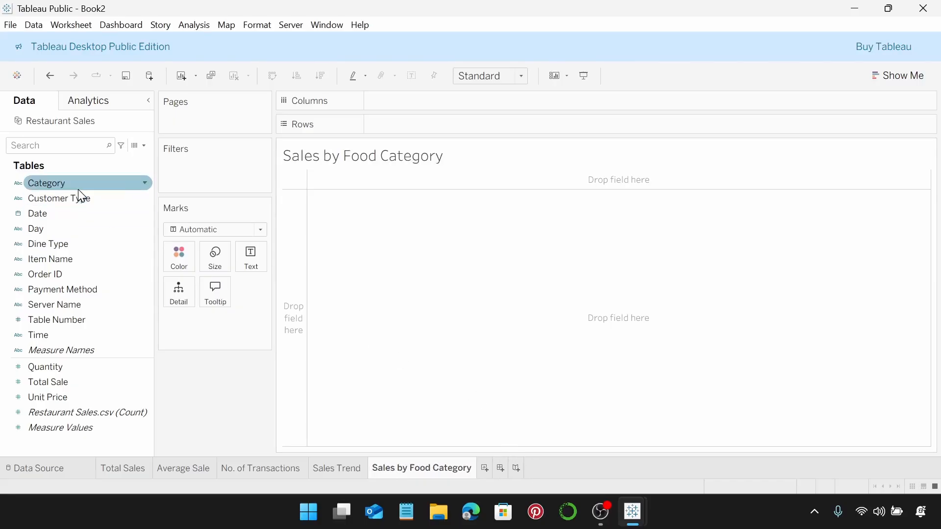
Build a bar chart with Category on the columns and Total Sale on the rows.
{"action": "left_click_drag", "start_coordinate": [78, 187], "coordinate": [401, 101]}
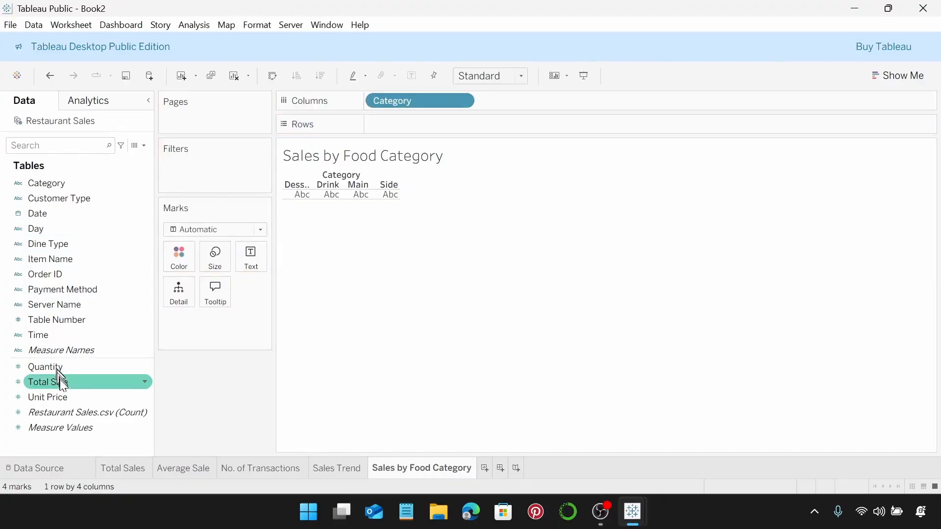
{"action": "left_click_drag", "start_coordinate": [60, 381], "coordinate": [411, 120]}
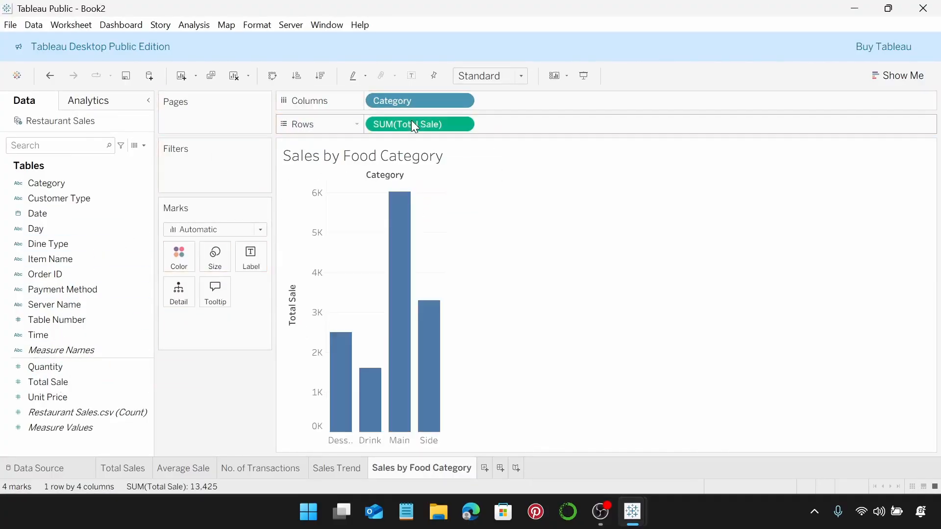
Sort the category bars in descending order of Total Sale and fit the chart to Entire View.
{"action": "left_click", "coordinate": [322, 76]}
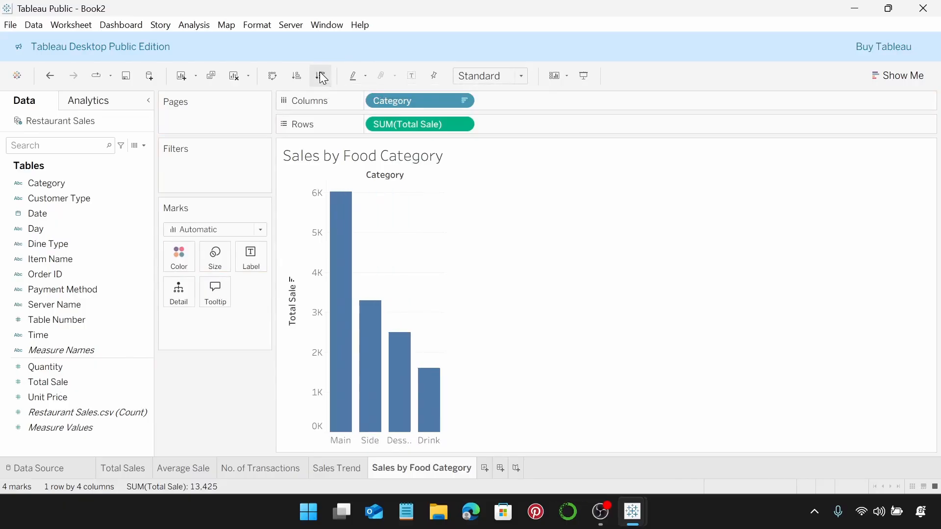
{"action": "left_click", "coordinate": [522, 76]}
{"action": "left_click", "coordinate": [508, 137]}
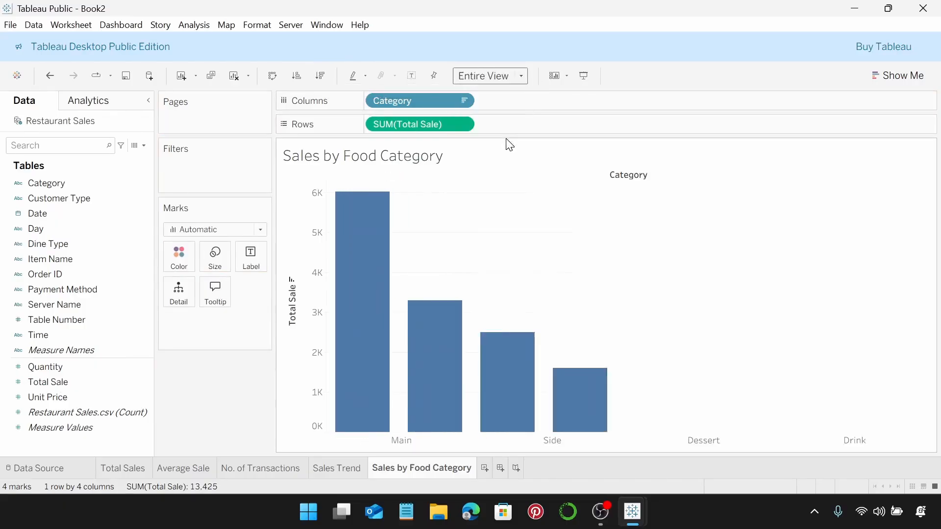
Format the Sales by Food Category chart title in Tableau Semibold, size 9, centred.
{"action": "double_click", "coordinate": [393, 157]}
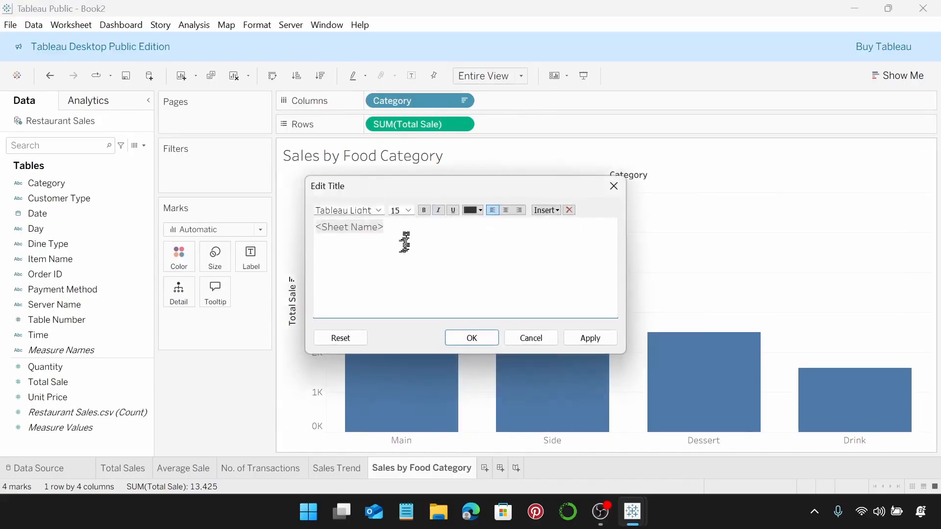
{"action": "left_click_drag", "start_coordinate": [367, 233], "coordinate": [311, 224]}
{"action": "left_click", "coordinate": [380, 211]}
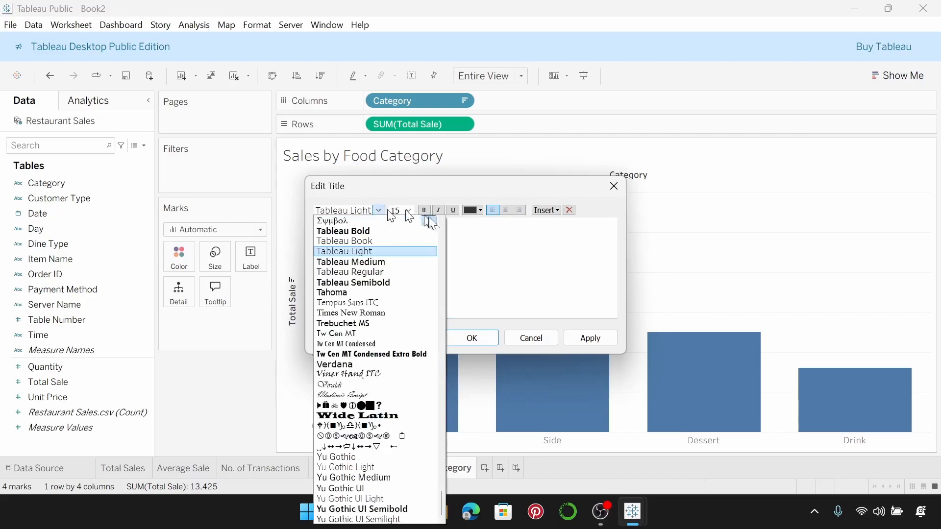
{"action": "left_click", "coordinate": [403, 282]}
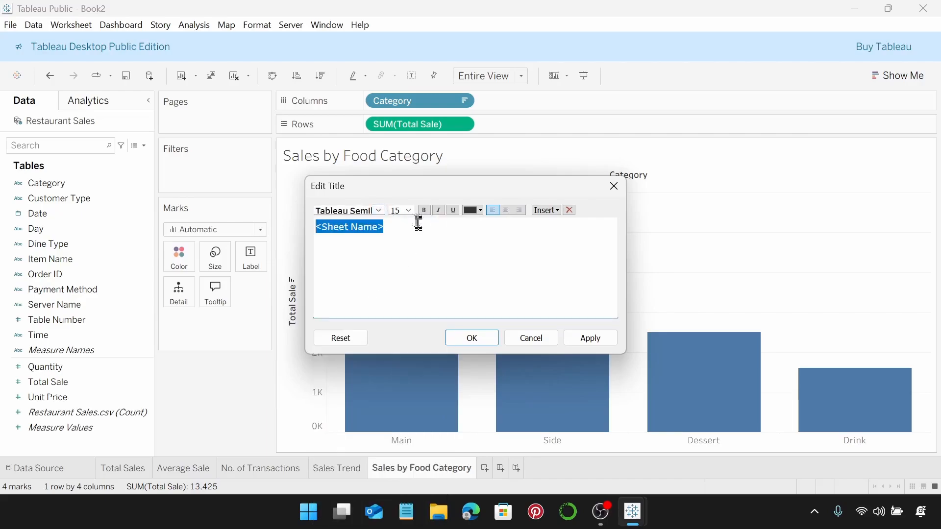
{"action": "left_click", "coordinate": [408, 211]}
{"action": "left_click", "coordinate": [410, 236]}
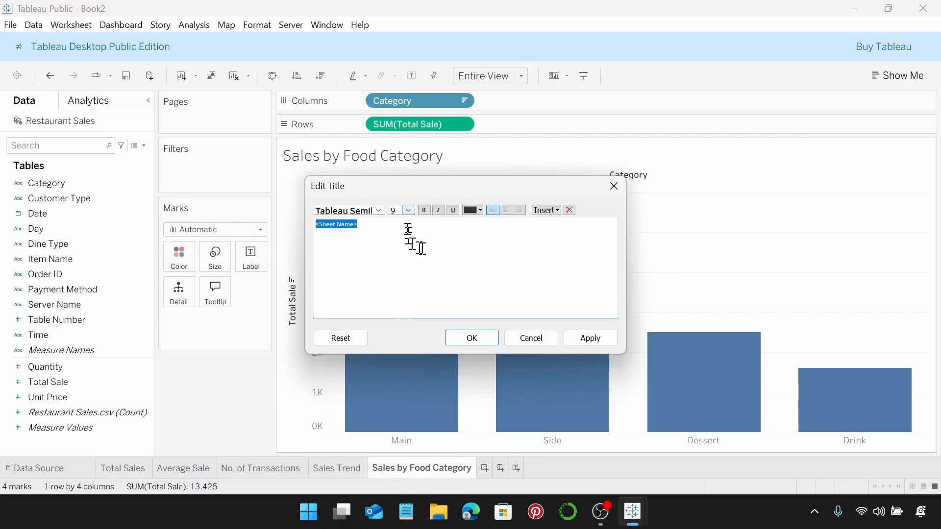
{"action": "left_click", "coordinate": [507, 210]}
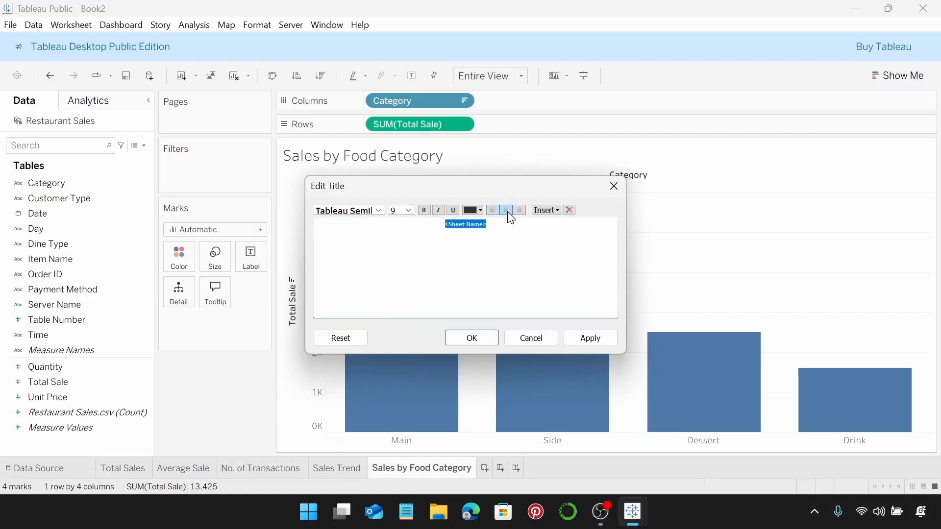
{"action": "left_click", "coordinate": [489, 340]}
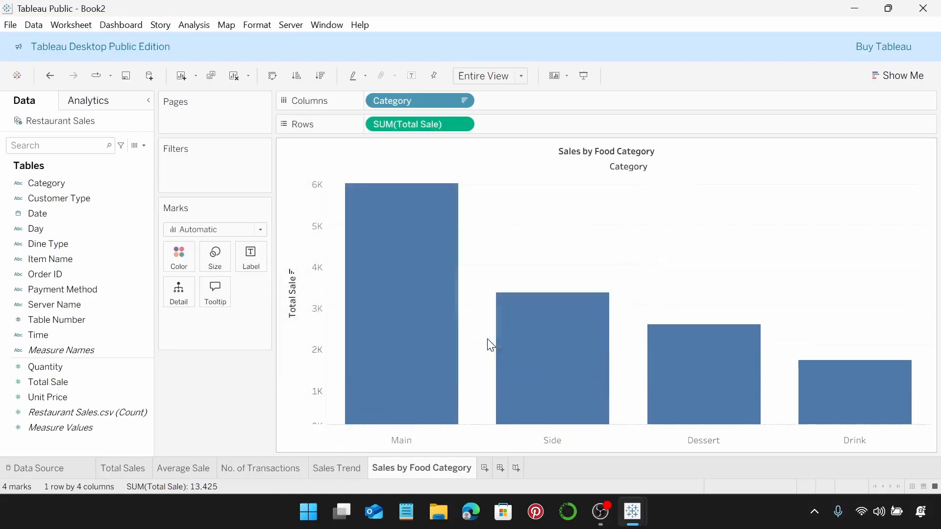
Hide the Category field label above the bars and remove the Total Sale axis title.
{"action": "right_click", "coordinate": [620, 172]}
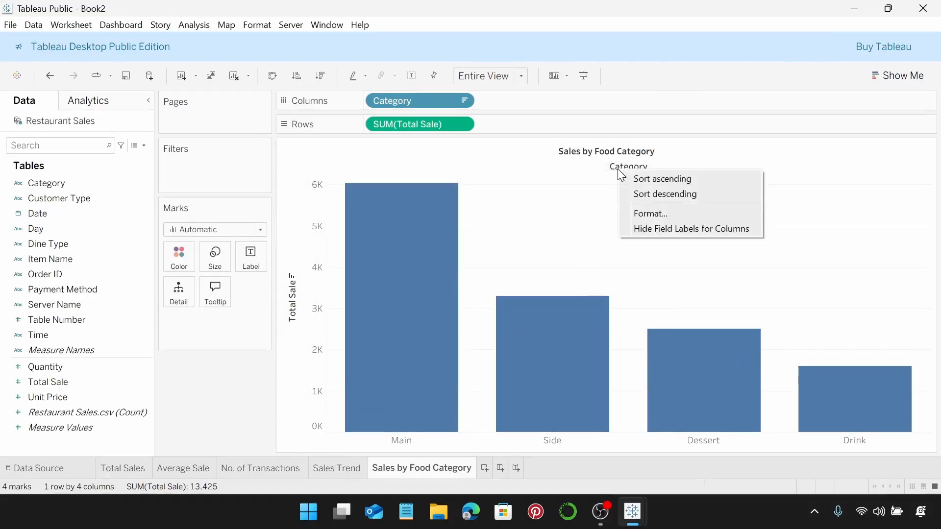
{"action": "left_click", "coordinate": [659, 231]}
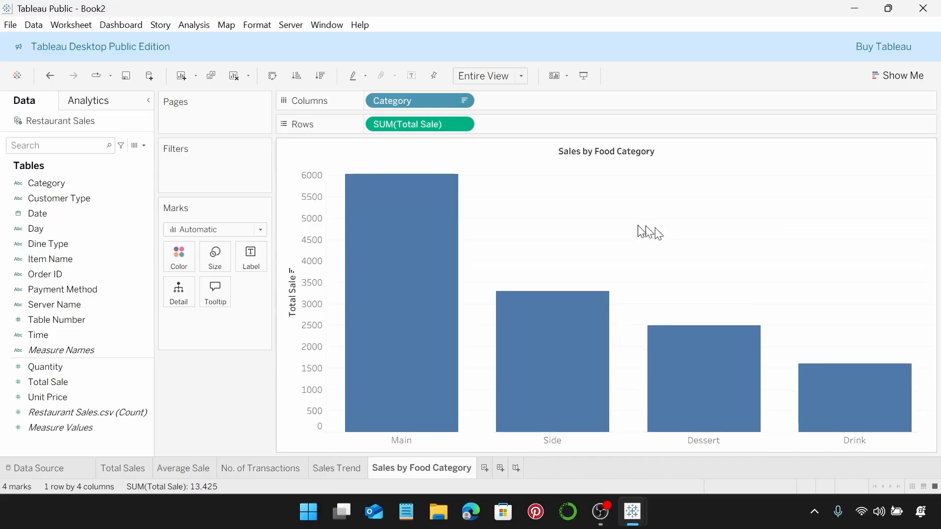
{"action": "right_click", "coordinate": [292, 291]}
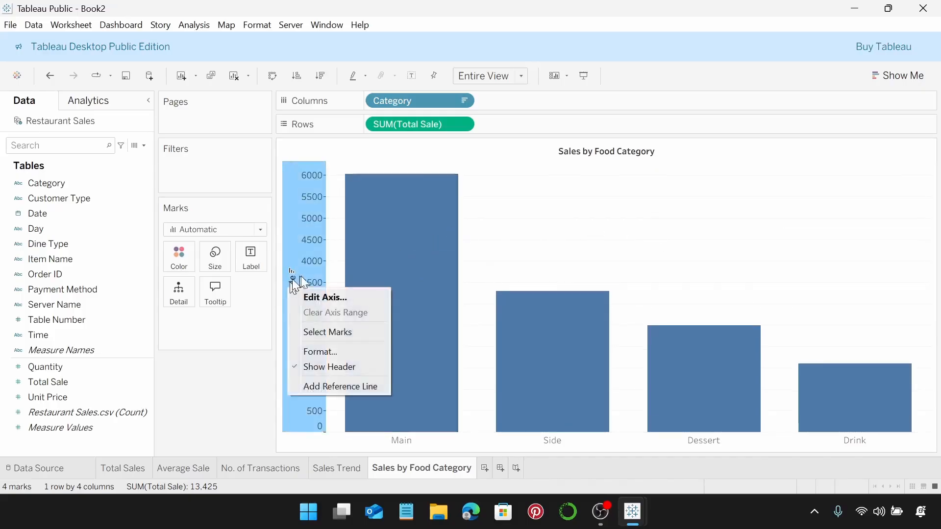
{"action": "left_click", "coordinate": [343, 295]}
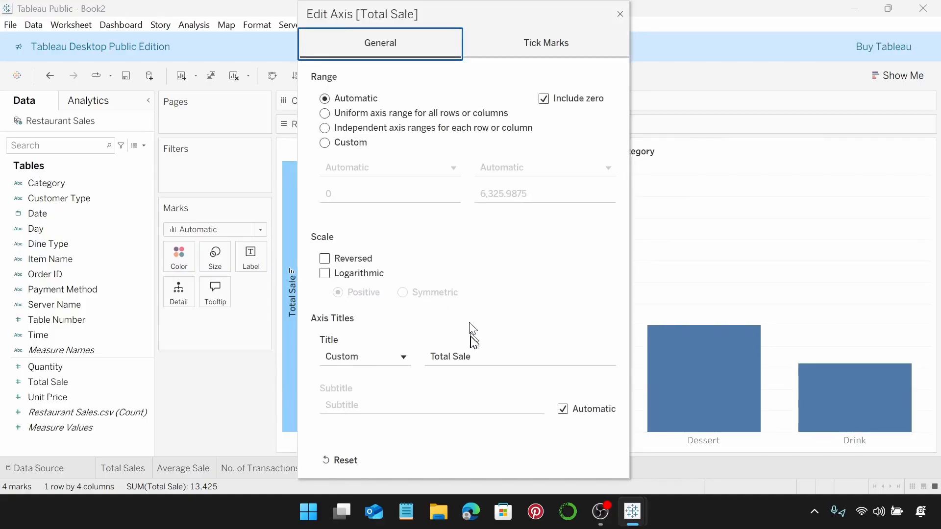
{"action": "left_click_drag", "start_coordinate": [482, 356], "coordinate": [412, 360]}
{"action": "key", "text": "BackSpace"}
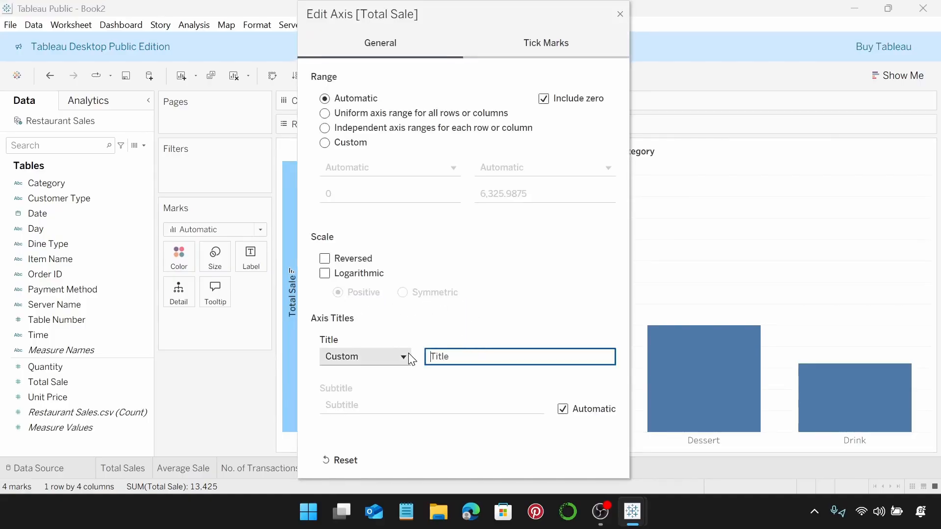
{"action": "left_click", "coordinate": [620, 15]}
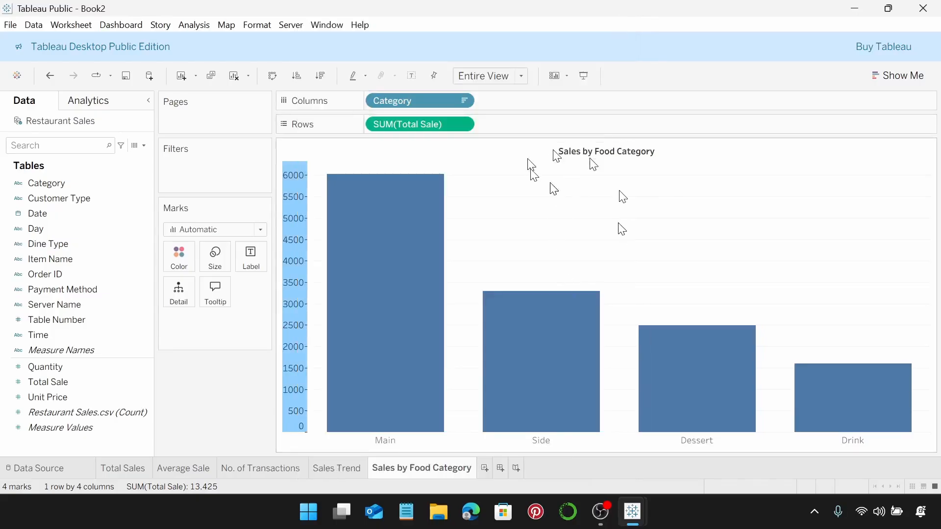
Set the worksheet shading and the grid lines of the Sales by Food Category chart to None.
{"action": "right_click", "coordinate": [566, 216]}
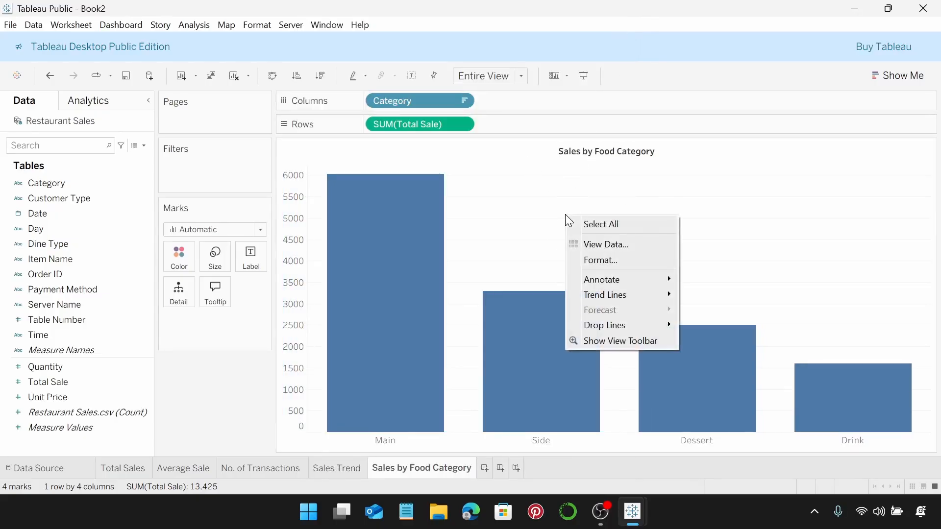
{"action": "left_click", "coordinate": [591, 261]}
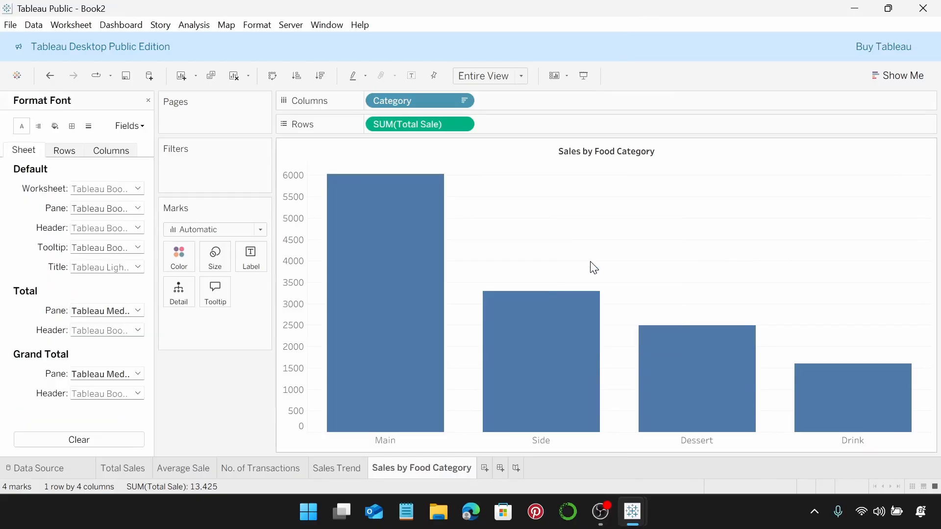
{"action": "left_click", "coordinate": [55, 127]}
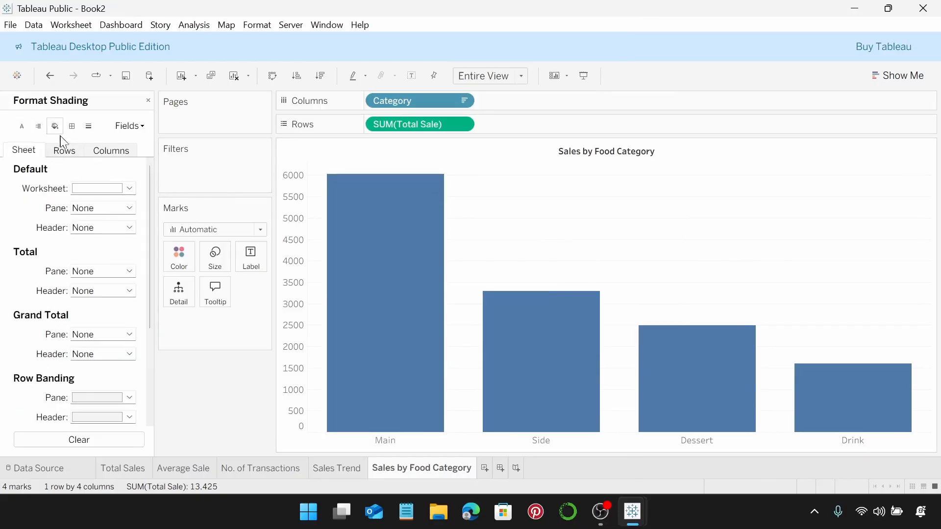
{"action": "left_click", "coordinate": [129, 190]}
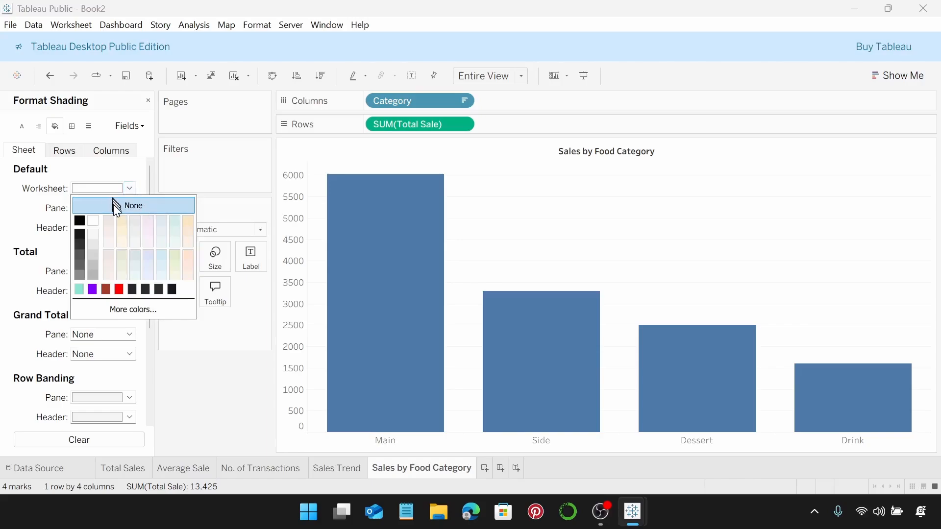
{"action": "left_click", "coordinate": [116, 208]}
{"action": "left_click", "coordinate": [89, 127]}
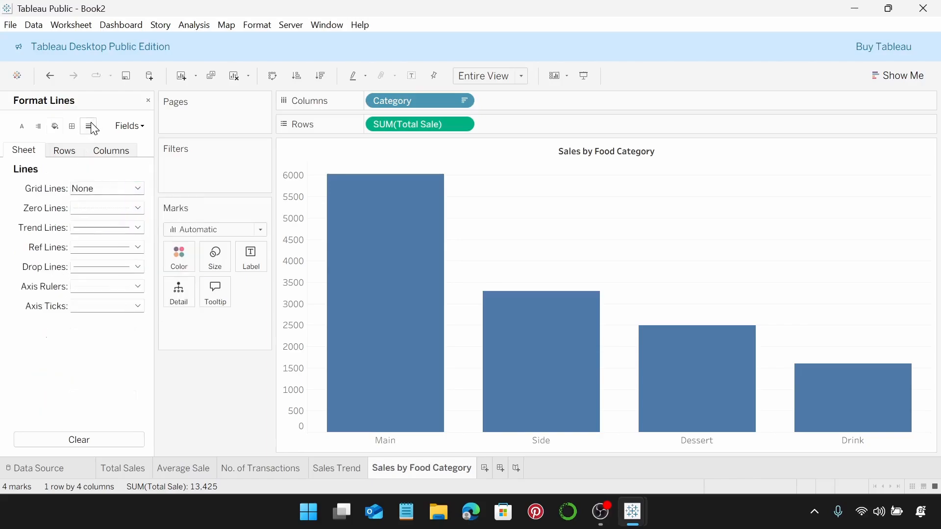
{"action": "left_click", "coordinate": [138, 189]}
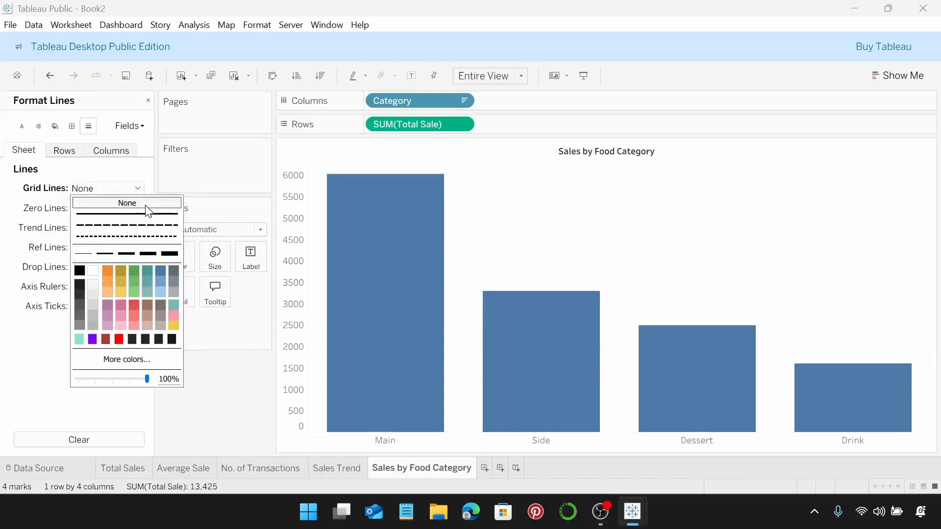
{"action": "left_click", "coordinate": [296, 263]}
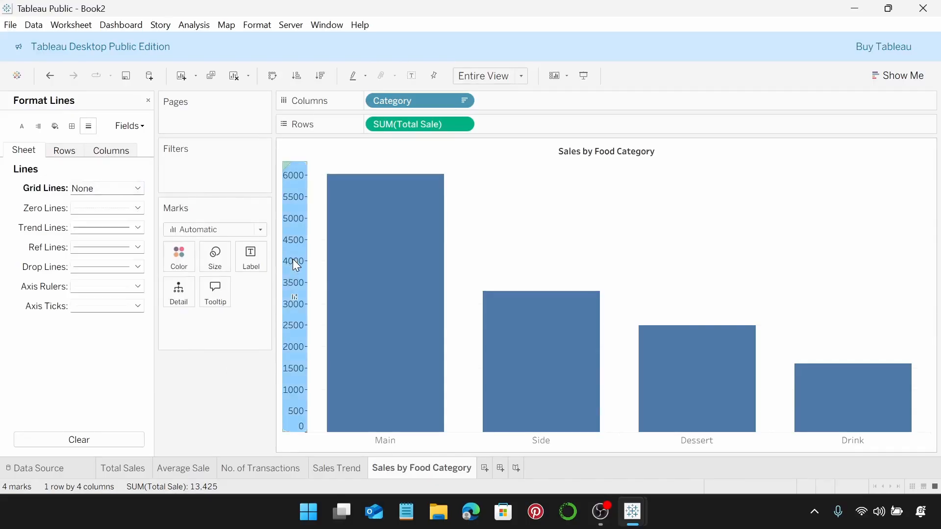
{"action": "right_click", "coordinate": [296, 265]}
{"action": "left_click", "coordinate": [317, 271]}
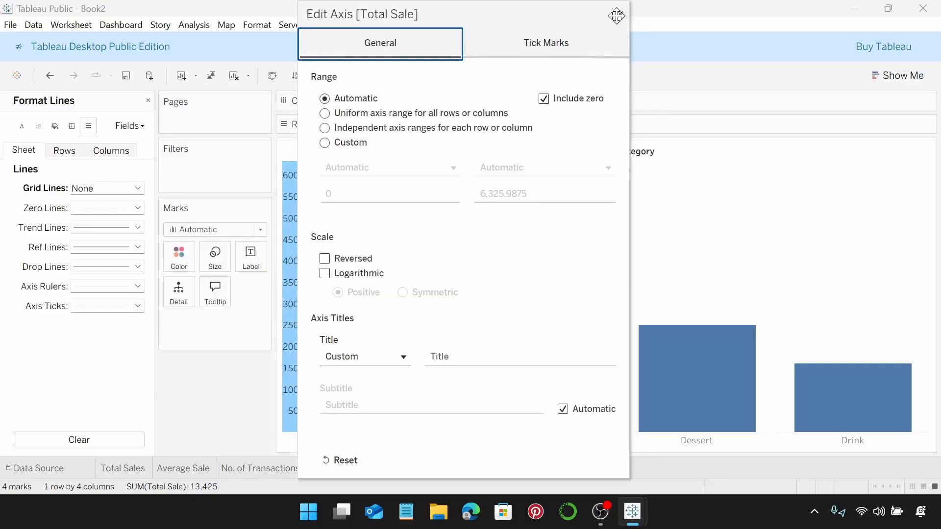
{"action": "left_click", "coordinate": [621, 12]}
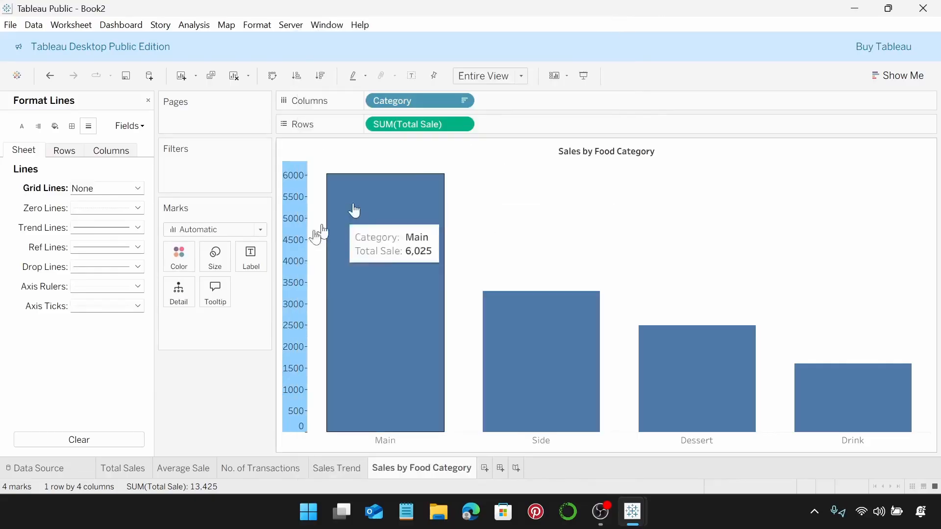
Format the Total Sale axis labels of the category chart in size 8, black.
{"action": "right_click", "coordinate": [300, 272]}
{"action": "left_click", "coordinate": [359, 332]}
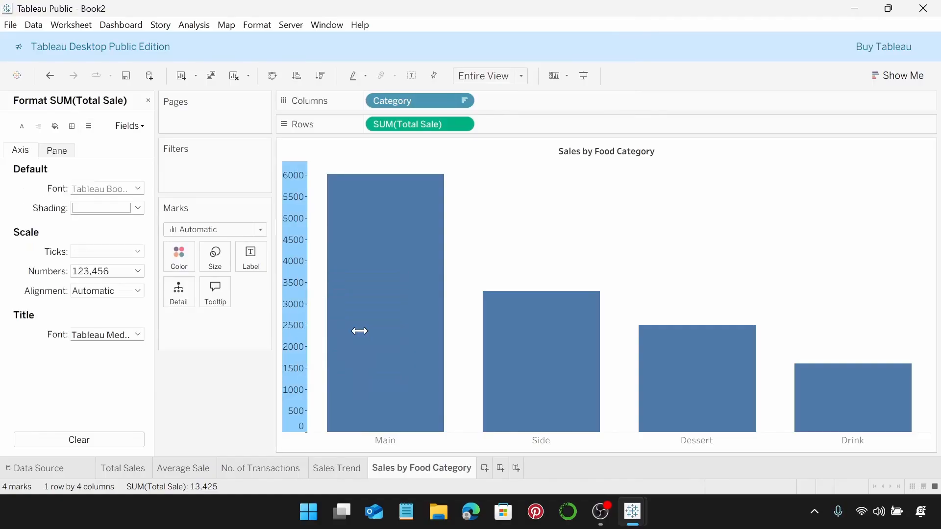
{"action": "left_click", "coordinate": [139, 190]}
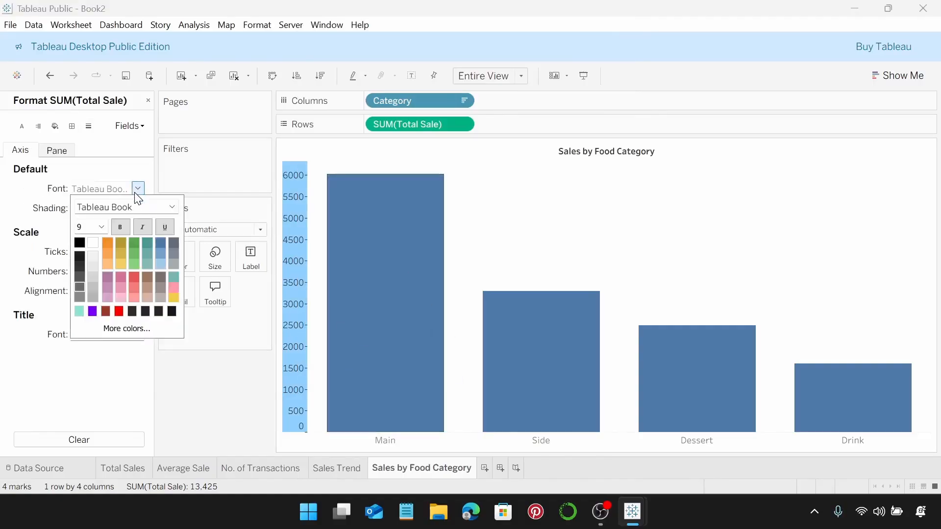
{"action": "left_click", "coordinate": [102, 227]}
{"action": "left_click", "coordinate": [101, 241]}
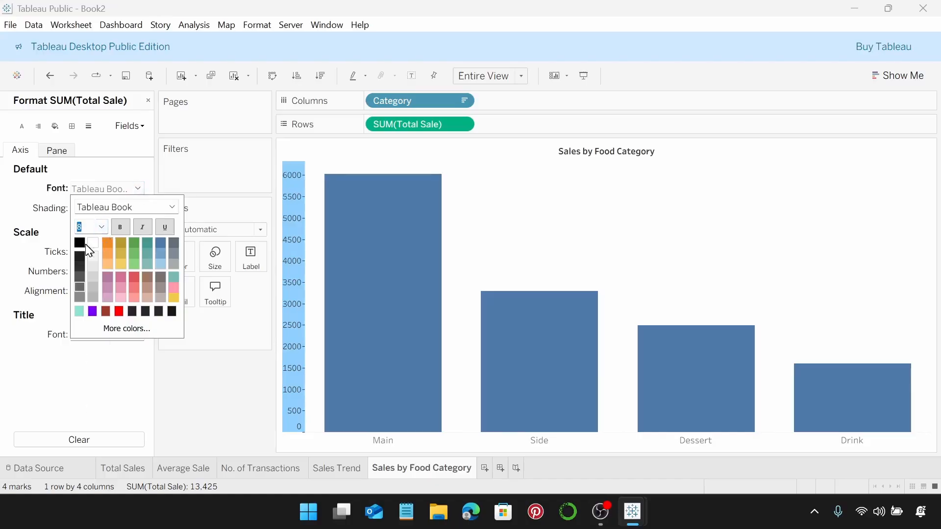
{"action": "left_click", "coordinate": [78, 244]}
{"action": "left_click", "coordinate": [234, 400]}
Format the category chart's Total Sale axis numbers as custom currency with 0 decimal places, thousands (K) display units and a $ prefix.
{"action": "left_click", "coordinate": [139, 271]}
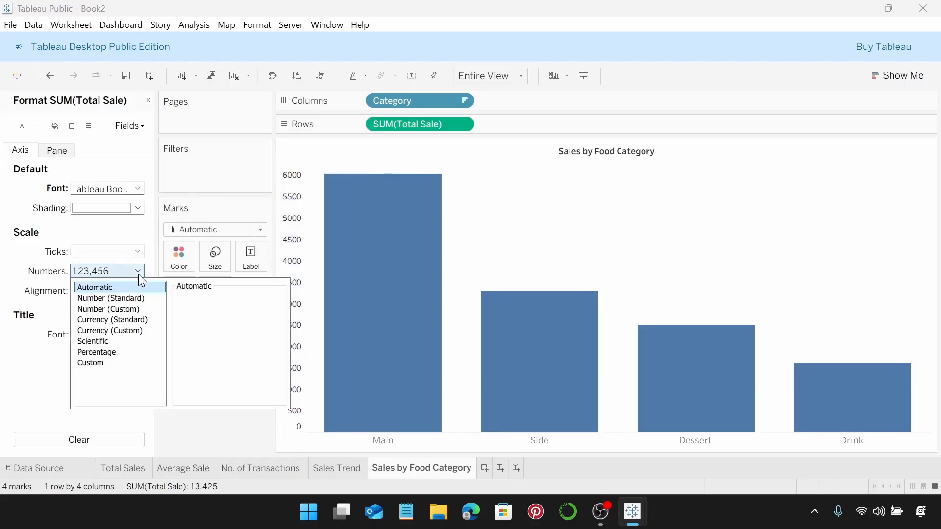
{"action": "left_click", "coordinate": [139, 331]}
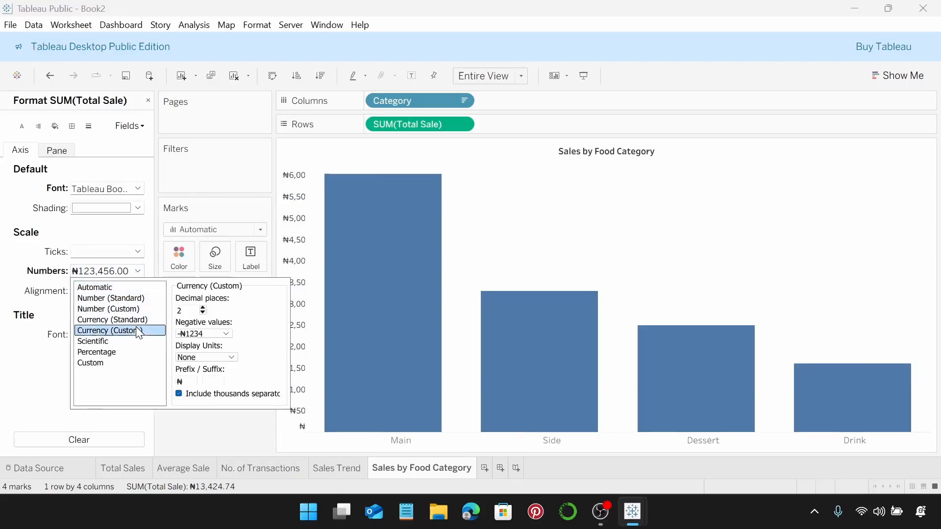
{"action": "left_click", "coordinate": [203, 313]}
{"action": "left_click", "coordinate": [203, 313]}
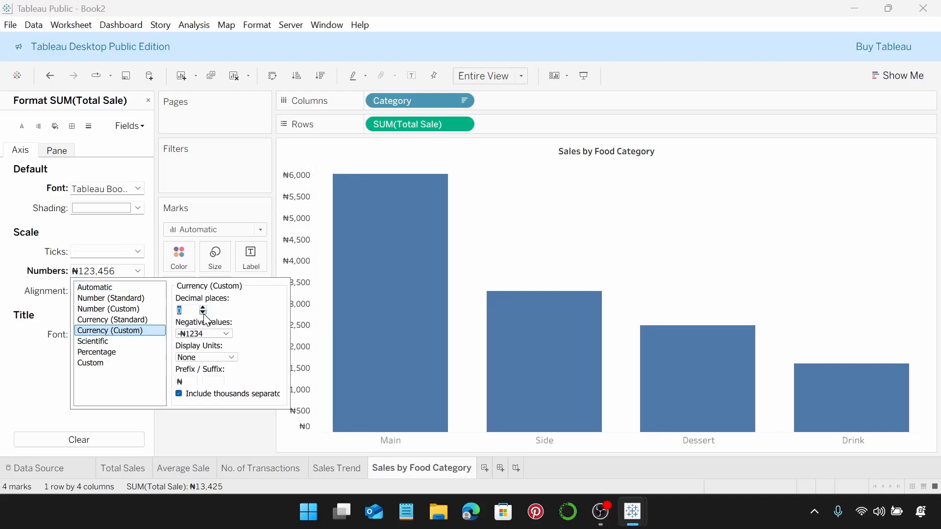
{"action": "left_click", "coordinate": [222, 358]}
{"action": "left_click", "coordinate": [212, 378]}
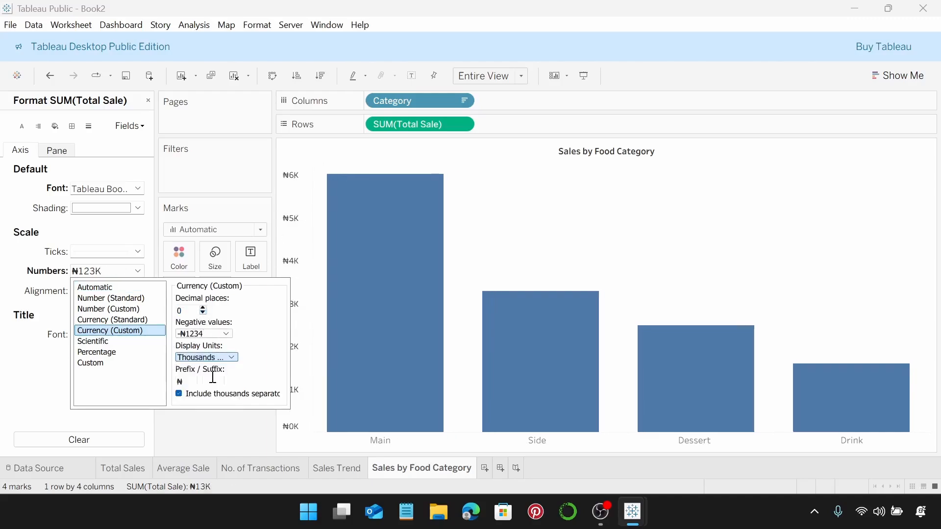
{"action": "left_click", "coordinate": [196, 383]}
{"action": "key", "text": "BackSpace"}
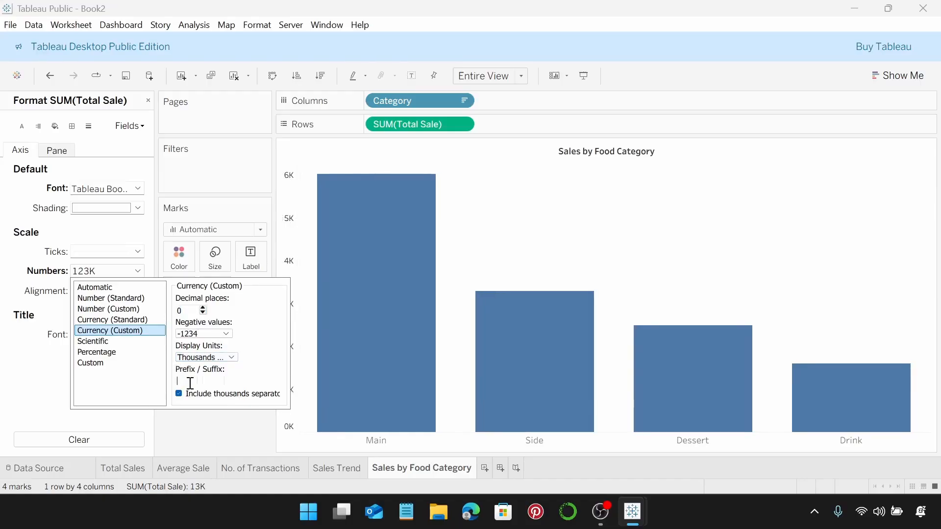
{"action": "type", "text": "$"}
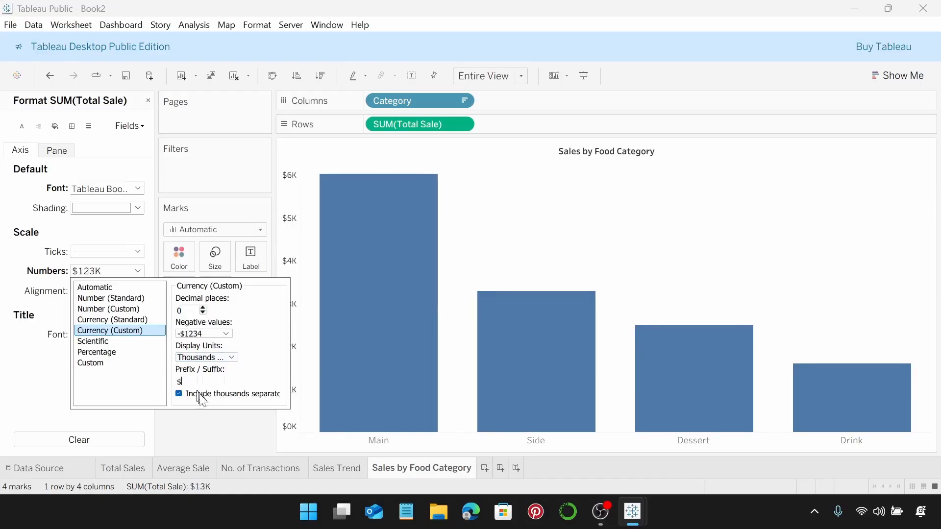
{"action": "left_click", "coordinate": [208, 425]}
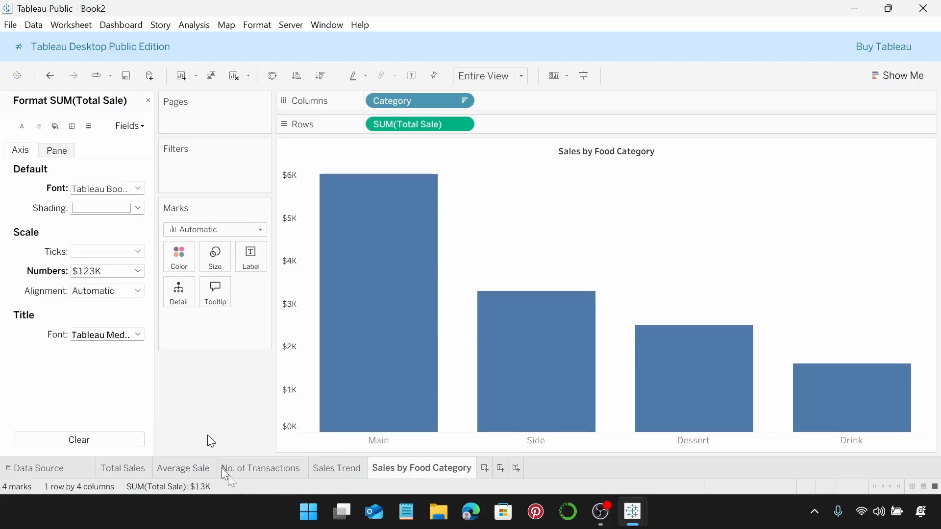
Format the category names below the bars of the Sales by Food Category chart in size 8, black.
{"action": "left_click", "coordinate": [420, 444]}
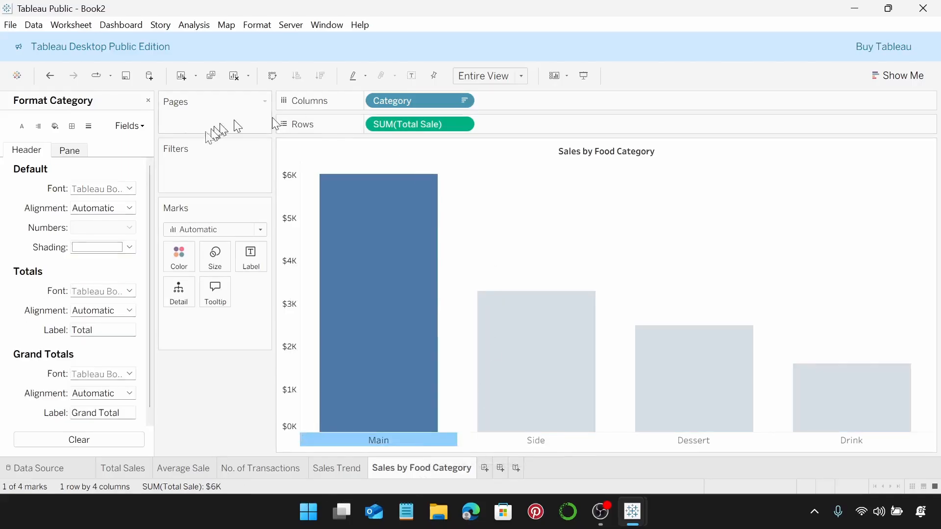
{"action": "left_click", "coordinate": [129, 189]}
{"action": "left_click", "coordinate": [102, 228]}
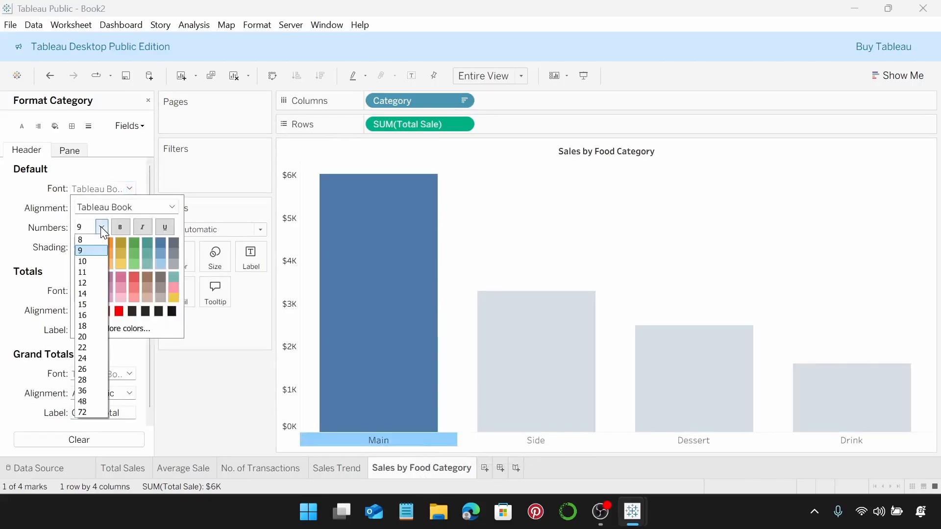
{"action": "left_click", "coordinate": [82, 239]}
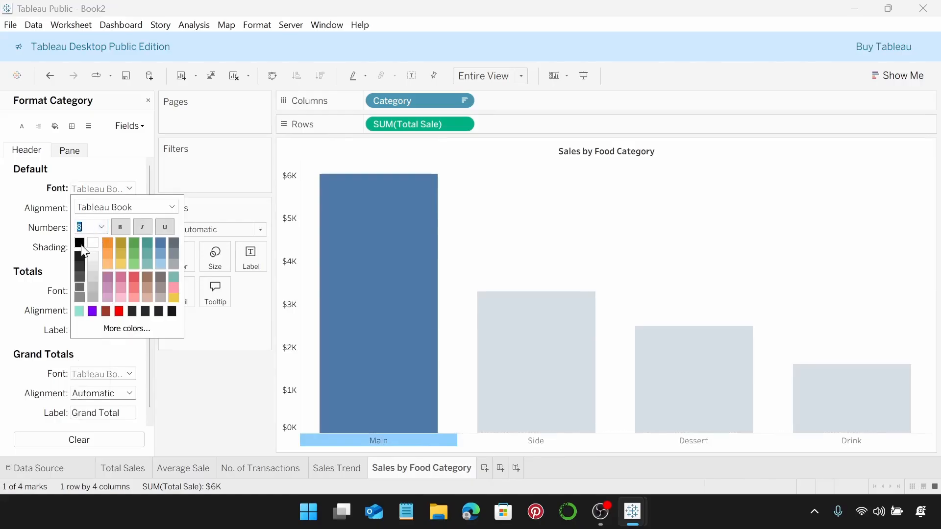
{"action": "left_click", "coordinate": [219, 417]}
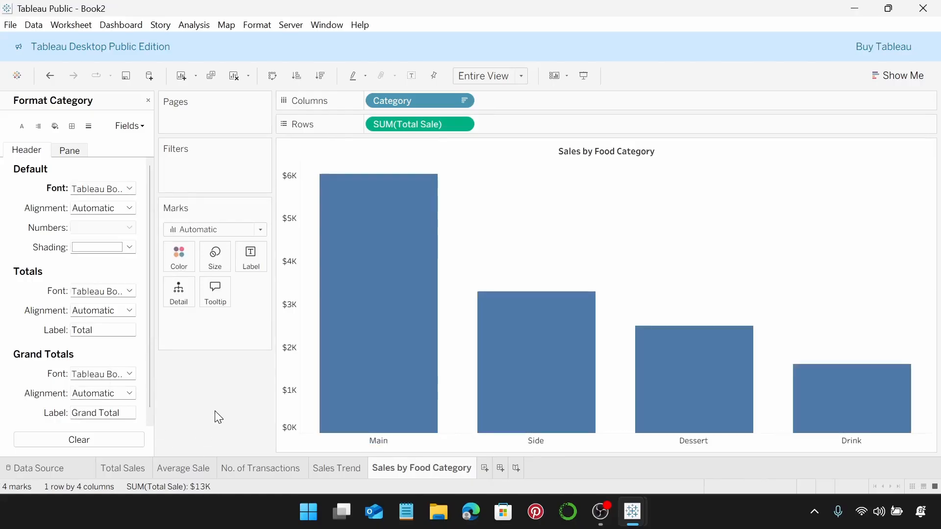
Recolor the bars of the Sales by Food Category chart with the mint green custom color.
{"action": "left_click", "coordinate": [191, 266]}
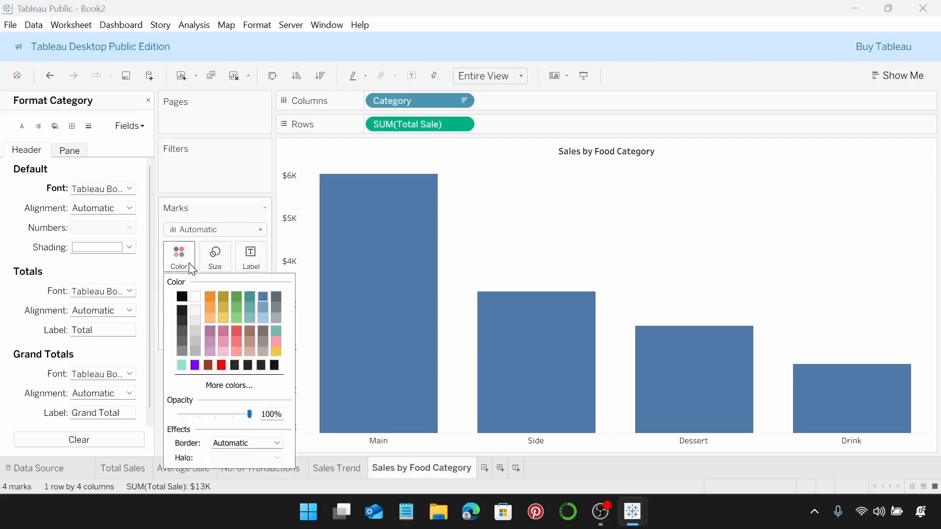
{"action": "left_click", "coordinate": [185, 368]}
{"action": "left_click", "coordinate": [613, 253]}
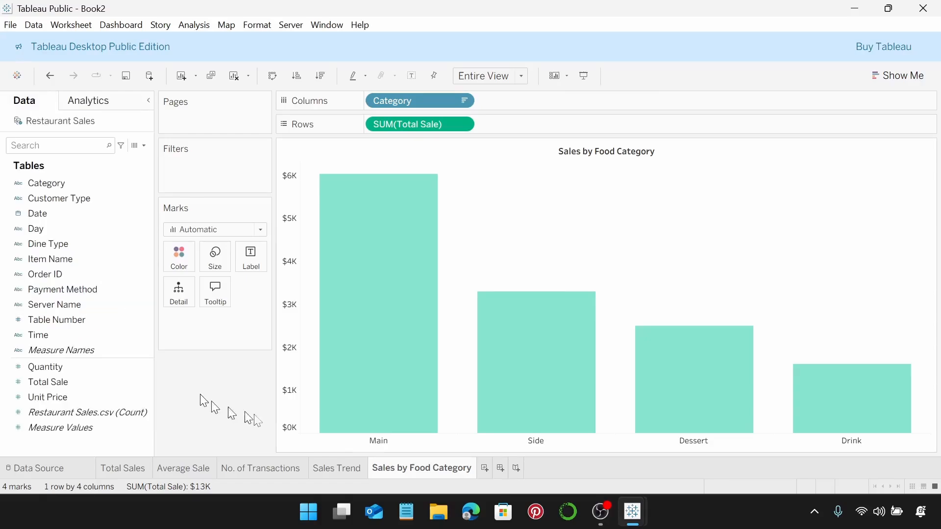
Add a new worksheet and name it Sales Performance by Server.
{"action": "left_click", "coordinate": [485, 468]}
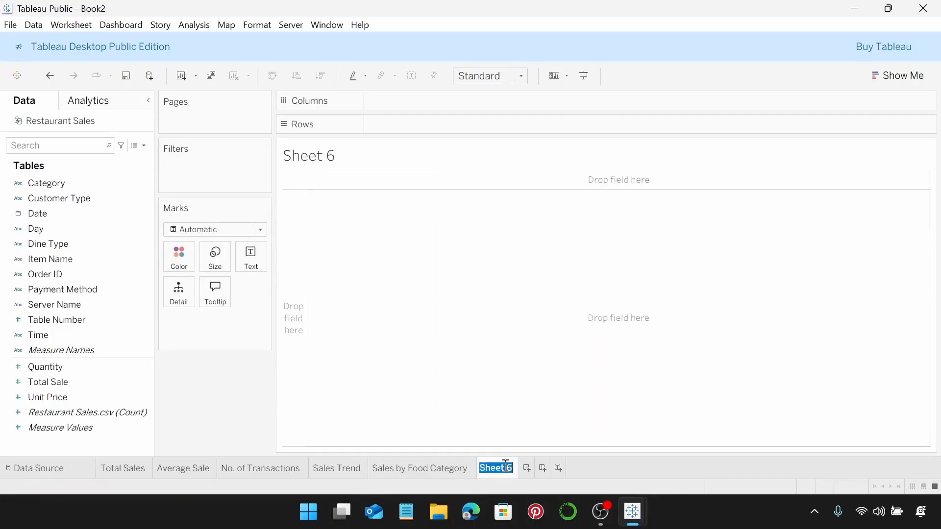
{"action": "type", "text": "Sales Per"}
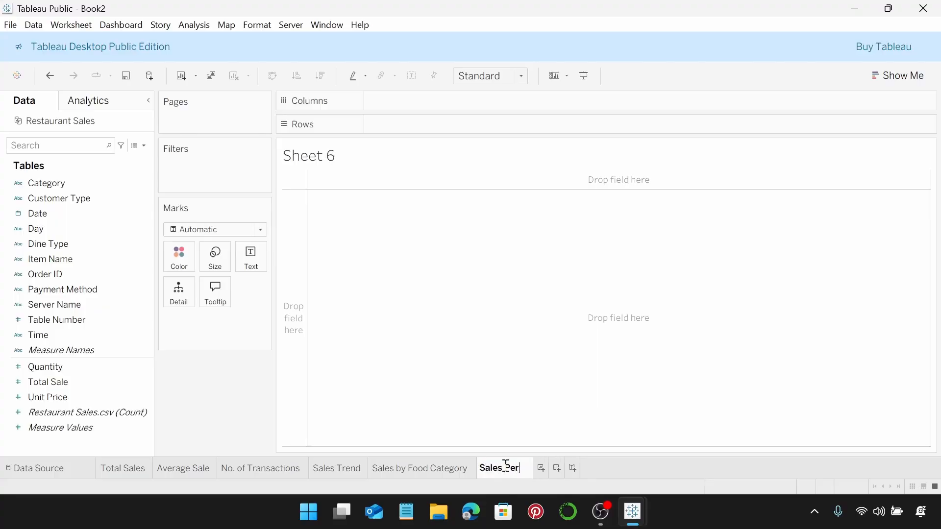
{"action": "type", "text": "formsn"}
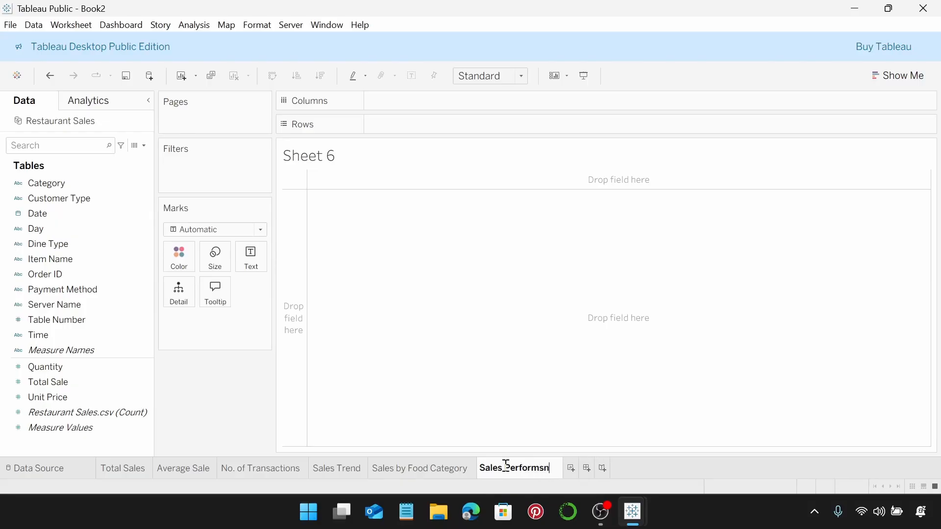
{"action": "key", "text": "BackSpace"}
{"action": "key", "text": "BackSpace"}
{"action": "type", "text": "ance by"}
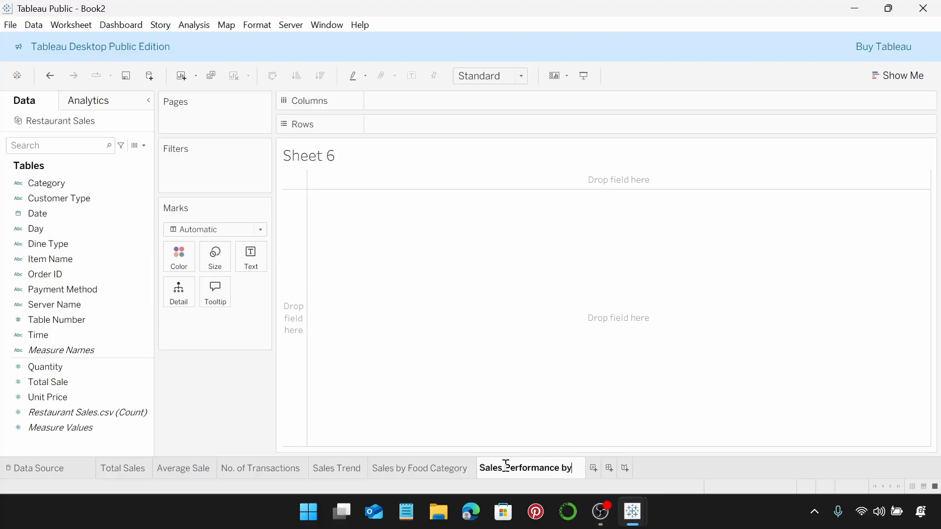
{"action": "type", "text": " Server"}
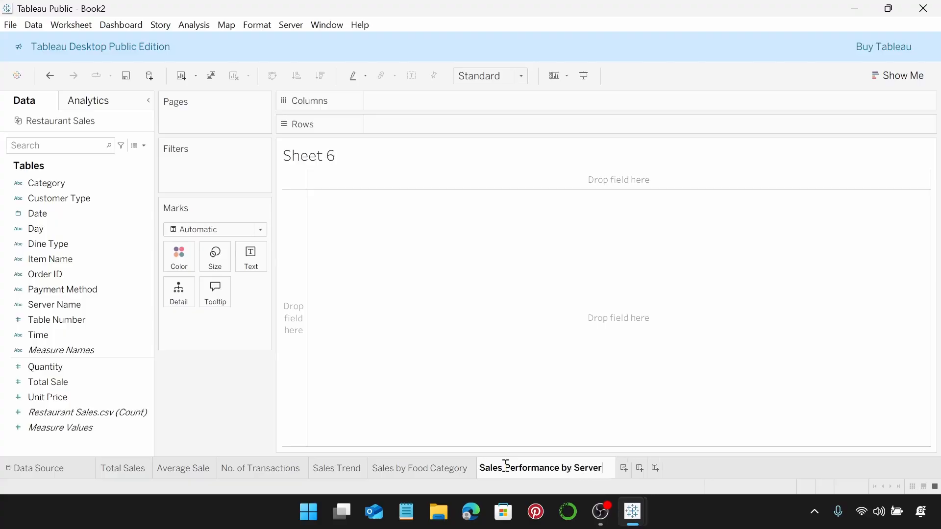
{"action": "key", "text": "Return"}
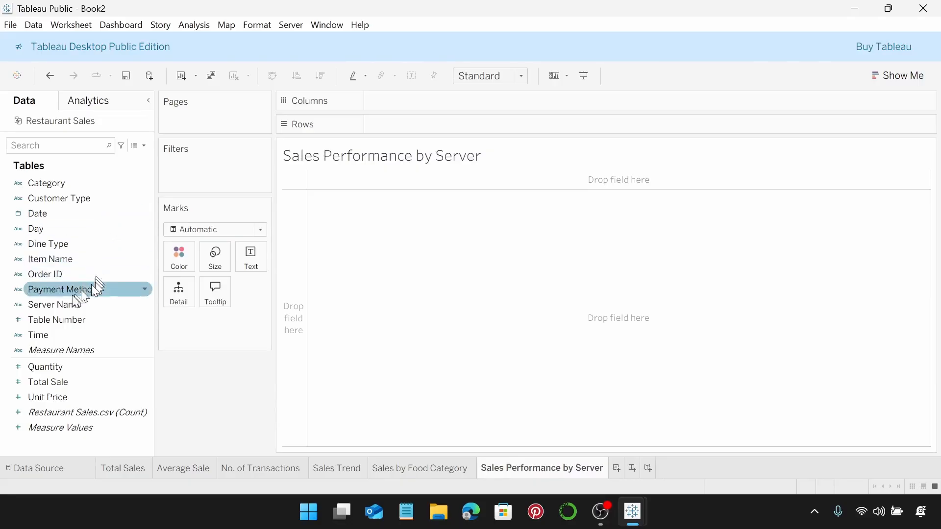
Plot Total Sale in rows against Server Name in columns and sort the bars in descending order.
{"action": "left_click_drag", "start_coordinate": [74, 306], "coordinate": [418, 104]}
{"action": "left_click_drag", "start_coordinate": [59, 382], "coordinate": [429, 129]}
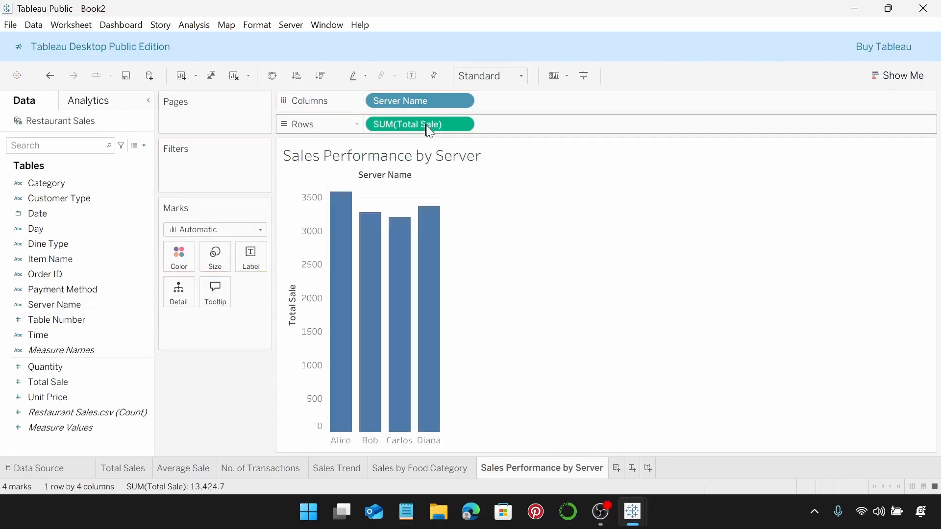
{"action": "left_click", "coordinate": [328, 74]}
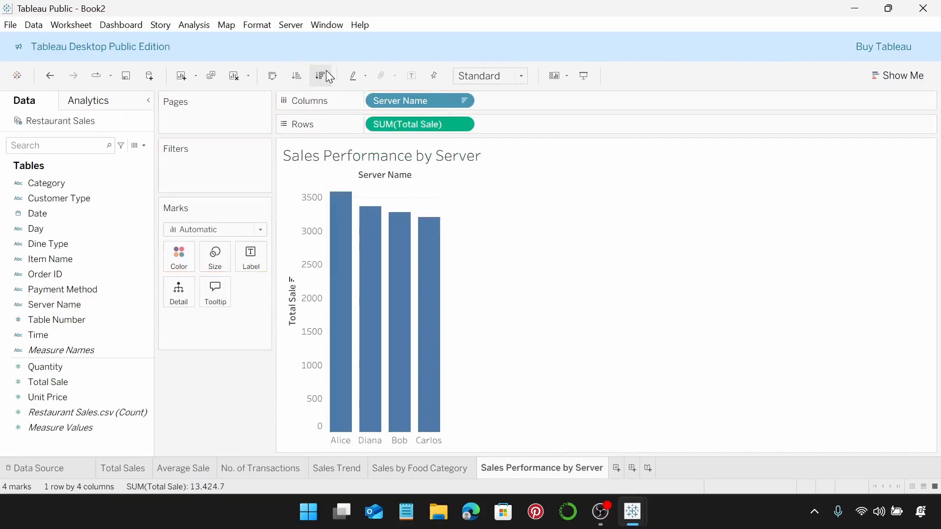
{"action": "mouse_move", "coordinate": [343, 201]}
{"action": "mouse_move", "coordinate": [426, 225]}
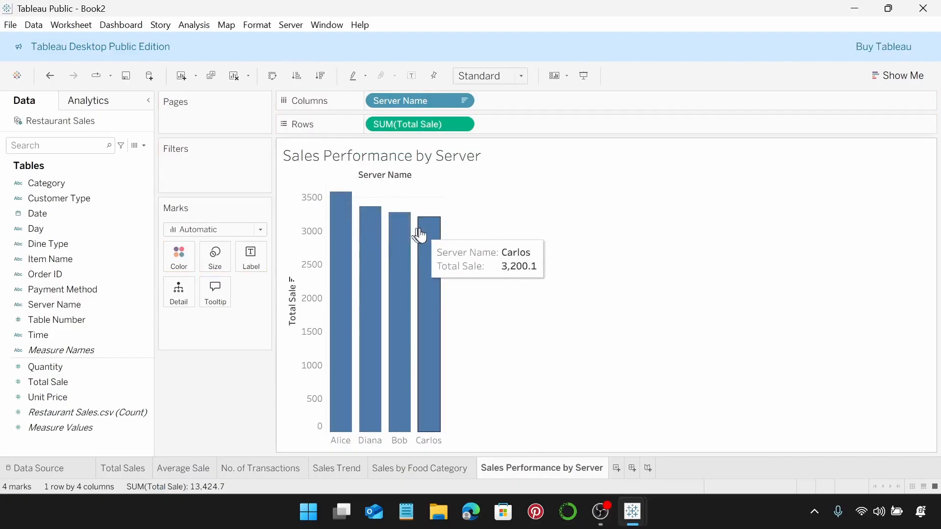
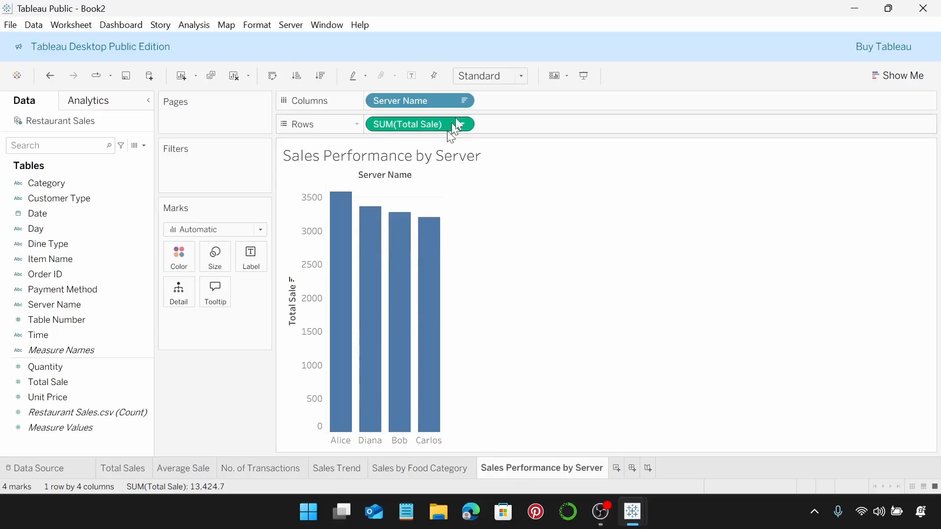
Fit the server chart to Entire View and format its title in Tableau Semibold, size 9, centered.
{"action": "left_click", "coordinate": [523, 76]}
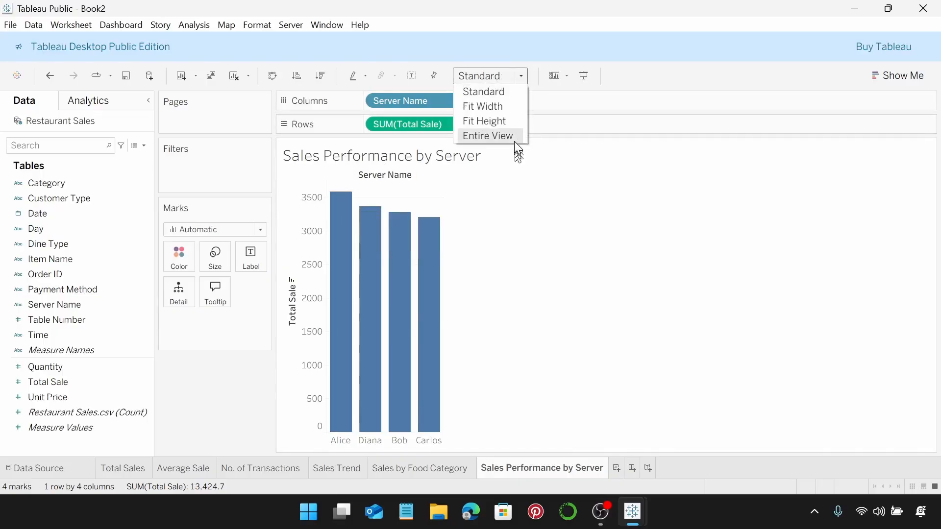
{"action": "left_click", "coordinate": [514, 140]}
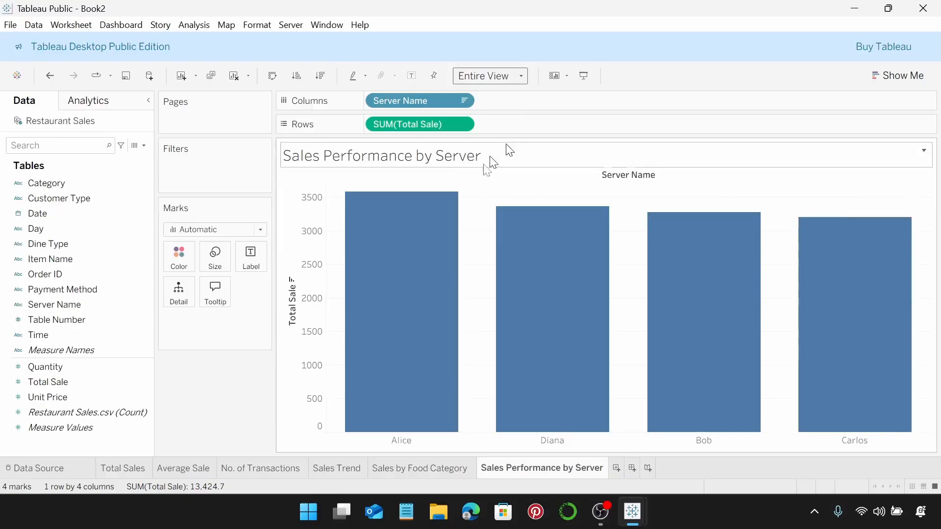
{"action": "double_click", "coordinate": [473, 161]}
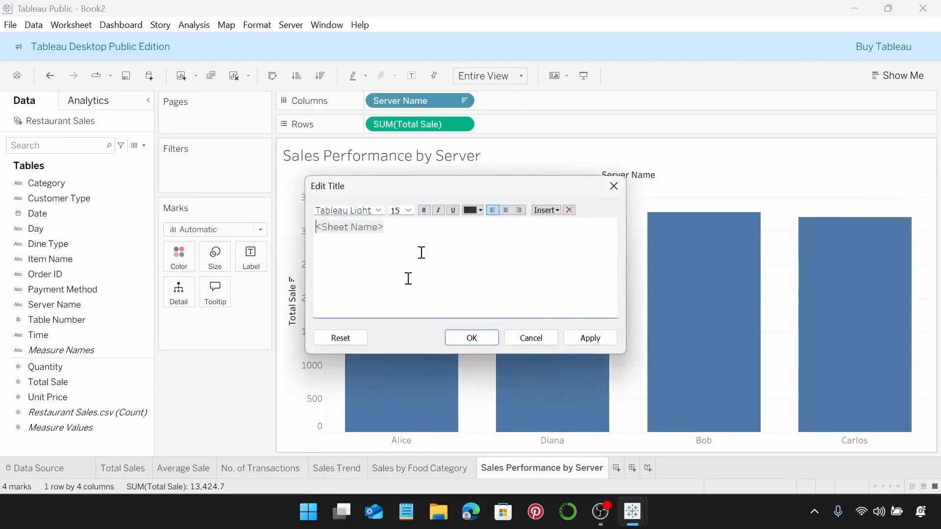
{"action": "double_click", "coordinate": [399, 231]}
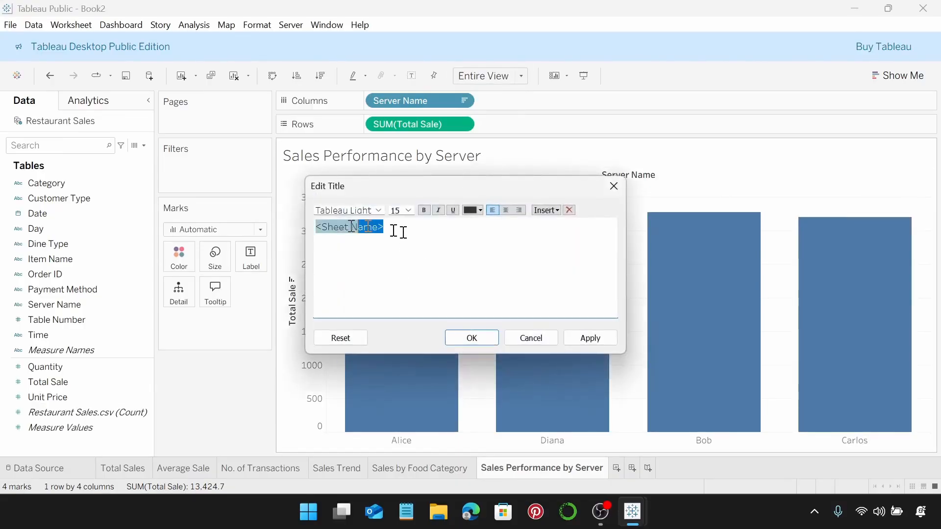
{"action": "left_click", "coordinate": [378, 211]}
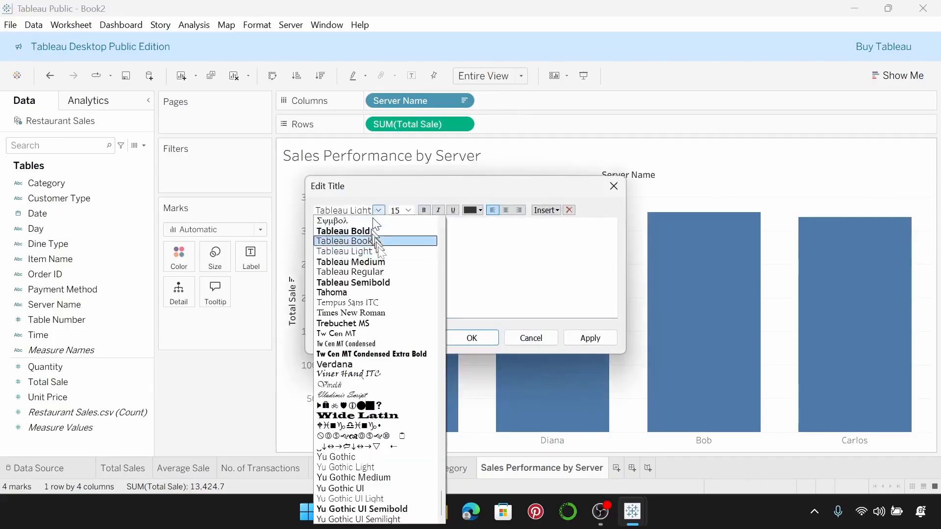
{"action": "left_click", "coordinate": [387, 284]}
{"action": "left_click", "coordinate": [408, 211]}
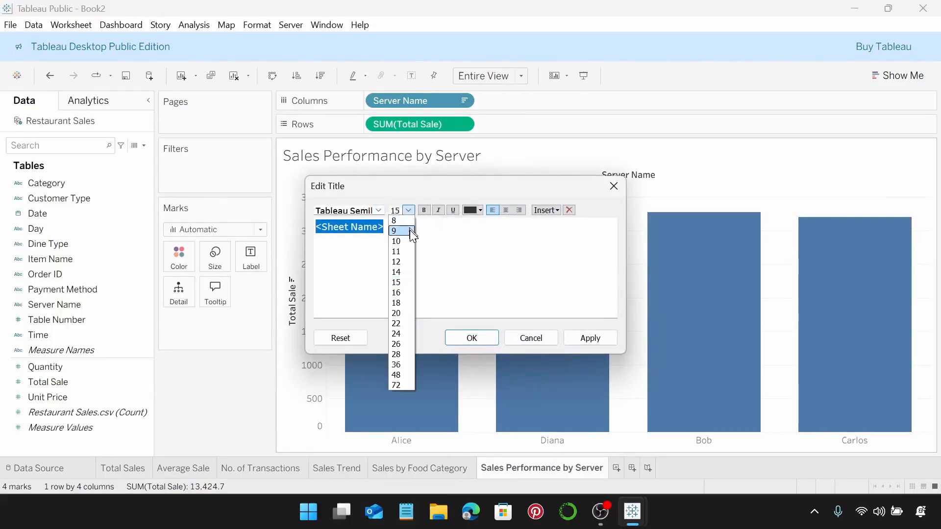
{"action": "left_click", "coordinate": [411, 231]}
{"action": "left_click", "coordinate": [510, 210]}
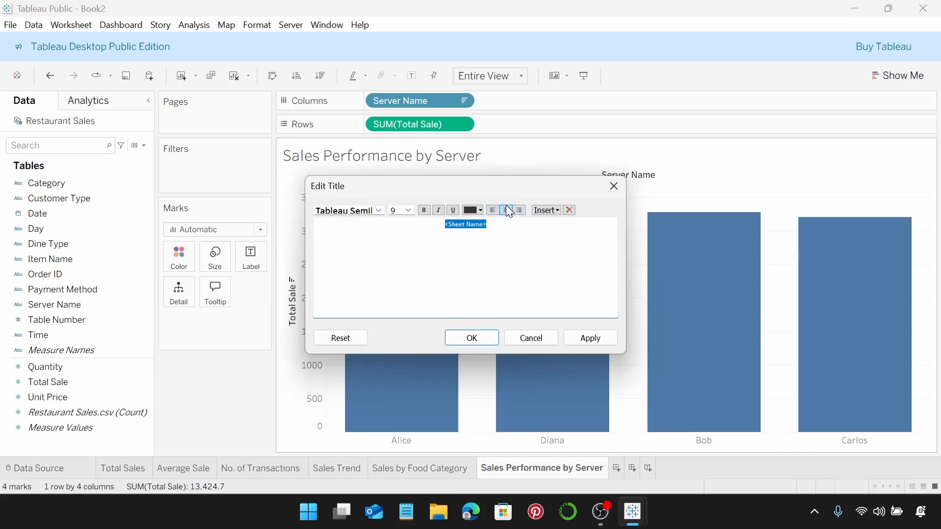
{"action": "left_click", "coordinate": [481, 334]}
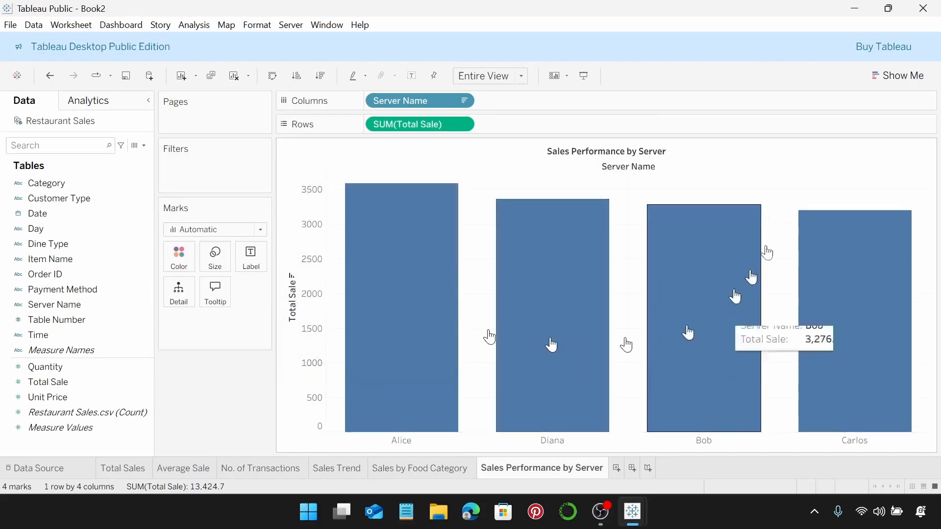
Hide the Server Name field label above the bars and remove the Total Sale axis title.
{"action": "right_click", "coordinate": [625, 169]}
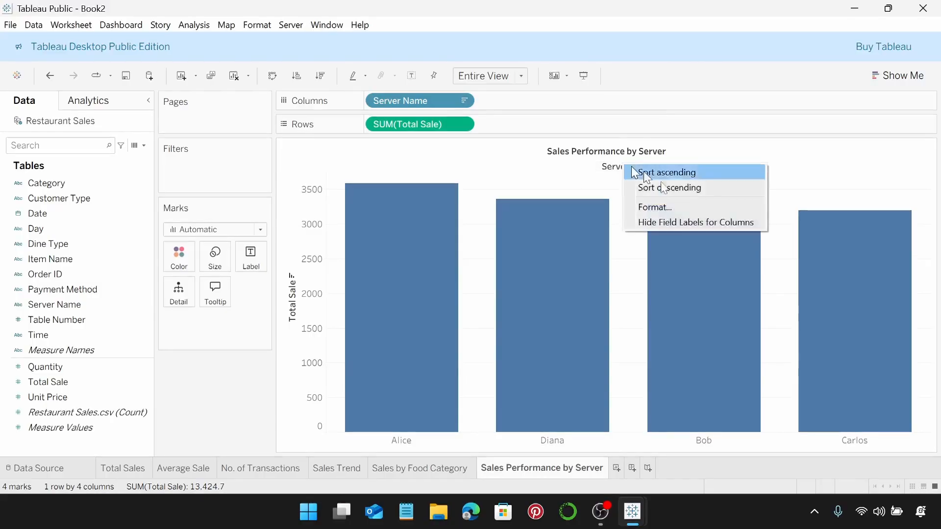
{"action": "left_click", "coordinate": [681, 220]}
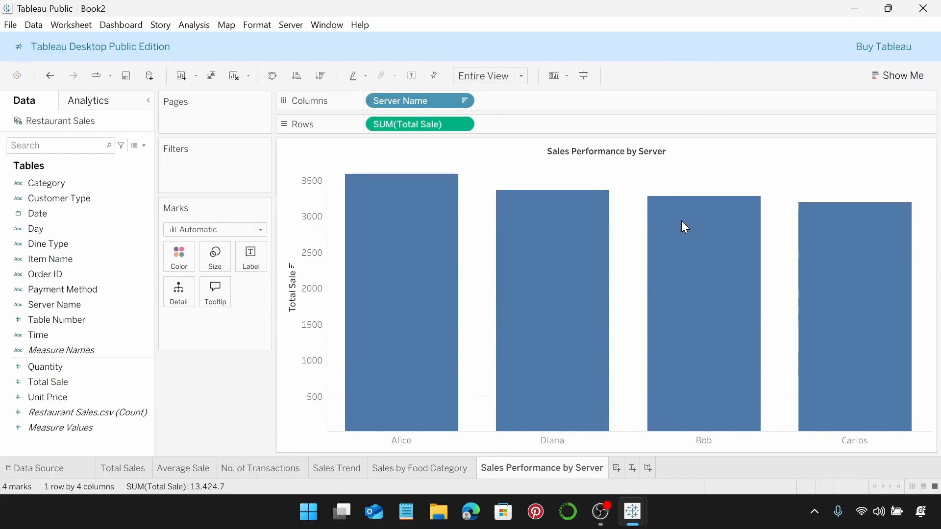
{"action": "right_click", "coordinate": [296, 293]}
{"action": "left_click", "coordinate": [317, 302]}
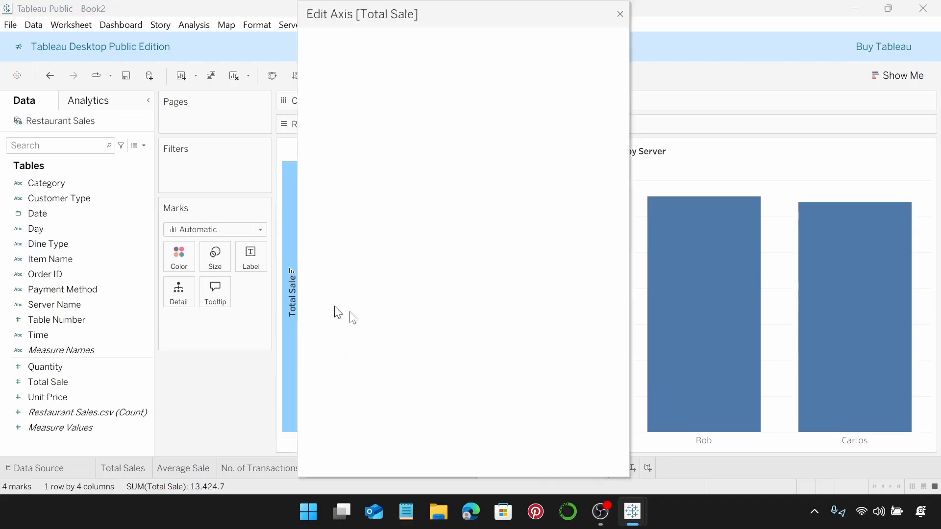
{"action": "left_click_drag", "start_coordinate": [477, 357], "coordinate": [395, 365]}
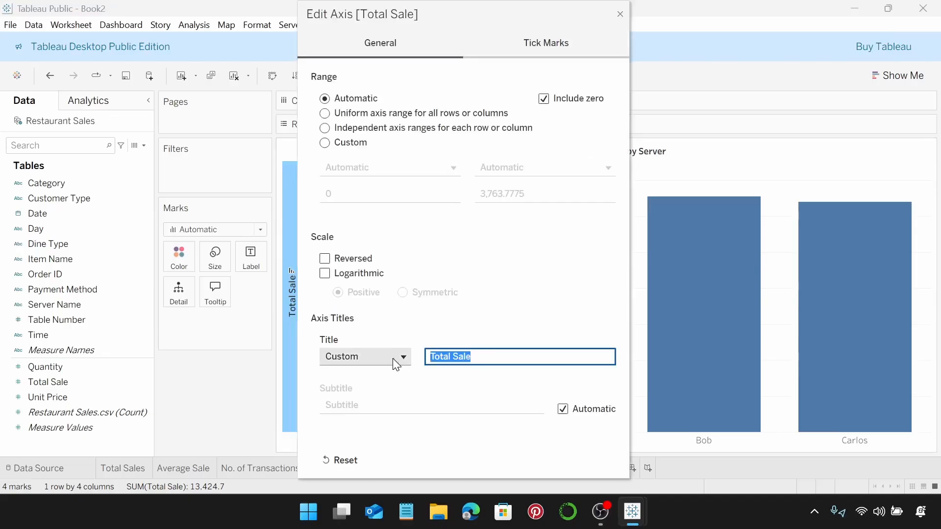
{"action": "key", "text": "BackSpace"}
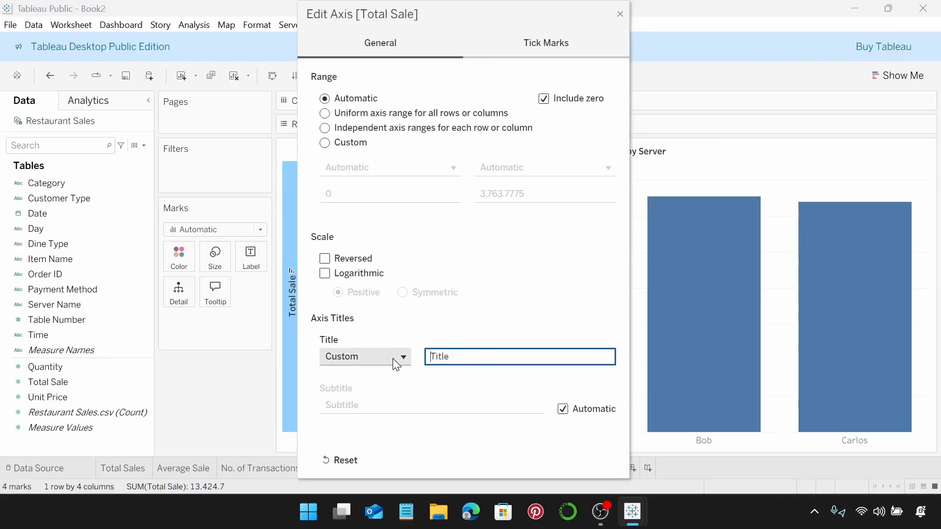
{"action": "left_click", "coordinate": [622, 14]}
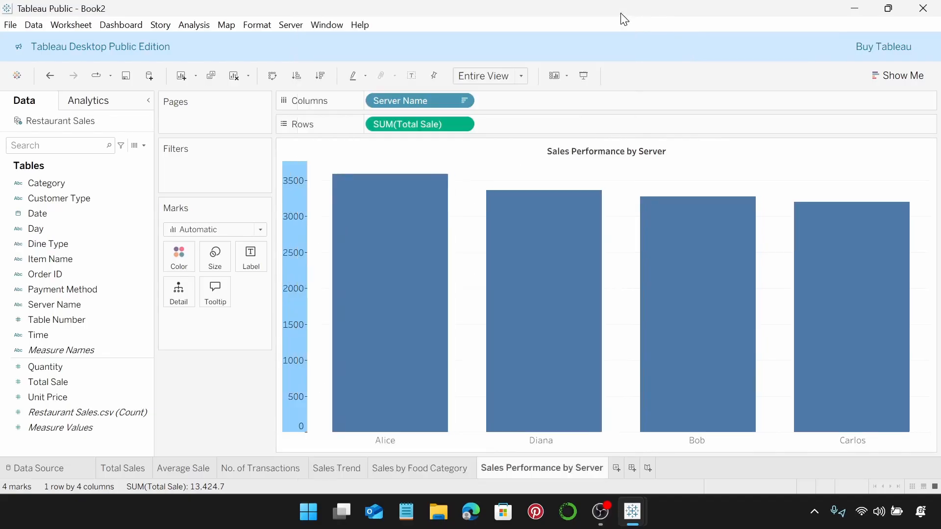
Set the server chart's worksheet shading and its grid lines to None.
{"action": "right_click", "coordinate": [692, 186]}
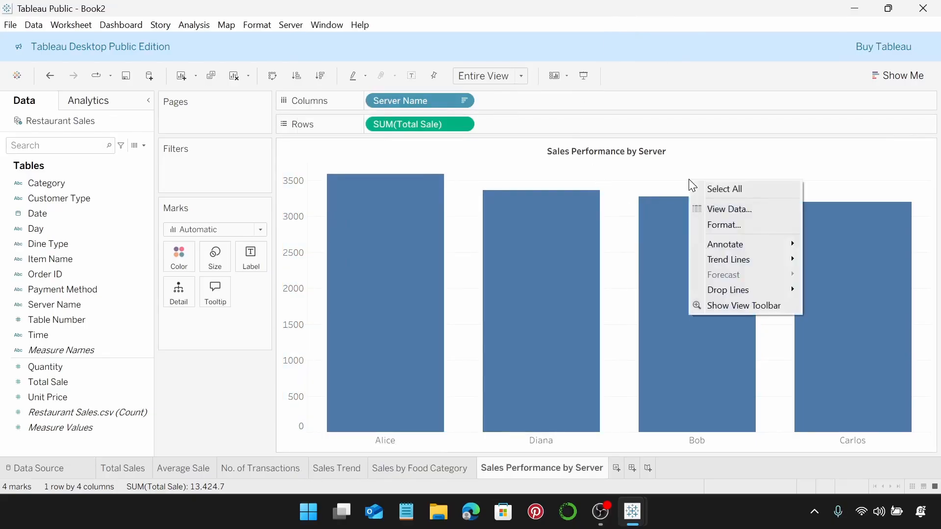
{"action": "left_click", "coordinate": [727, 225]}
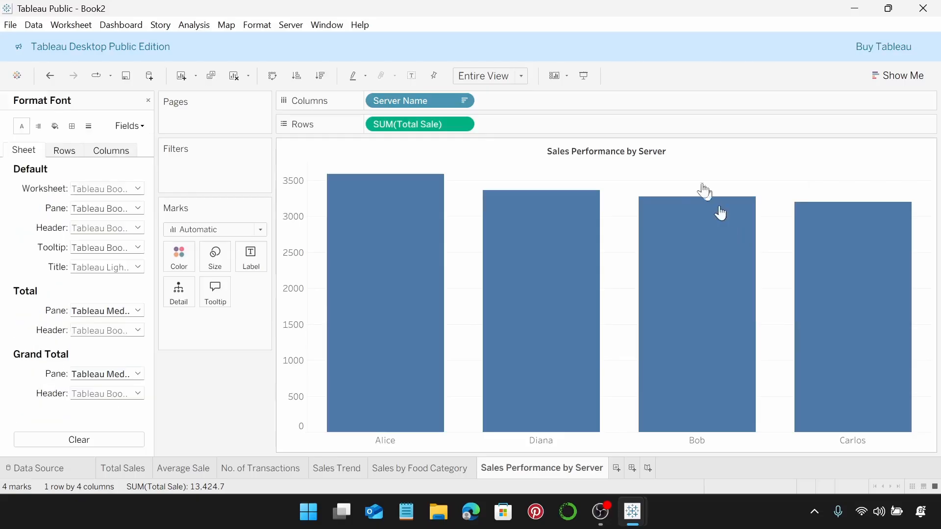
{"action": "left_click", "coordinate": [55, 126]}
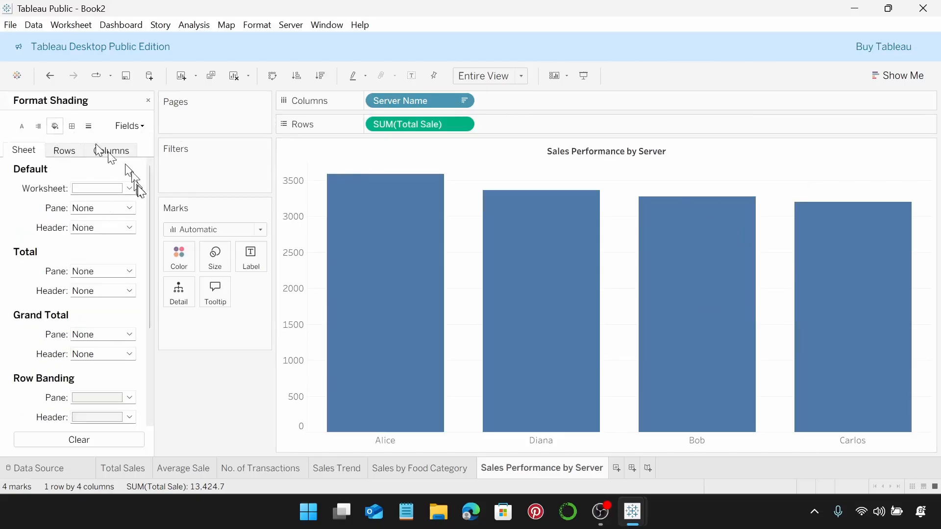
{"action": "left_click", "coordinate": [130, 189]}
{"action": "left_click", "coordinate": [151, 208]}
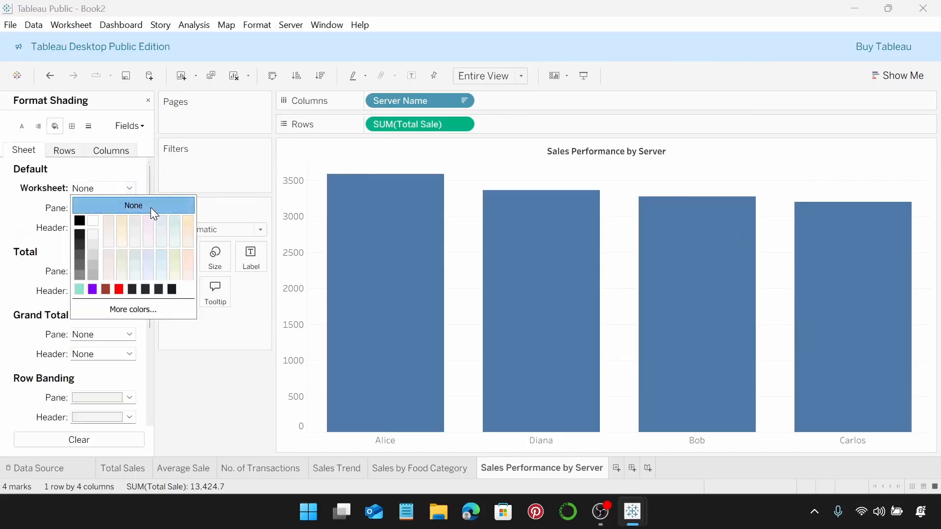
{"action": "left_click", "coordinate": [88, 126]}
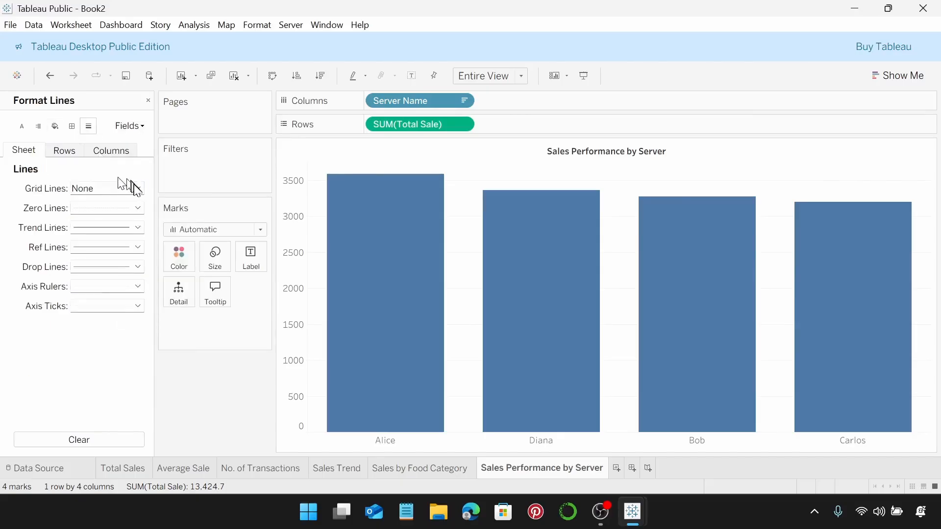
{"action": "left_click", "coordinate": [138, 189]}
{"action": "left_click", "coordinate": [135, 200]}
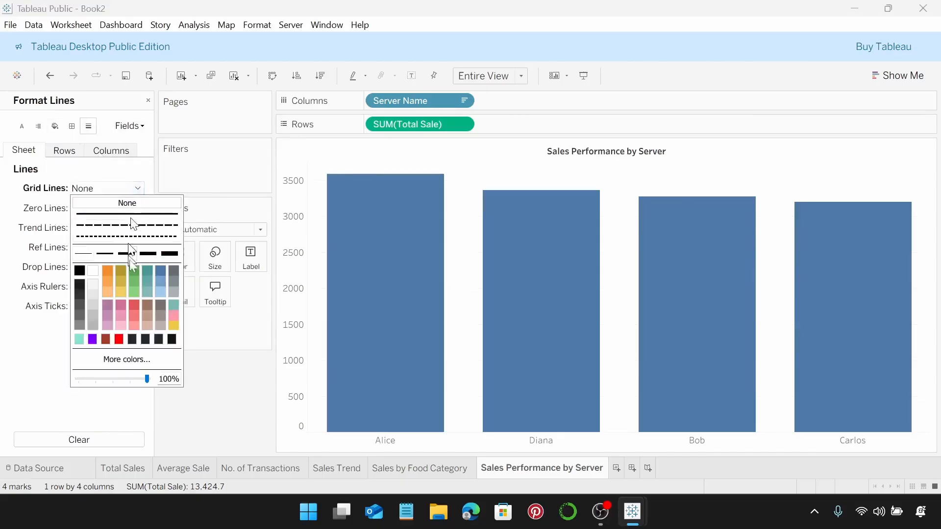
Format the Total Sale axis labels of the server chart with font size 8 in black.
{"action": "right_click", "coordinate": [290, 253]}
{"action": "left_click", "coordinate": [331, 318]}
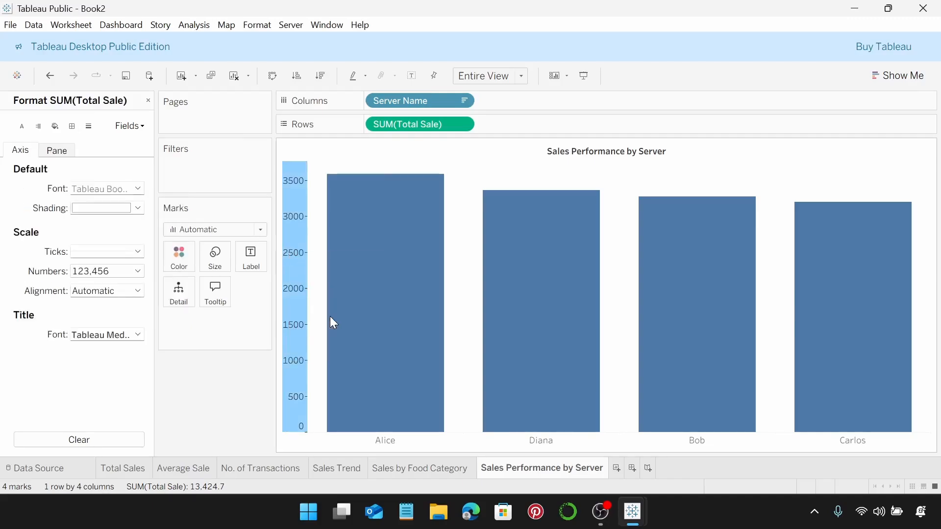
{"action": "left_click", "coordinate": [140, 189]}
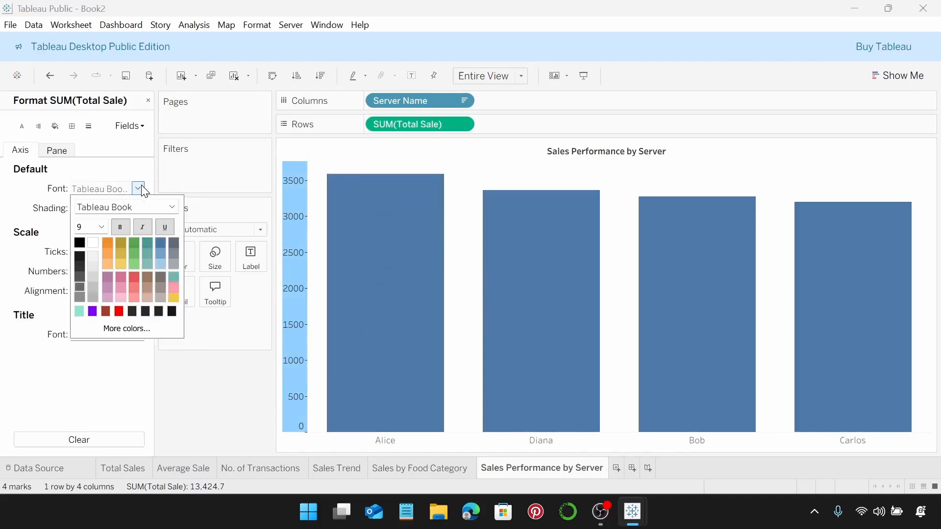
{"action": "left_click", "coordinate": [101, 226]}
{"action": "left_click", "coordinate": [94, 240]}
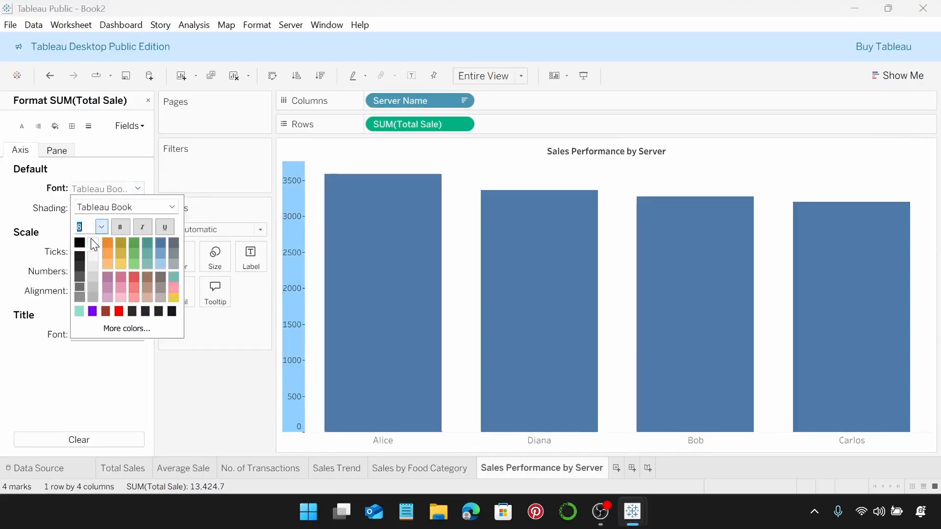
{"action": "left_click", "coordinate": [199, 372]}
Format the Total Sale axis numbers as custom currency with 0 decimal places, Thousands (K) display units and a $ prefix.
{"action": "left_click", "coordinate": [139, 271]}
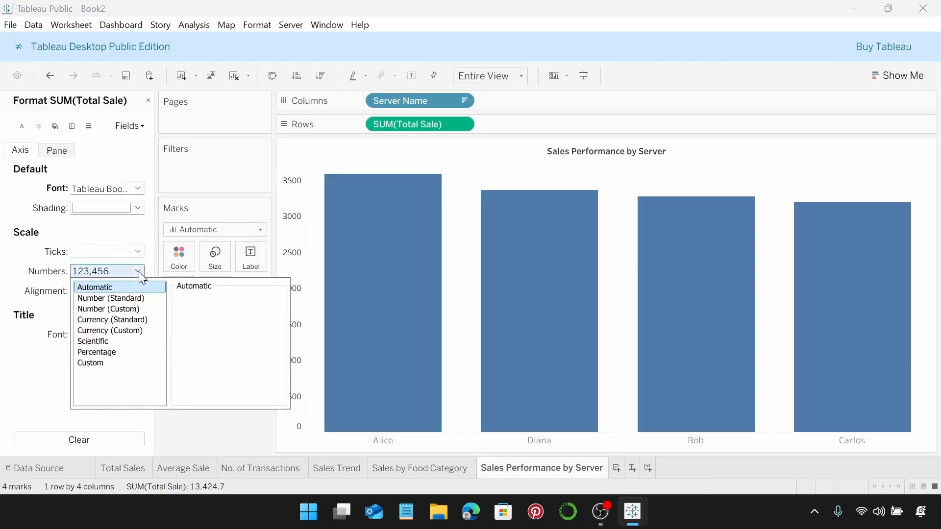
{"action": "left_click", "coordinate": [158, 331]}
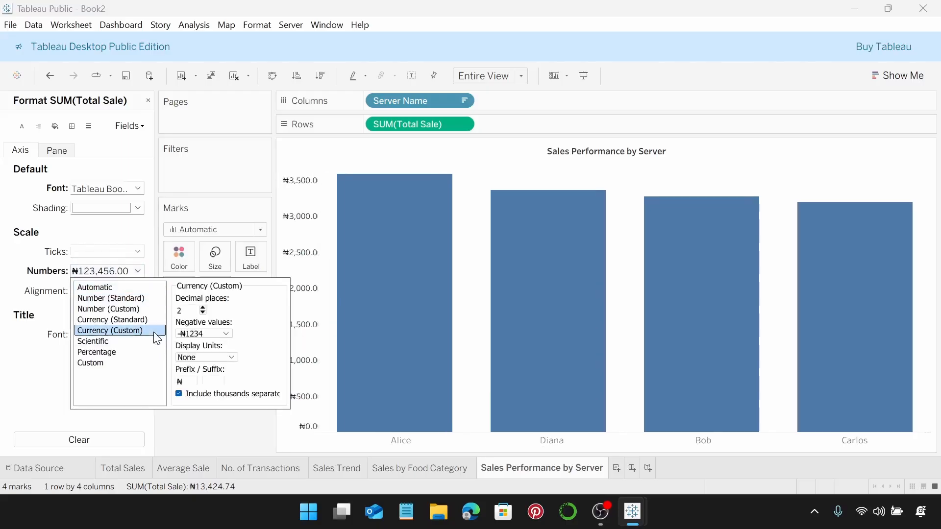
{"action": "left_click", "coordinate": [203, 312]}
{"action": "left_click", "coordinate": [203, 313]}
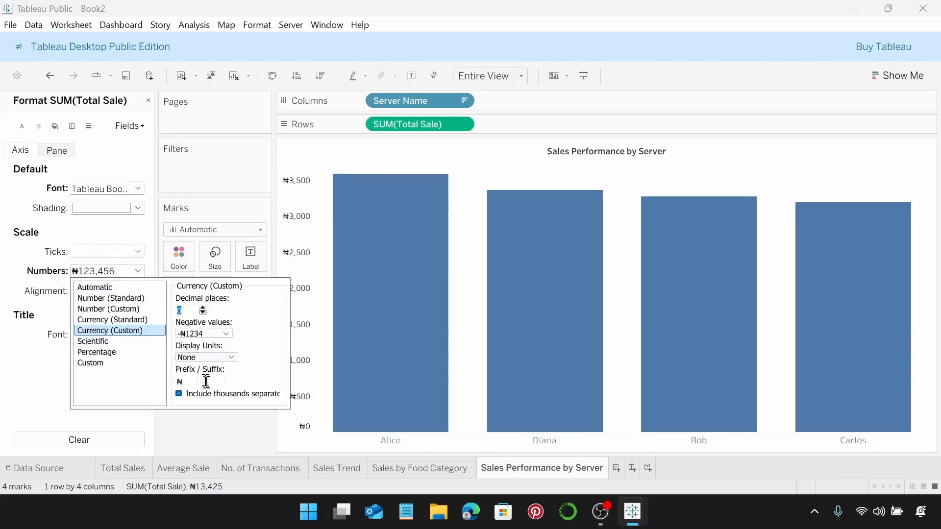
{"action": "left_click", "coordinate": [223, 358]}
{"action": "left_click", "coordinate": [215, 378]}
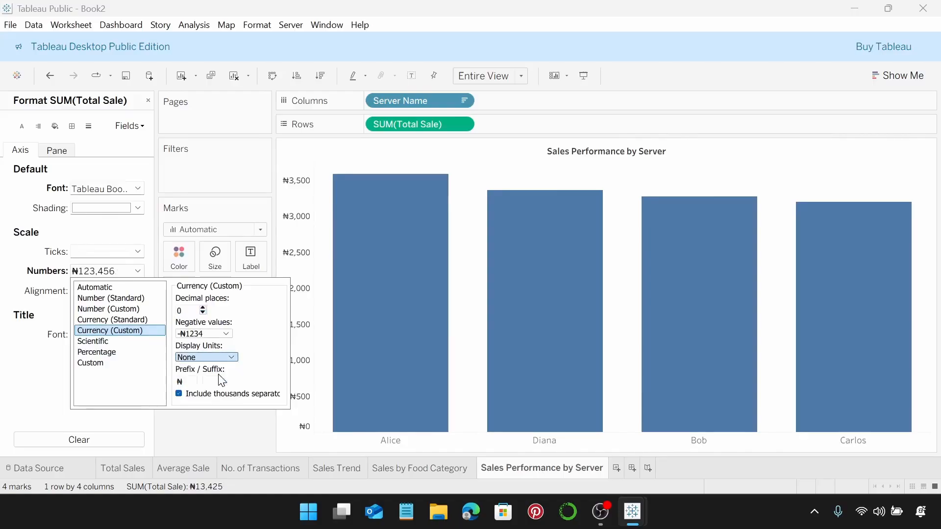
{"action": "key", "text": "BackSpace"}
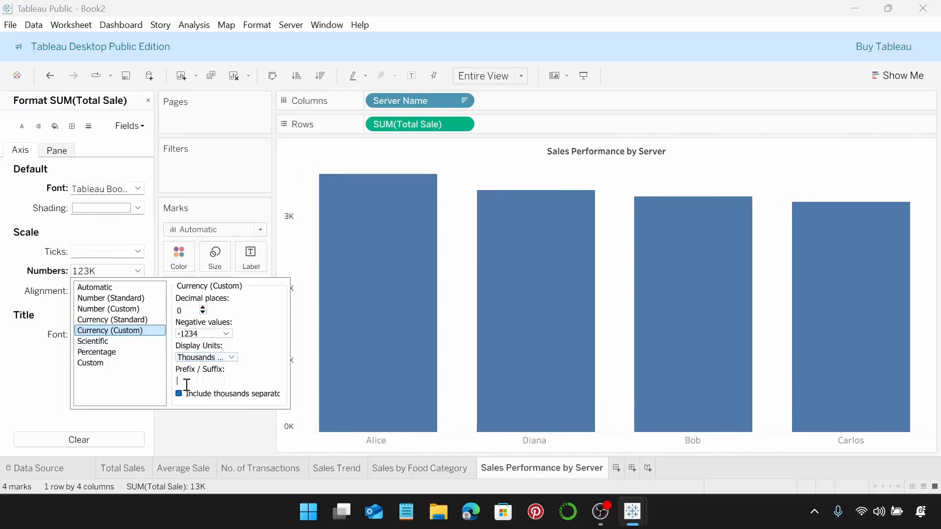
{"action": "type", "text": "$"}
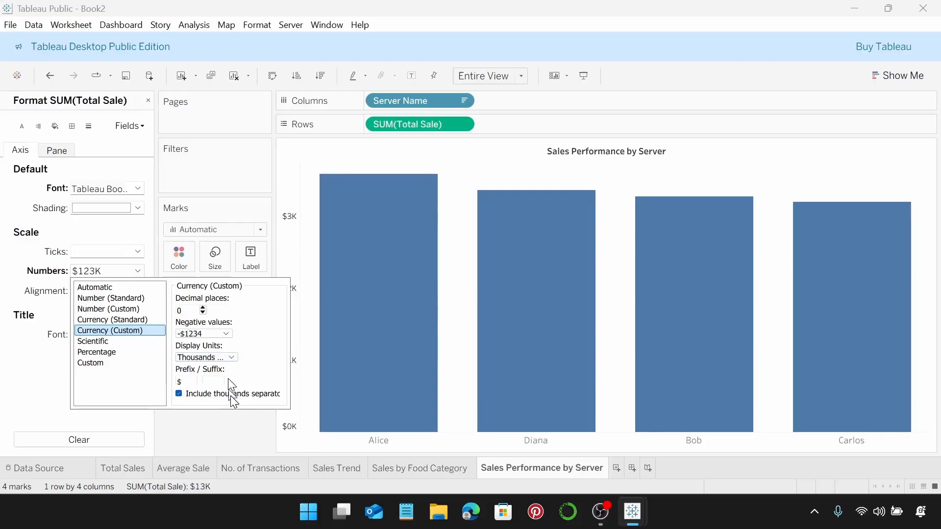
{"action": "left_click", "coordinate": [228, 429]}
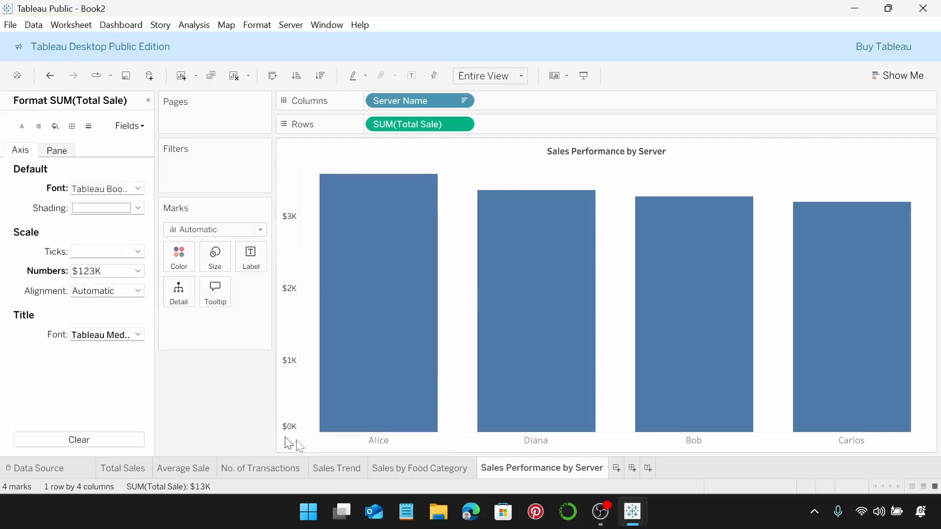
Format the server name labels under the bars with font size 8 in black.
{"action": "left_click", "coordinate": [407, 444]}
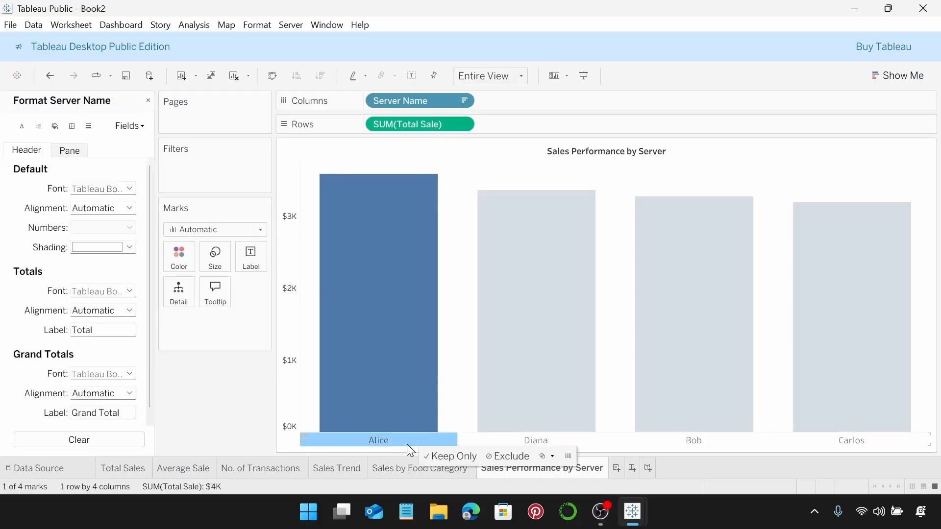
{"action": "left_click", "coordinate": [129, 189]}
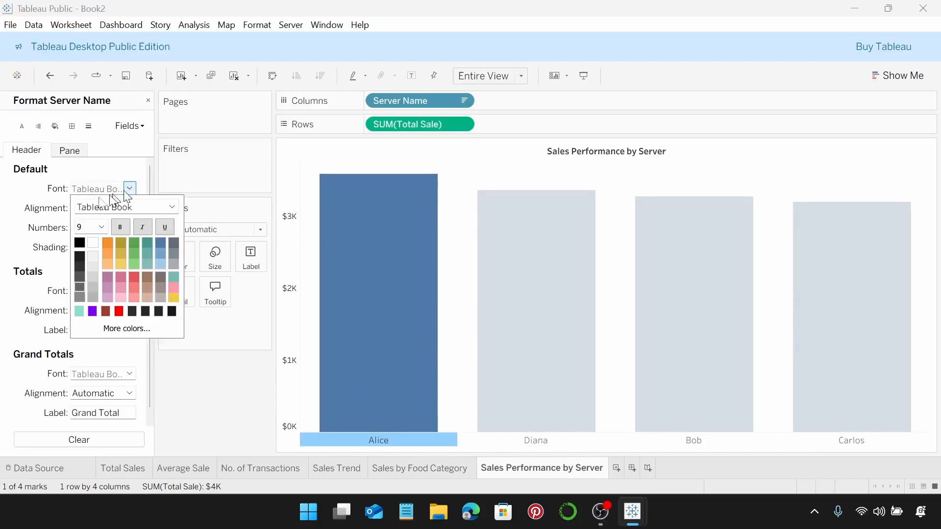
{"action": "left_click", "coordinate": [102, 227]}
{"action": "left_click", "coordinate": [93, 241]}
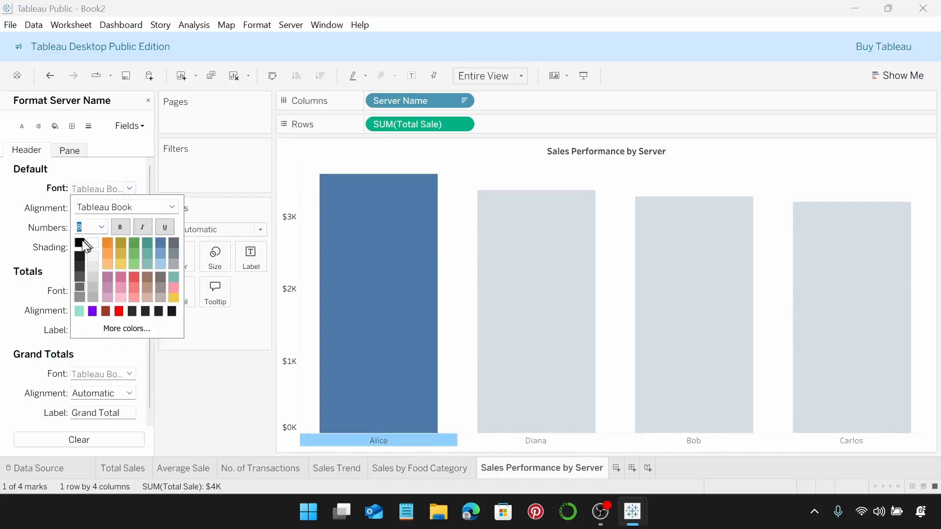
{"action": "left_click", "coordinate": [182, 378]}
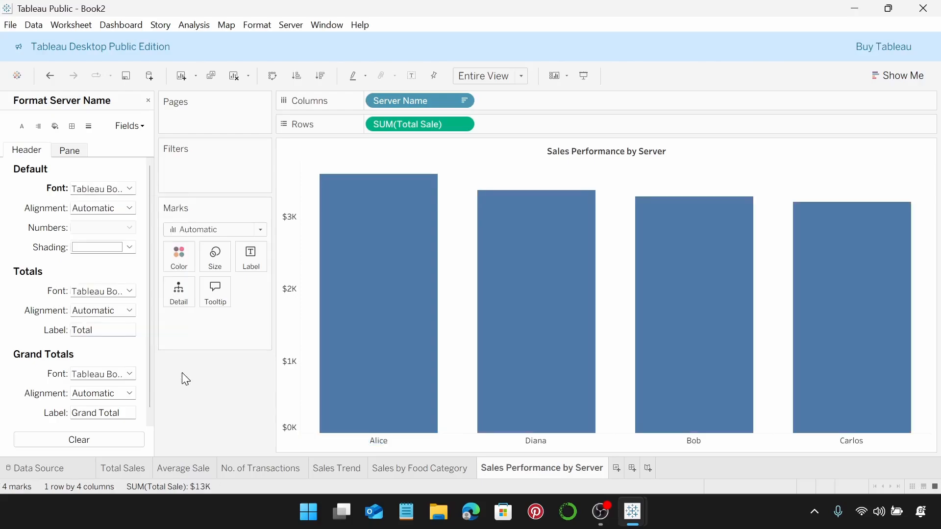
Recolor the server bars with the light mint green from the recent custom colors.
{"action": "left_click", "coordinate": [181, 255]}
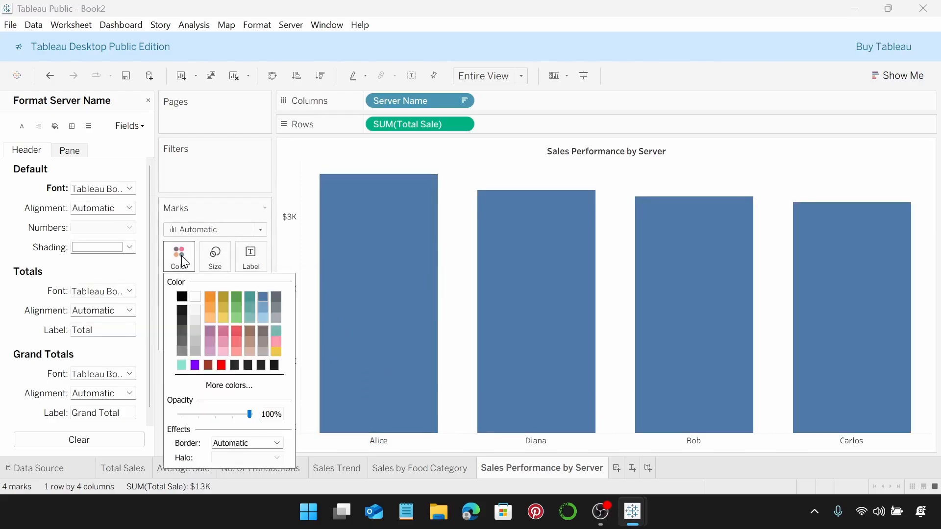
{"action": "left_click", "coordinate": [182, 365]}
{"action": "left_click", "coordinate": [784, 186]}
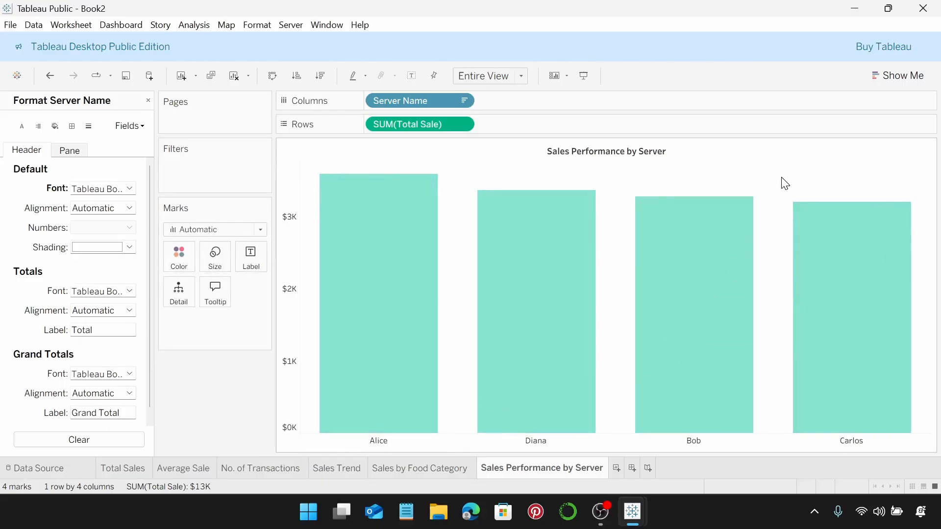
Add a new worksheet and name it Payment Method Distribution.
{"action": "left_click", "coordinate": [616, 469]}
{"action": "double_click", "coordinate": [627, 470]}
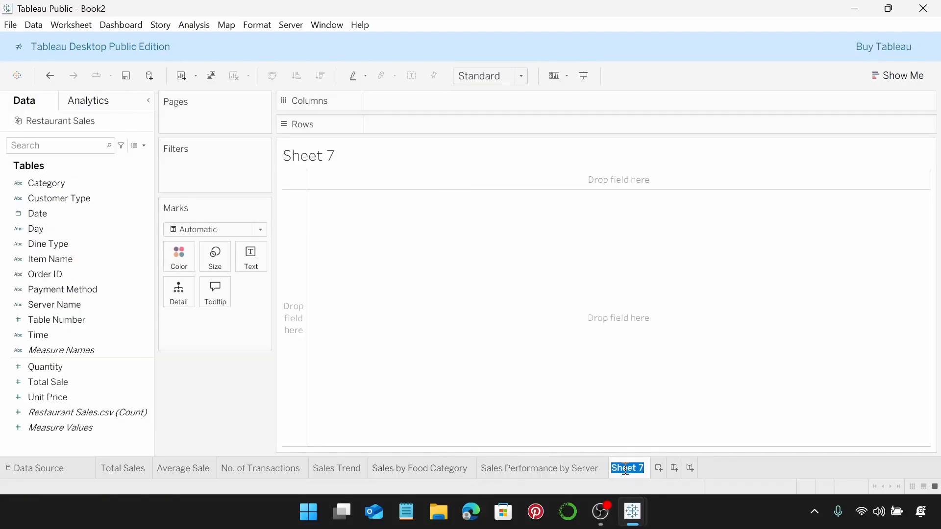
{"action": "type", "text": "Payment M"}
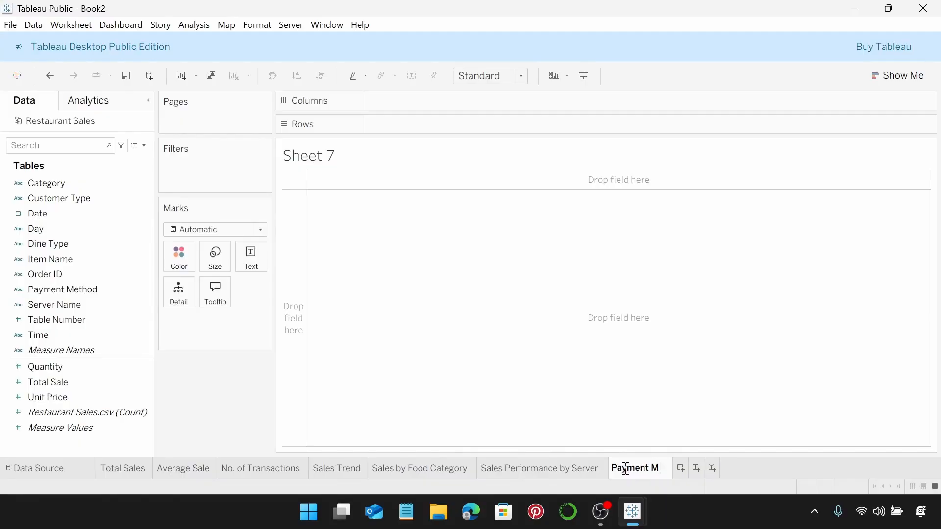
{"action": "type", "text": "eth"}
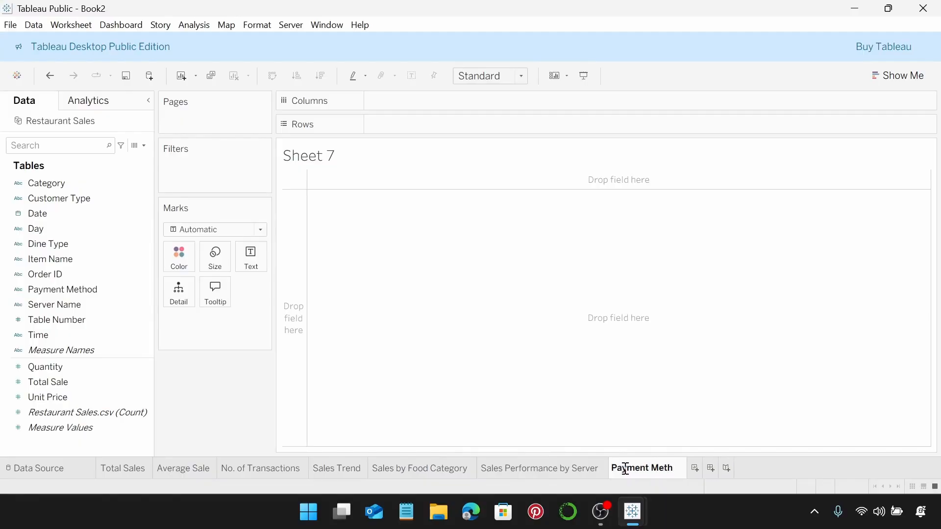
{"action": "type", "text": "od Distr"}
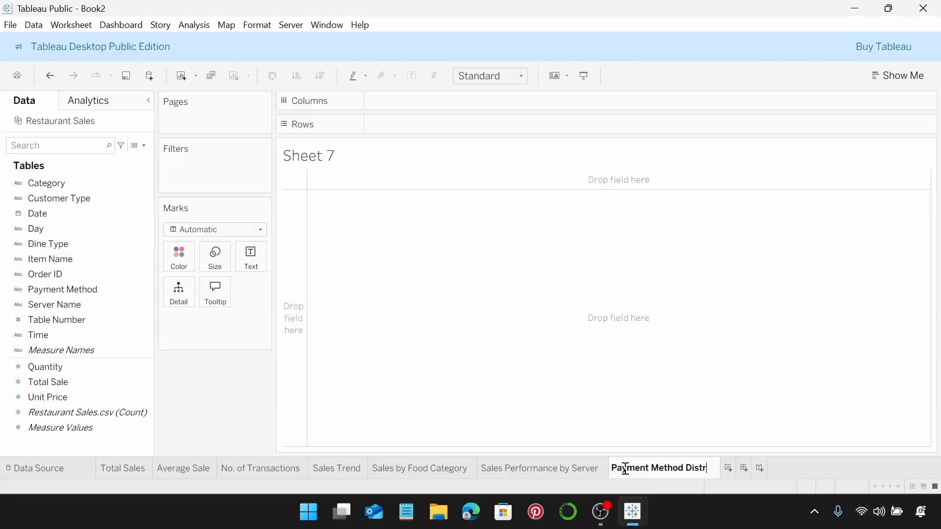
{"action": "type", "text": "ibution"}
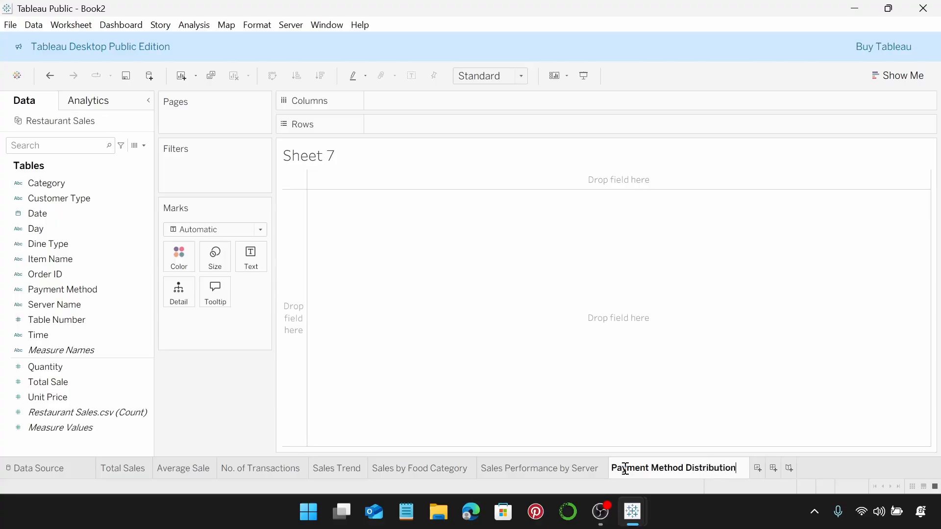
{"action": "key", "text": "Return"}
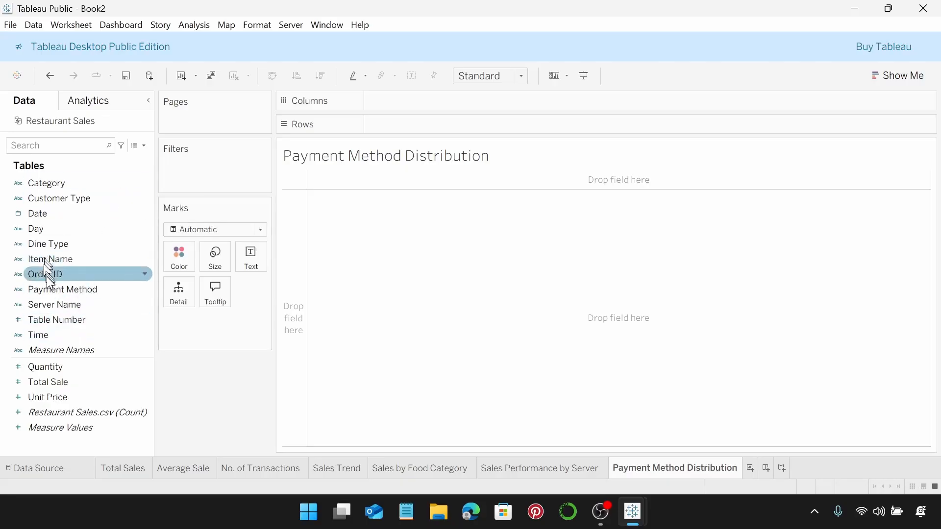
Plot Total Sale in rows against Payment Method in columns and open the view fit options.
{"action": "left_click_drag", "start_coordinate": [49, 287], "coordinate": [398, 98]}
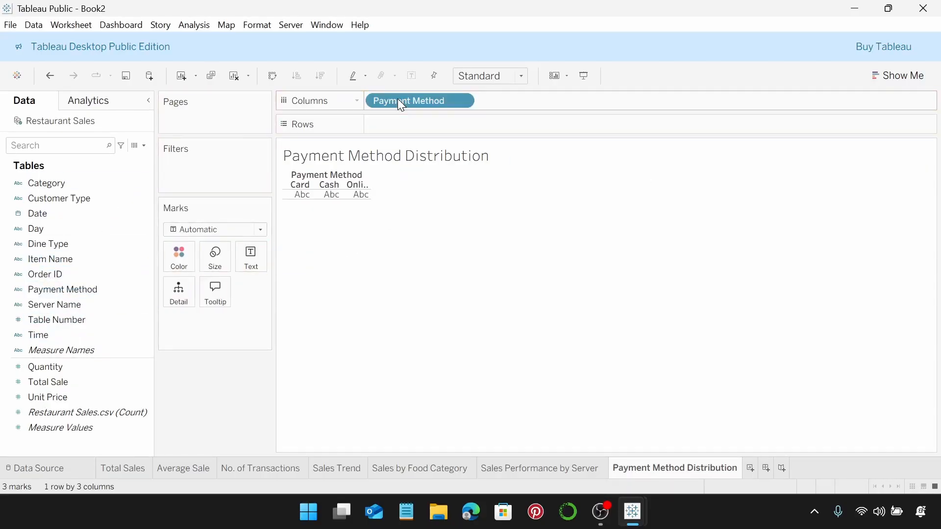
{"action": "left_click_drag", "start_coordinate": [70, 382], "coordinate": [408, 124]}
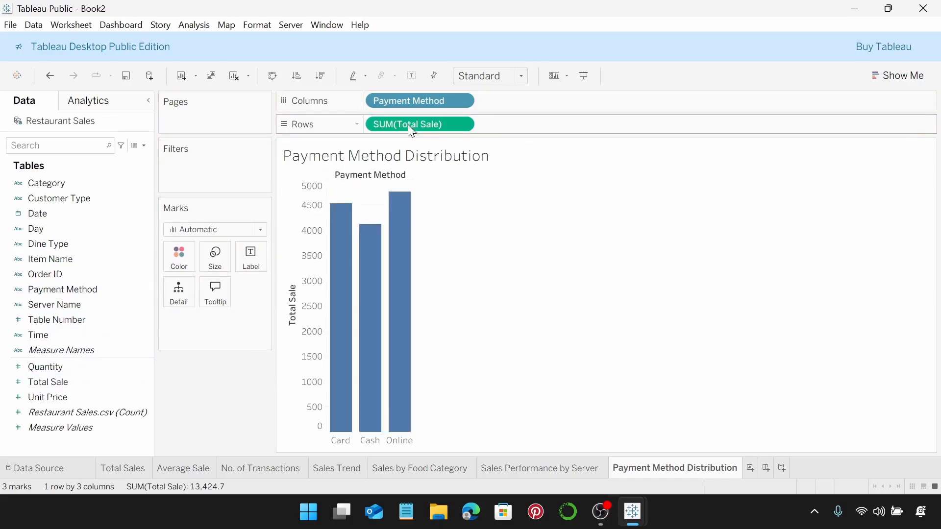
{"action": "left_click", "coordinate": [520, 78]}
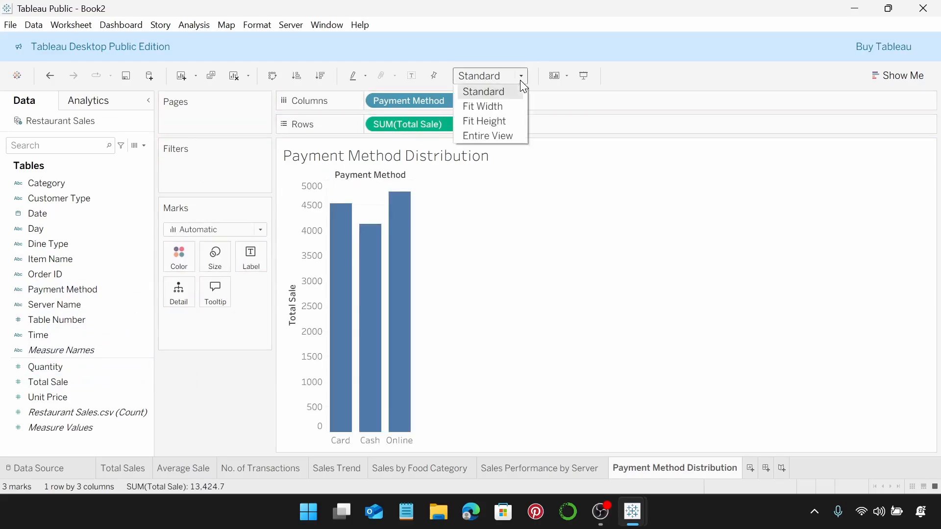
Convert the Payment Method bar chart into a pie chart and fit it to the entire view.
{"action": "left_click", "coordinate": [490, 136]}
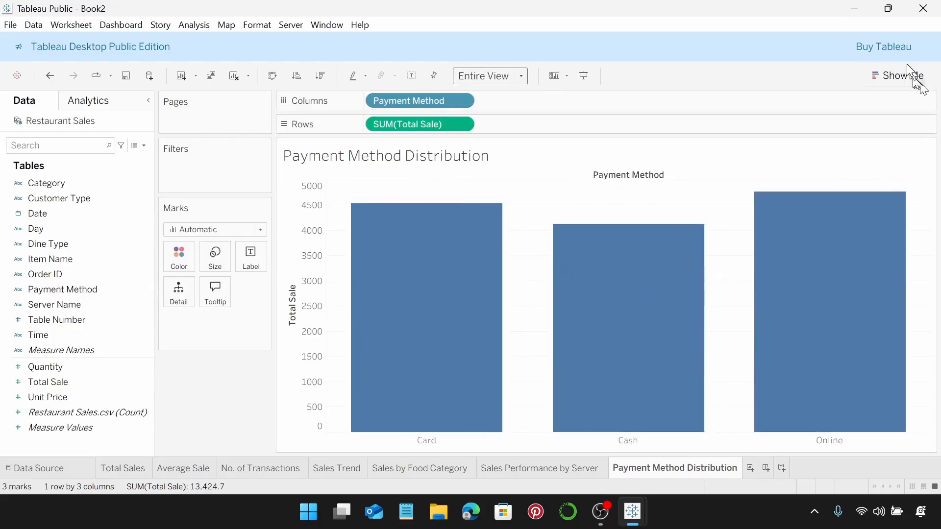
{"action": "left_click", "coordinate": [905, 76]}
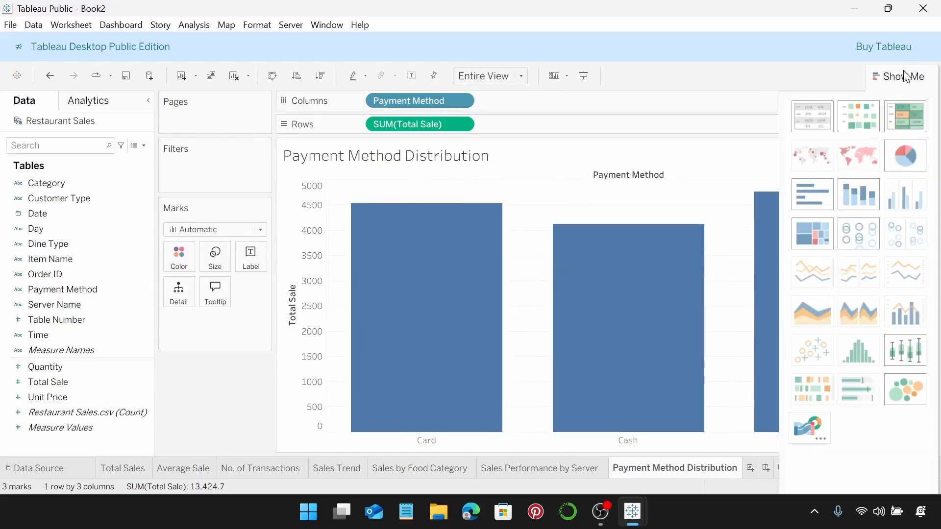
{"action": "left_click", "coordinate": [915, 164]}
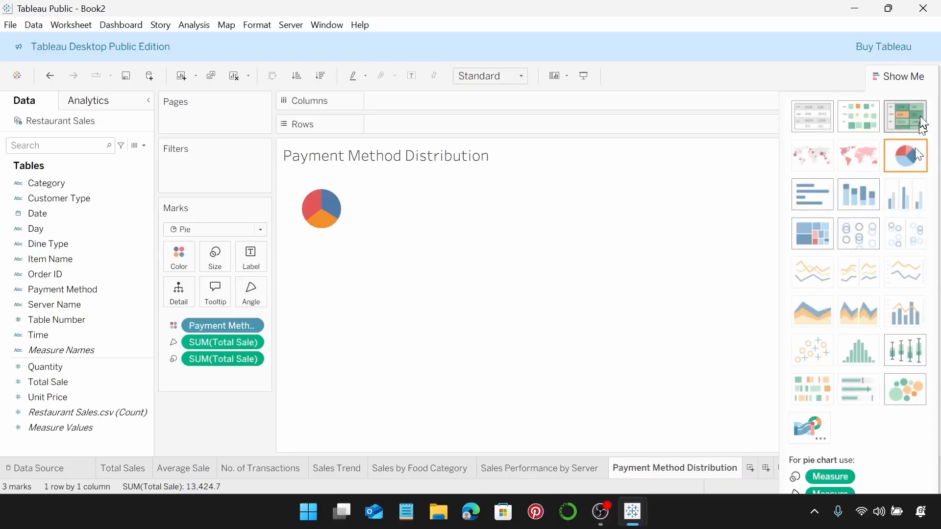
{"action": "left_click", "coordinate": [912, 76]}
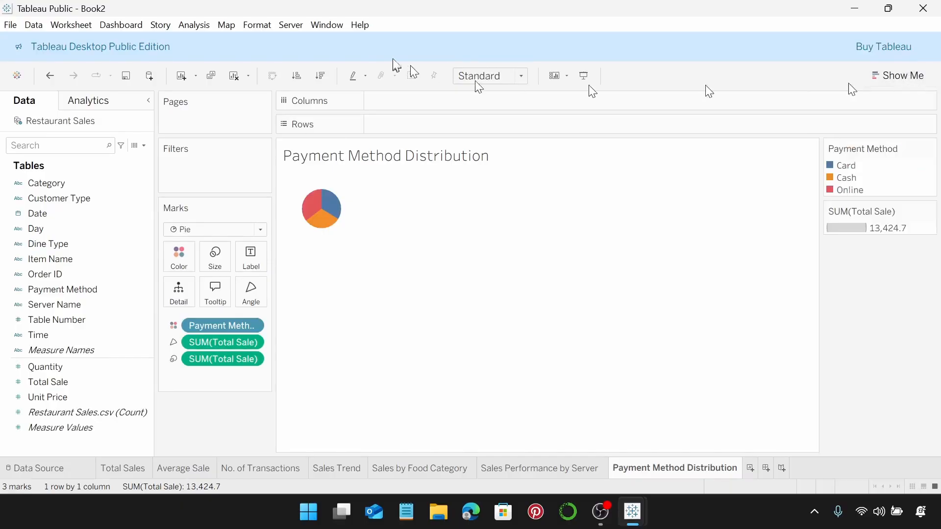
{"action": "left_click", "coordinate": [521, 76]}
{"action": "left_click", "coordinate": [508, 136]}
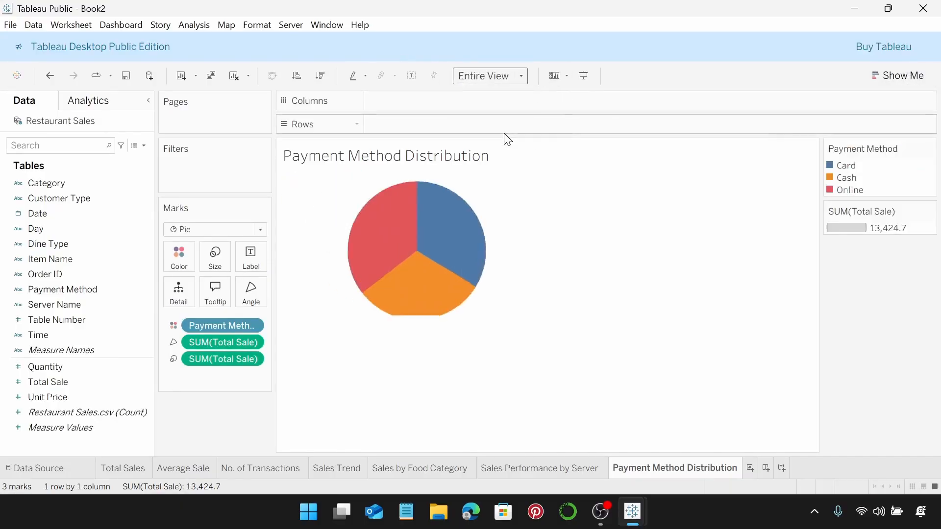
Hide the SUM(Total Sale) size legend and the Payment Method color legend, and label the pie slices with Payment Method.
{"action": "left_click", "coordinate": [929, 211]}
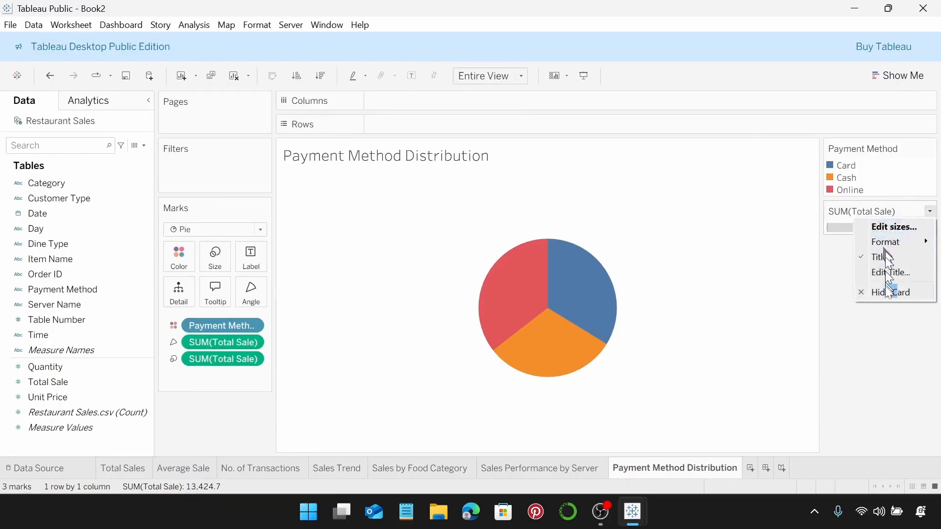
{"action": "left_click", "coordinate": [885, 295]}
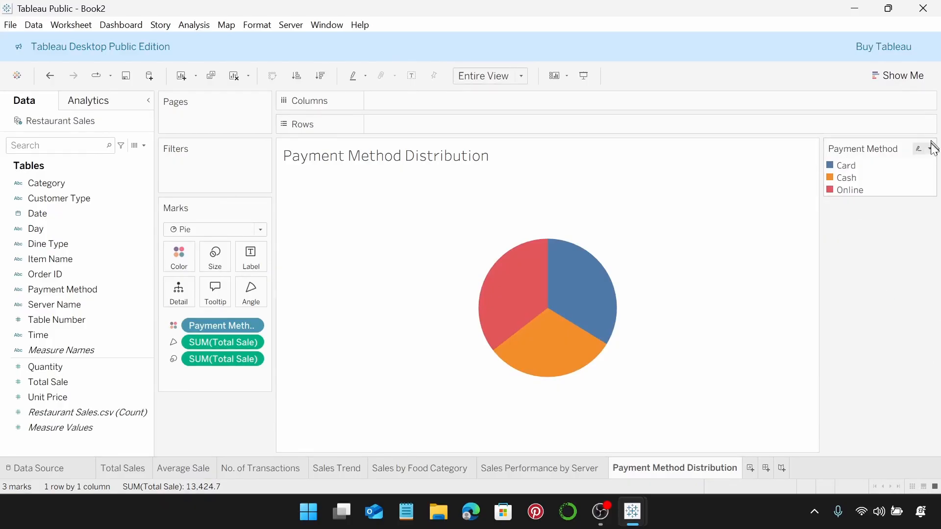
{"action": "left_click", "coordinate": [929, 148]}
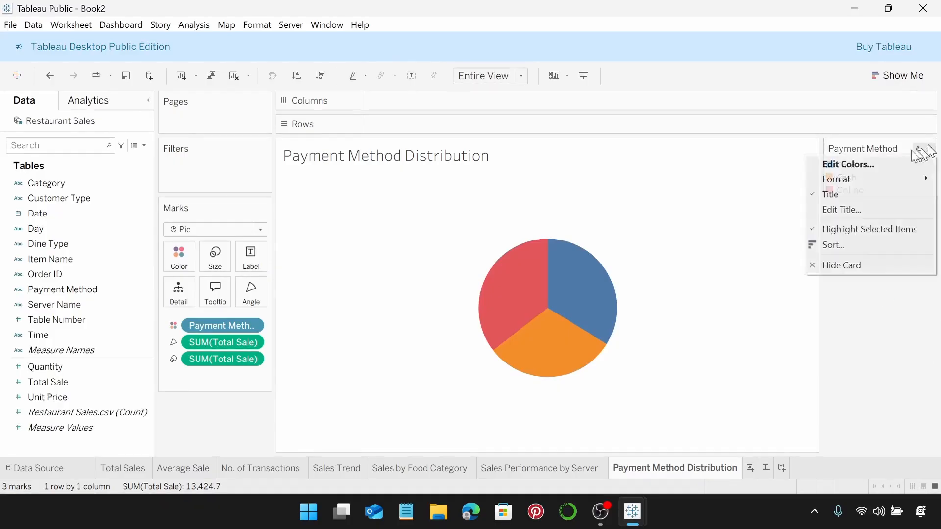
{"action": "left_click", "coordinate": [863, 266]}
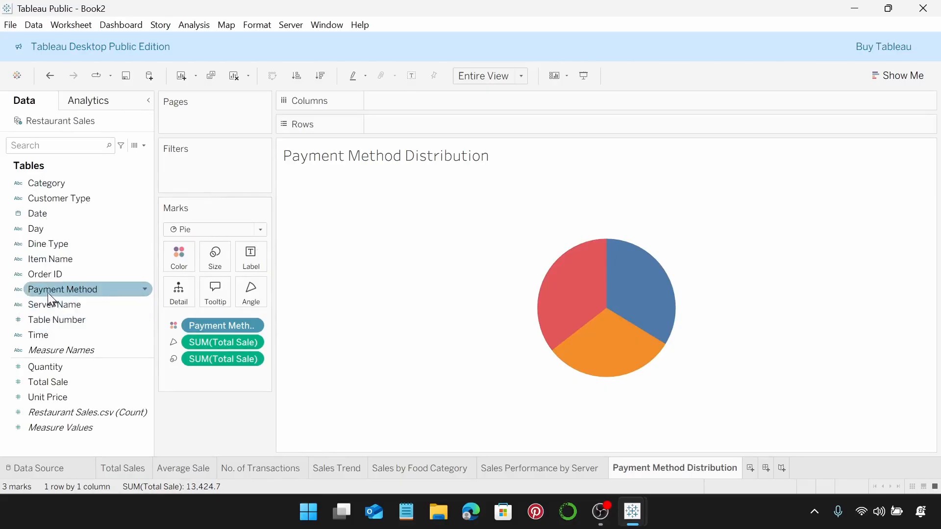
{"action": "left_click_drag", "start_coordinate": [48, 292], "coordinate": [254, 262]}
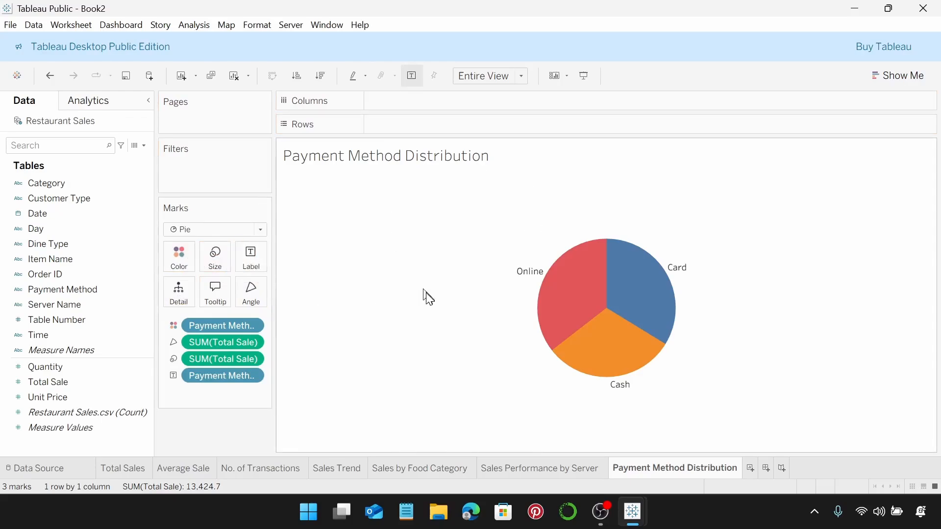
Format the sheet title in Tableau Semibold, size 9, and center it.
{"action": "double_click", "coordinate": [446, 156]}
{"action": "left_click_drag", "start_coordinate": [399, 229], "coordinate": [313, 221]}
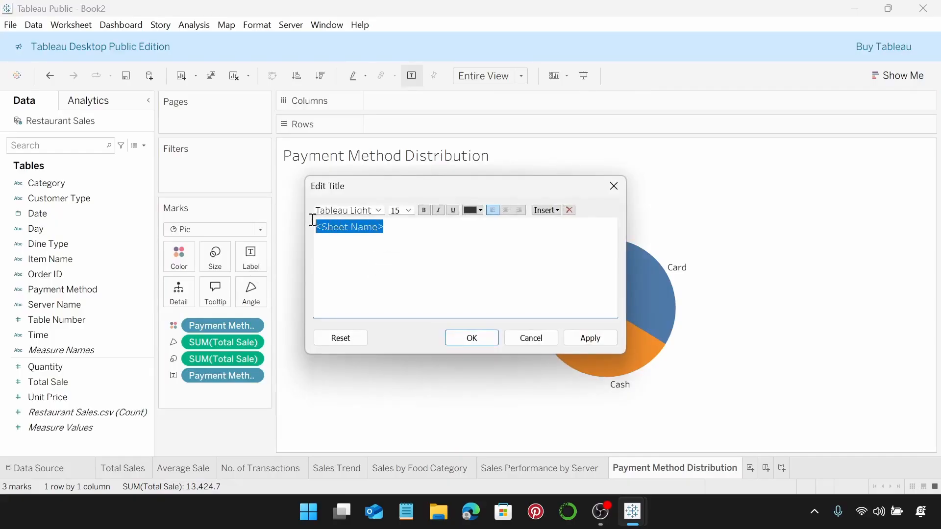
{"action": "left_click", "coordinate": [379, 210]}
{"action": "left_click", "coordinate": [364, 283]}
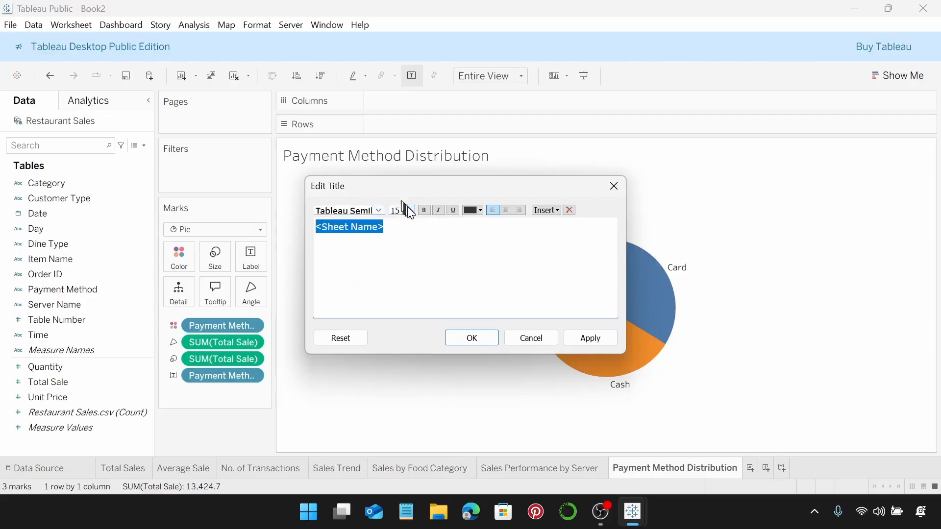
{"action": "left_click", "coordinate": [409, 210]}
{"action": "left_click", "coordinate": [398, 231]}
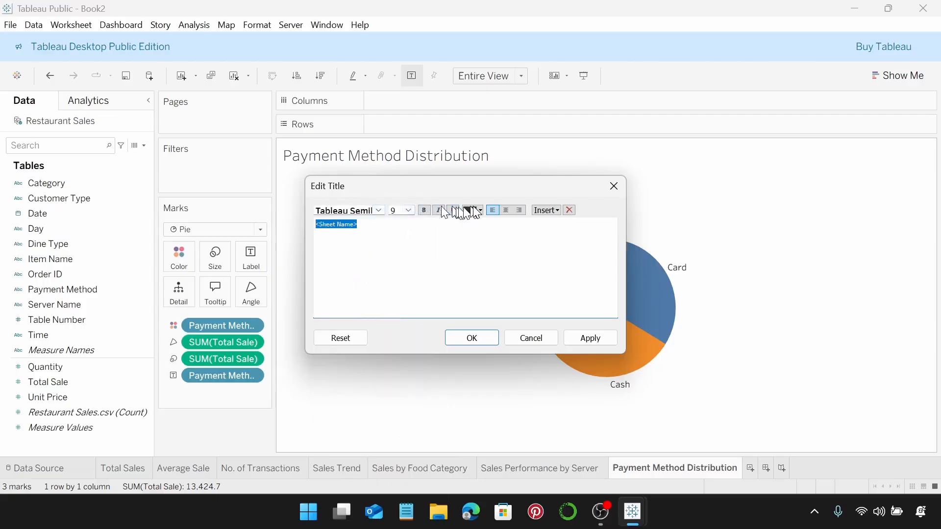
{"action": "left_click", "coordinate": [505, 212]}
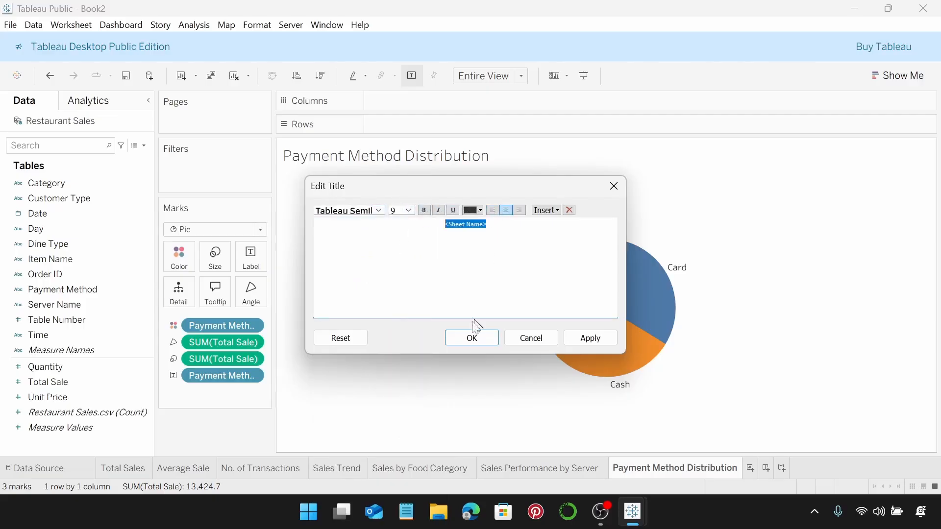
{"action": "left_click", "coordinate": [462, 341]}
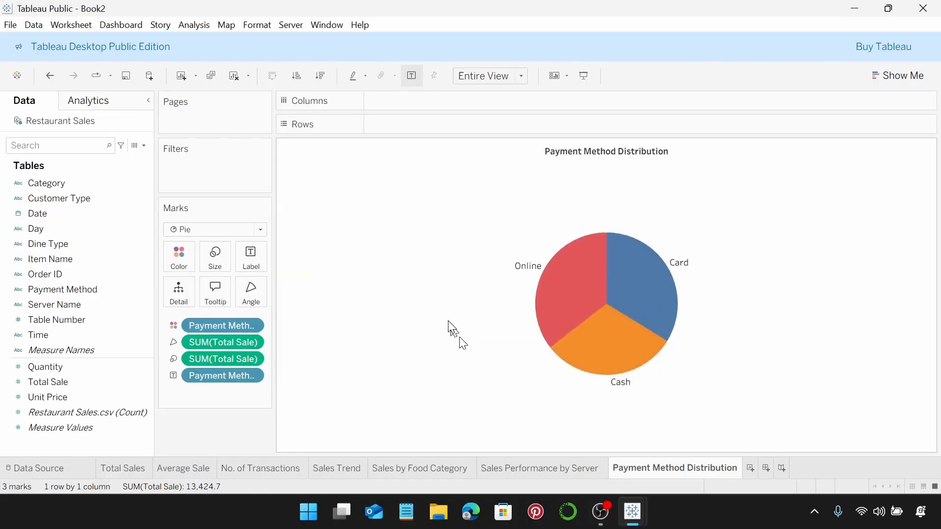
Set the worksheet's default background shading to None.
{"action": "right_click", "coordinate": [407, 287]}
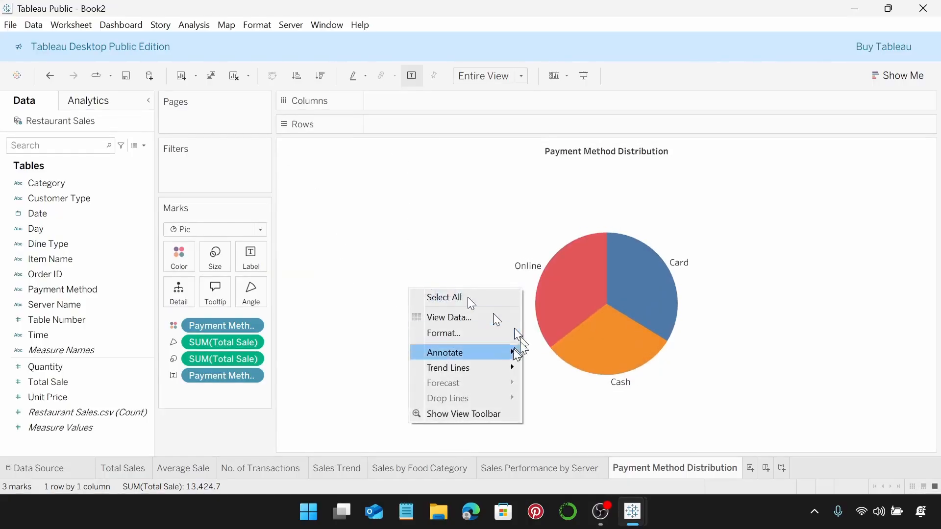
{"action": "left_click", "coordinate": [498, 332]}
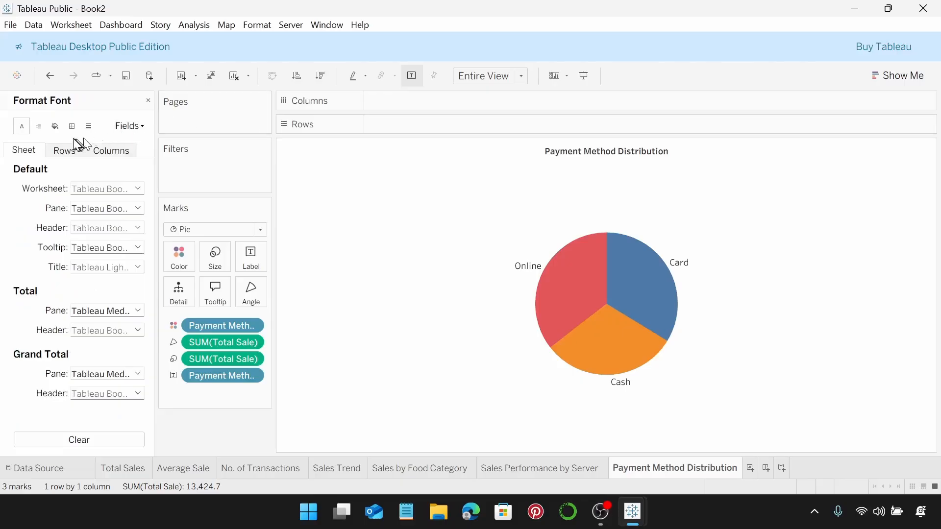
{"action": "left_click", "coordinate": [56, 126]}
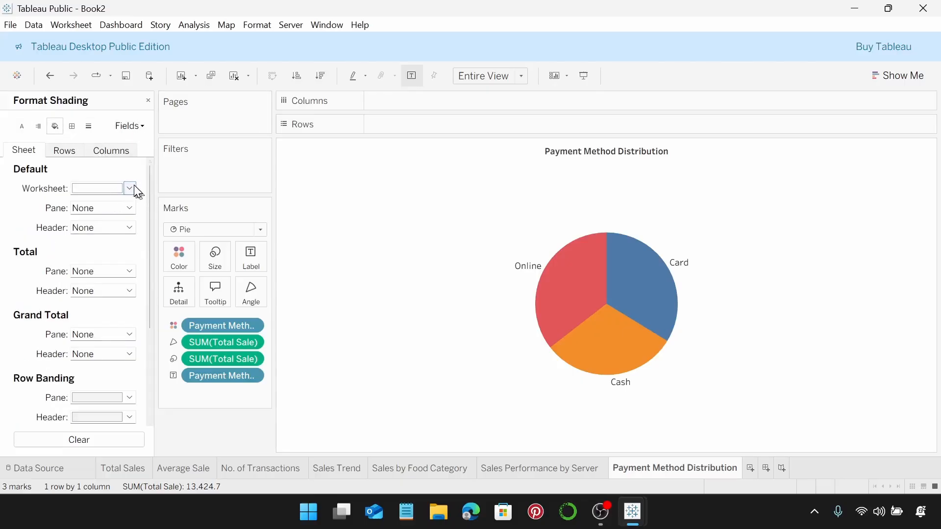
{"action": "left_click", "coordinate": [130, 188]}
{"action": "left_click", "coordinate": [158, 205]}
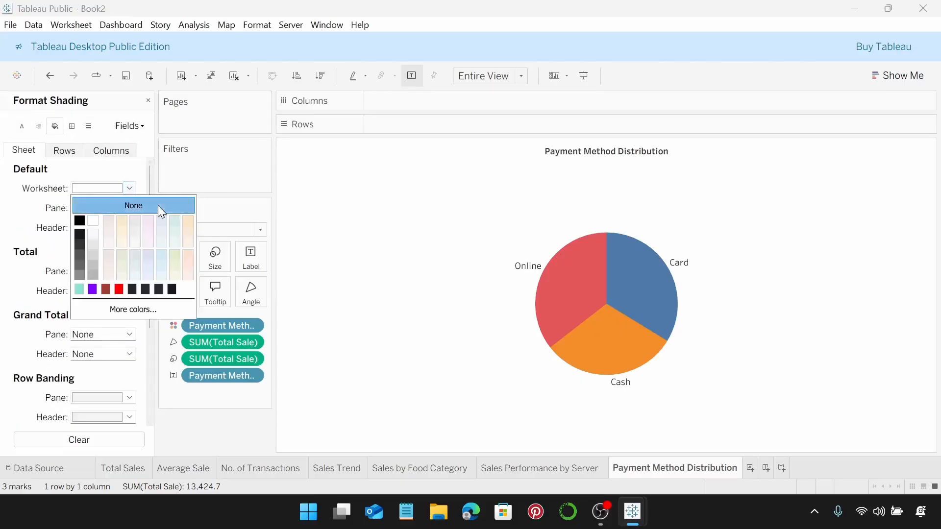
{"action": "left_click", "coordinate": [229, 404]}
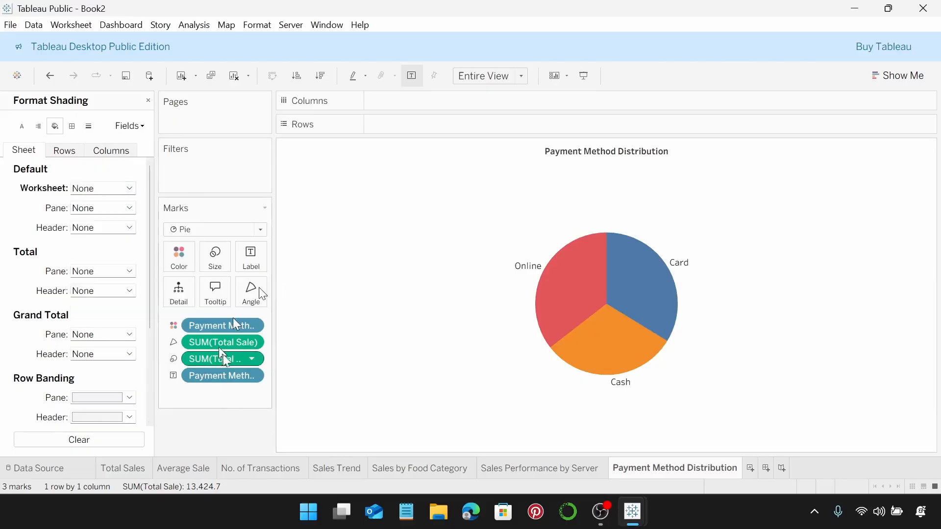
Edit the Payment Method colors and assign the custom color #86e3ce to Card.
{"action": "left_click", "coordinate": [183, 260]}
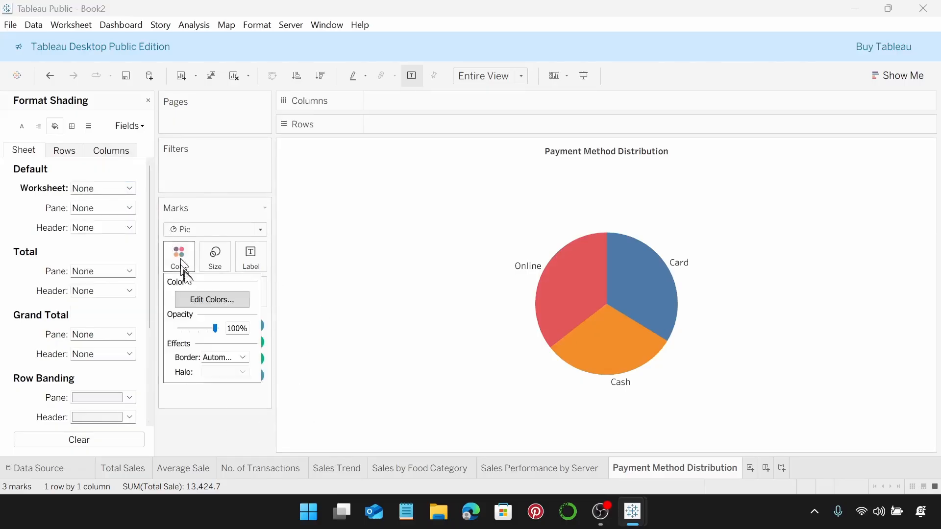
{"action": "left_click", "coordinate": [214, 301]}
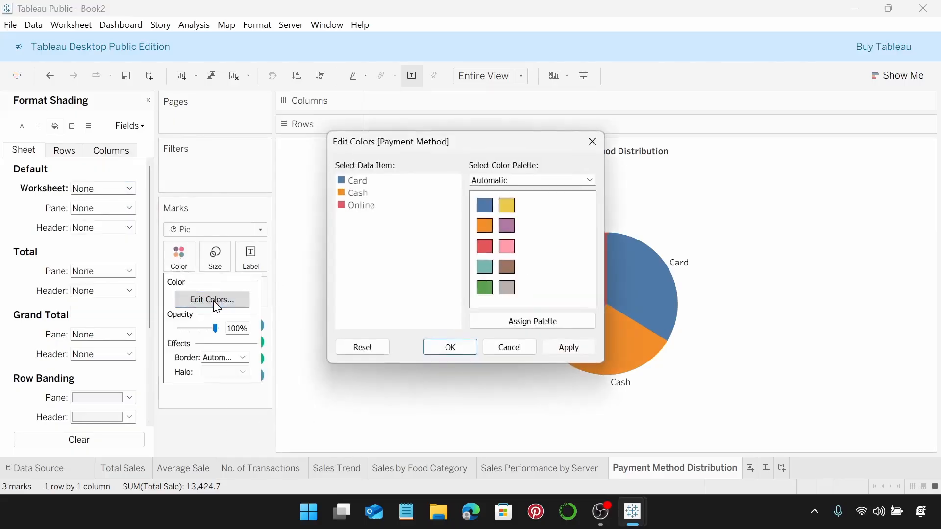
{"action": "double_click", "coordinate": [342, 182]}
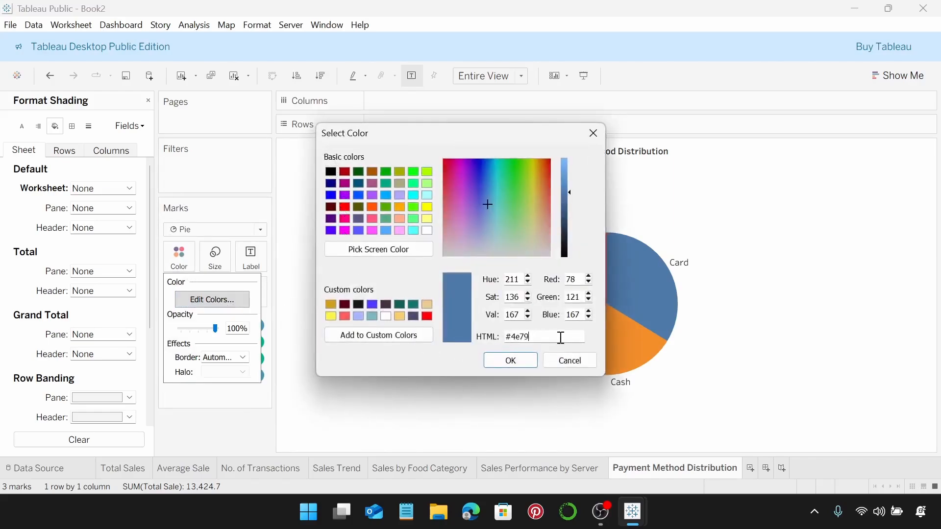
{"action": "key", "text": "BackSpace"}
{"action": "key", "text": "BackSpace"}
{"action": "key", "text": "BackSpace"}
{"action": "key", "text": "BackSpace"}
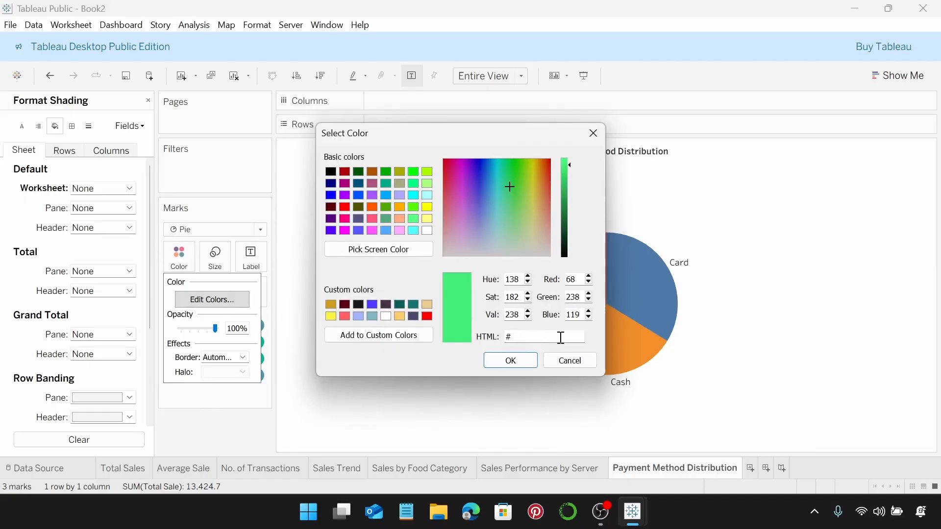
{"action": "type", "text": "86e3c"}
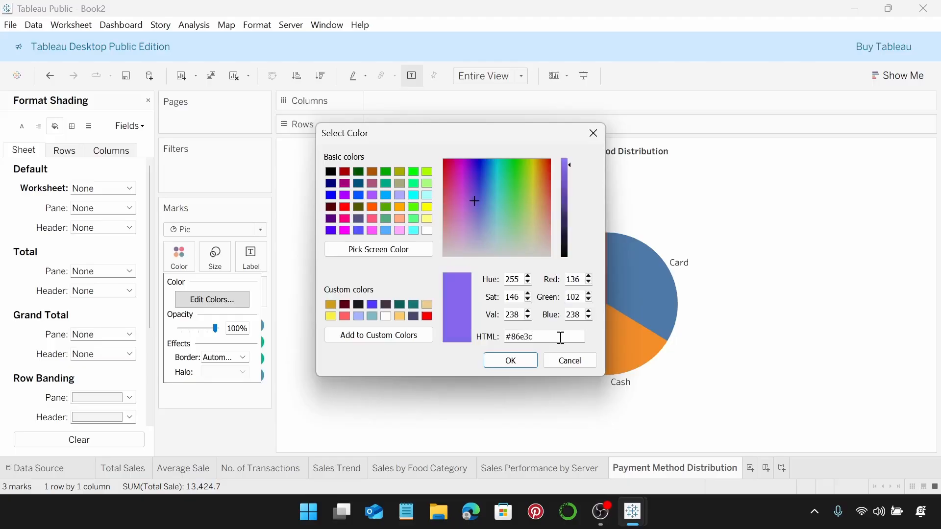
{"action": "type", "text": "e"}
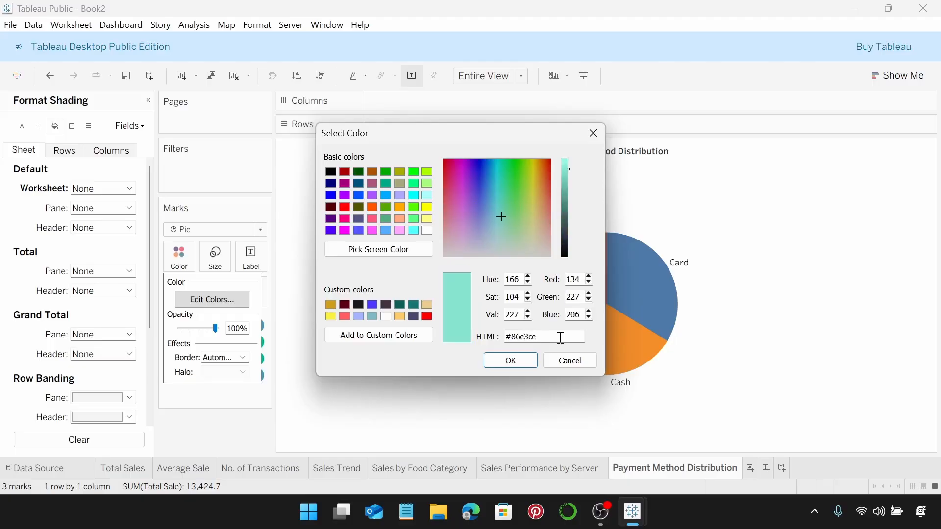
{"action": "key", "text": "Return"}
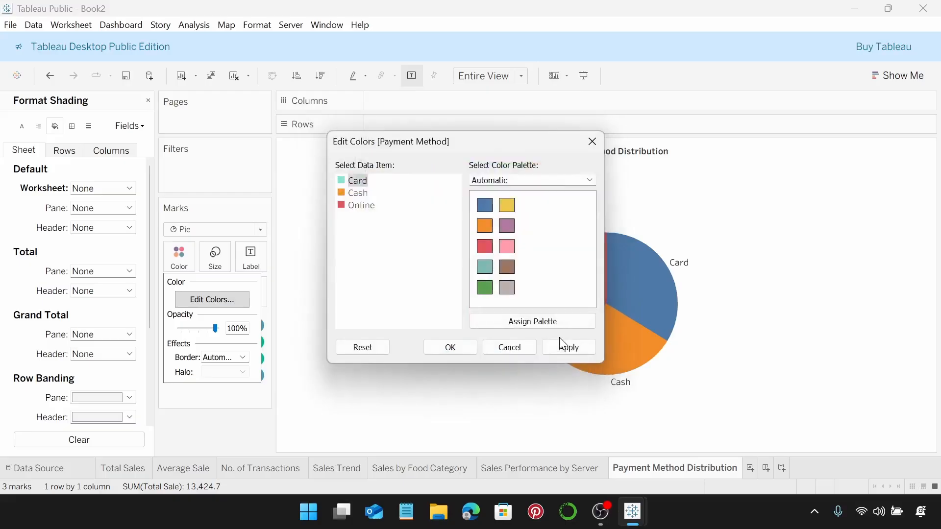
Assign the custom color #787ff6 to the Cash item.
{"action": "double_click", "coordinate": [341, 192]}
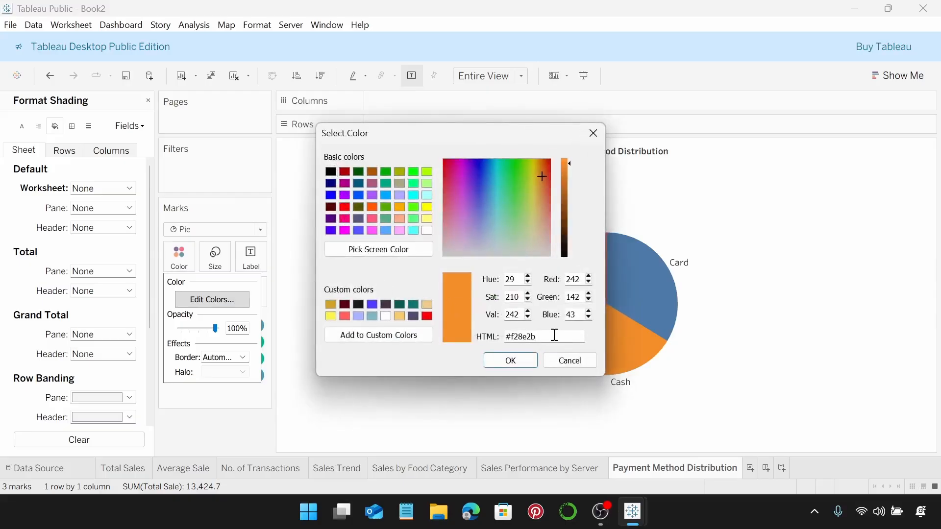
{"action": "key", "text": "BackSpace"}
{"action": "key", "text": "BackSpace"}
{"action": "key", "text": "BackSpace"}
{"action": "key", "text": "BackSpace"}
{"action": "key", "text": "BackSpace"}
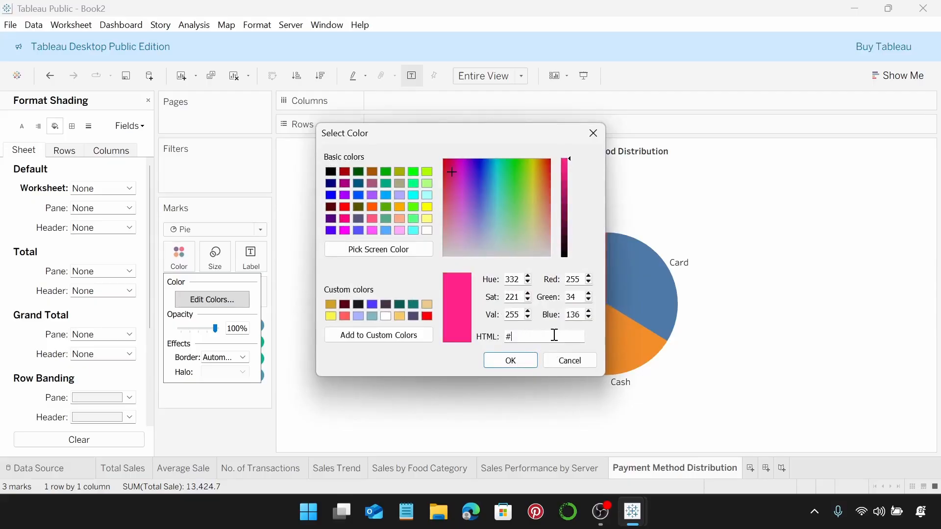
{"action": "type", "text": "787"}
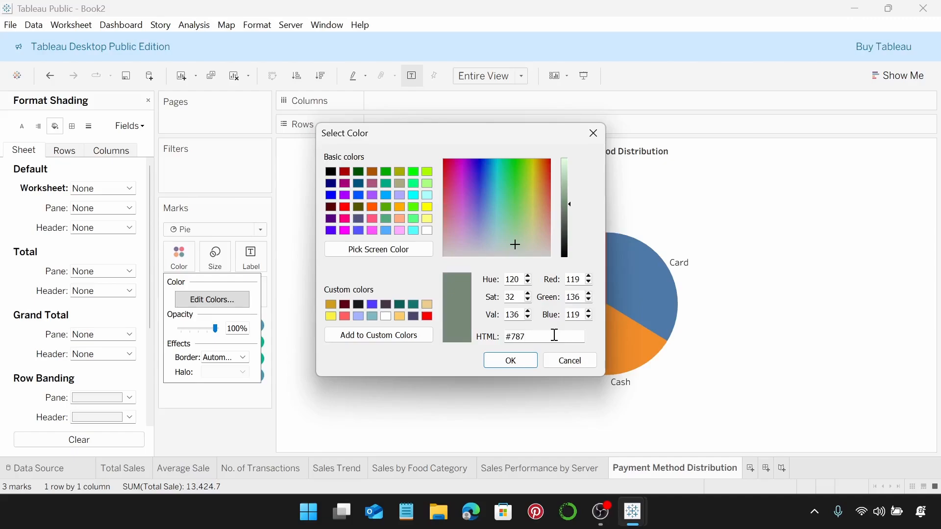
{"action": "type", "text": "ff6"}
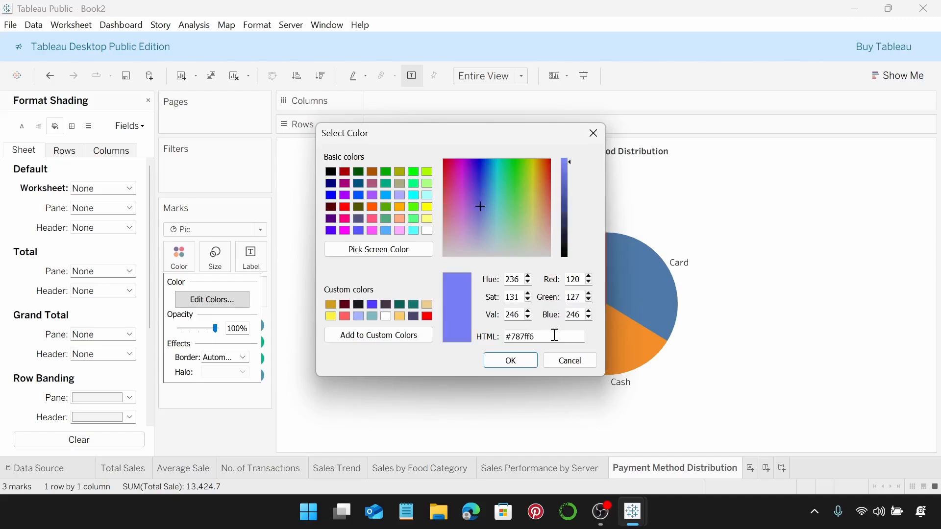
{"action": "left_click", "coordinate": [510, 360]}
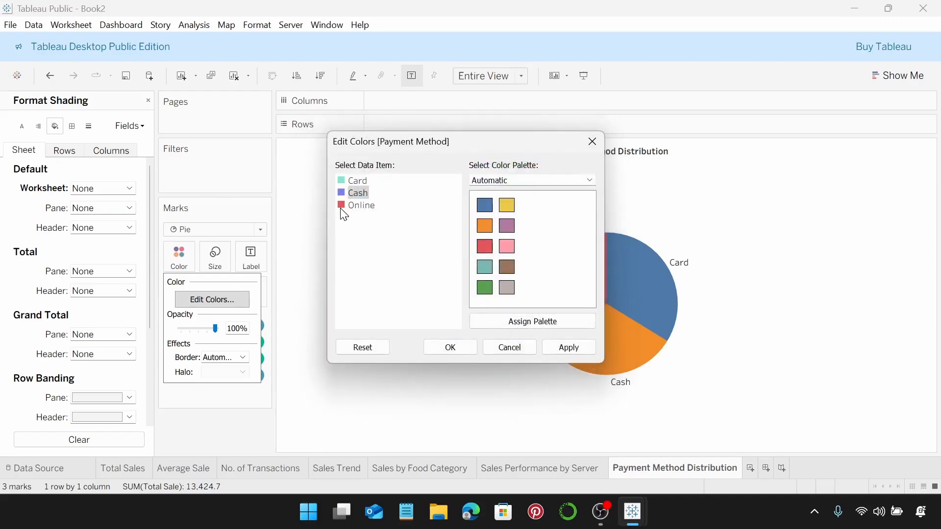
Assign the custom color #fa897b to the Online item and apply the edited Payment Method colors to the pie chart.
{"action": "double_click", "coordinate": [354, 206]}
{"action": "left_click", "coordinate": [552, 334]}
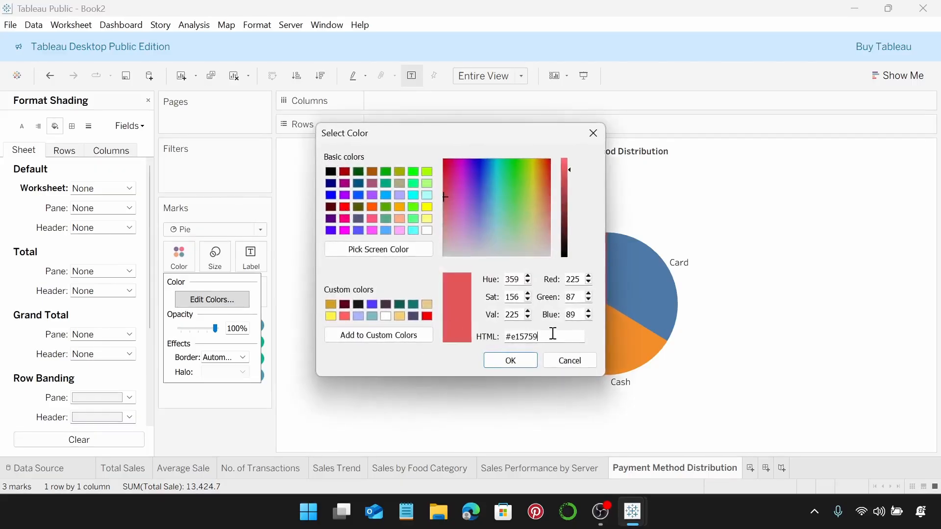
{"action": "key", "text": "BackSpace"}
{"action": "key", "text": "BackSpace"}
{"action": "key", "text": "BackSpace"}
{"action": "key", "text": "BackSpace"}
{"action": "key", "text": "BackSpace"}
{"action": "key", "text": "BackSpace"}
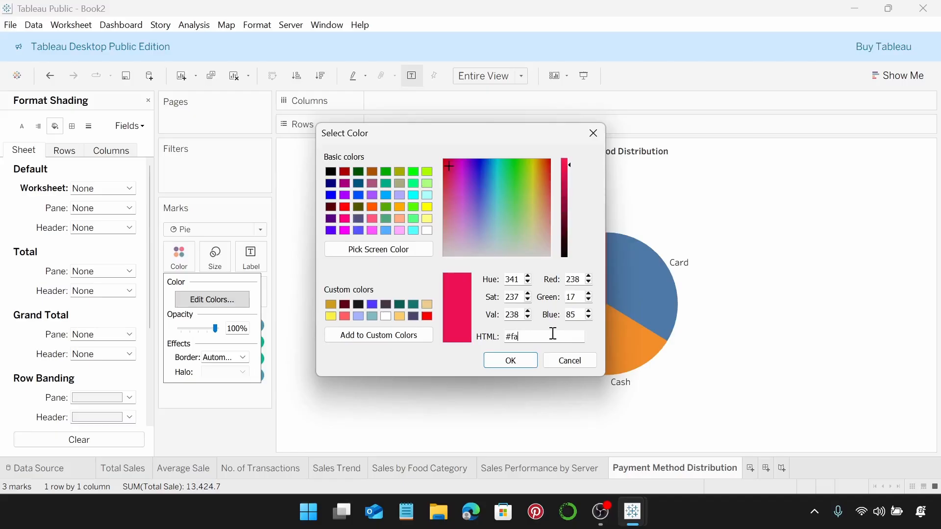
{"action": "type", "text": "fa89"}
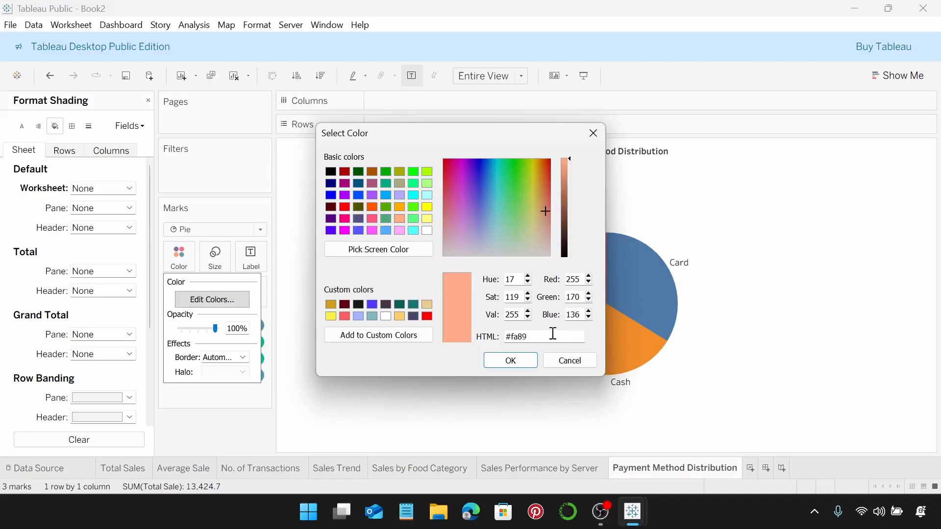
{"action": "type", "text": "7b"}
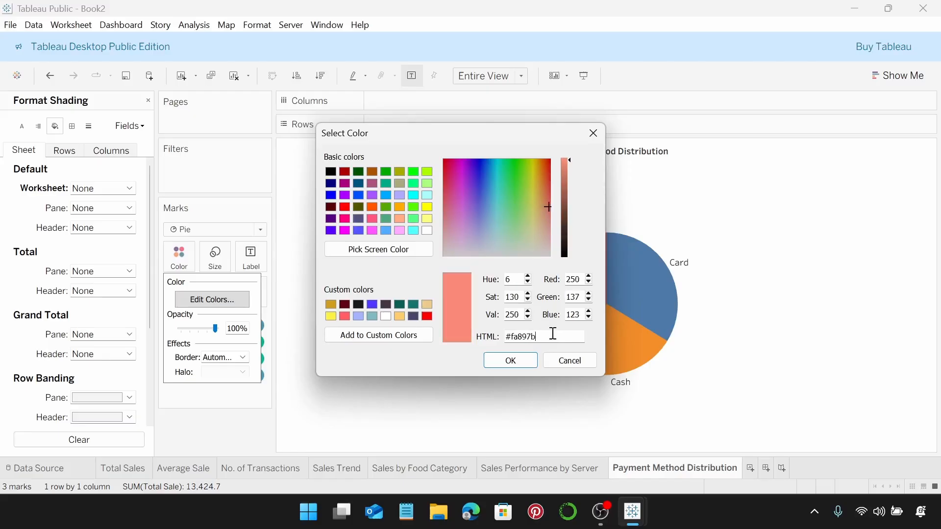
{"action": "left_click", "coordinate": [513, 360]}
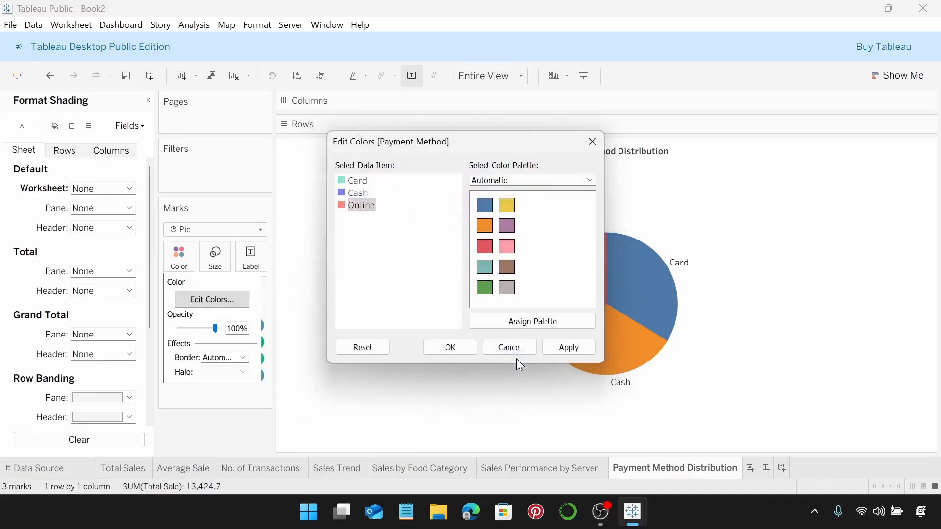
{"action": "left_click", "coordinate": [545, 350]}
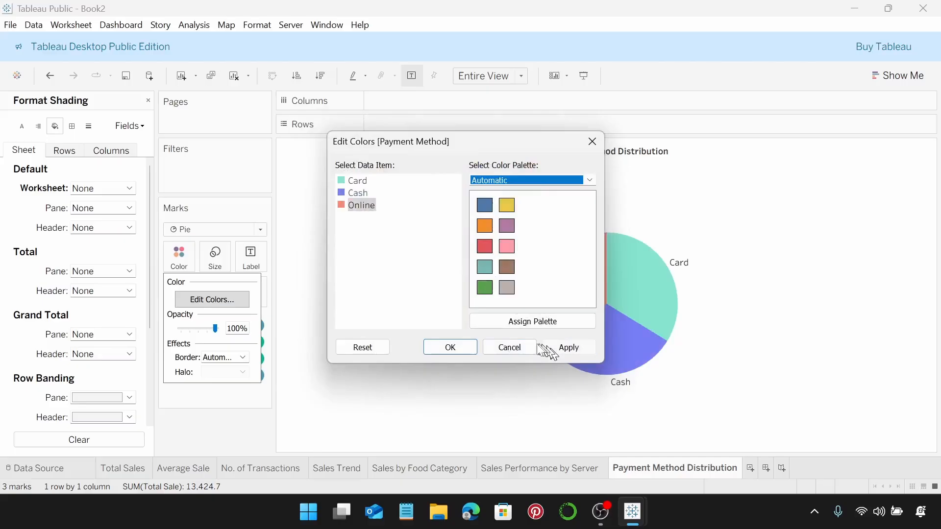
{"action": "left_click", "coordinate": [457, 351]}
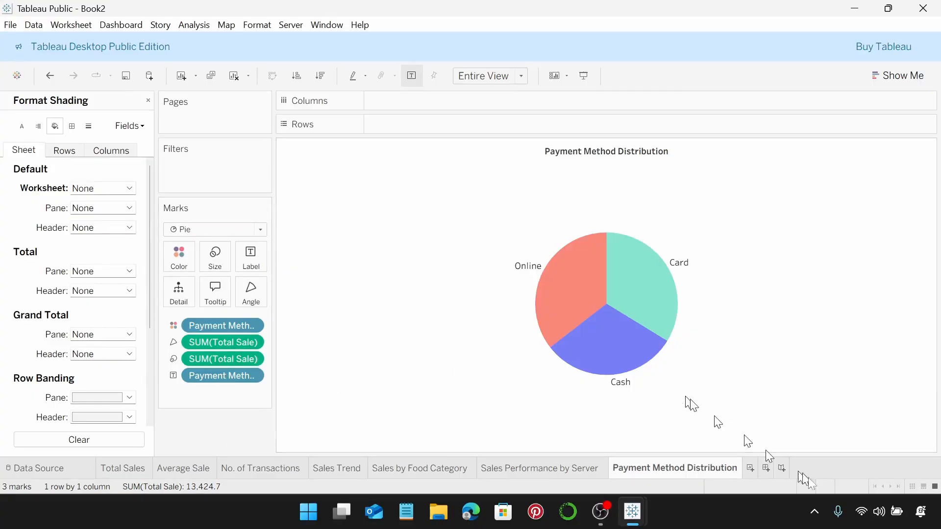
Add a new worksheet and name it Top-Selling Menu Items.
{"action": "left_click", "coordinate": [750, 468]}
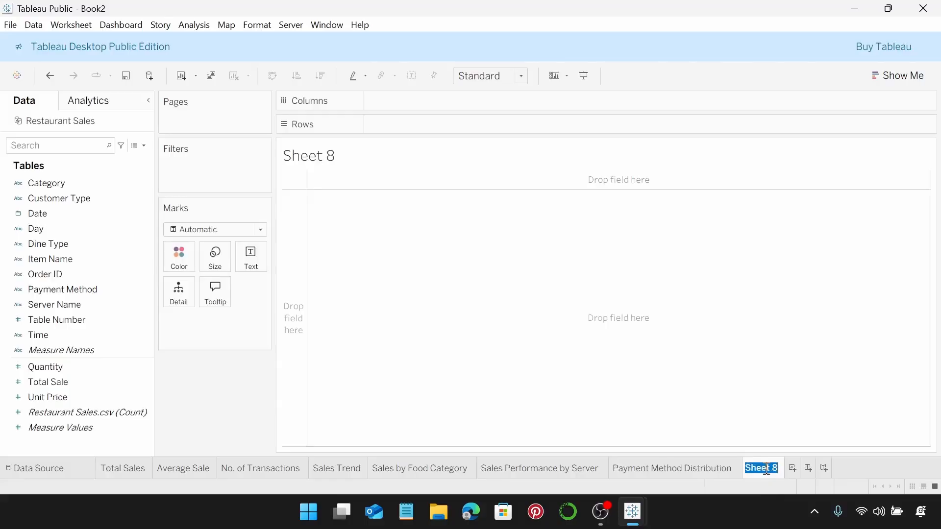
{"action": "type", "text": "Top-Selling "}
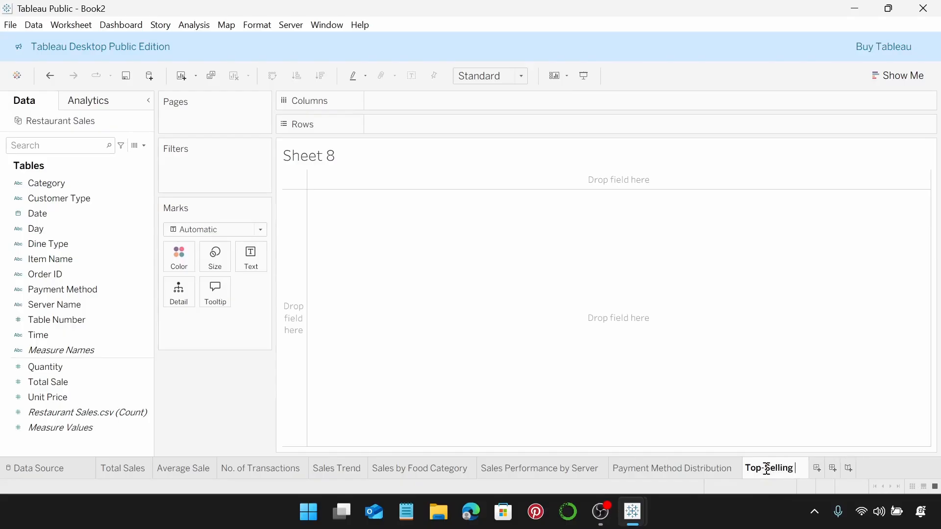
{"action": "type", "text": "M"}
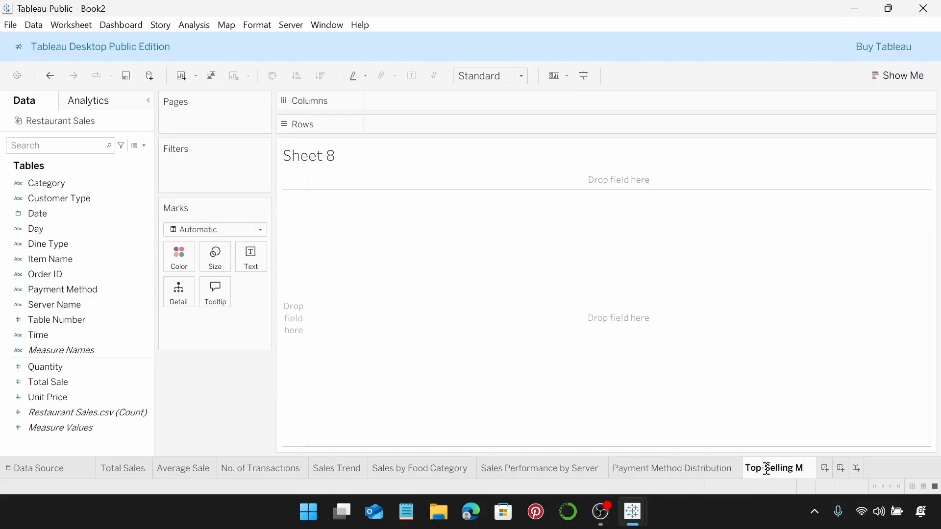
{"action": "type", "text": "enu Items"}
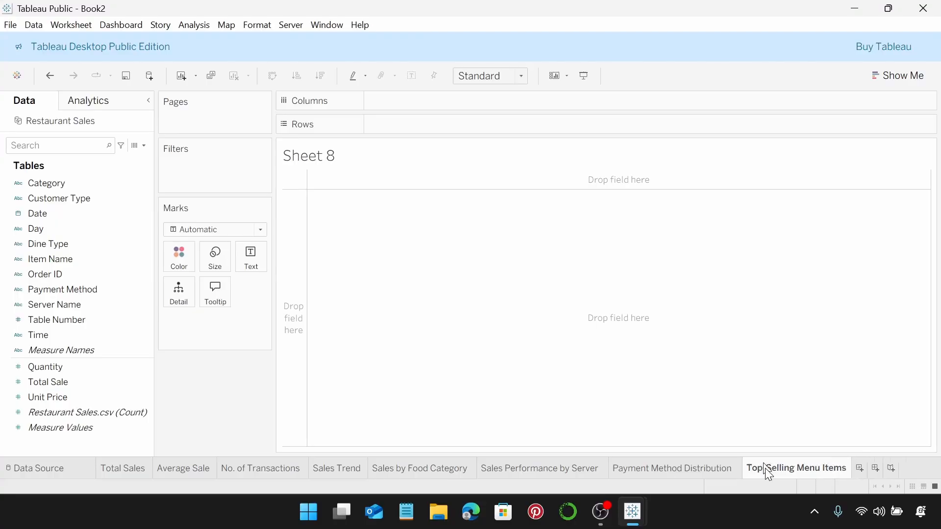
{"action": "key", "text": "Return"}
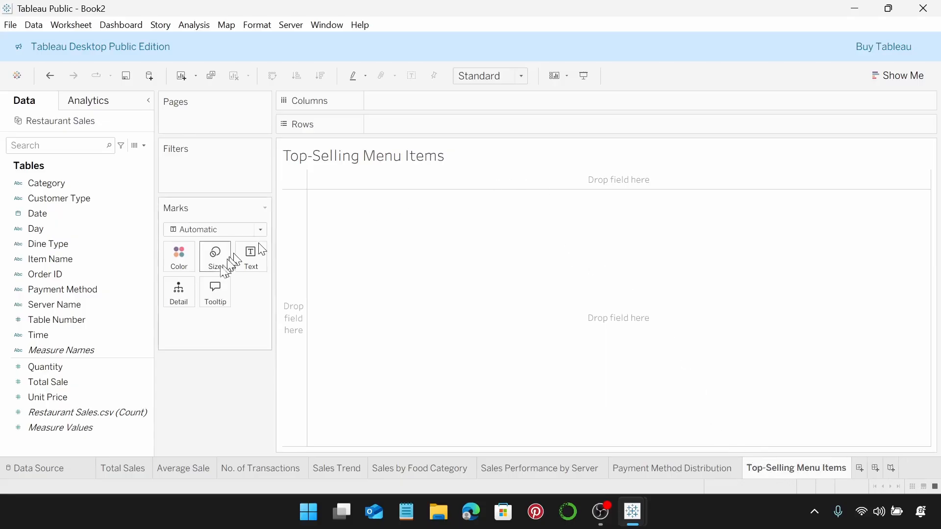
Build a bar chart with Item Name in the rows and the sum of Total Sale in the columns.
{"action": "left_click_drag", "start_coordinate": [80, 266], "coordinate": [448, 130]}
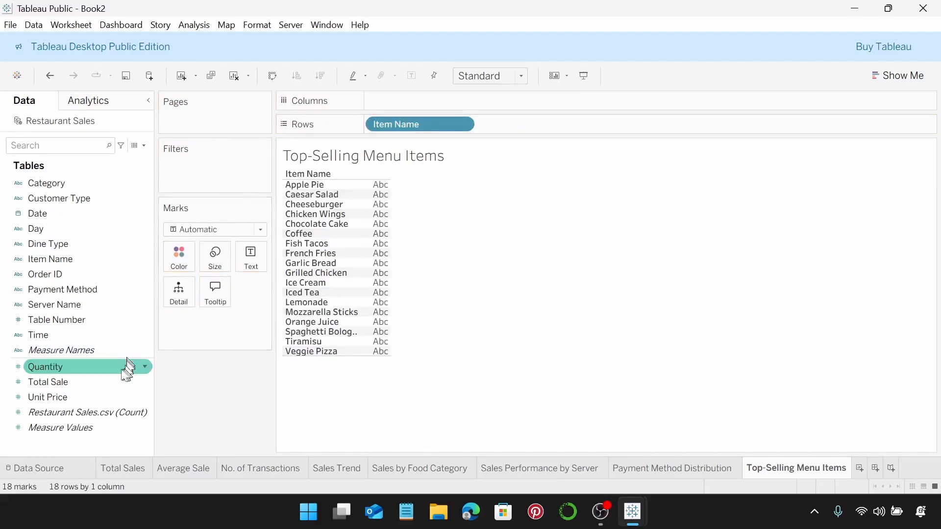
{"action": "left_click_drag", "start_coordinate": [95, 381], "coordinate": [428, 96]}
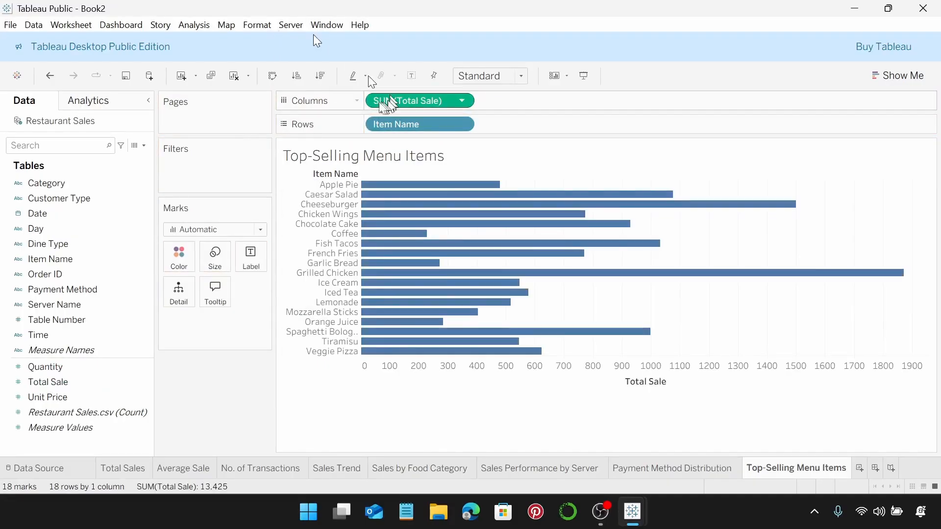
Sort the menu items in descending order of Total Sale and fit the chart to Entire View.
{"action": "left_click", "coordinate": [330, 84]}
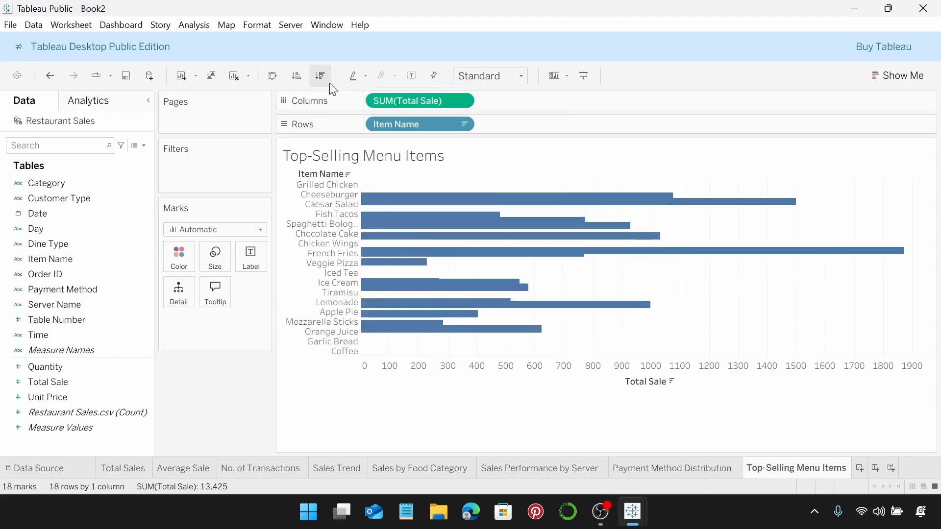
{"action": "left_click", "coordinate": [526, 73]}
{"action": "left_click", "coordinate": [520, 134]}
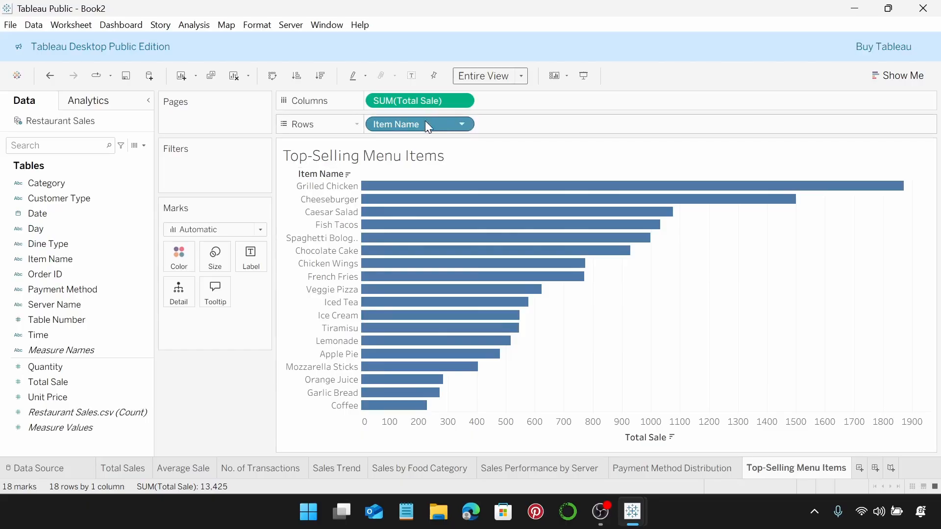
Filter Item Name by field to the top 10 by the sum of Total Sale.
{"action": "left_click_drag", "start_coordinate": [426, 122], "coordinate": [212, 167]}
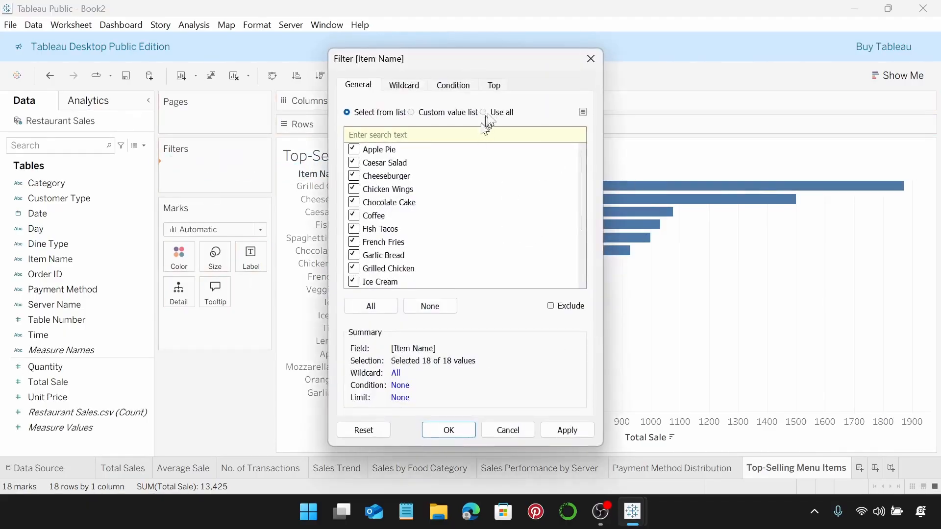
{"action": "left_click", "coordinate": [500, 85]}
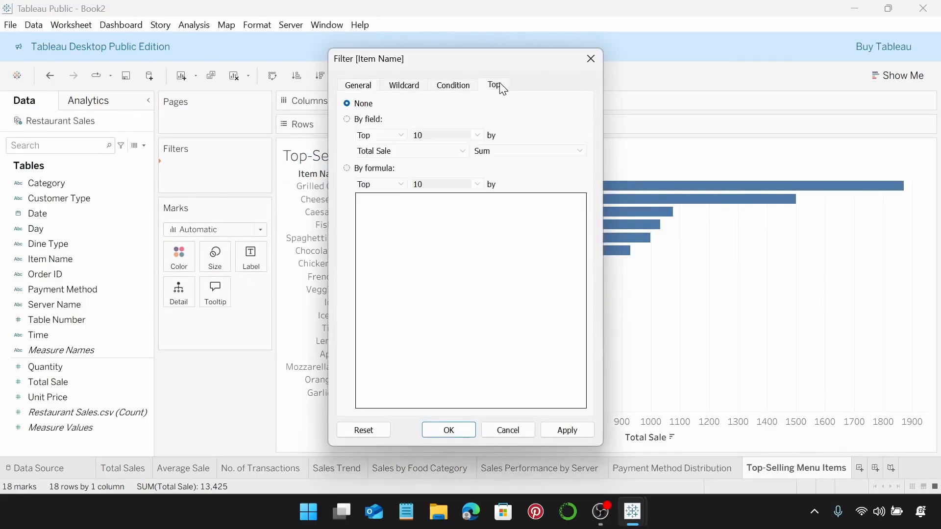
{"action": "left_click", "coordinate": [347, 120]}
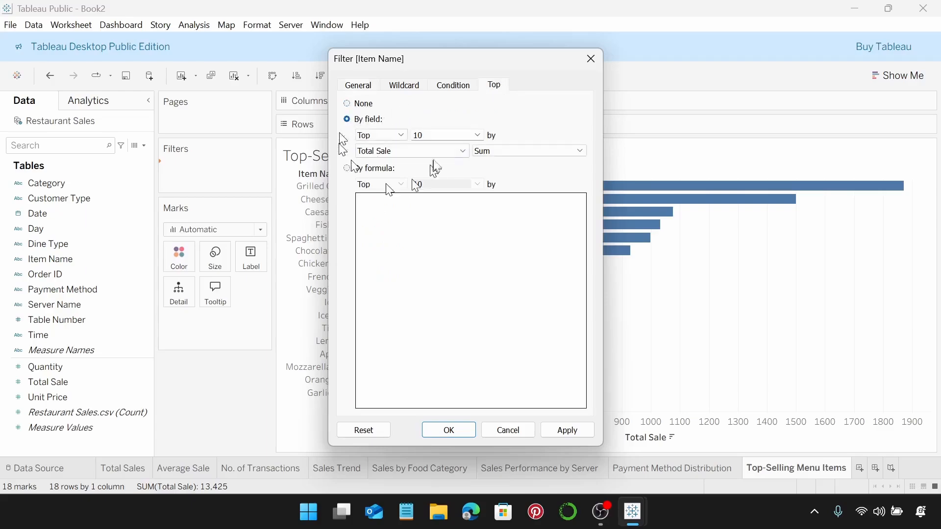
{"action": "left_click", "coordinate": [463, 431]}
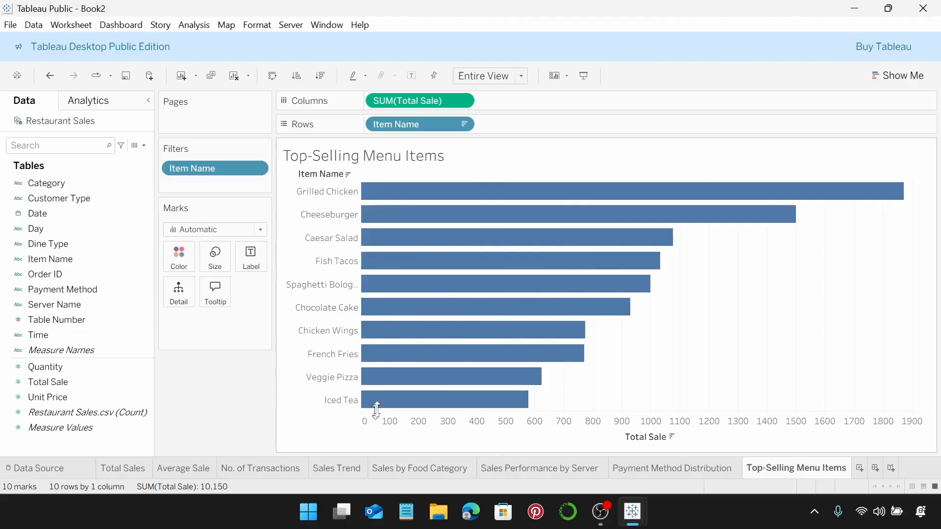
Format the Top-Selling Menu Items sheet title in Tableau Semibold, size 9, and center it.
{"action": "double_click", "coordinate": [444, 156]}
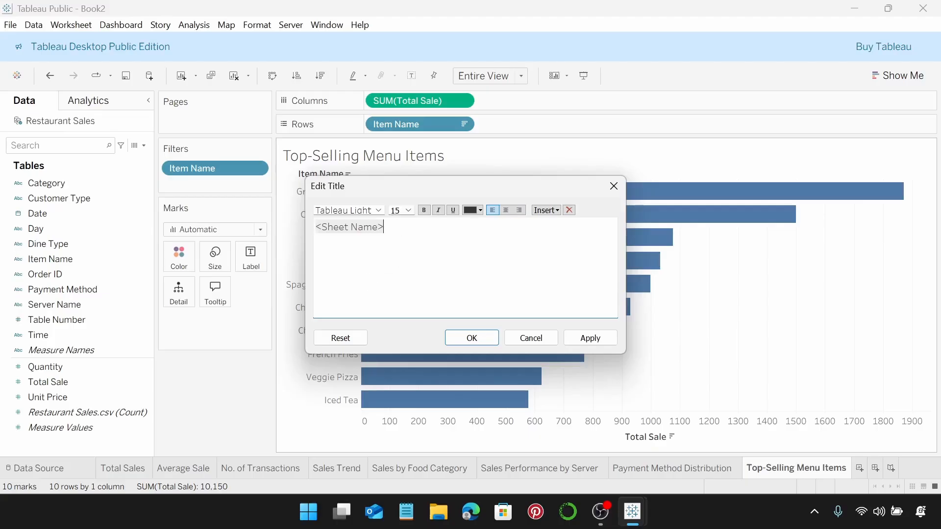
{"action": "left_click_drag", "start_coordinate": [395, 227], "coordinate": [280, 226]}
{"action": "left_click", "coordinate": [381, 211]}
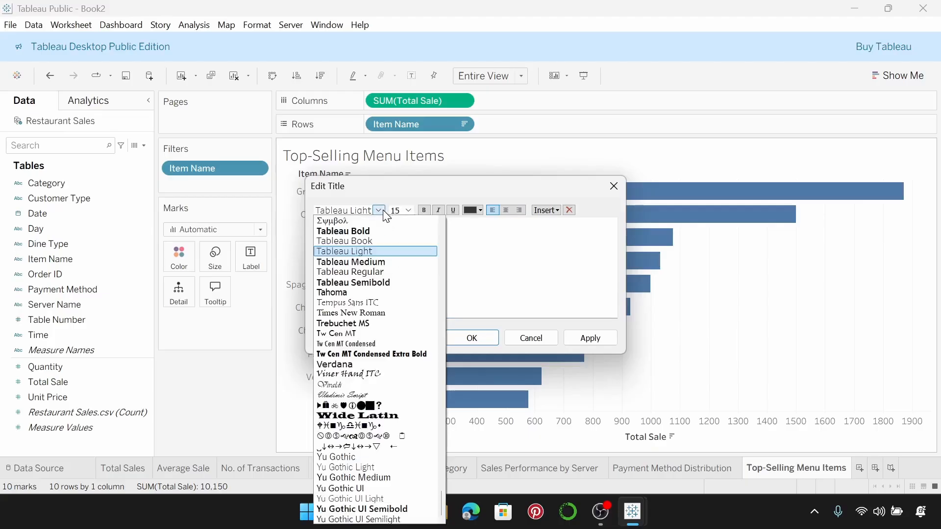
{"action": "left_click", "coordinate": [373, 285]}
{"action": "left_click", "coordinate": [409, 210]}
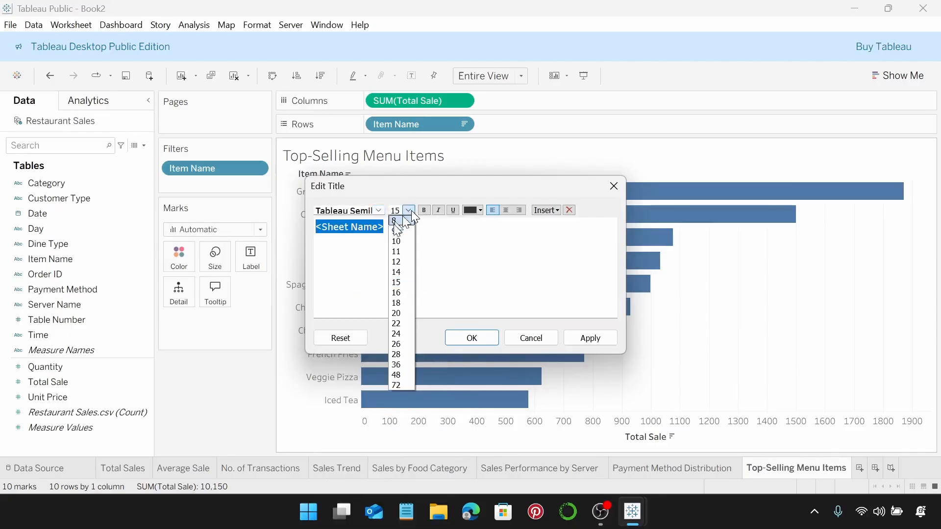
{"action": "left_click", "coordinate": [395, 231]}
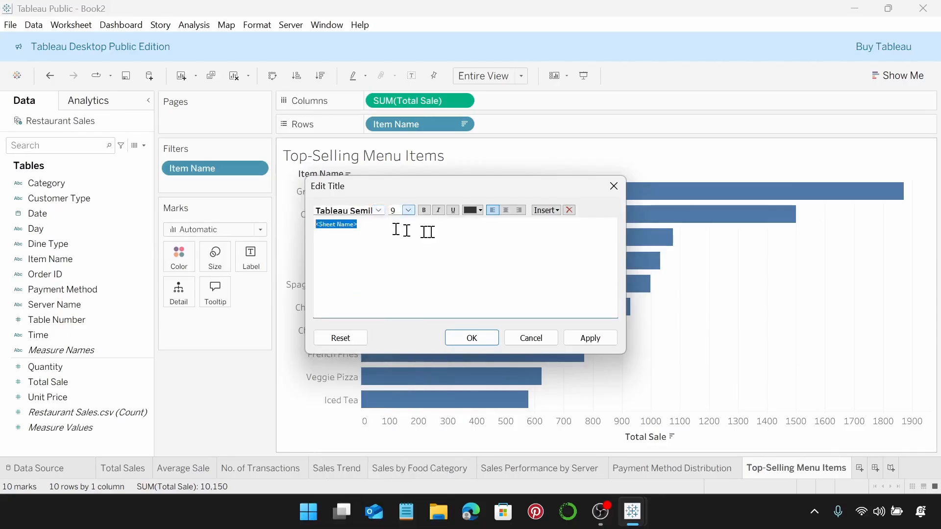
{"action": "left_click", "coordinate": [506, 211]}
{"action": "left_click", "coordinate": [475, 337]}
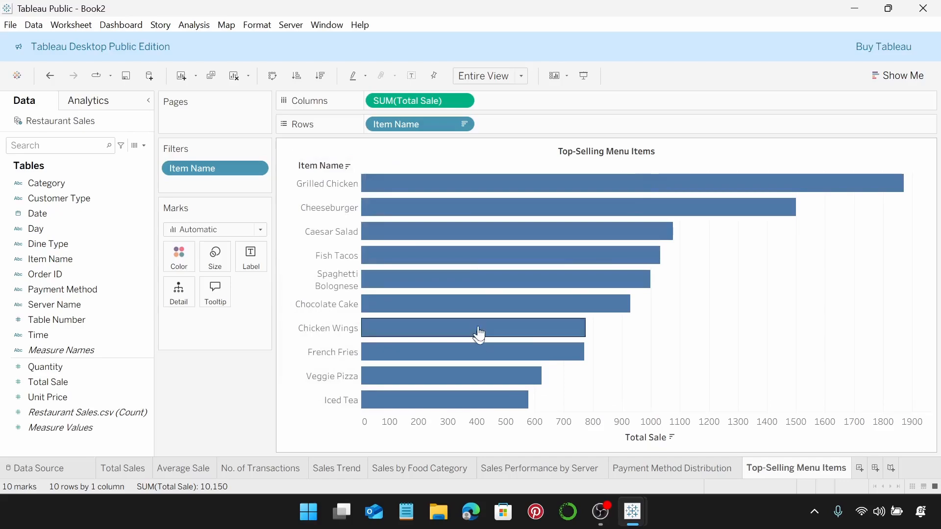
Hide the Item Name field label for rows and remove the title of the Total Sale axis.
{"action": "right_click", "coordinate": [329, 169]}
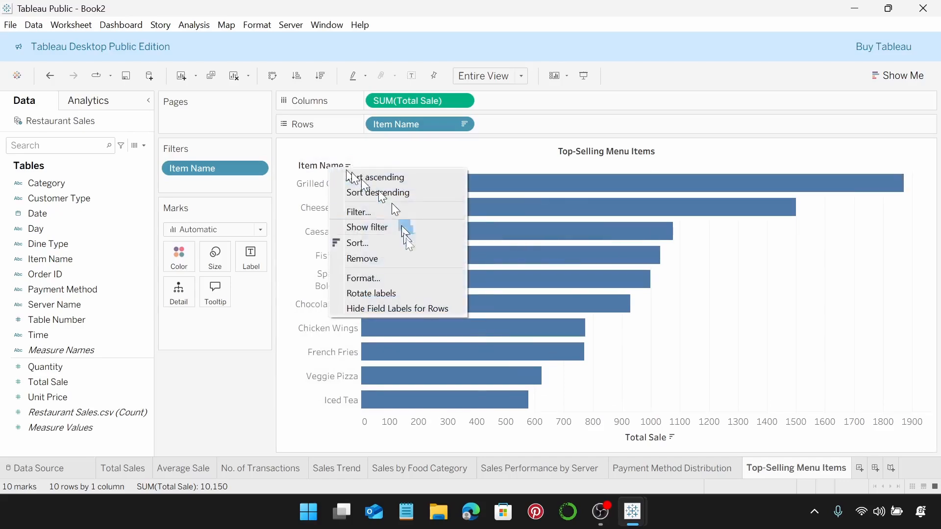
{"action": "left_click", "coordinate": [413, 309]}
{"action": "right_click", "coordinate": [643, 437]}
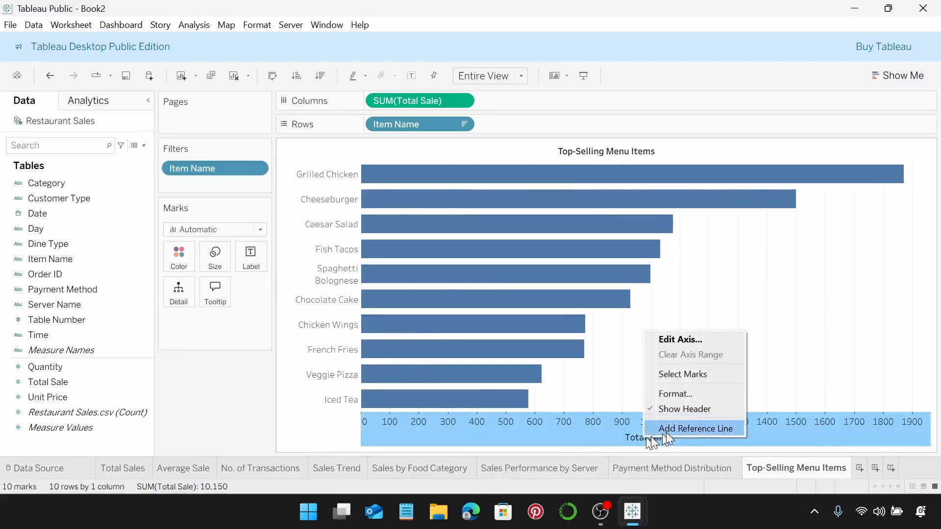
{"action": "left_click", "coordinate": [688, 341]}
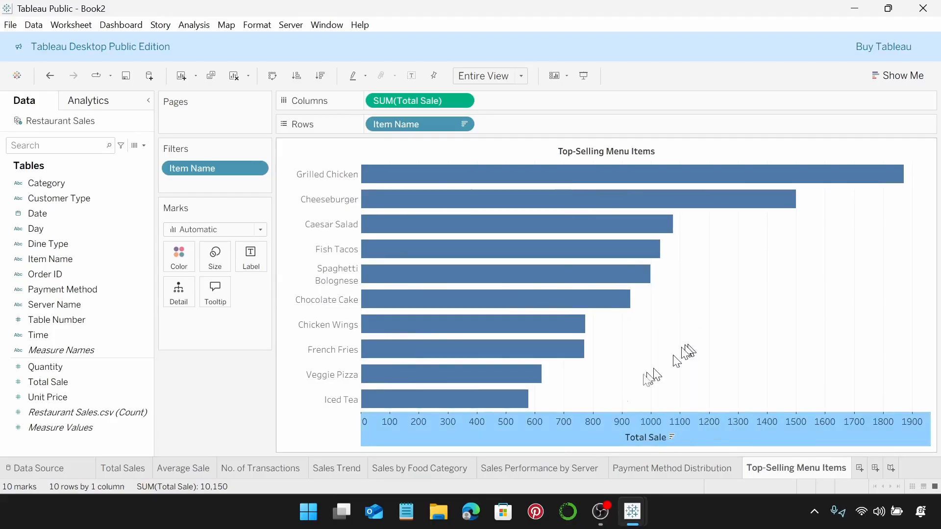
{"action": "left_click", "coordinate": [483, 353]}
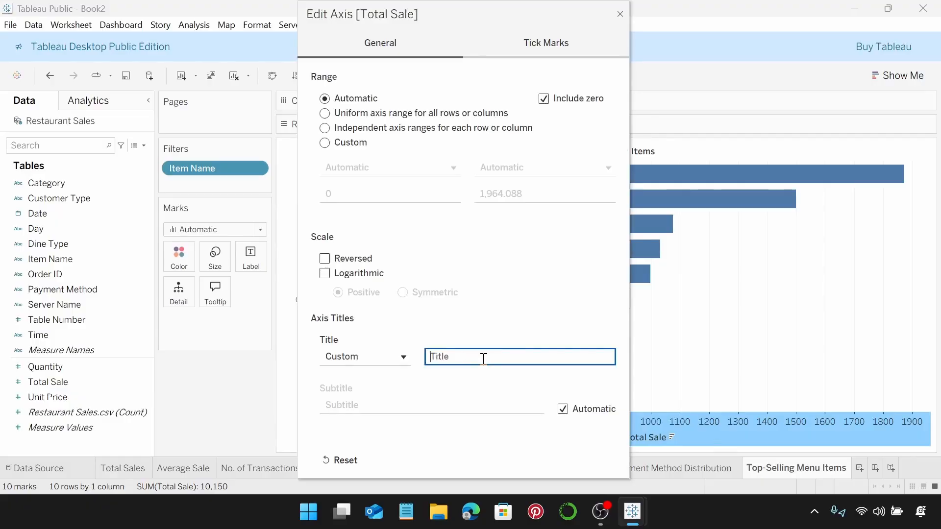
{"action": "left_click", "coordinate": [620, 14]}
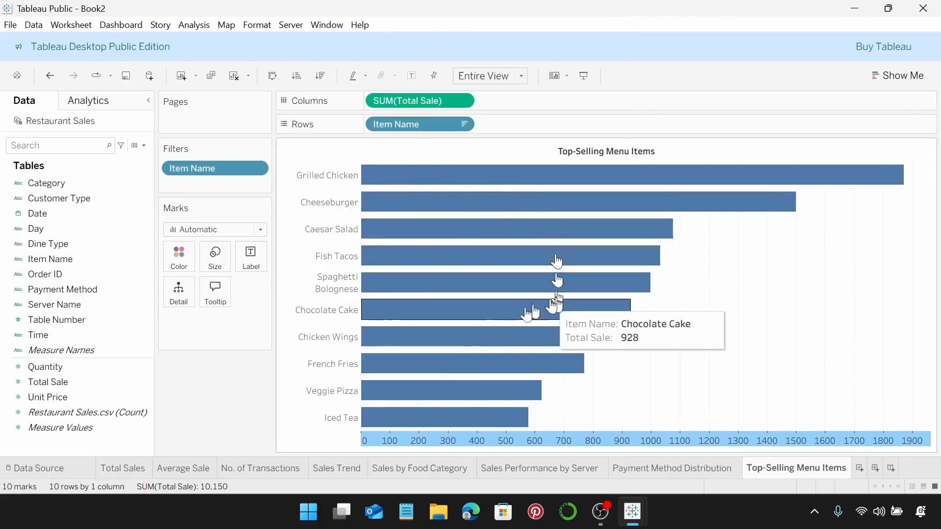
Set the default worksheet shading of the Top-Selling Menu Items sheet to None.
{"action": "right_click", "coordinate": [653, 322]}
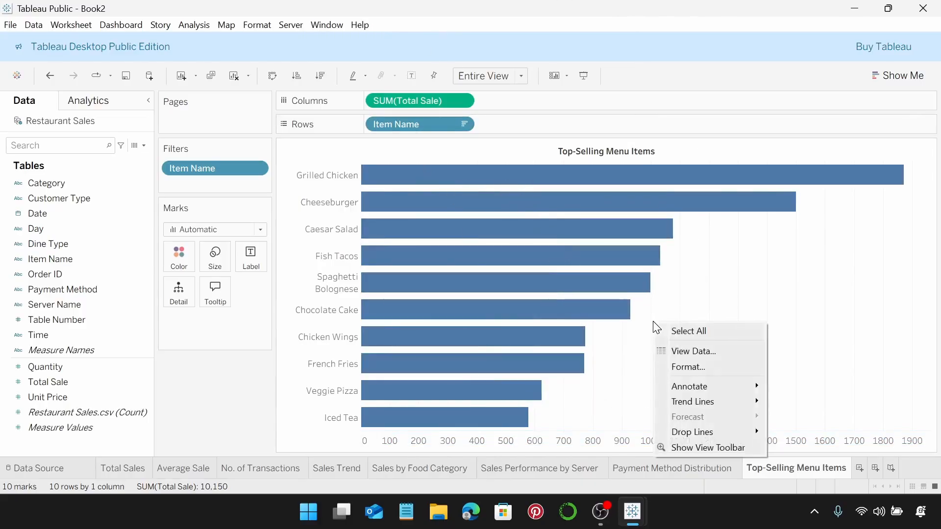
{"action": "left_click", "coordinate": [724, 366]}
{"action": "left_click", "coordinate": [55, 126]}
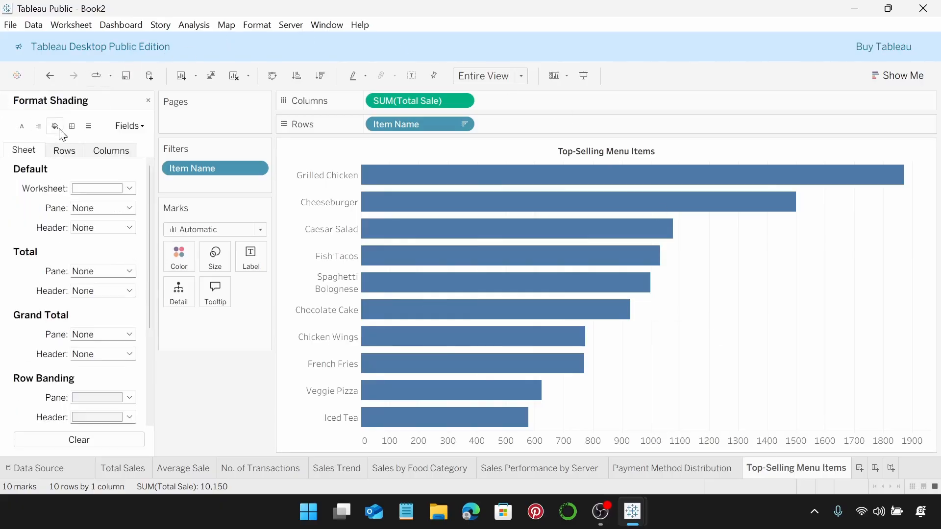
{"action": "left_click", "coordinate": [130, 190]}
{"action": "left_click", "coordinate": [134, 204]}
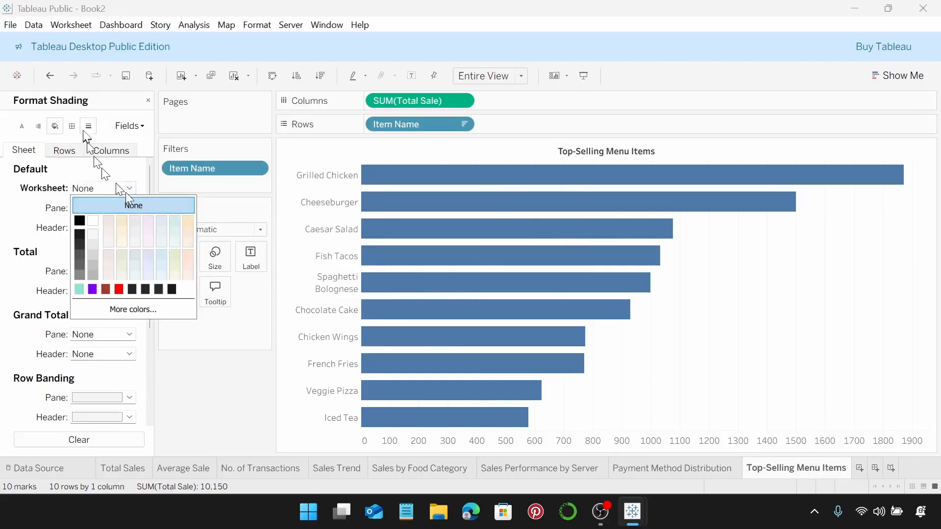
Set the sheet's grid lines to None.
{"action": "left_click", "coordinate": [88, 125]}
{"action": "left_click", "coordinate": [138, 189]}
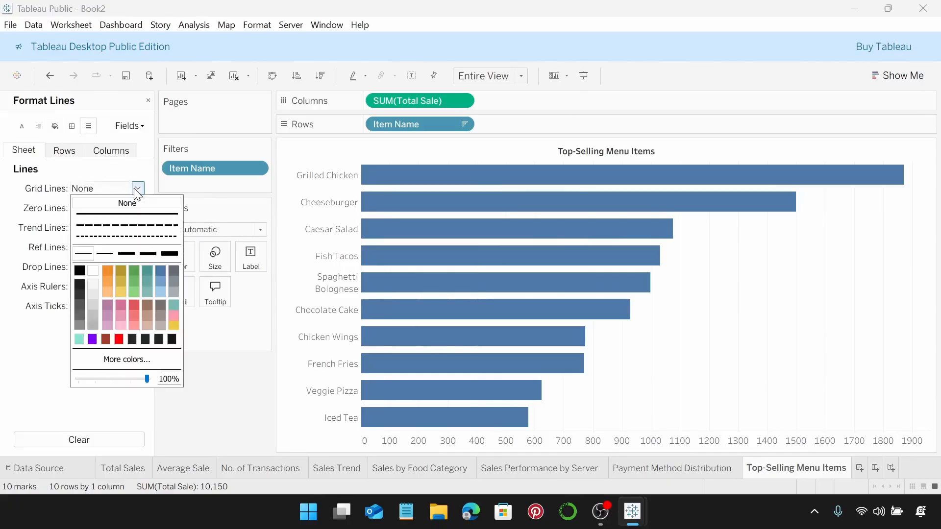
{"action": "left_click", "coordinate": [131, 203]}
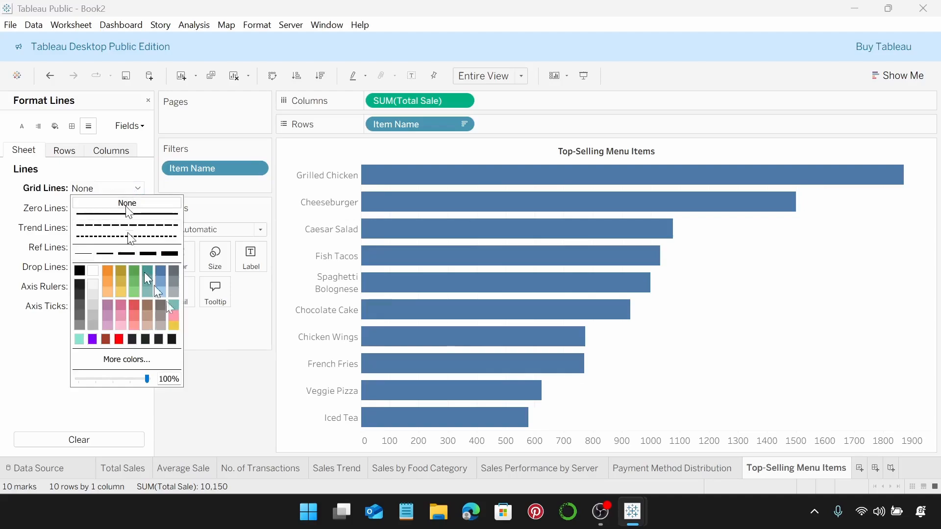
Format the Item Name row headers in black at font size 8.
{"action": "right_click", "coordinate": [316, 241]}
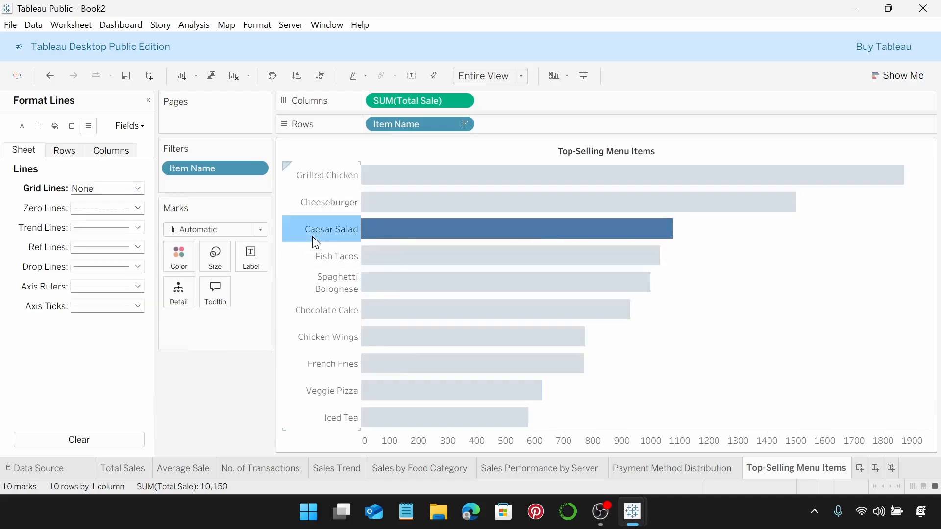
{"action": "left_click", "coordinate": [366, 300]}
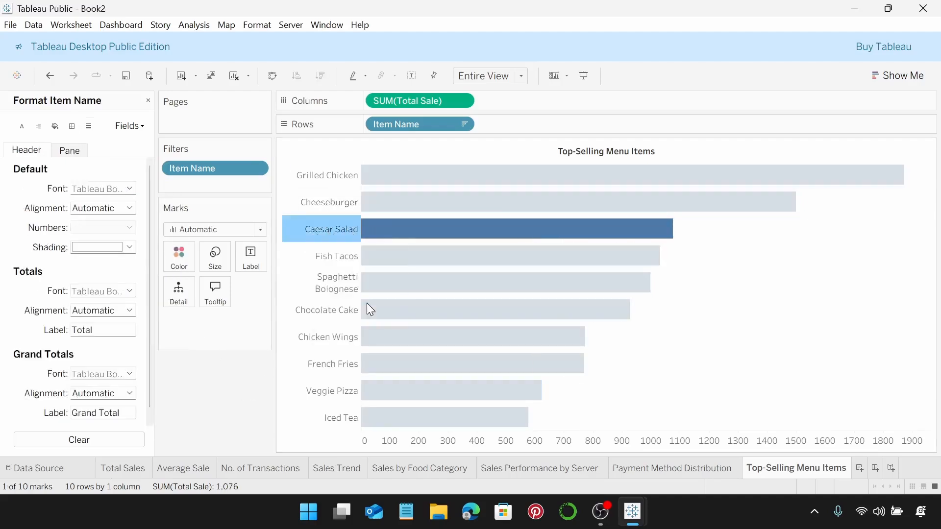
{"action": "left_click", "coordinate": [130, 189]}
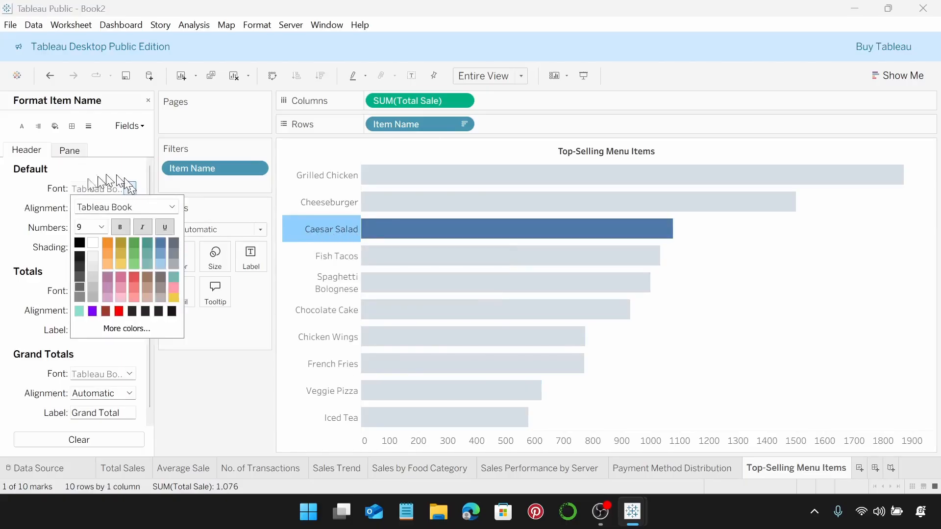
{"action": "left_click", "coordinate": [100, 227]}
{"action": "left_click", "coordinate": [96, 240]}
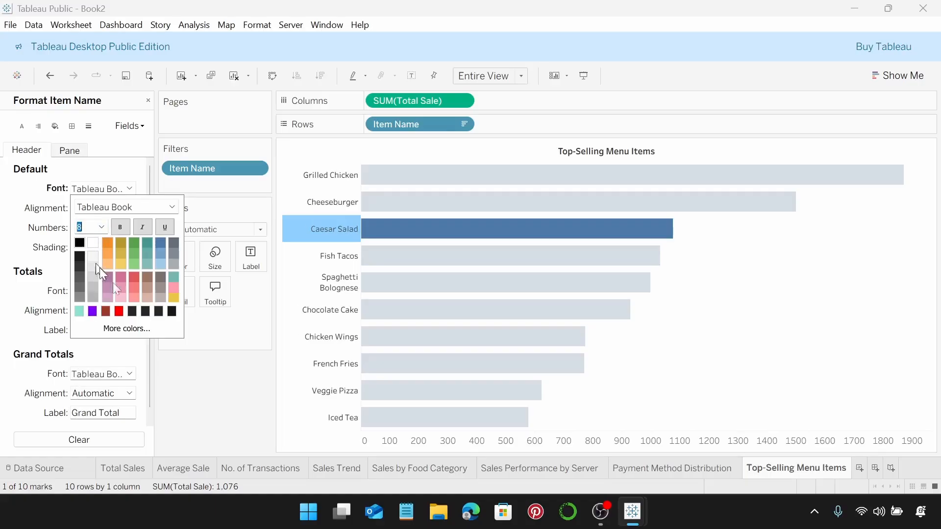
Format the Total Sale axis labels in black at font size 8.
{"action": "left_click", "coordinate": [452, 438]}
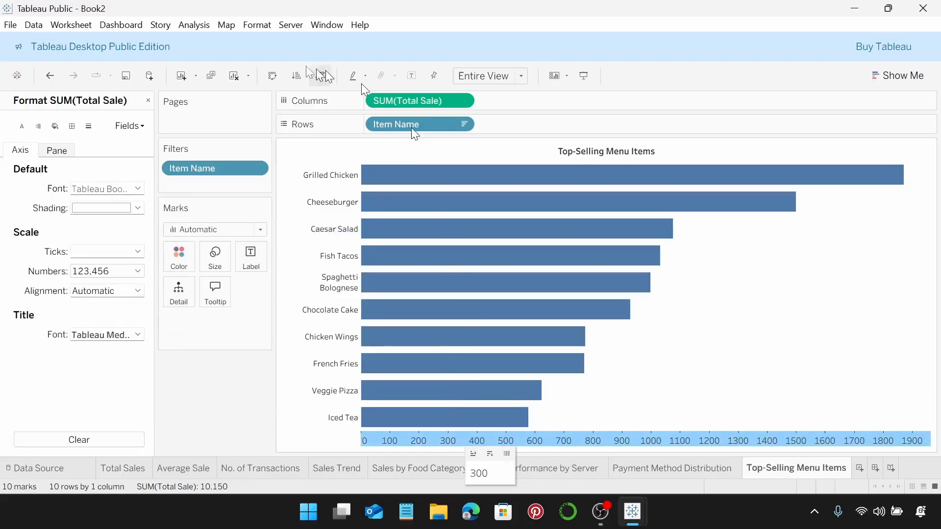
{"action": "left_click", "coordinate": [138, 189]}
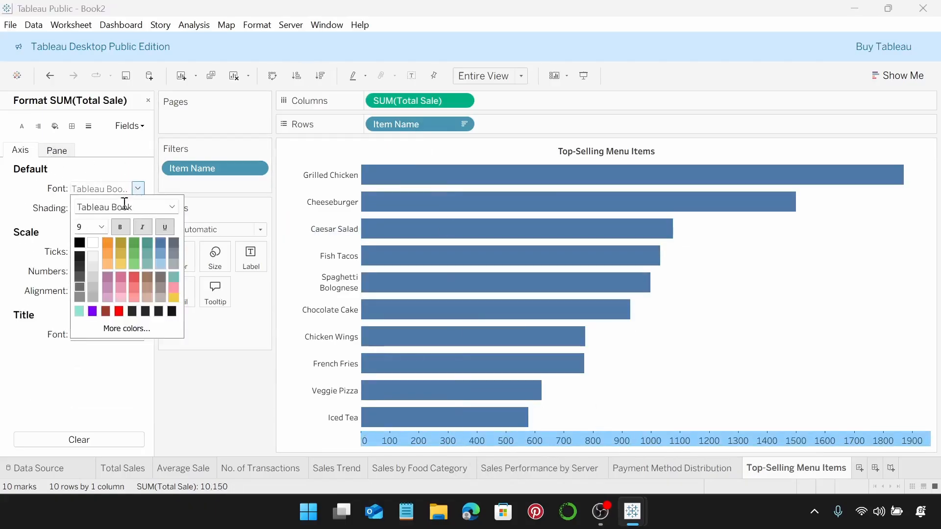
{"action": "left_click", "coordinate": [105, 226]}
{"action": "left_click", "coordinate": [98, 238]}
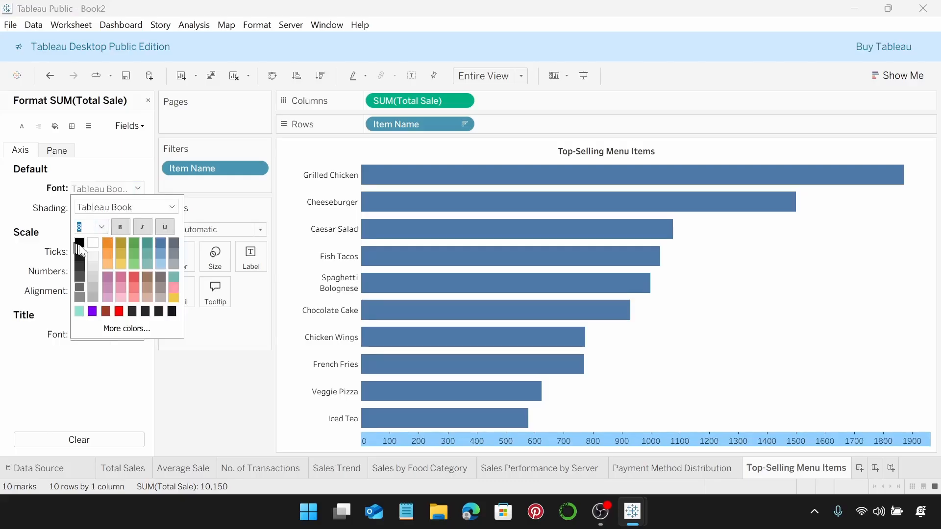
{"action": "left_click", "coordinate": [80, 244]}
{"action": "left_click", "coordinate": [116, 365]}
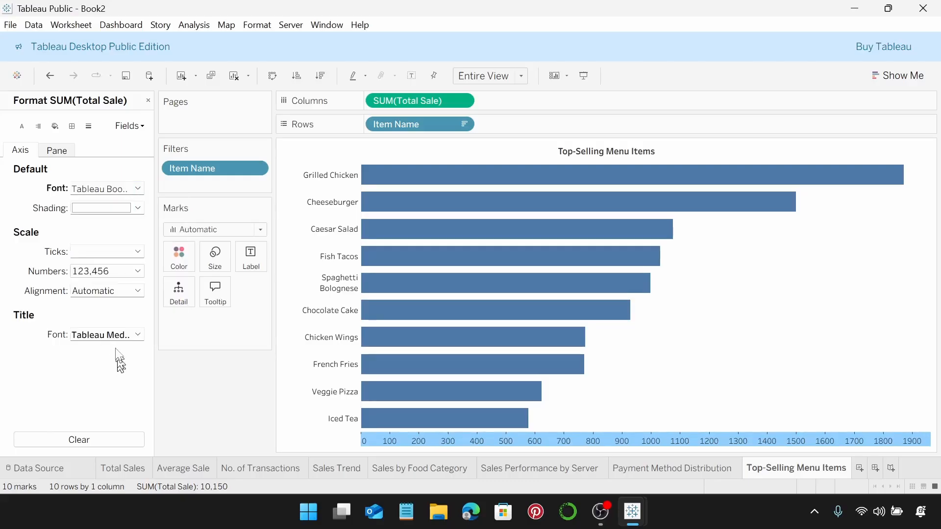
Set the Total Sale axis numbers to Currency (Custom) with 0 decimal places and a $ prefix.
{"action": "left_click", "coordinate": [141, 274]}
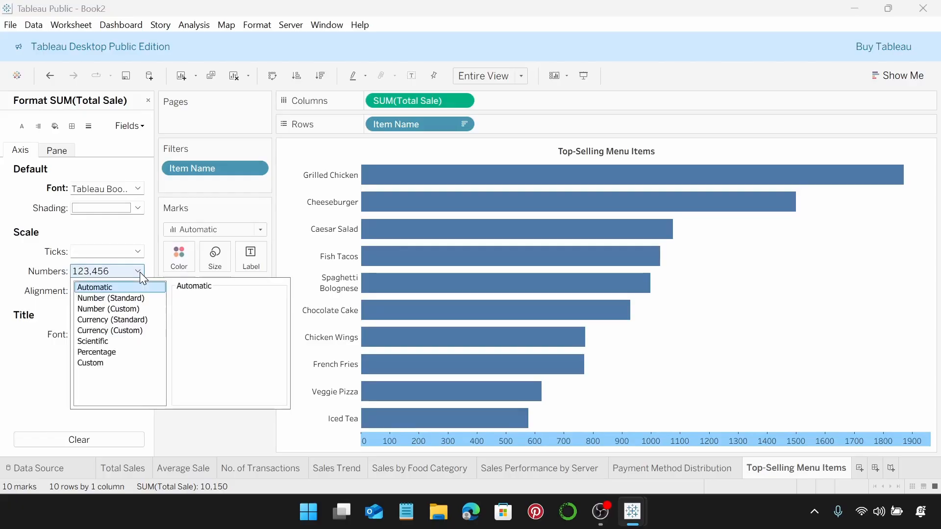
{"action": "left_click", "coordinate": [140, 331]}
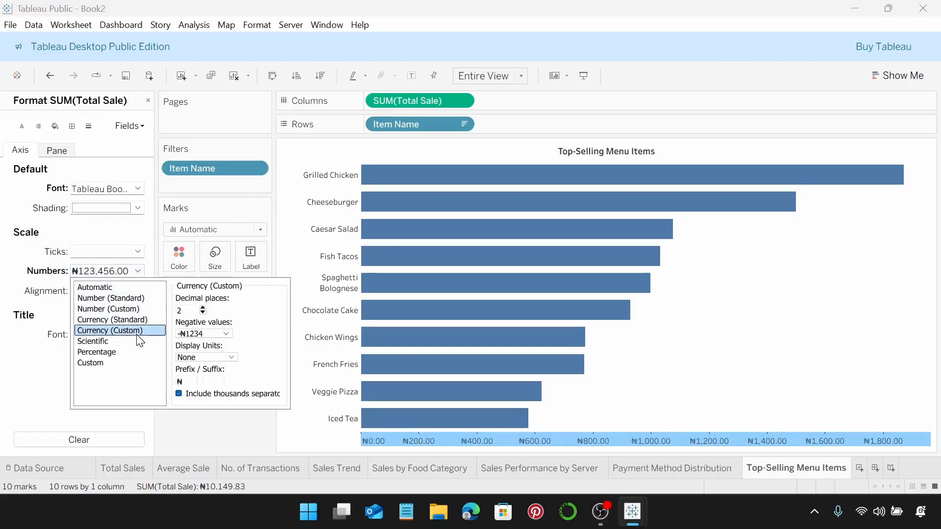
{"action": "left_click", "coordinate": [203, 313]}
{"action": "left_click", "coordinate": [203, 314]}
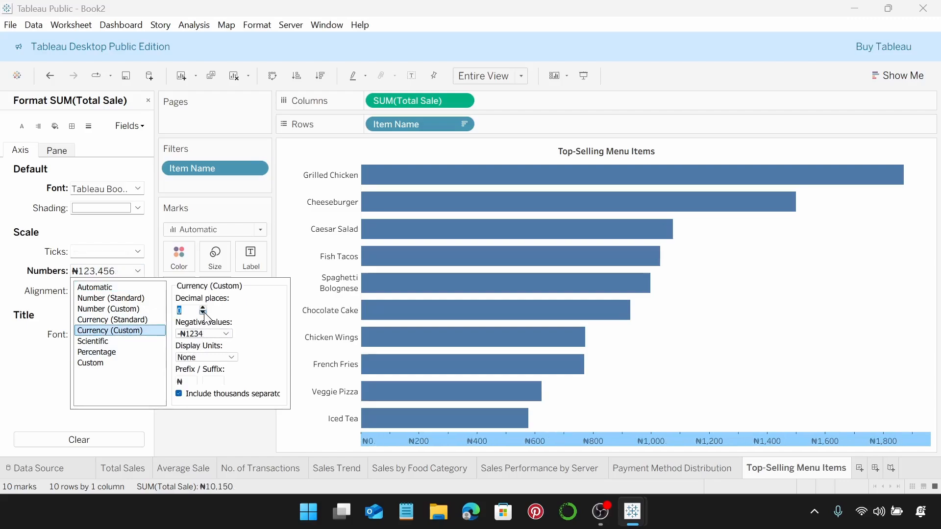
{"action": "left_click", "coordinate": [195, 379]}
{"action": "key", "text": "BackSpace"}
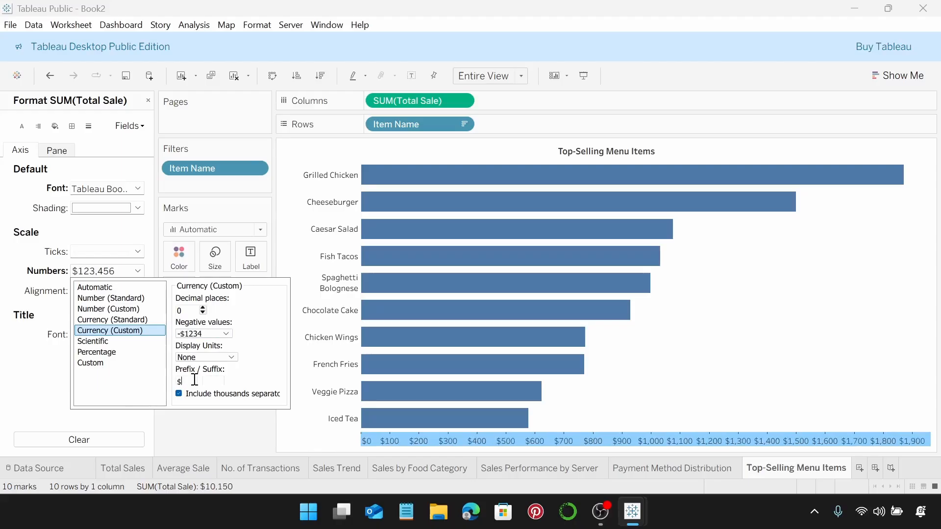
{"action": "left_click", "coordinate": [211, 429]}
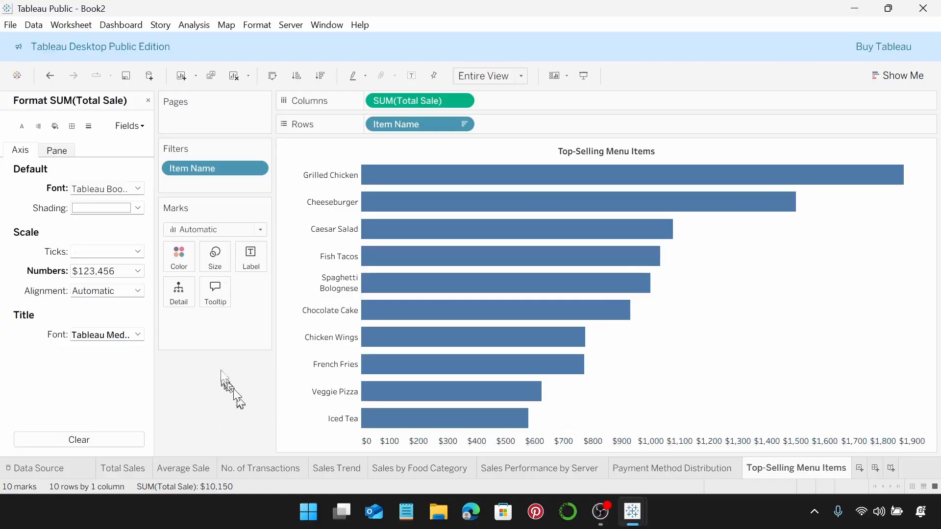
Color the bars of the Top-Selling Menu Items chart light mint green.
{"action": "left_click", "coordinate": [180, 261]}
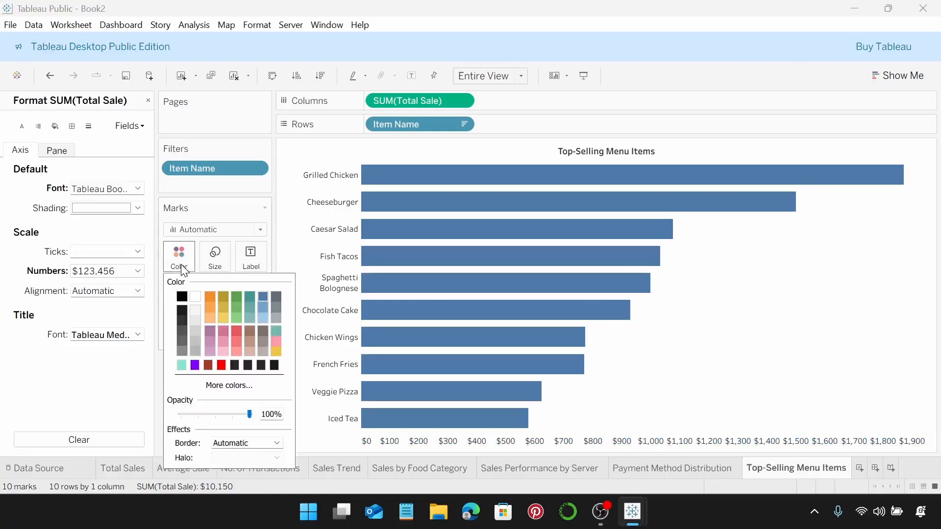
{"action": "left_click", "coordinate": [181, 366]}
{"action": "left_click", "coordinate": [628, 396]}
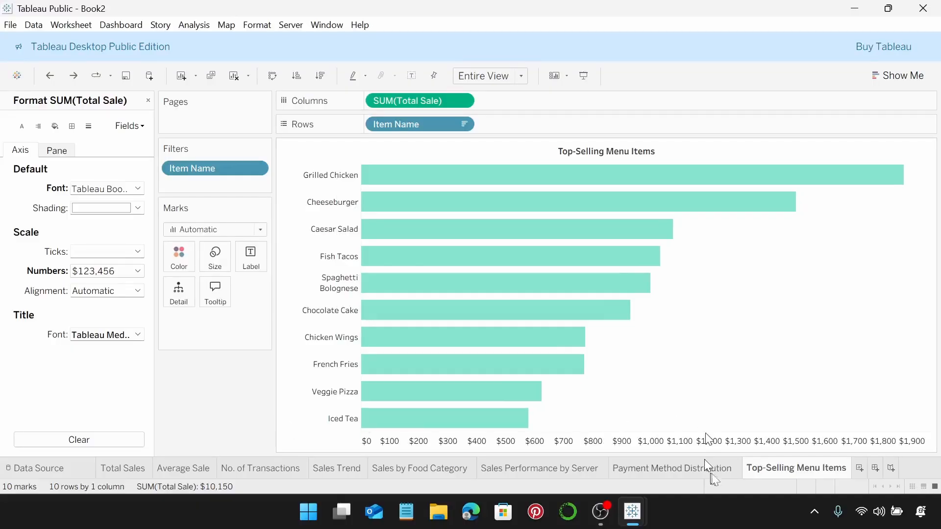
Add a new worksheet and name it Sales by Day of the Week.
{"action": "left_click", "coordinate": [855, 468]}
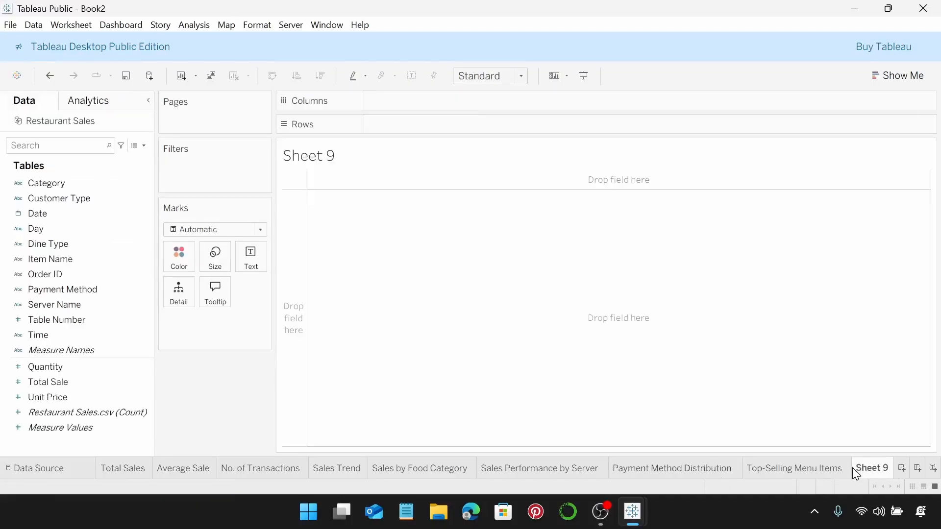
{"action": "double_click", "coordinate": [877, 469]}
{"action": "type", "text": "Sales by"}
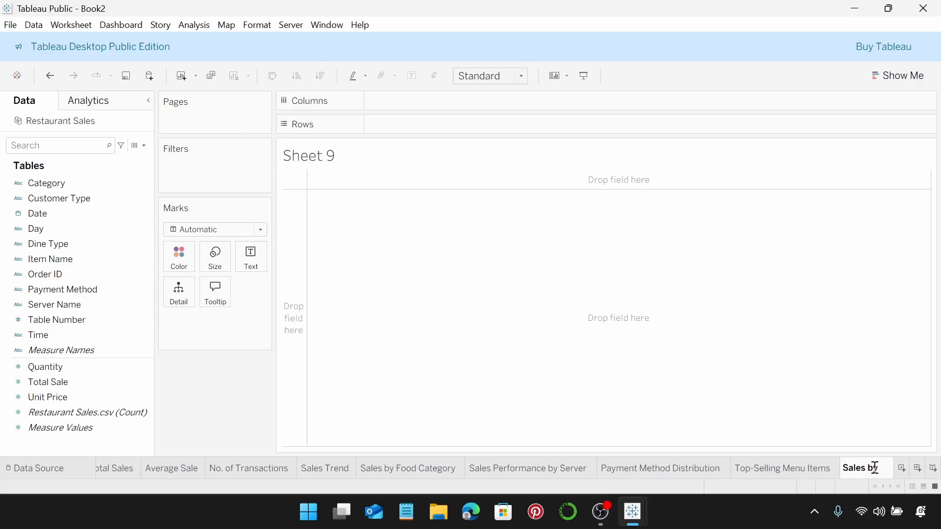
{"action": "type", "text": " Day"}
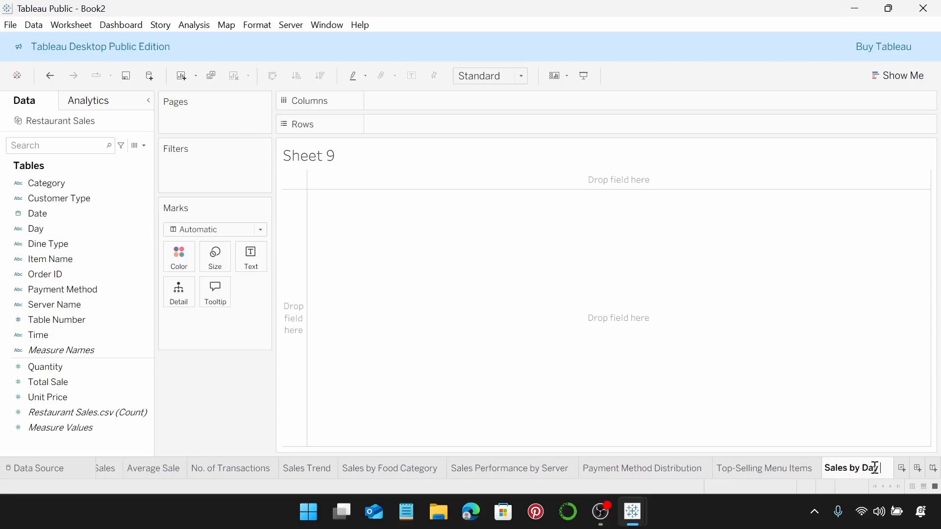
{"action": "type", "text": " of the"}
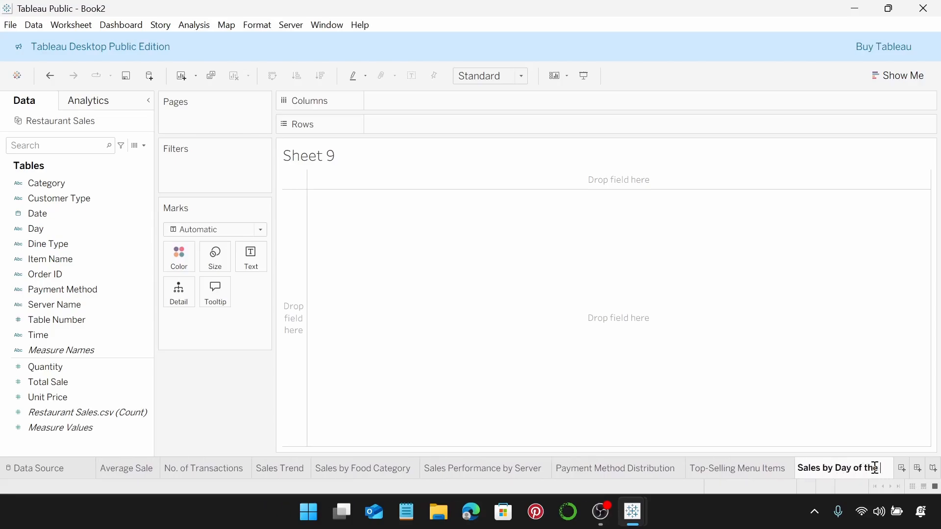
{"action": "type", "text": " Week"}
{"action": "key", "text": "Return"}
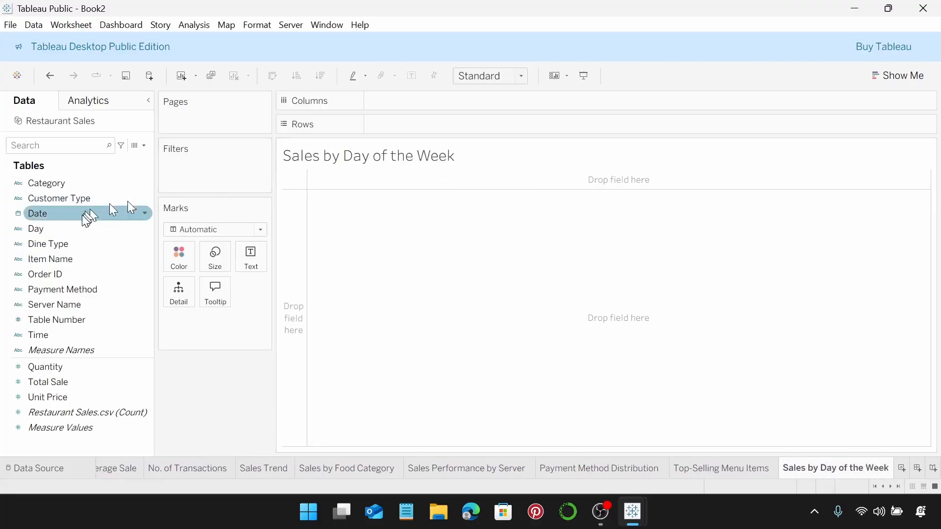
Build a vertical bar chart with Day on Columns and Total Sale on Rows.
{"action": "left_click_drag", "start_coordinate": [76, 225], "coordinate": [412, 98]}
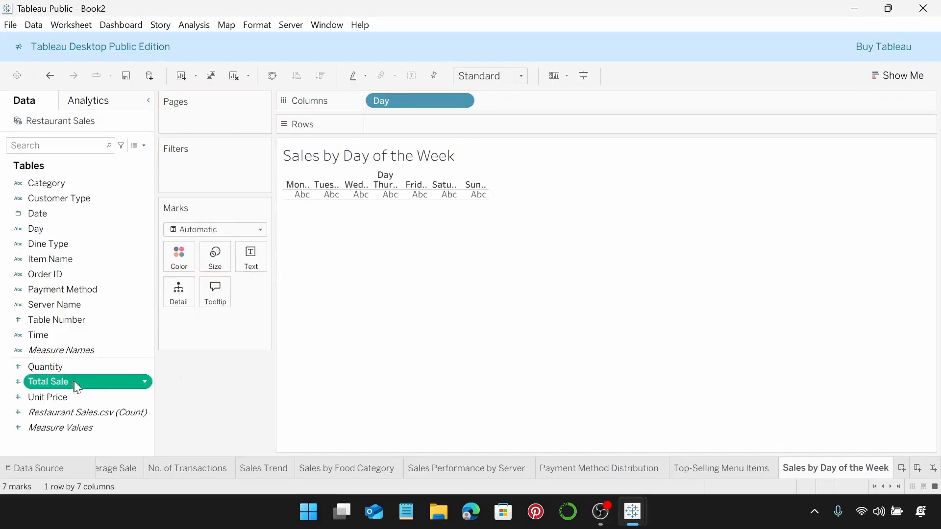
{"action": "left_click_drag", "start_coordinate": [76, 383], "coordinate": [416, 124]}
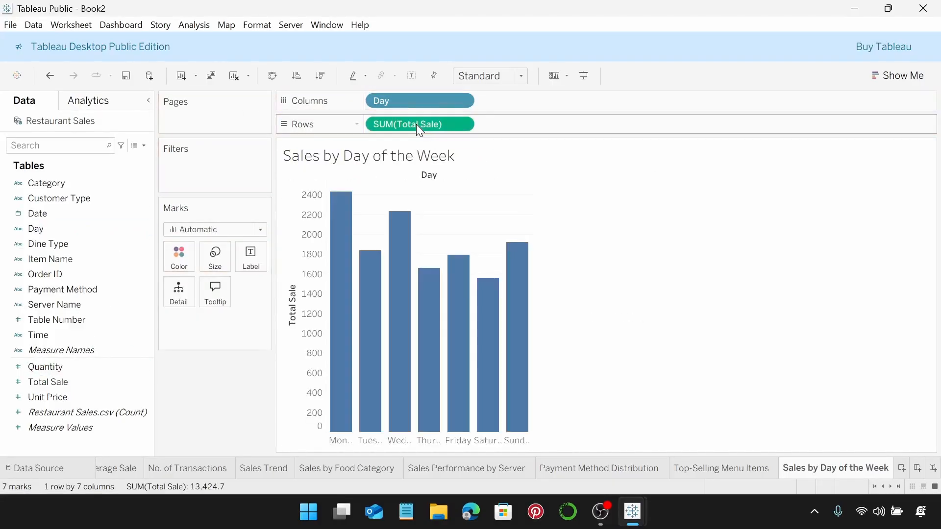
Sort the day bars in descending order of Total Sale and fit the chart to Entire View.
{"action": "left_click", "coordinate": [325, 77]}
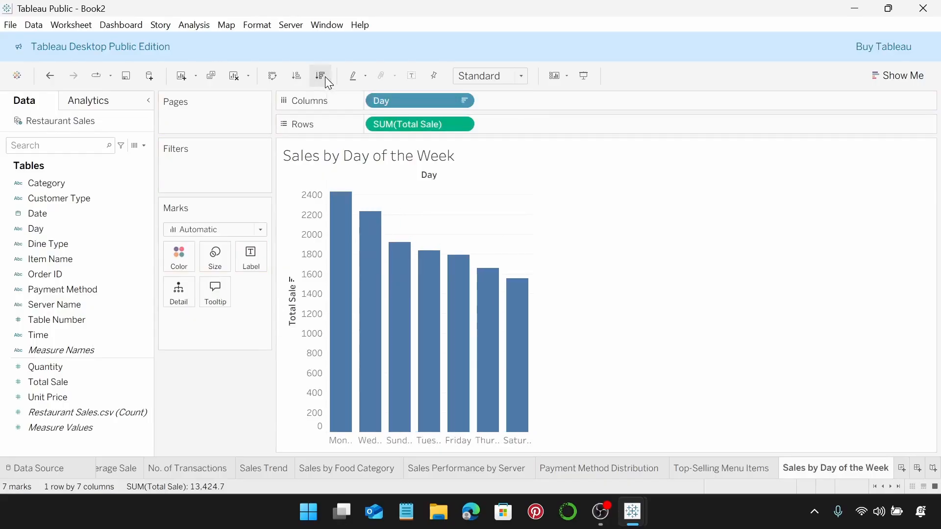
{"action": "left_click", "coordinate": [521, 76]}
{"action": "left_click", "coordinate": [495, 136]}
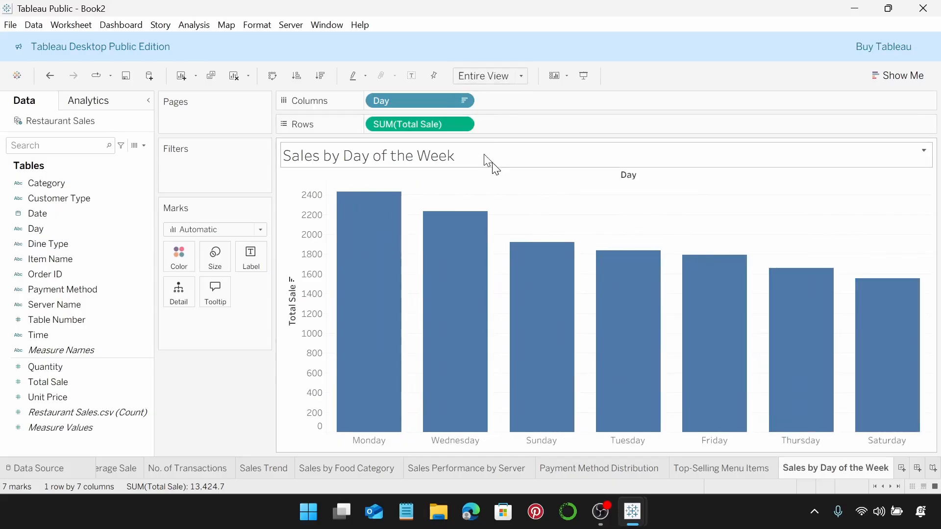
Format the Sales by Day of the Week sheet title in Tableau Semibold, size 9, and center it.
{"action": "double_click", "coordinate": [495, 167]}
{"action": "left_click_drag", "start_coordinate": [395, 222], "coordinate": [299, 225]}
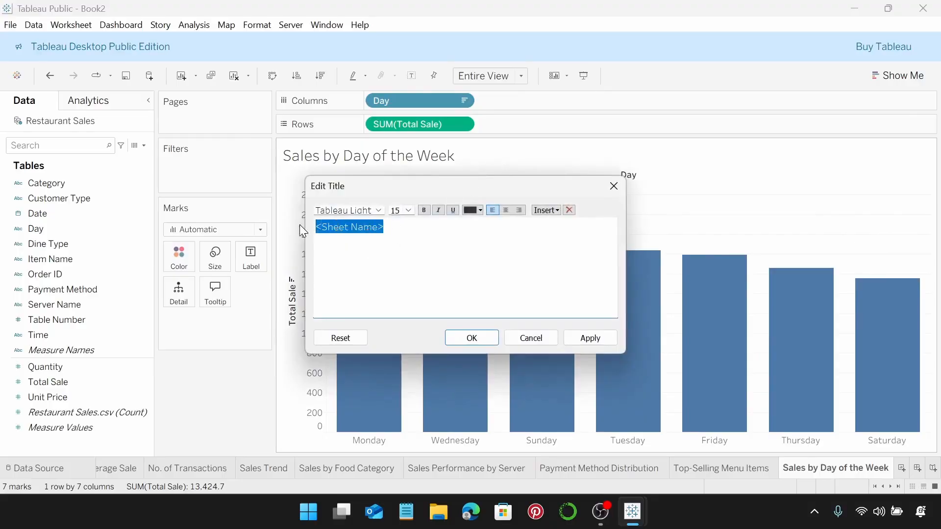
{"action": "left_click", "coordinate": [378, 211]}
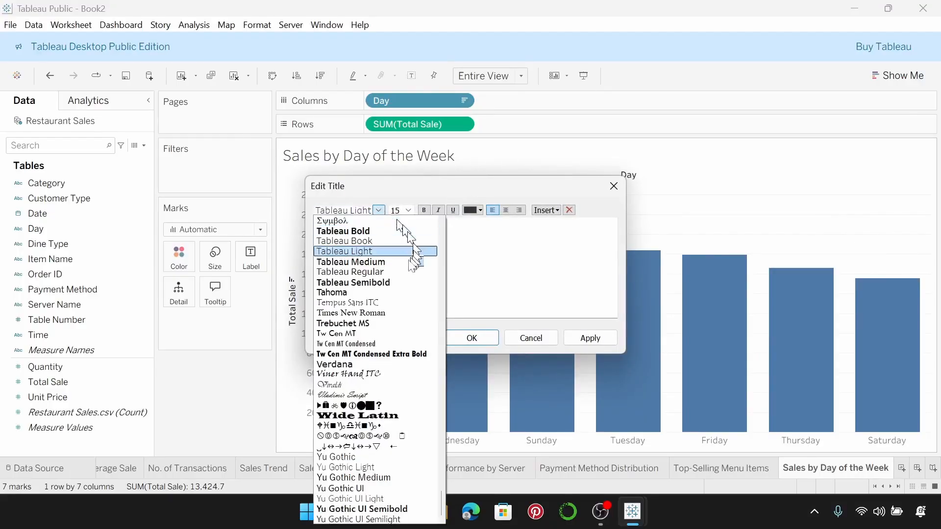
{"action": "left_click", "coordinate": [402, 282]}
{"action": "left_click", "coordinate": [409, 210]}
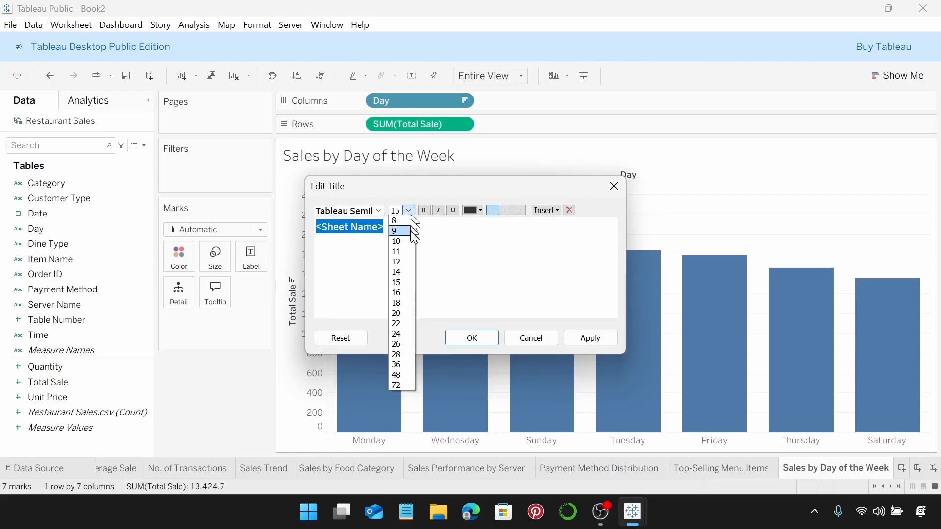
{"action": "left_click", "coordinate": [411, 232]}
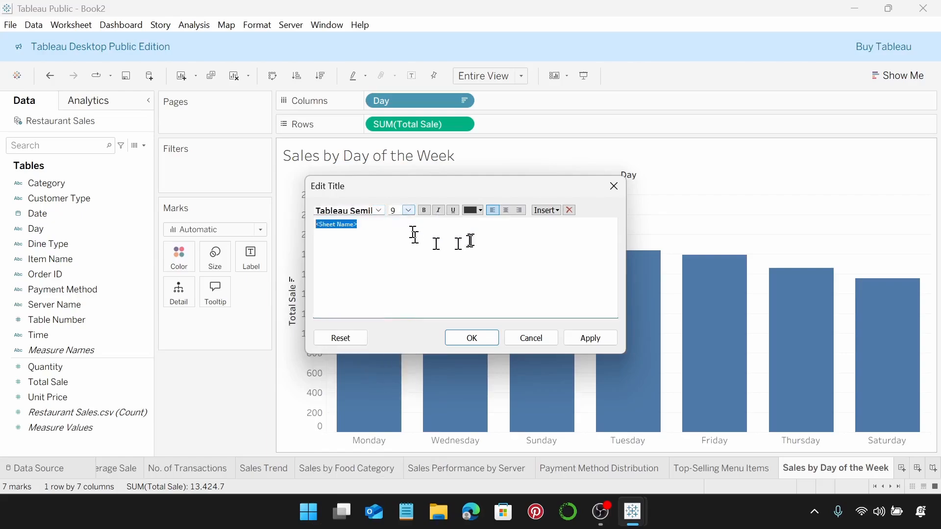
{"action": "left_click", "coordinate": [506, 210]}
{"action": "left_click", "coordinate": [463, 338]}
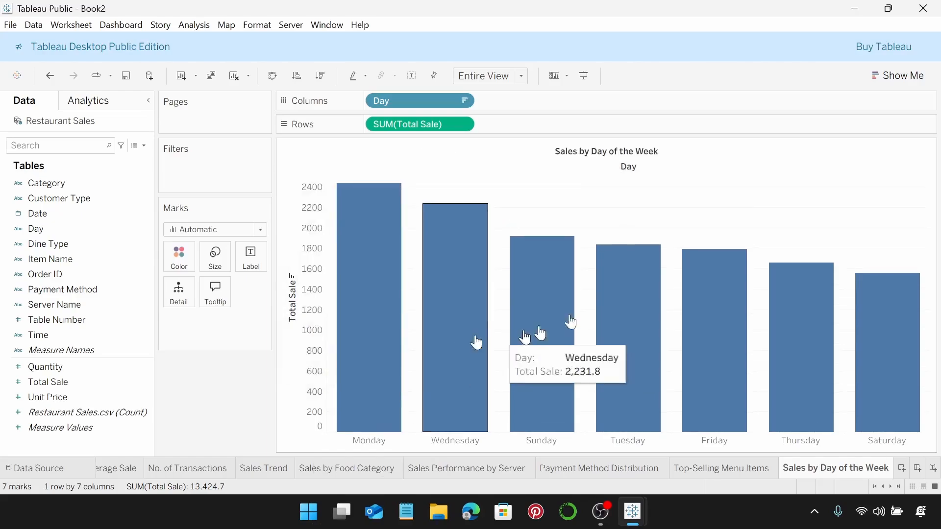
Hide the Day field label for columns and remove the title of the Total Sale axis.
{"action": "right_click", "coordinate": [628, 171]}
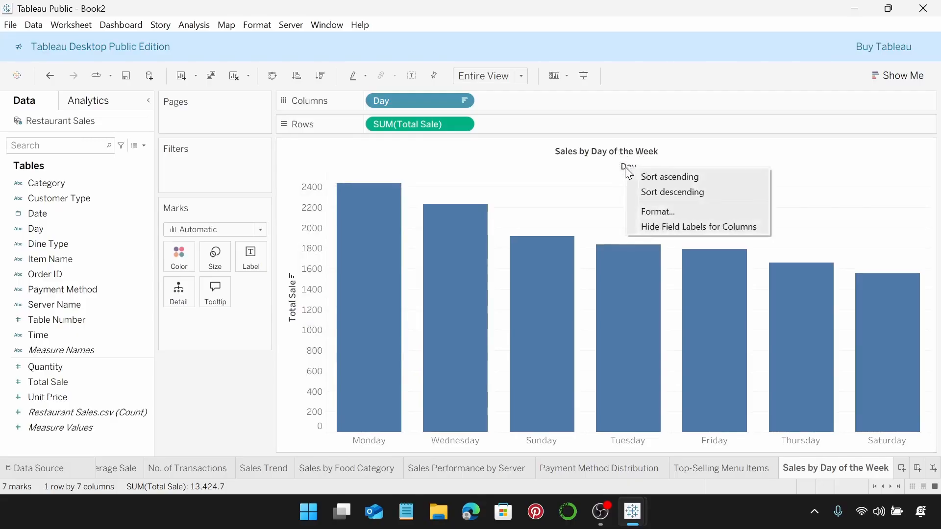
{"action": "left_click", "coordinate": [687, 226]}
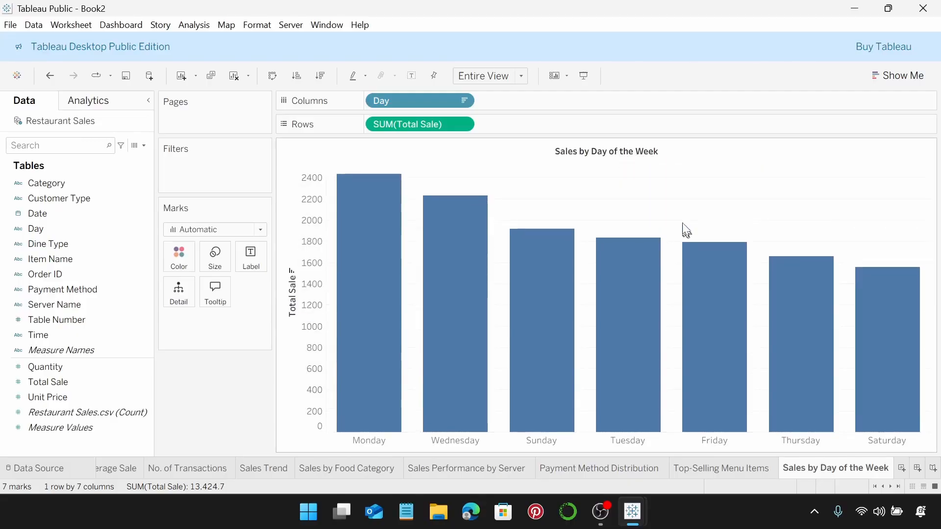
{"action": "right_click", "coordinate": [292, 298]}
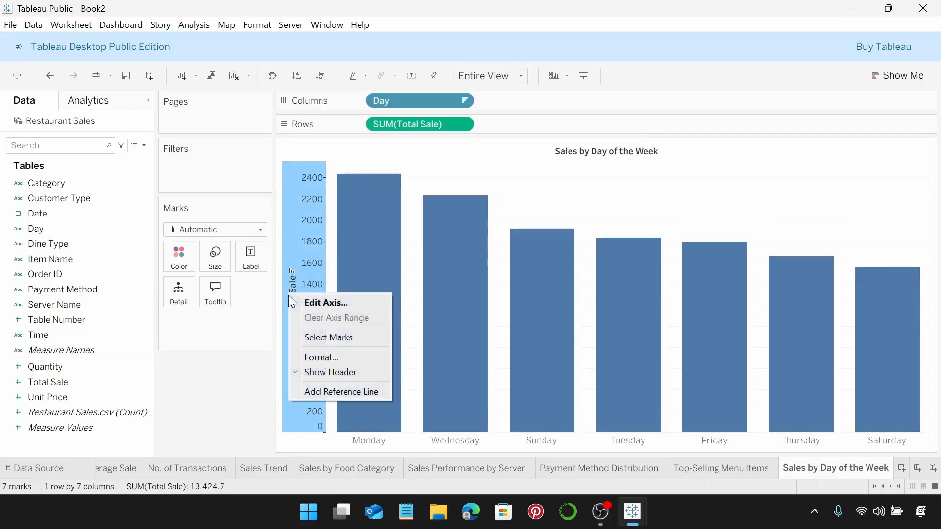
{"action": "left_click", "coordinate": [323, 303]}
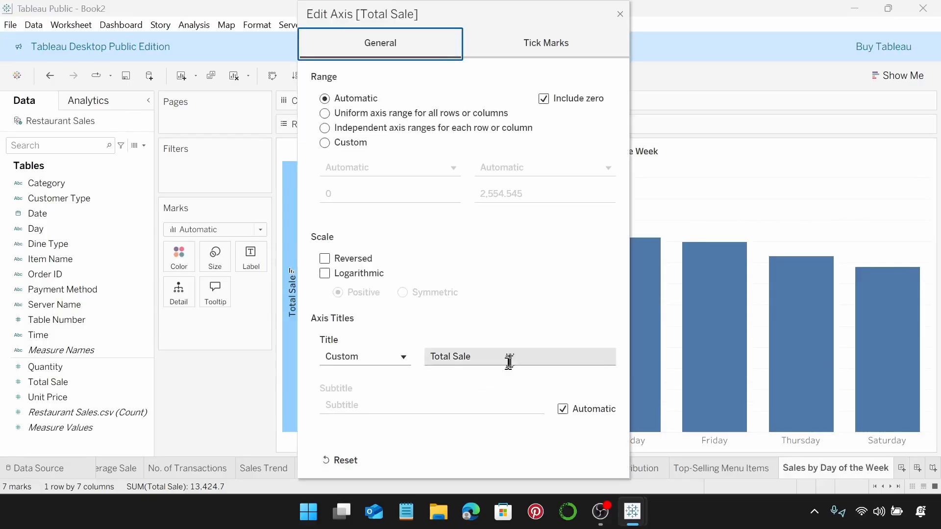
{"action": "left_click_drag", "start_coordinate": [505, 360], "coordinate": [420, 350]}
{"action": "key", "text": "BackSpace"}
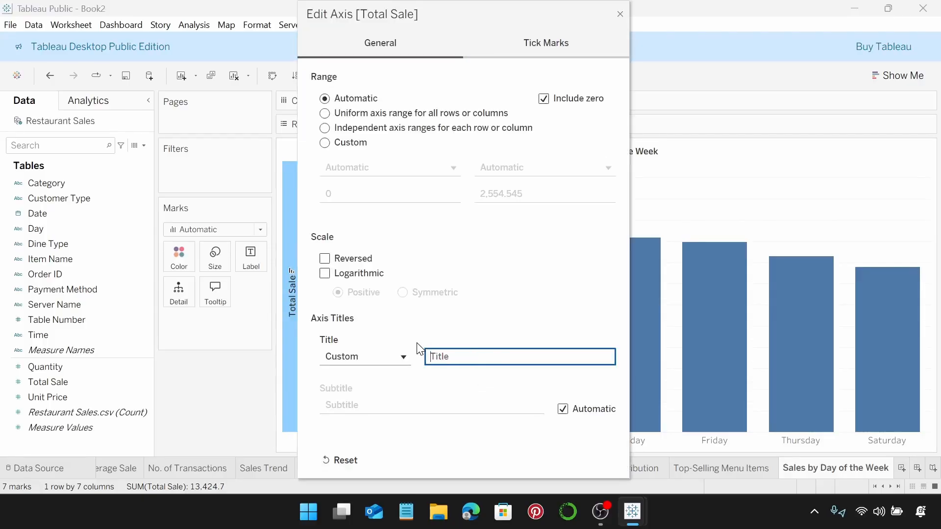
{"action": "left_click", "coordinate": [620, 15]}
Set the worksheet shading and the grid lines of the Sales by Day of the Week chart to None.
{"action": "right_click", "coordinate": [613, 200]}
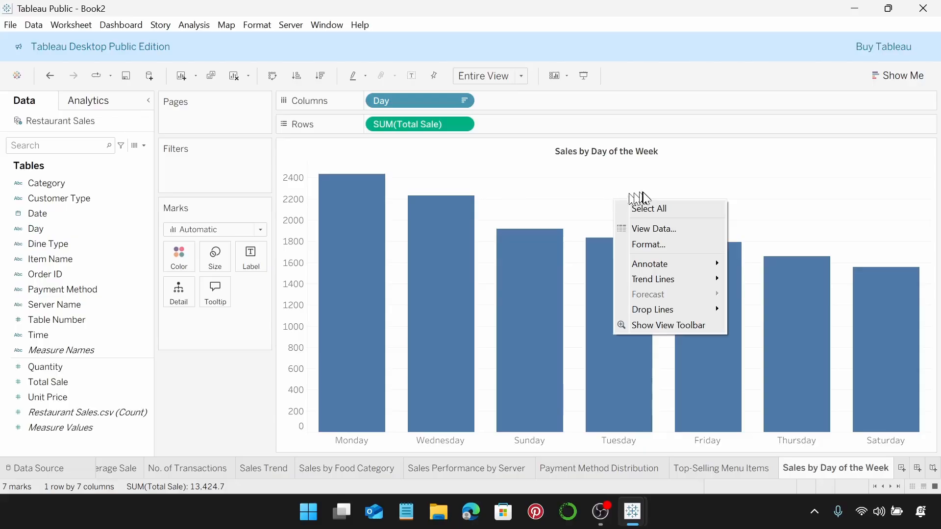
{"action": "left_click", "coordinate": [663, 244]}
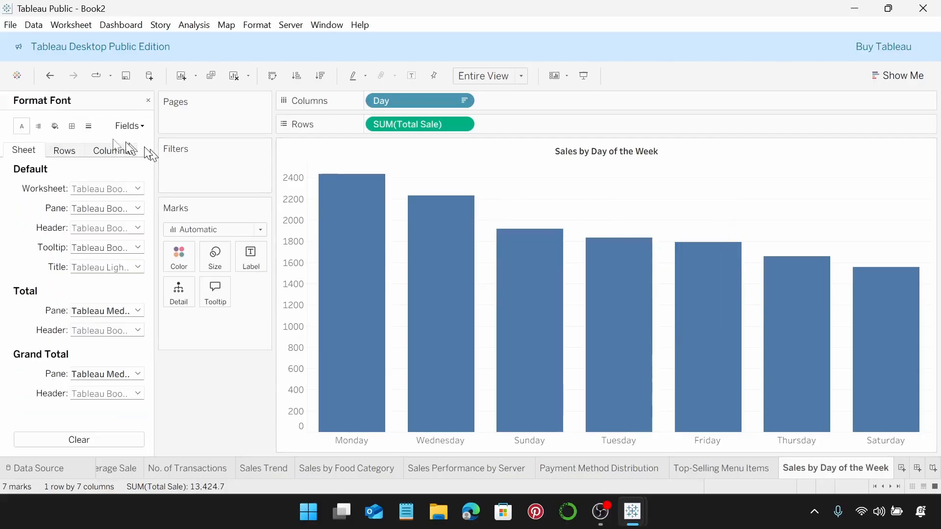
{"action": "left_click", "coordinate": [55, 126]}
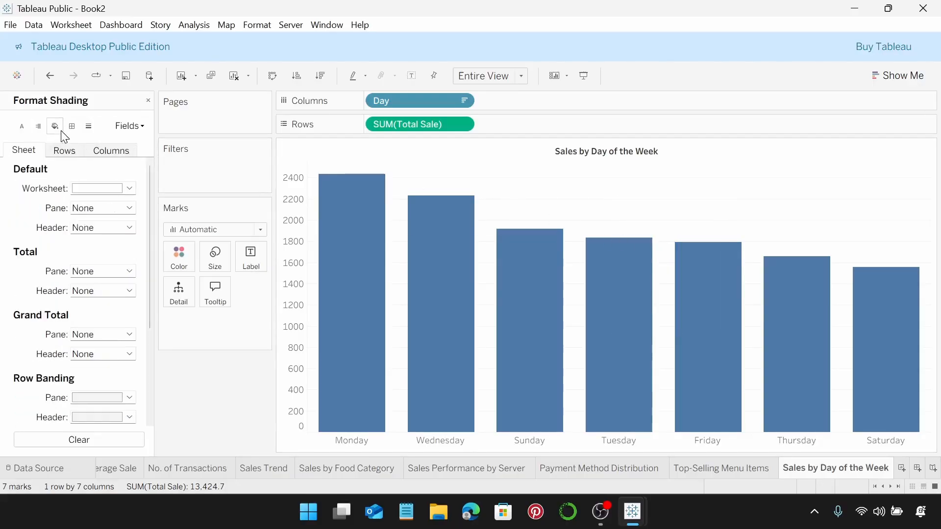
{"action": "left_click", "coordinate": [129, 190]}
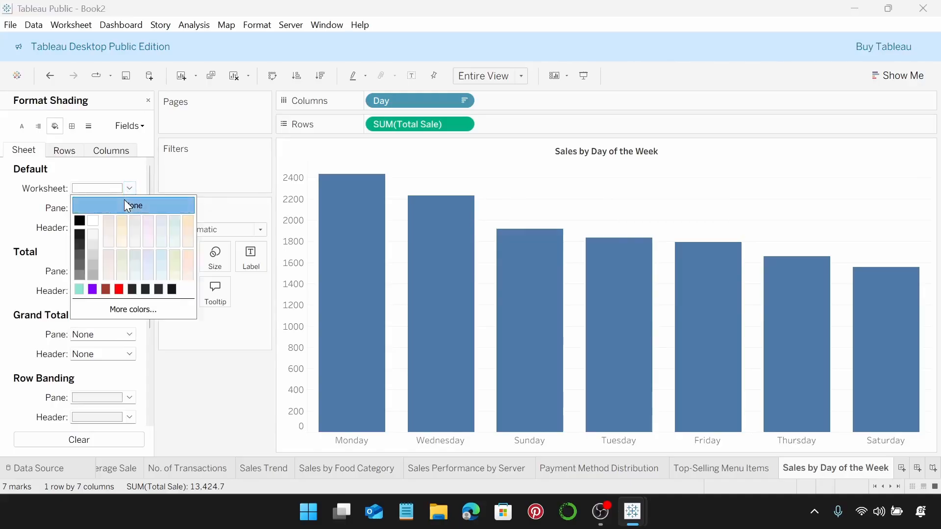
{"action": "left_click", "coordinate": [88, 127]}
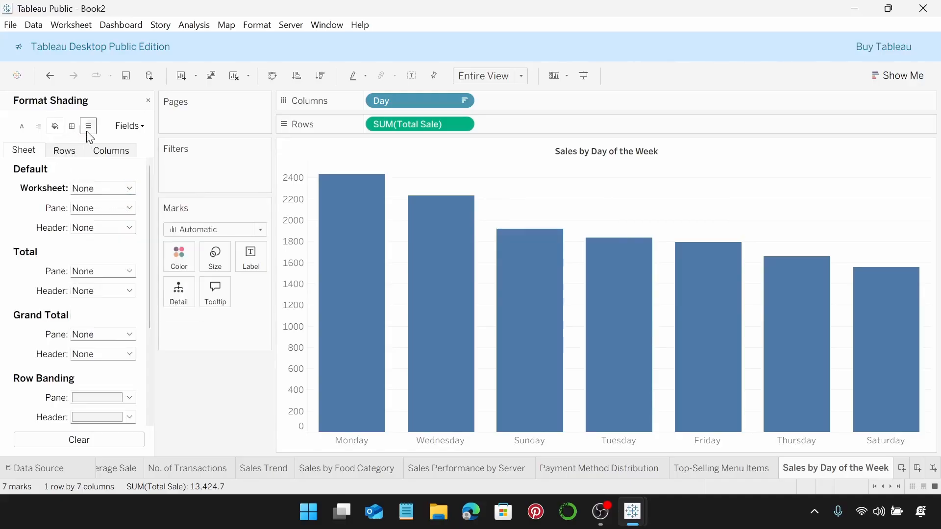
{"action": "left_click", "coordinate": [88, 126]}
{"action": "left_click", "coordinate": [137, 189]}
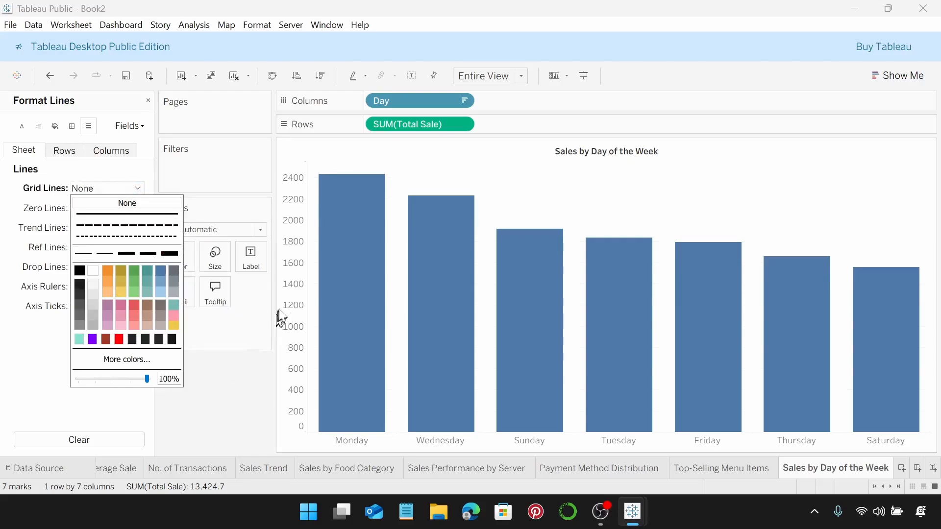
Format the Total Sale axis labels in size 8 and black.
{"action": "right_click", "coordinate": [298, 293]}
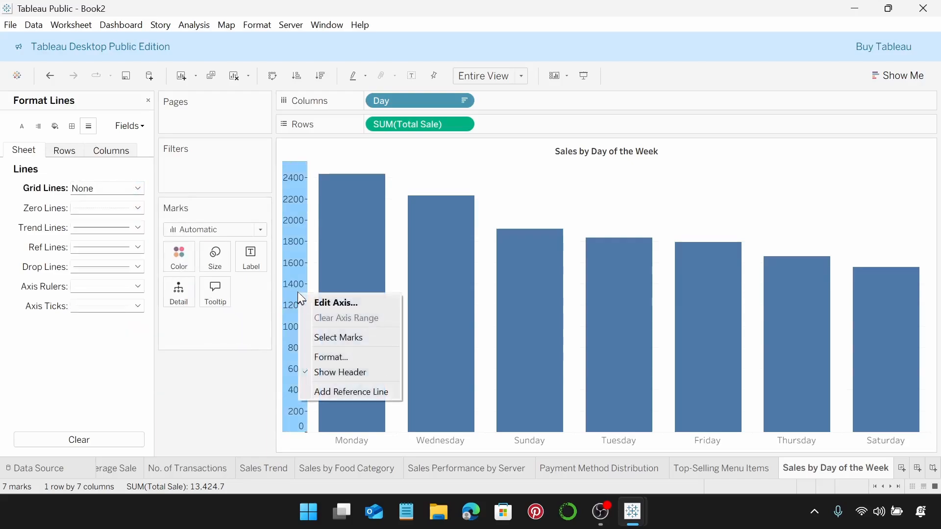
{"action": "left_click", "coordinate": [349, 357]}
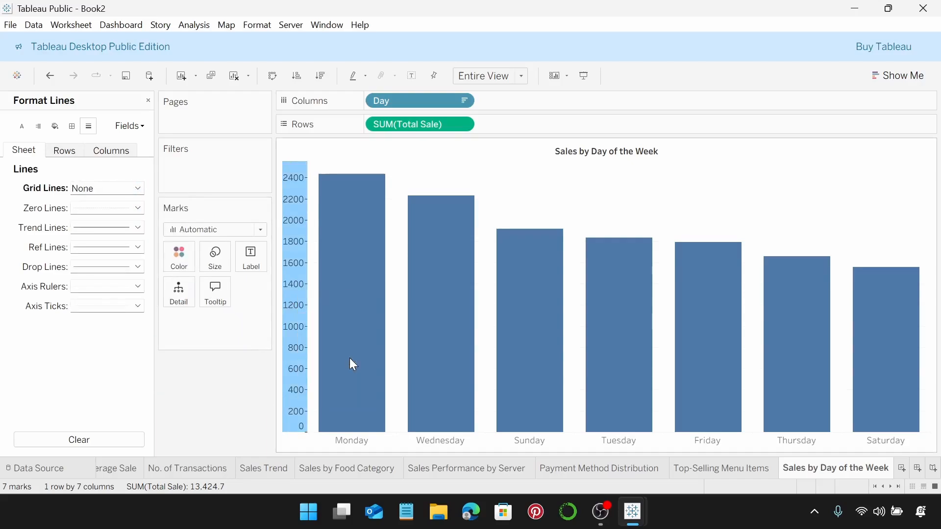
{"action": "left_click", "coordinate": [138, 189]}
{"action": "left_click", "coordinate": [107, 229]}
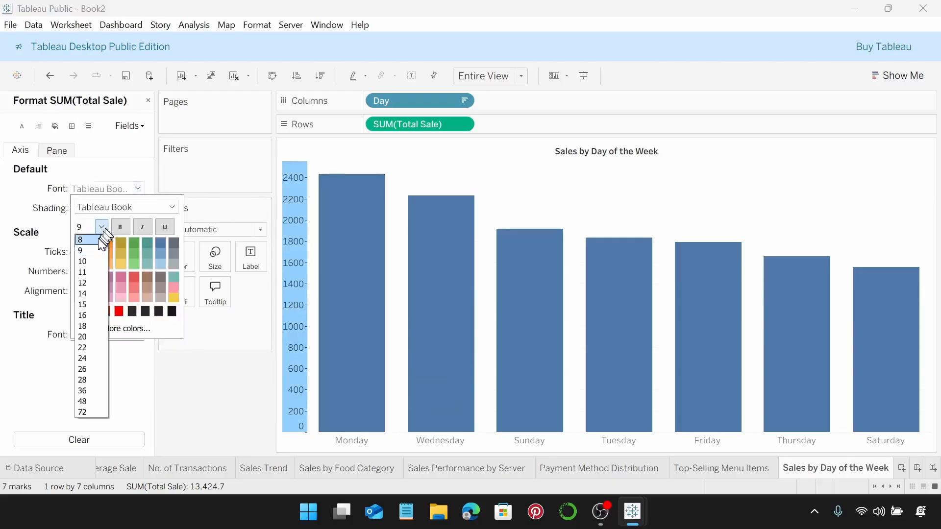
{"action": "left_click", "coordinate": [98, 238]}
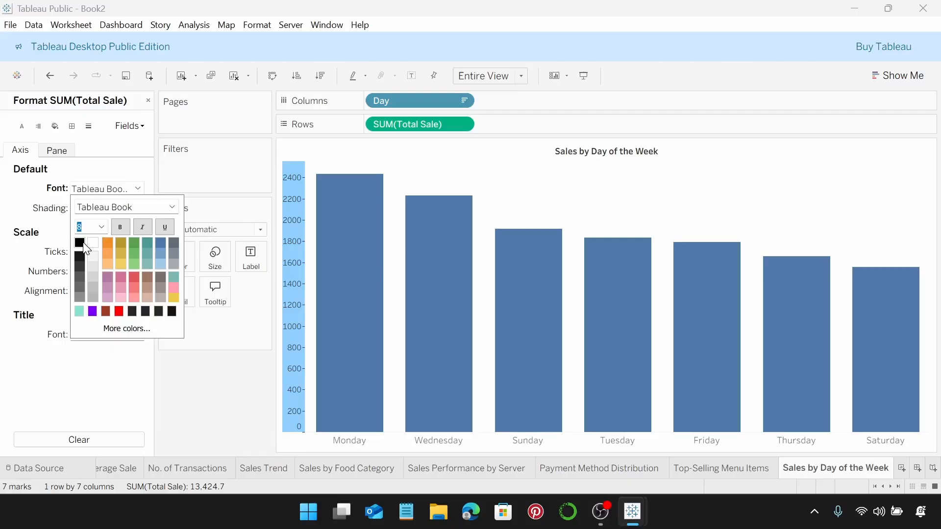
{"action": "left_click", "coordinate": [204, 359]}
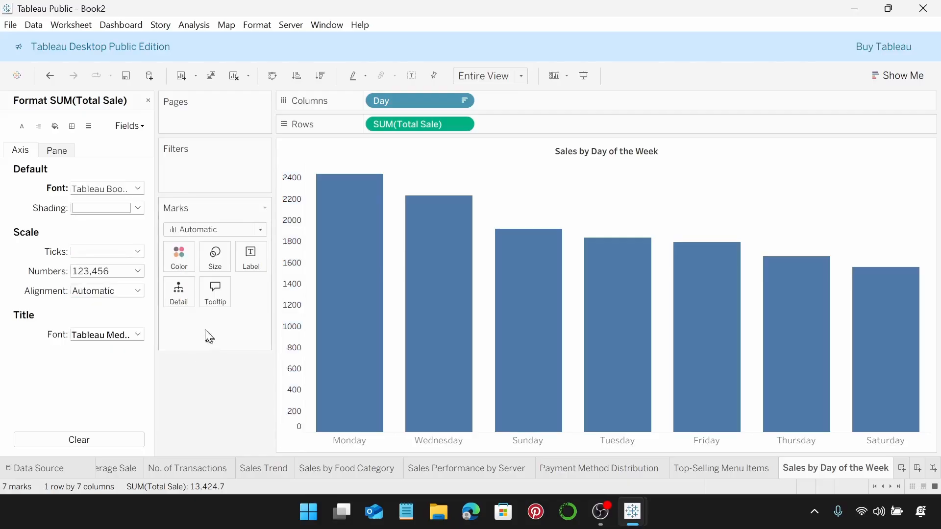
Format the Total Sale axis numbers as Currency (Custom) with 0 decimal places, display units in thousands and the prefix $.
{"action": "left_click", "coordinate": [138, 275]}
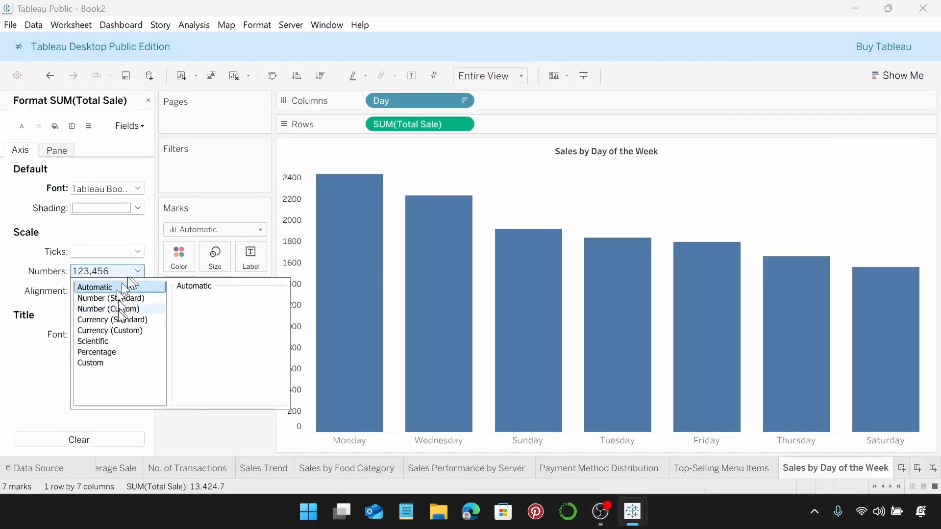
{"action": "left_click", "coordinate": [120, 331]}
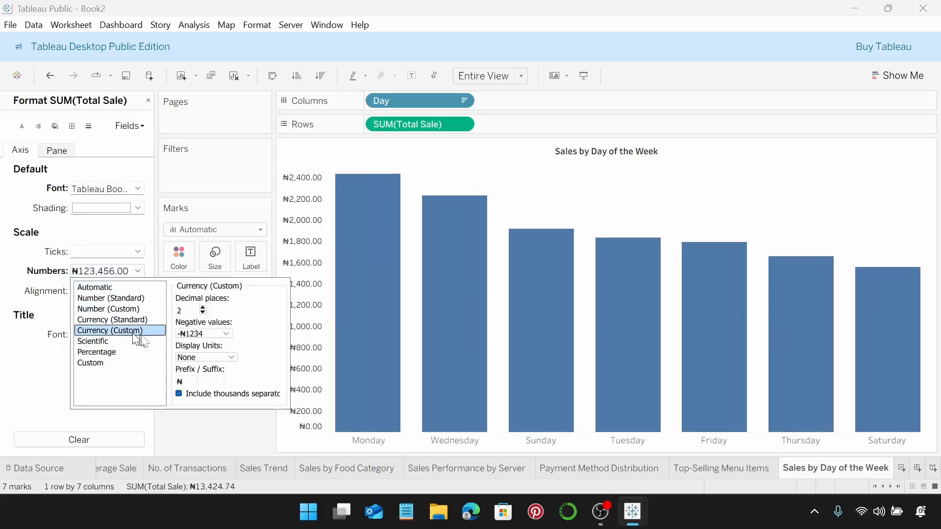
{"action": "left_click", "coordinate": [203, 313]}
{"action": "left_click", "coordinate": [203, 312]}
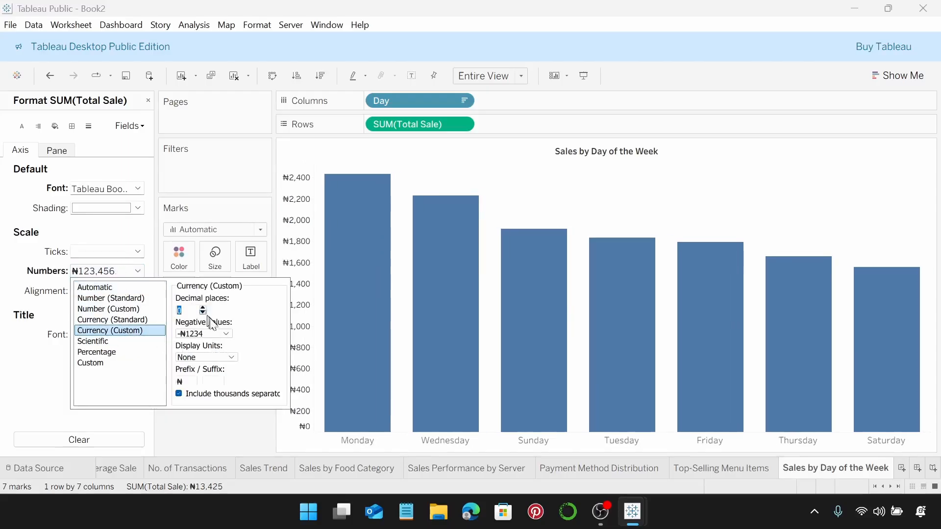
{"action": "left_click", "coordinate": [220, 357]}
{"action": "left_click", "coordinate": [214, 380]}
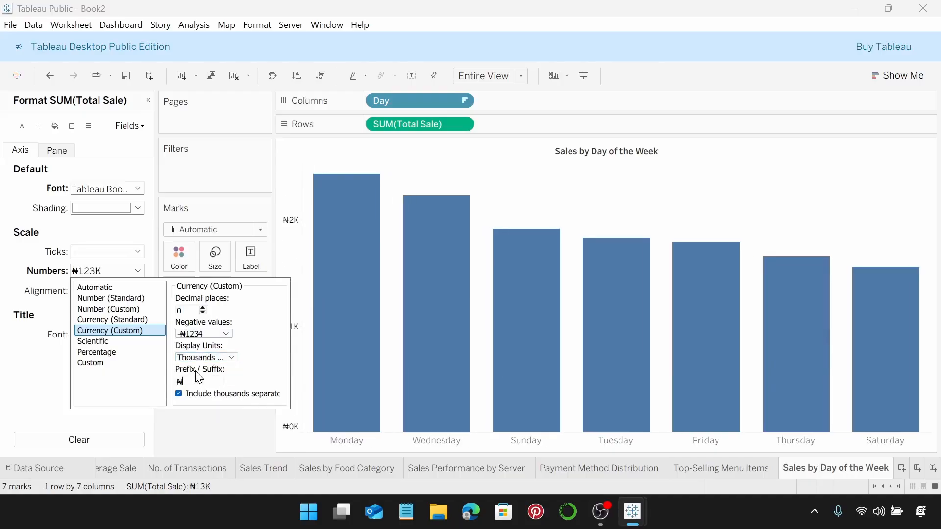
{"action": "key", "text": "BackSpace"}
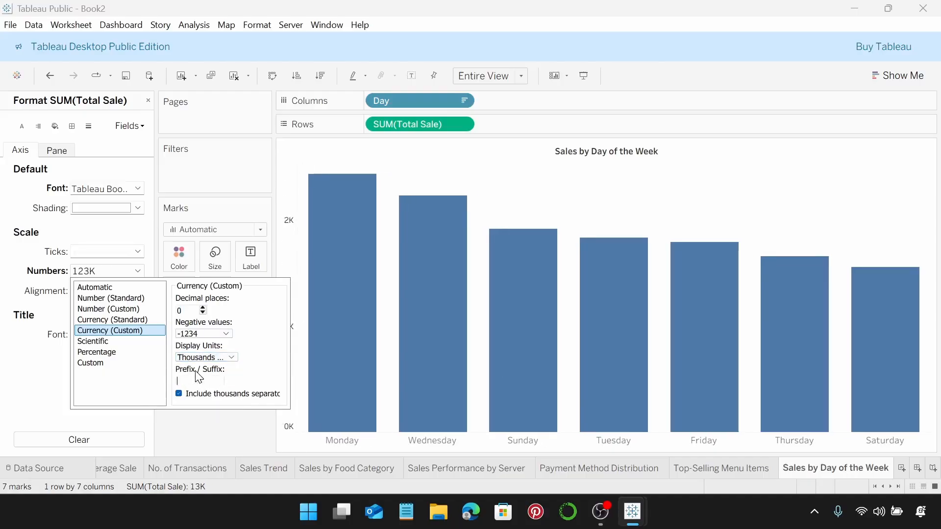
{"action": "type", "text": "$"}
{"action": "left_click", "coordinate": [248, 442]}
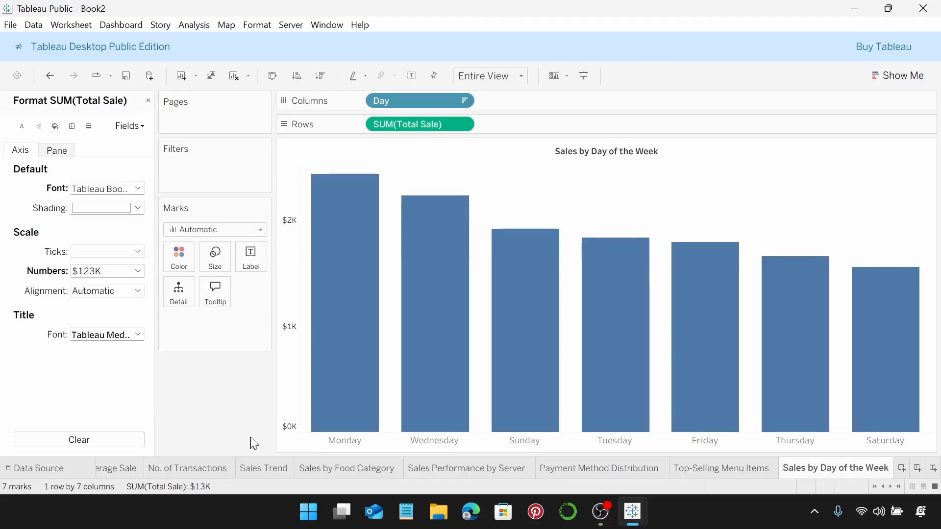
Format the Day header labels below the bars in size 8 and black.
{"action": "left_click", "coordinate": [353, 442]}
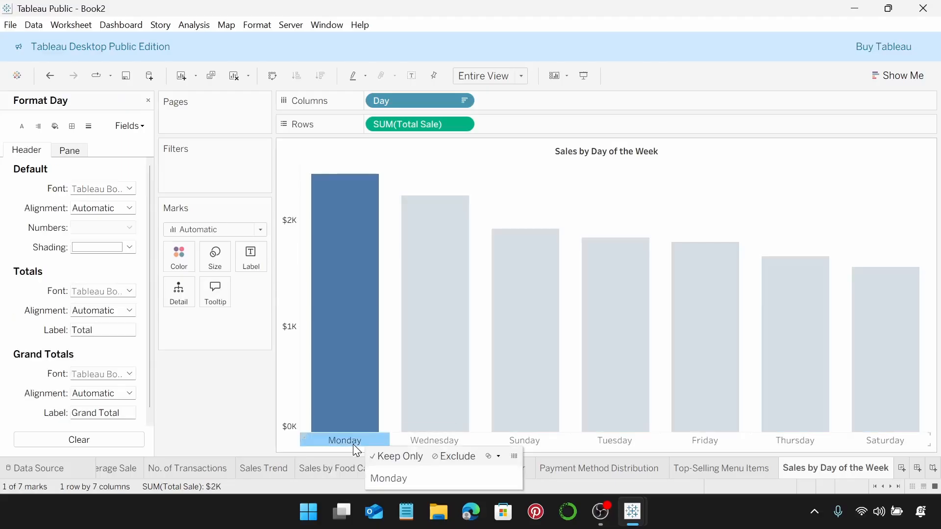
{"action": "left_click", "coordinate": [129, 189]}
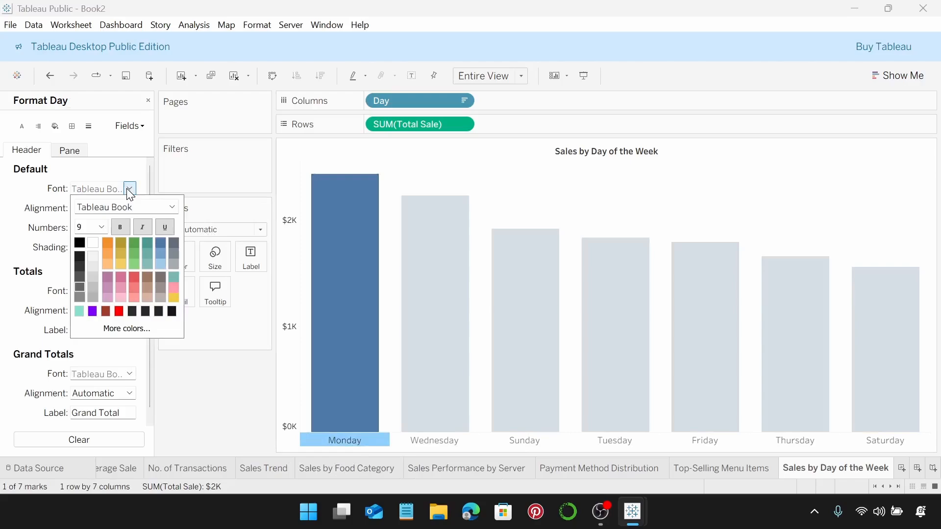
{"action": "left_click", "coordinate": [102, 228]}
{"action": "left_click", "coordinate": [95, 239]}
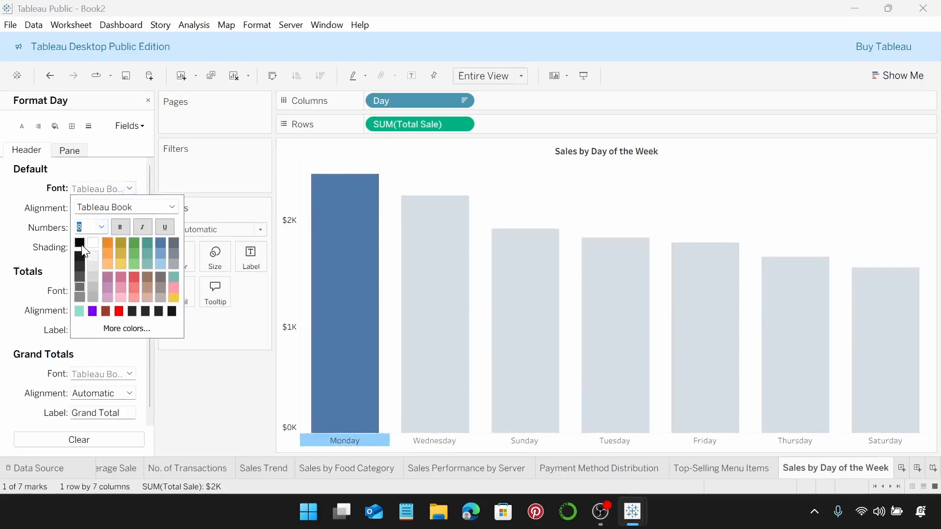
{"action": "left_click", "coordinate": [186, 383]}
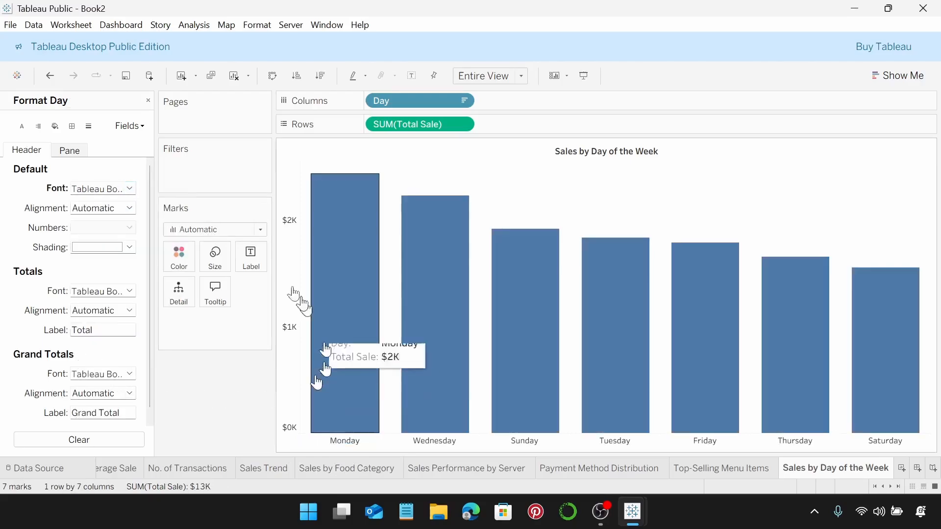
Recolor the day bars with the custom mint green swatch.
{"action": "left_click", "coordinate": [177, 259]}
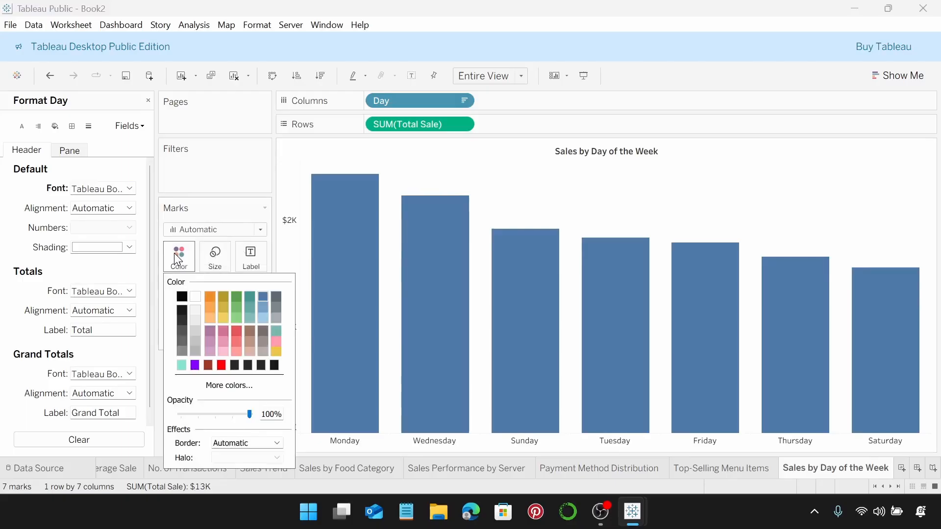
{"action": "left_click", "coordinate": [181, 365]}
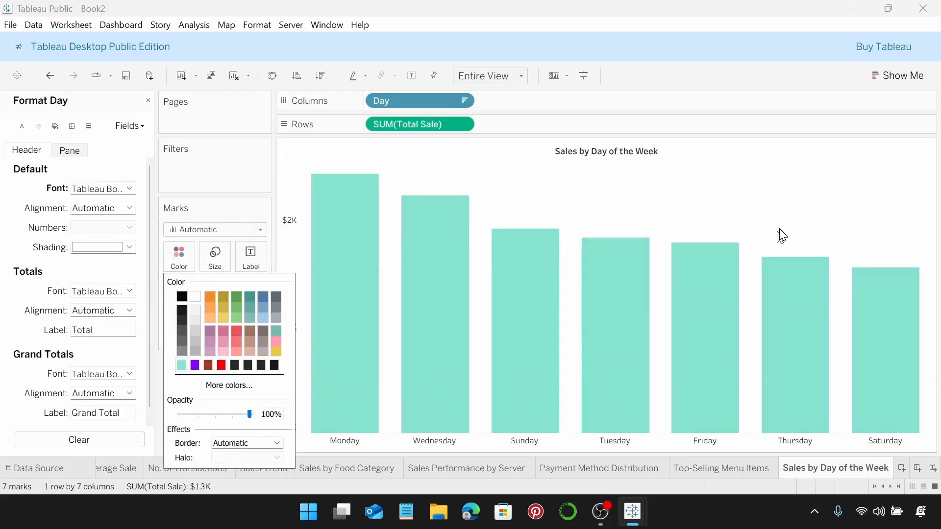
{"action": "left_click", "coordinate": [787, 218]}
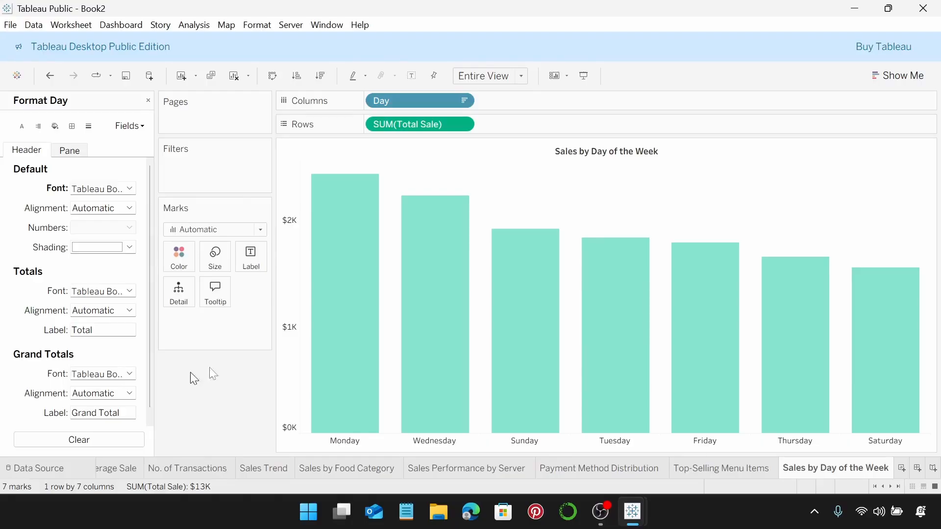
Add a new worksheet and rename it Sales by Dine Option.
{"action": "left_click", "coordinate": [901, 468]}
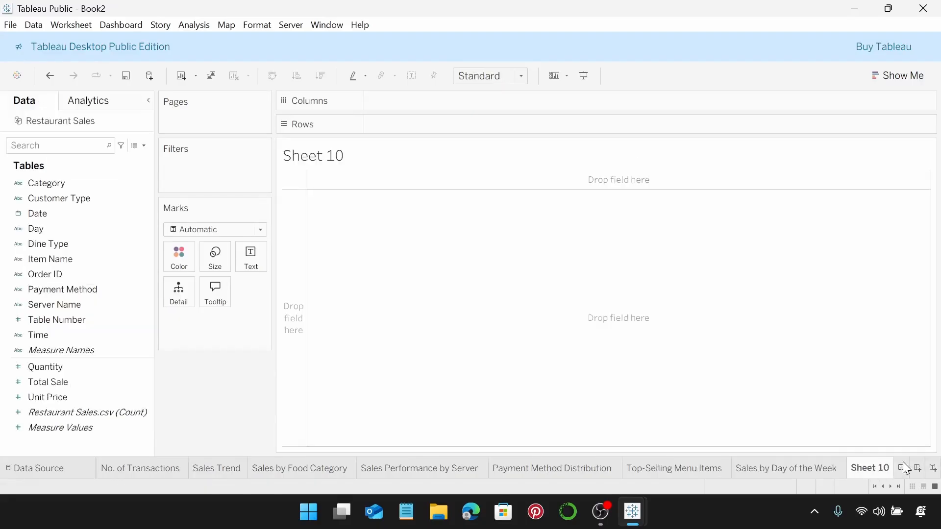
{"action": "double_click", "coordinate": [876, 471]}
{"action": "type", "text": "Sales by Di"}
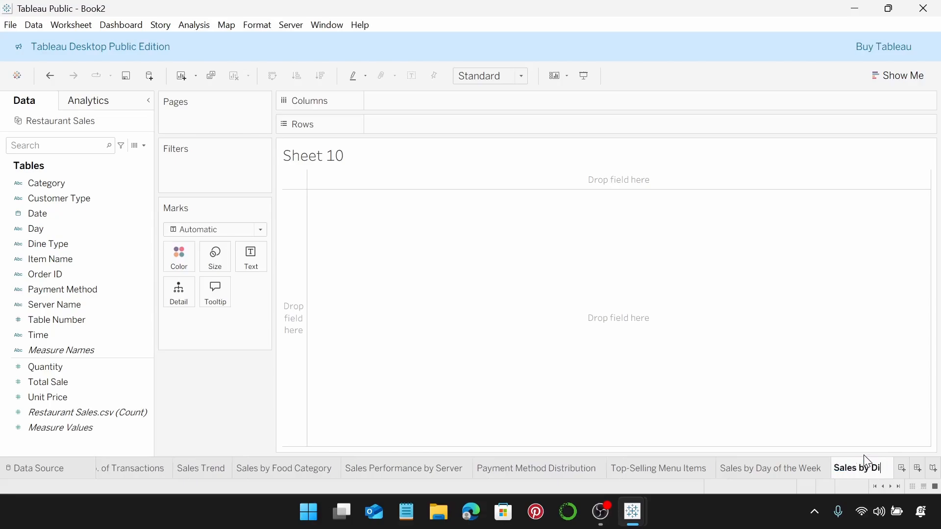
{"action": "type", "text": "ne Option"}
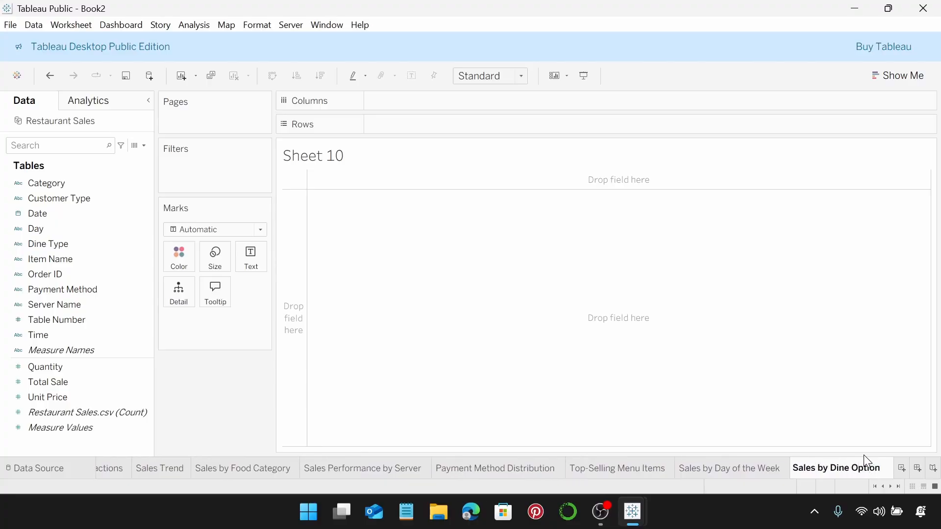
{"action": "key", "text": "Return"}
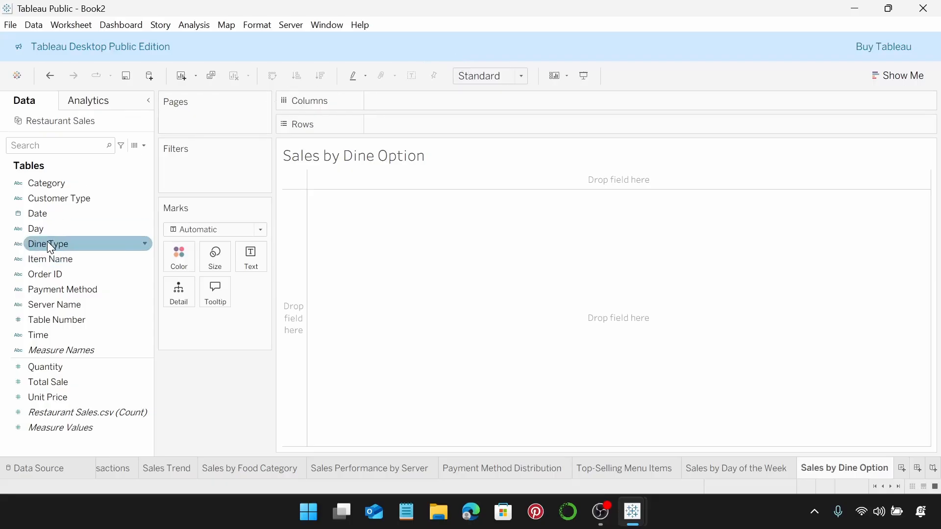
Build a pie chart of Total Sale by Dine Type and fit it to Entire View.
{"action": "left_click_drag", "start_coordinate": [47, 244], "coordinate": [401, 102]}
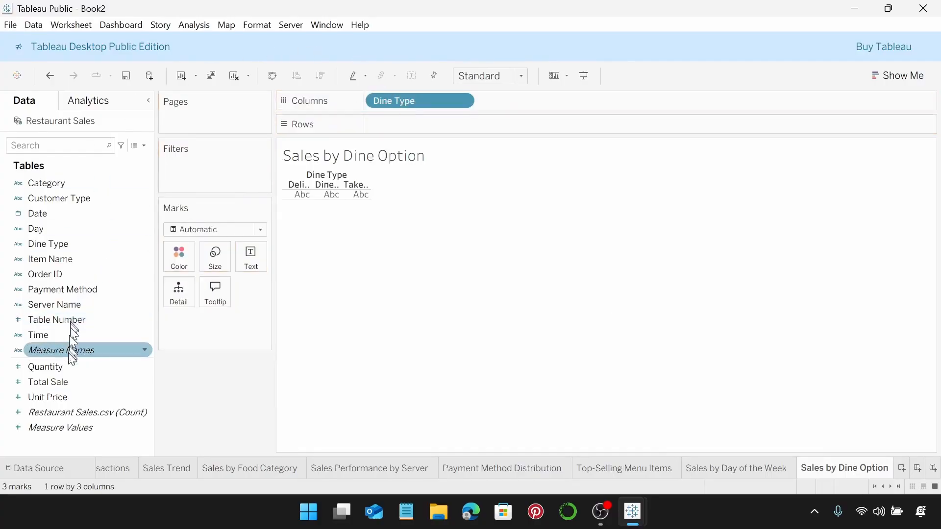
{"action": "left_click_drag", "start_coordinate": [76, 384], "coordinate": [403, 126]}
{"action": "left_click", "coordinate": [892, 77]}
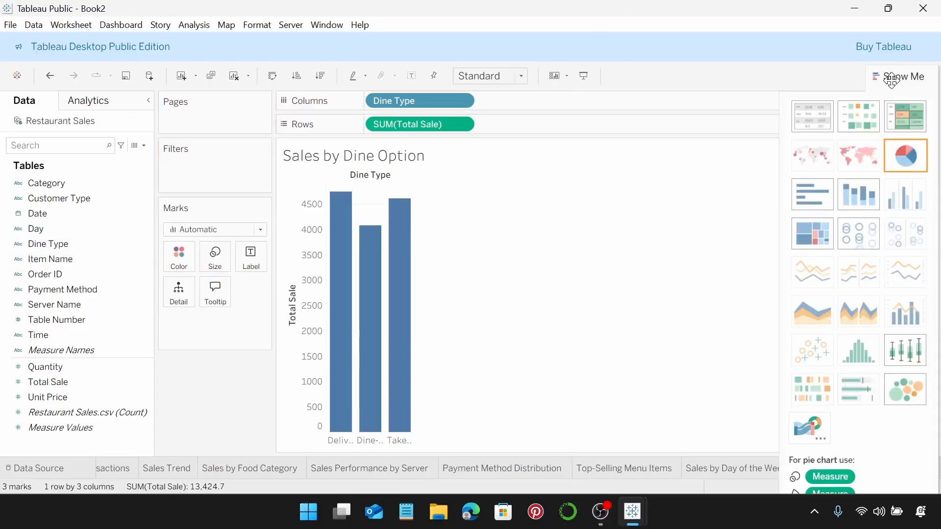
{"action": "left_click", "coordinate": [895, 164]}
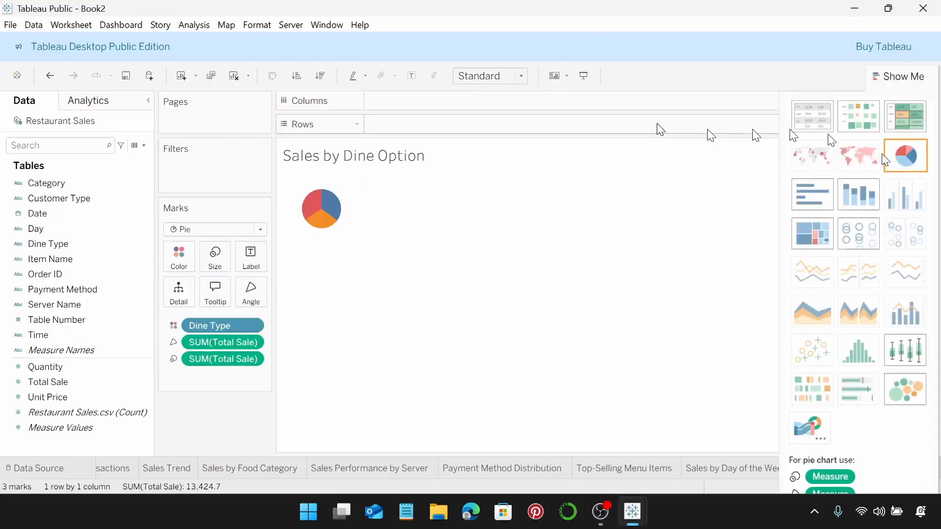
{"action": "left_click", "coordinate": [523, 75]}
{"action": "left_click", "coordinate": [511, 135]}
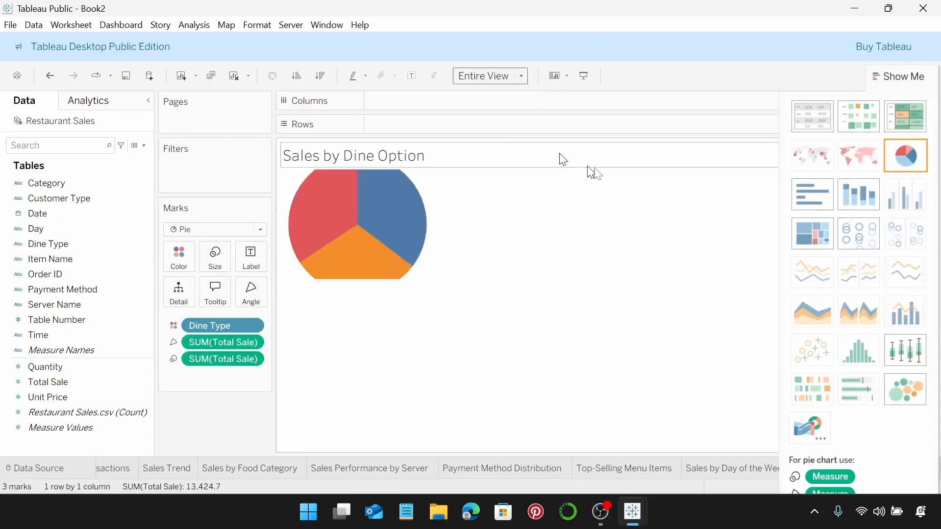
{"action": "left_click", "coordinate": [892, 72]}
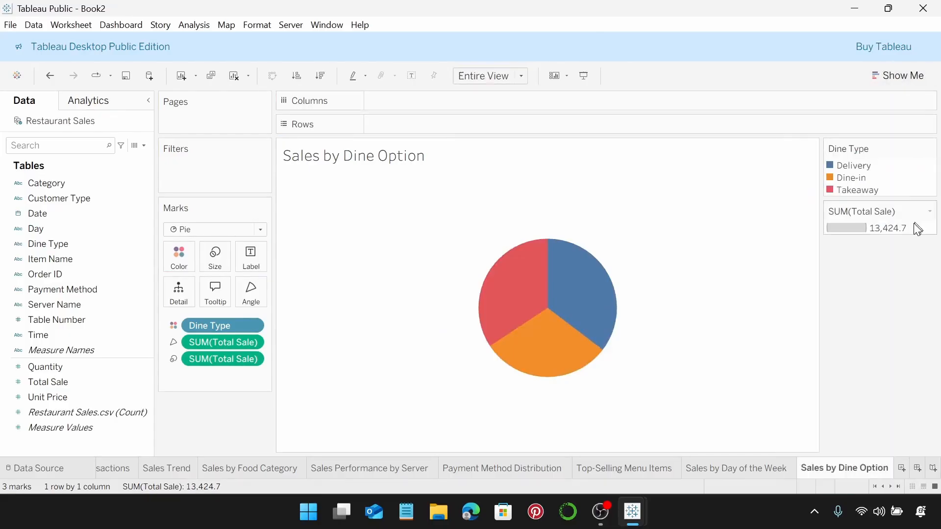
Hide the Total Sale size legend and the Dine Type color legend, and label the pie slices with Dine Type.
{"action": "left_click", "coordinate": [929, 214]}
{"action": "left_click", "coordinate": [907, 292]}
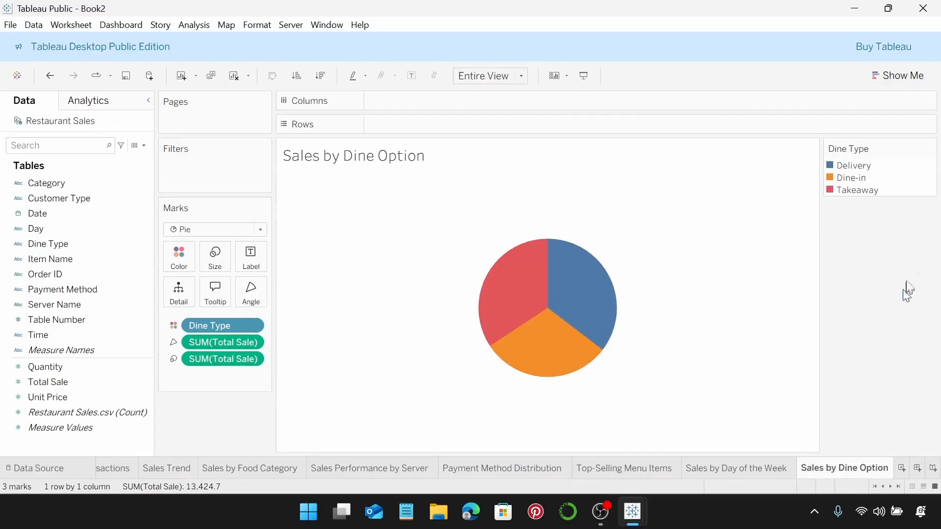
{"action": "left_click", "coordinate": [928, 153]}
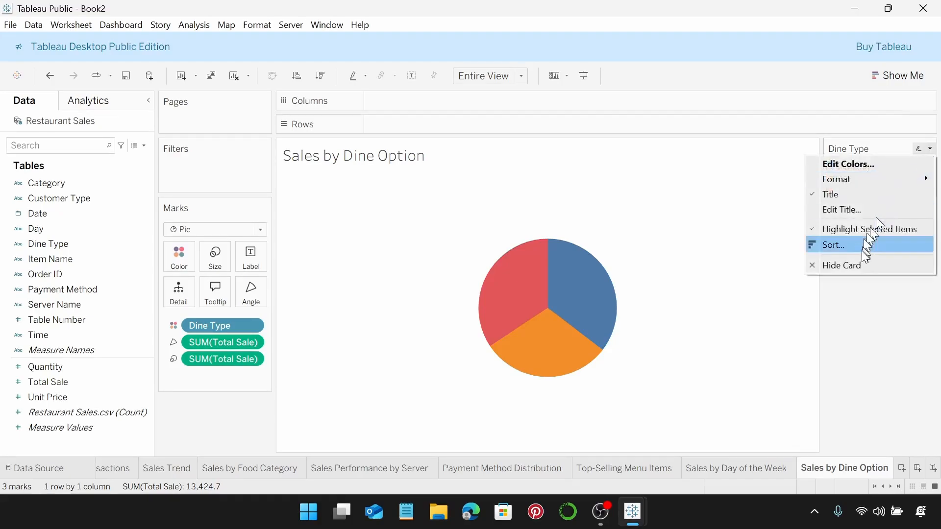
{"action": "left_click", "coordinate": [863, 265]}
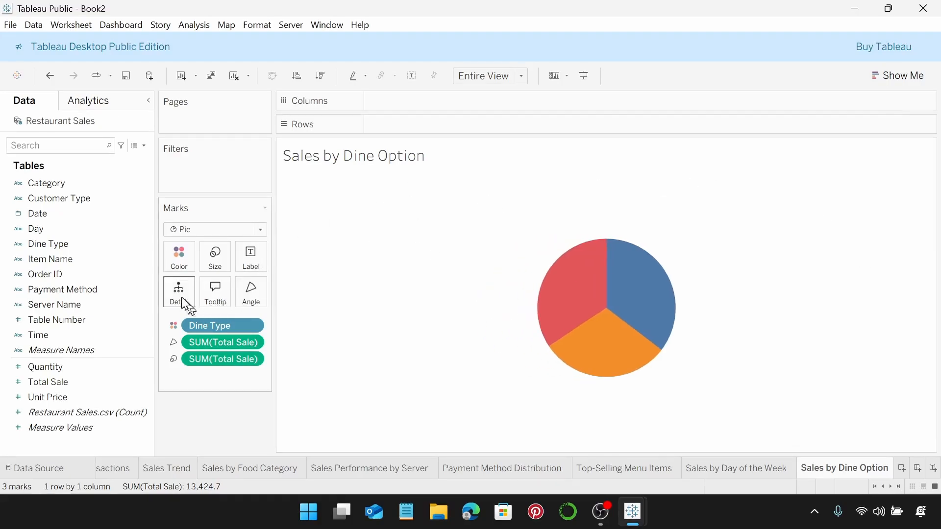
{"action": "left_click", "coordinate": [86, 245]}
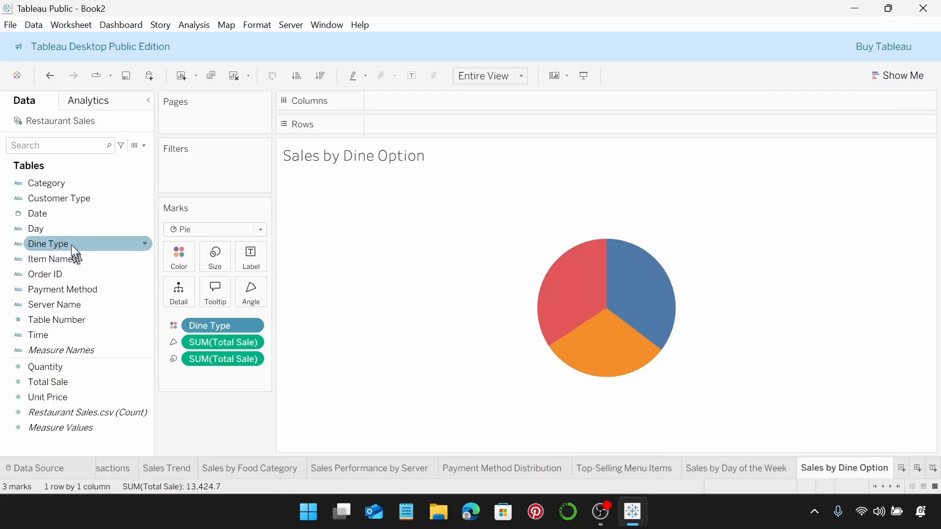
{"action": "left_click_drag", "start_coordinate": [72, 245], "coordinate": [249, 254]}
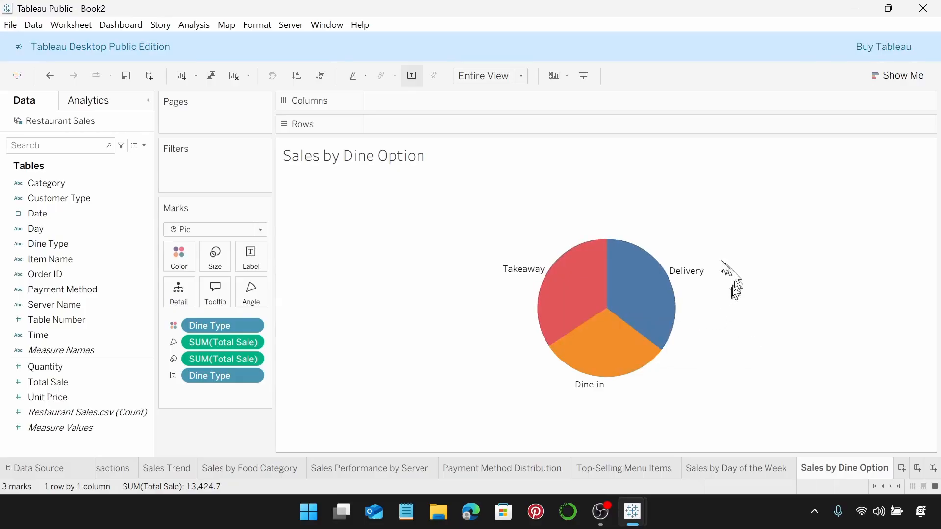
Format the chart title in Tableau Semibold, size 9, and center it.
{"action": "double_click", "coordinate": [405, 162]}
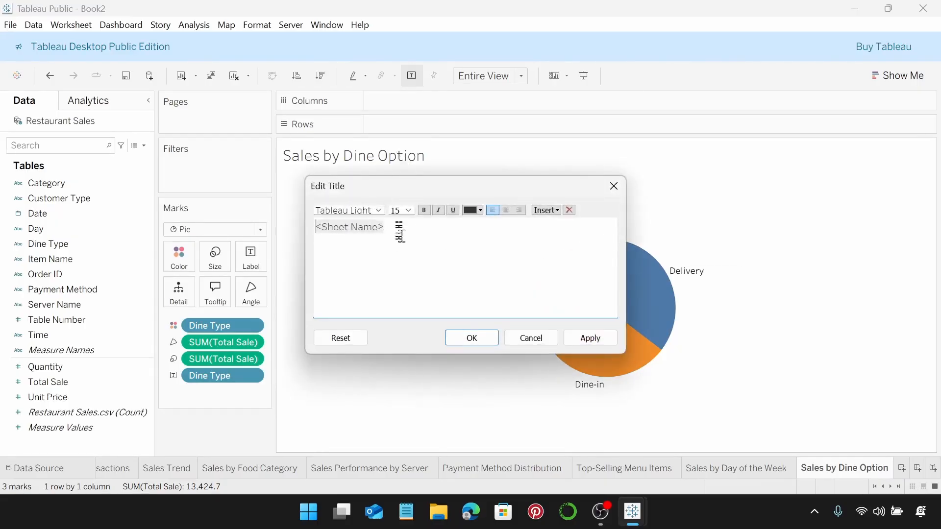
{"action": "left_click_drag", "start_coordinate": [400, 234], "coordinate": [328, 215]}
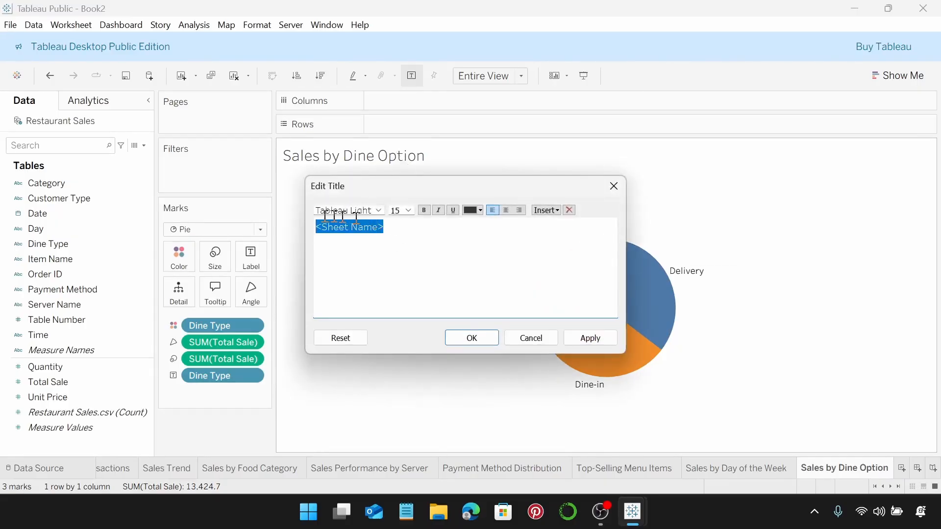
{"action": "left_click", "coordinate": [385, 216]}
{"action": "left_click", "coordinate": [420, 283]}
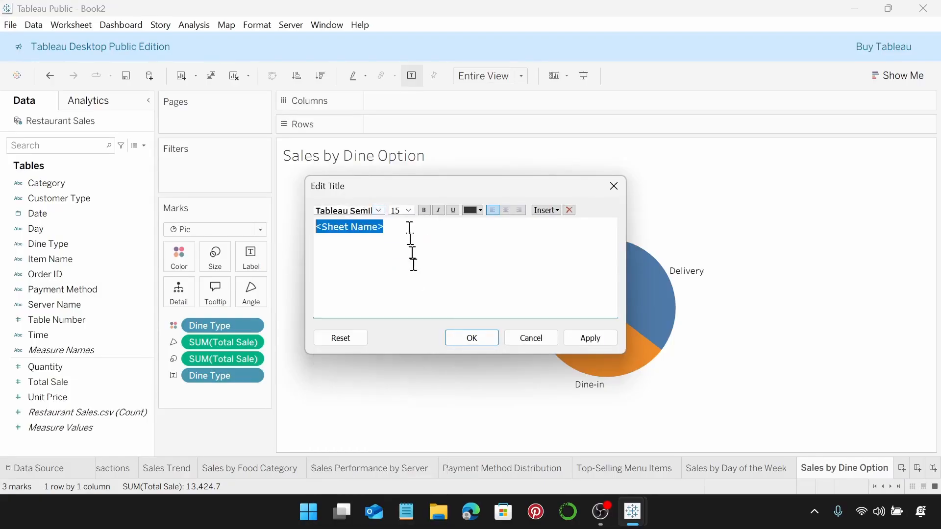
{"action": "left_click", "coordinate": [409, 211]}
{"action": "left_click", "coordinate": [412, 230]}
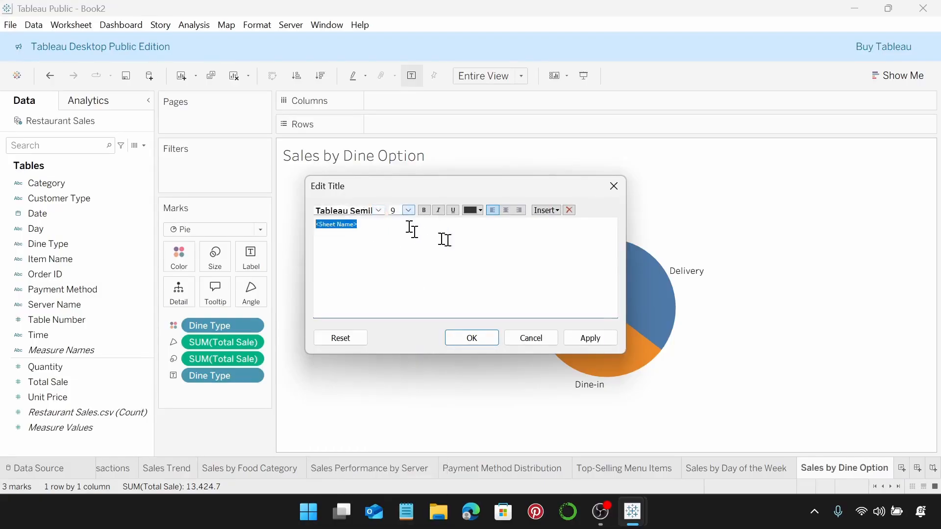
{"action": "left_click", "coordinate": [507, 210]}
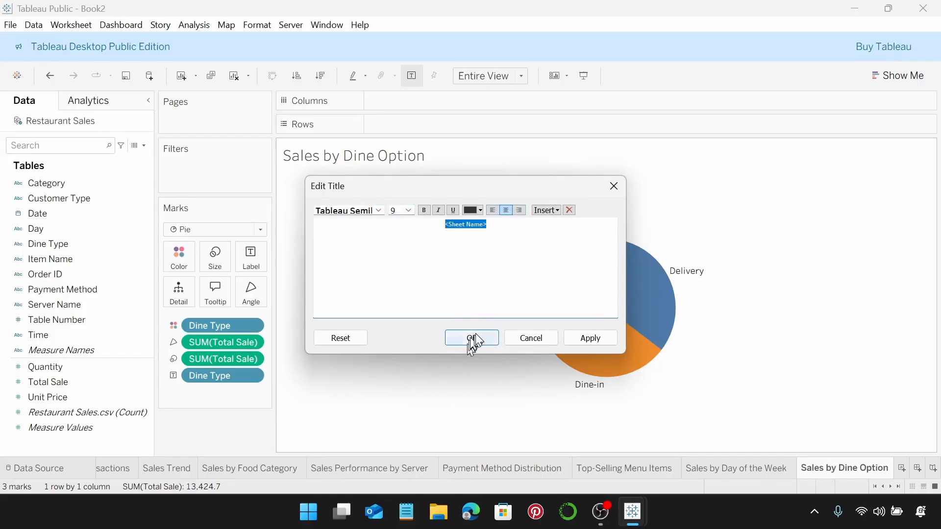
{"action": "left_click", "coordinate": [473, 339]}
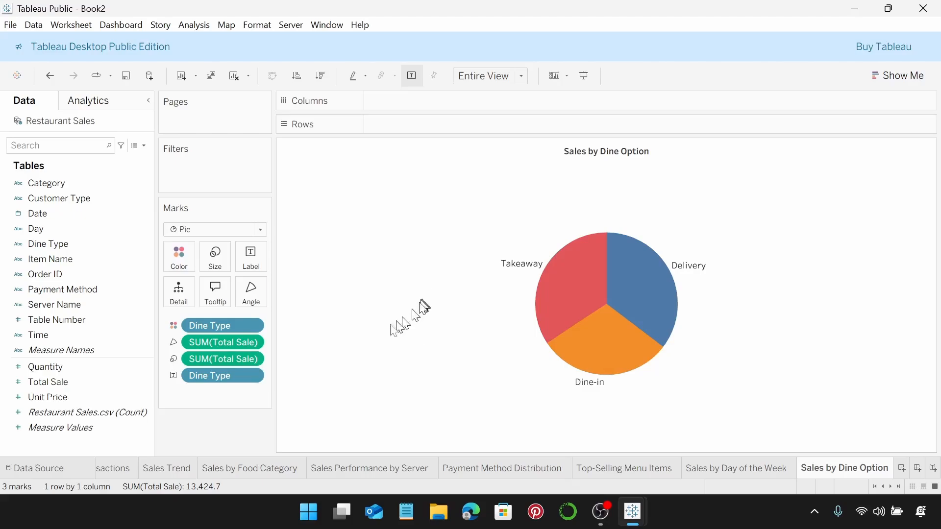
Set the default worksheet shading of the pie chart sheet to None.
{"action": "right_click", "coordinate": [363, 275]}
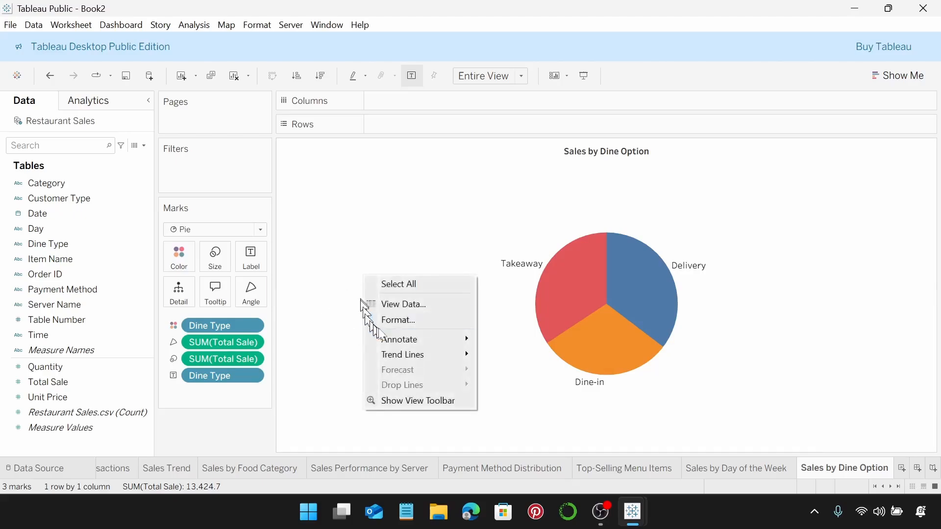
{"action": "left_click", "coordinate": [410, 323]}
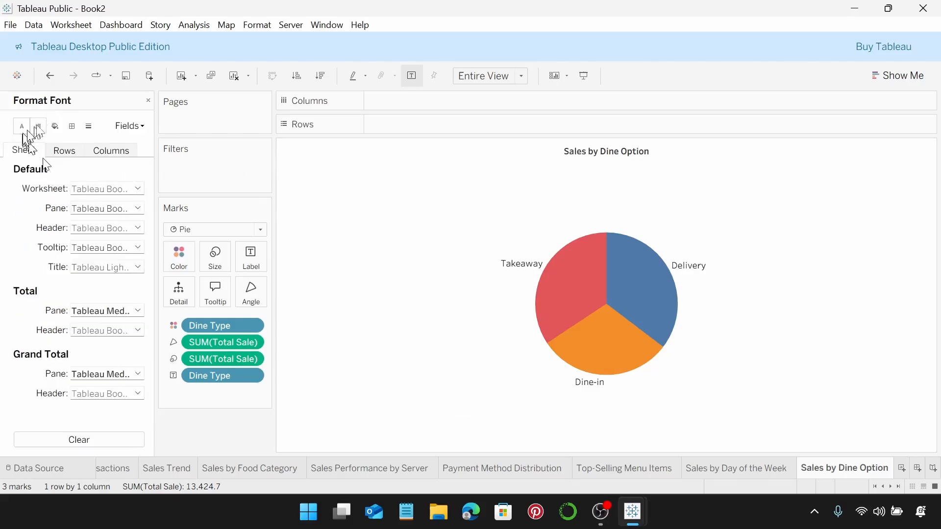
{"action": "left_click", "coordinate": [55, 125]}
{"action": "left_click", "coordinate": [130, 188]}
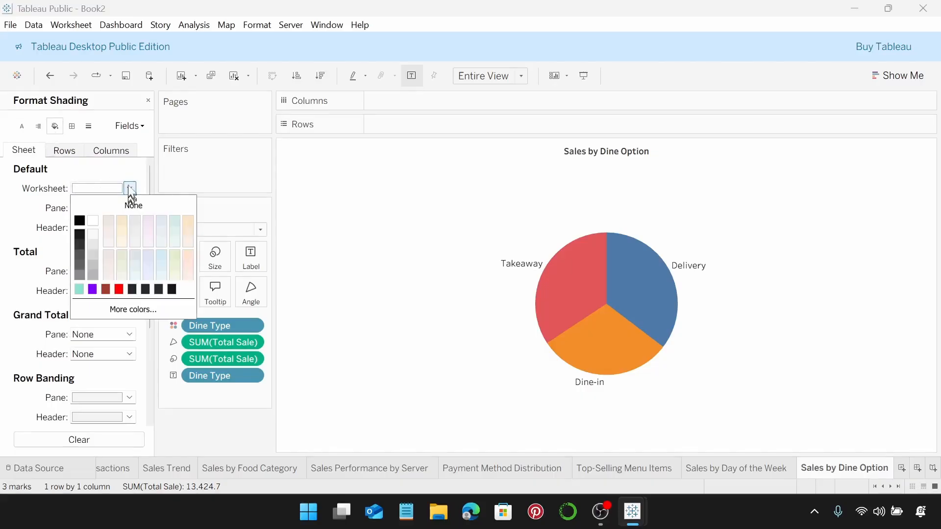
{"action": "left_click", "coordinate": [130, 204]}
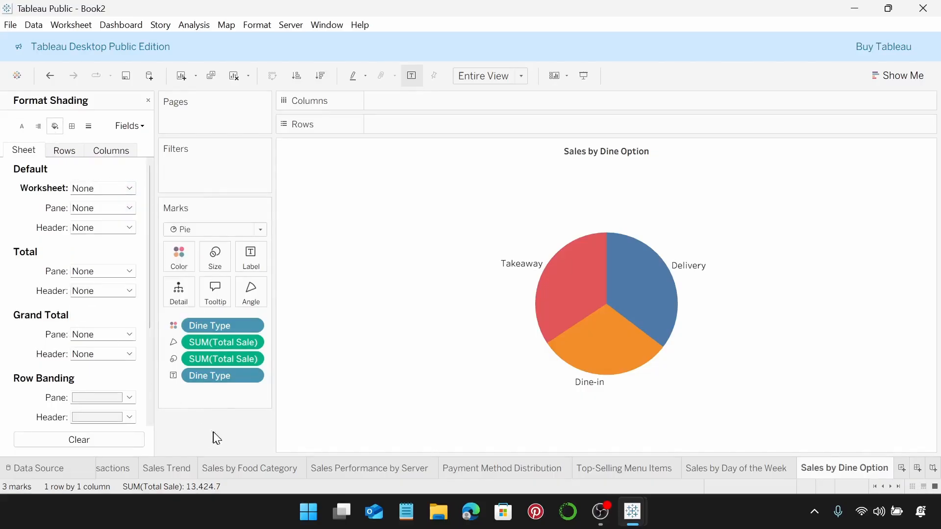
Assign a custom mint green HTML color to Delivery in the Dine Type colors.
{"action": "left_click", "coordinate": [184, 271]}
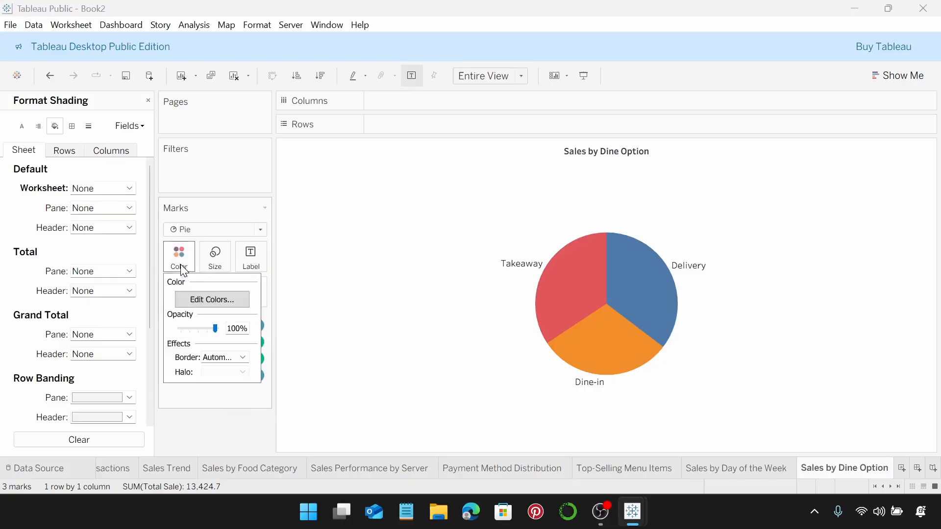
{"action": "left_click", "coordinate": [225, 299]}
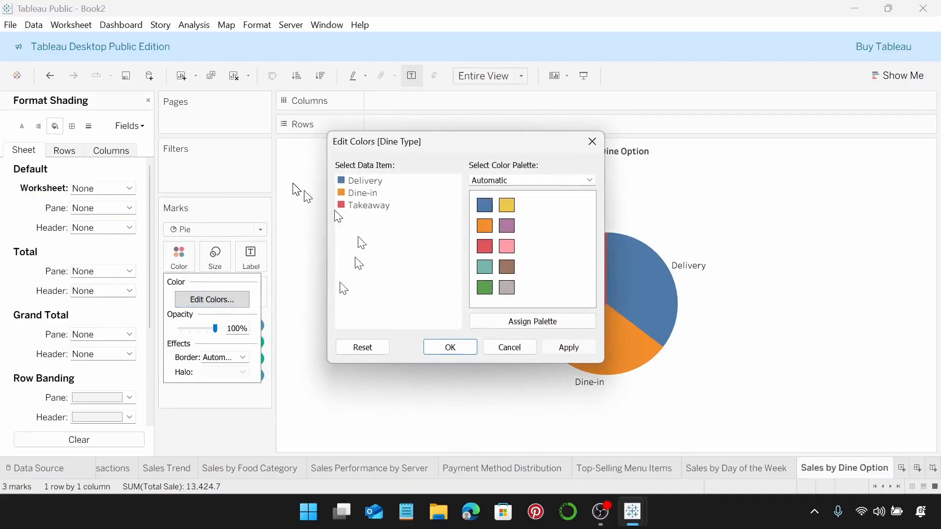
{"action": "double_click", "coordinate": [342, 180]}
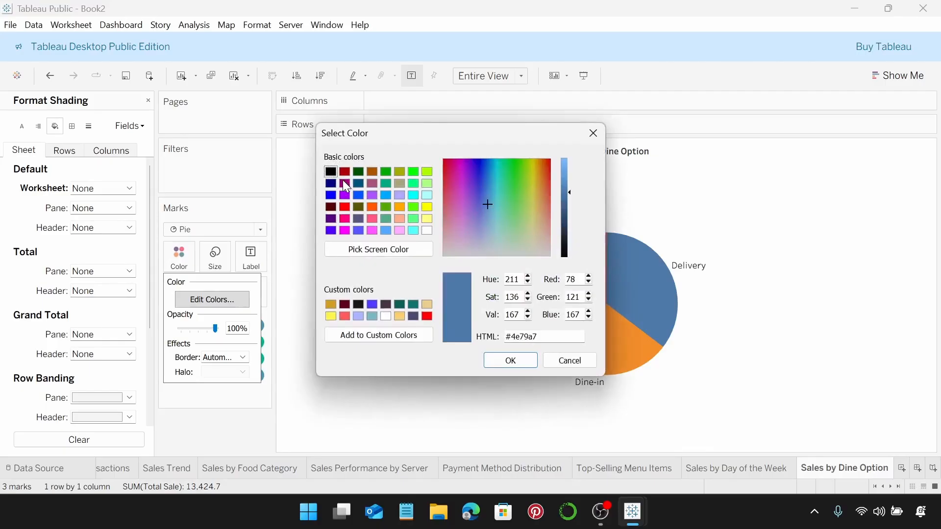
{"action": "left_click", "coordinate": [548, 338]}
{"action": "key", "text": "BackSpace"}
{"action": "key", "text": "BackSpace"}
{"action": "key", "text": "BackSpace"}
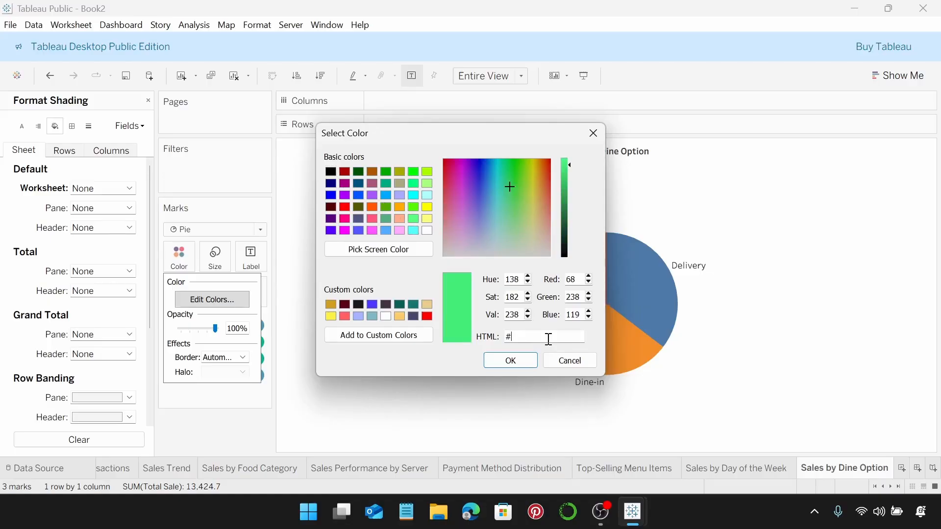
{"action": "type", "text": "86e3c"}
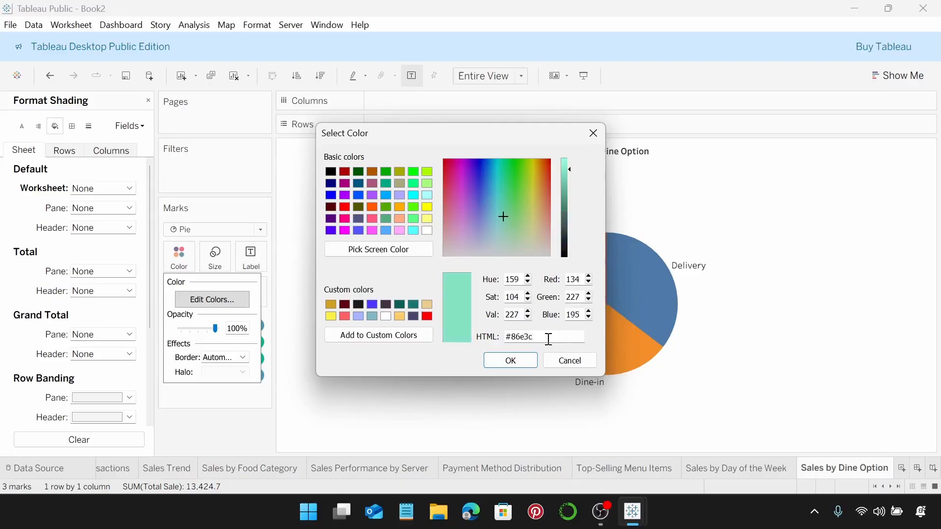
{"action": "type", "text": "3e"}
{"action": "key", "text": "Return"}
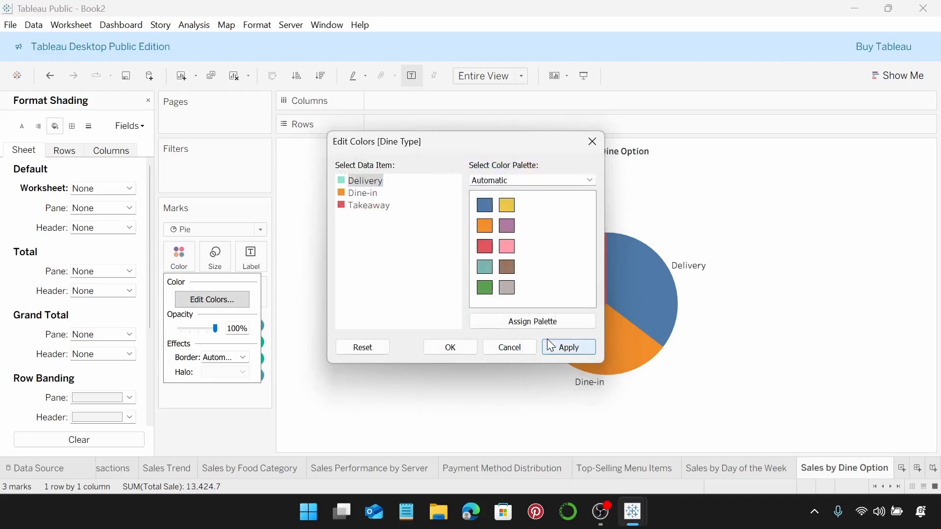
Assign the custom color #787ff6 to Dine-in.
{"action": "double_click", "coordinate": [340, 192]}
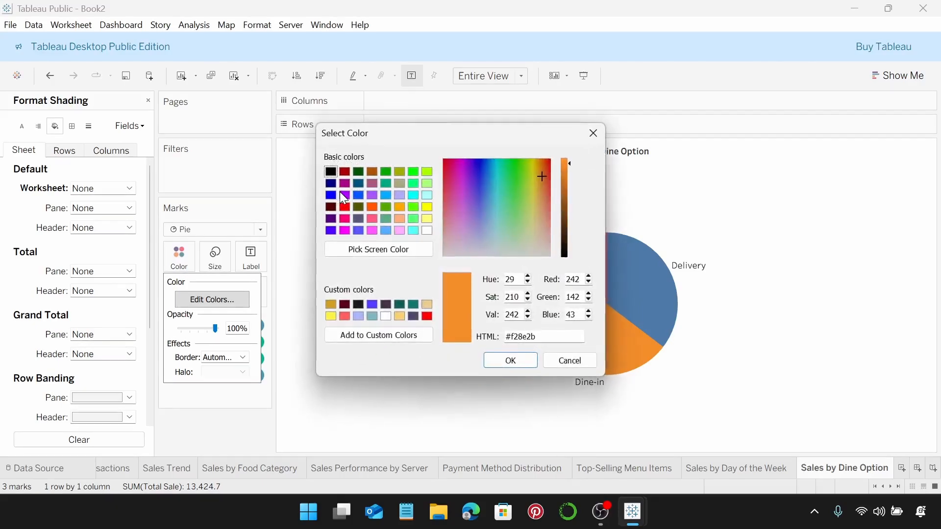
{"action": "left_click", "coordinate": [548, 339]}
{"action": "key", "text": "BackSpace"}
{"action": "key", "text": "BackSpace"}
{"action": "key", "text": "BackSpace"}
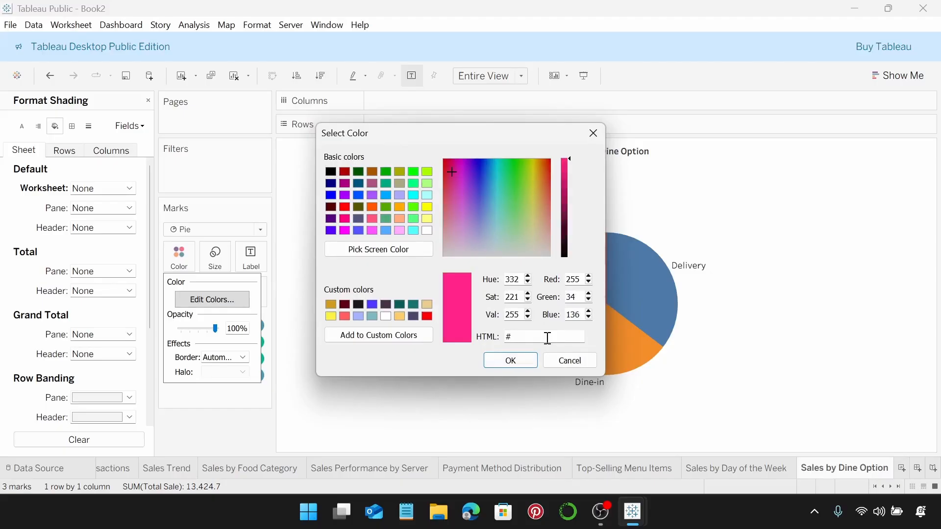
{"action": "type", "text": "787ff"}
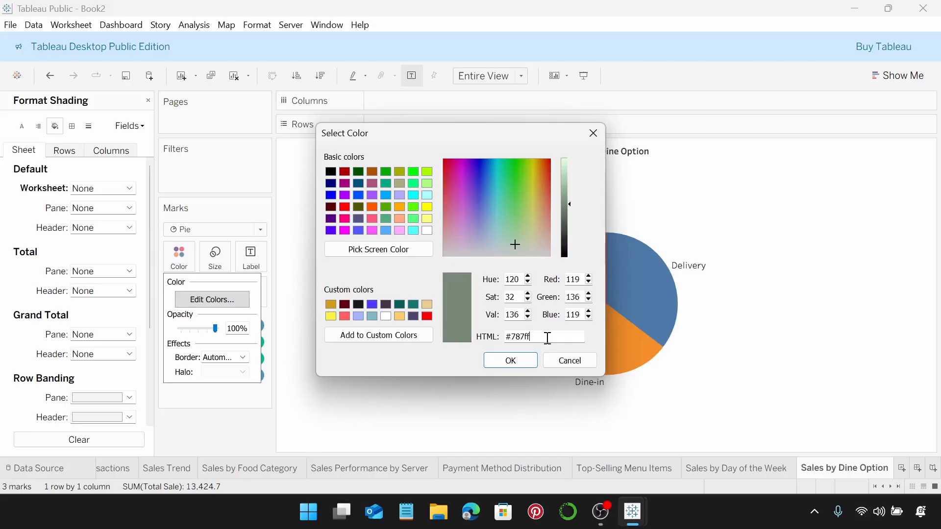
{"action": "type", "text": "6"}
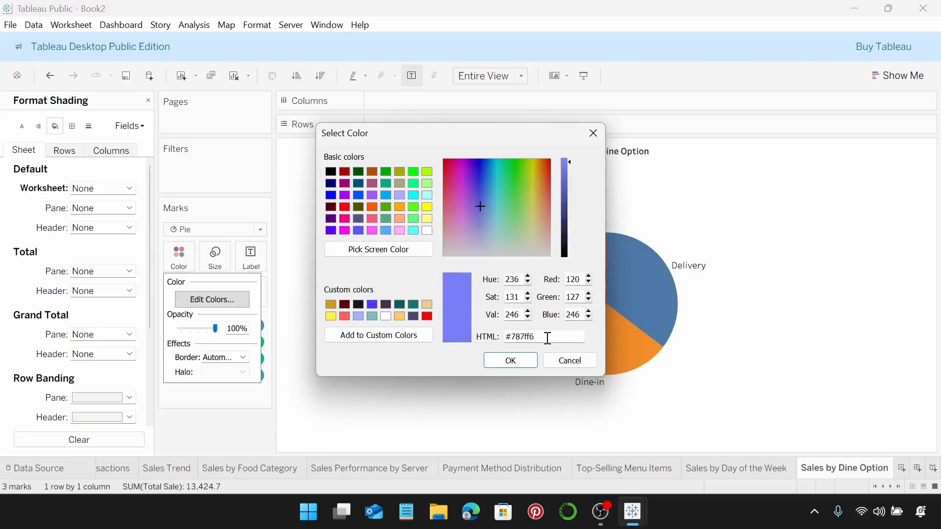
{"action": "left_click", "coordinate": [524, 363]}
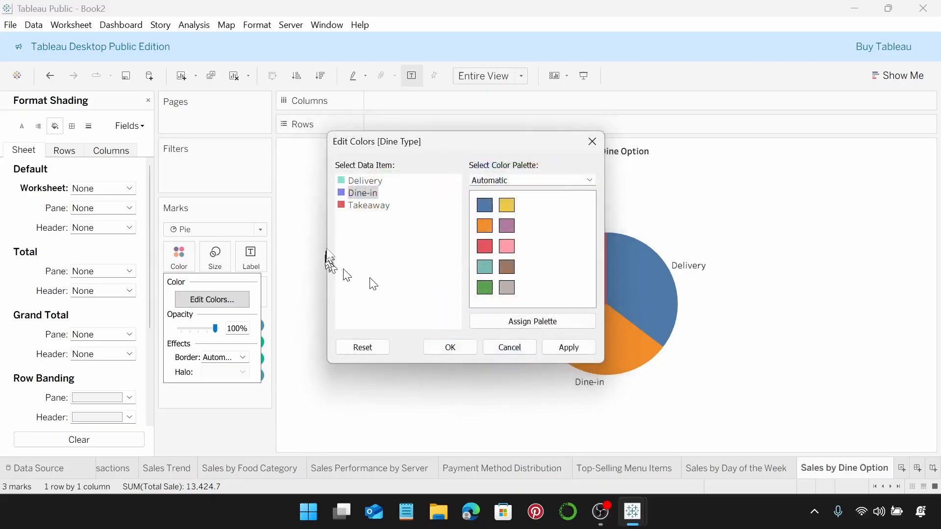
Assign the custom color #fa8976 to Takeaway and apply the new Dine Type colors to the pie.
{"action": "double_click", "coordinate": [341, 207]}
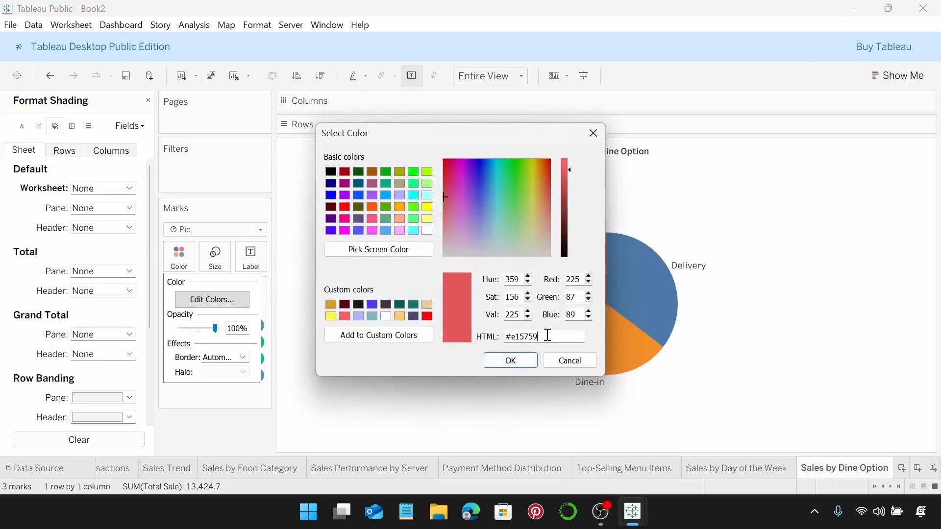
{"action": "key", "text": "BackSpace"}
{"action": "key", "text": "BackSpace"}
{"action": "key", "text": "BackSpace"}
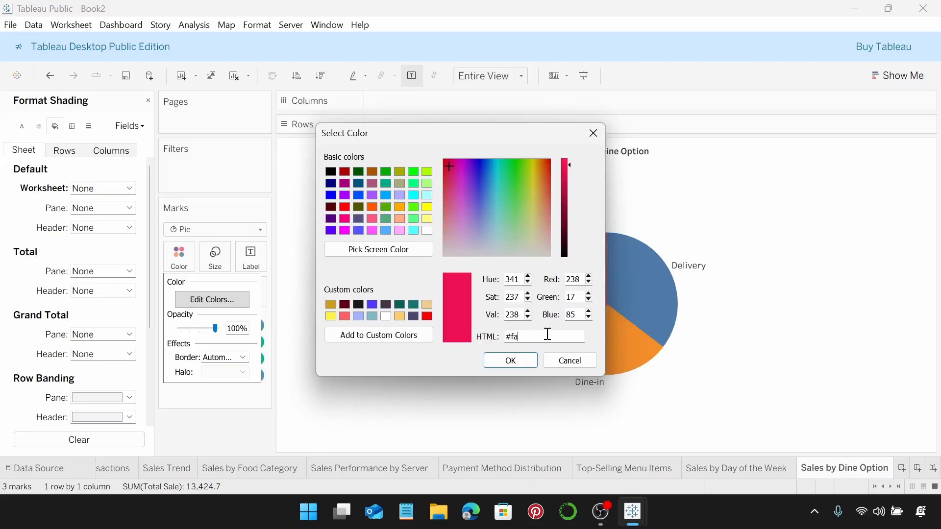
{"action": "type", "text": "fa8"}
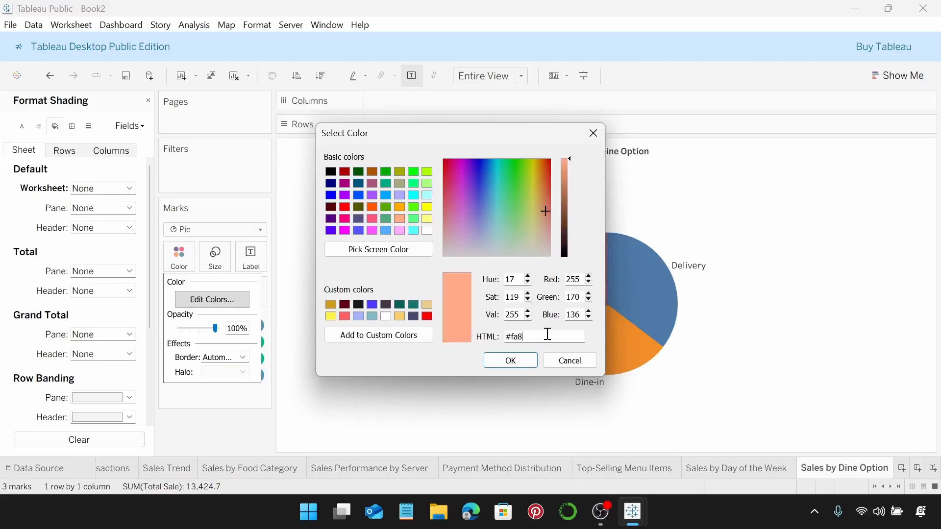
{"action": "type", "text": "976"}
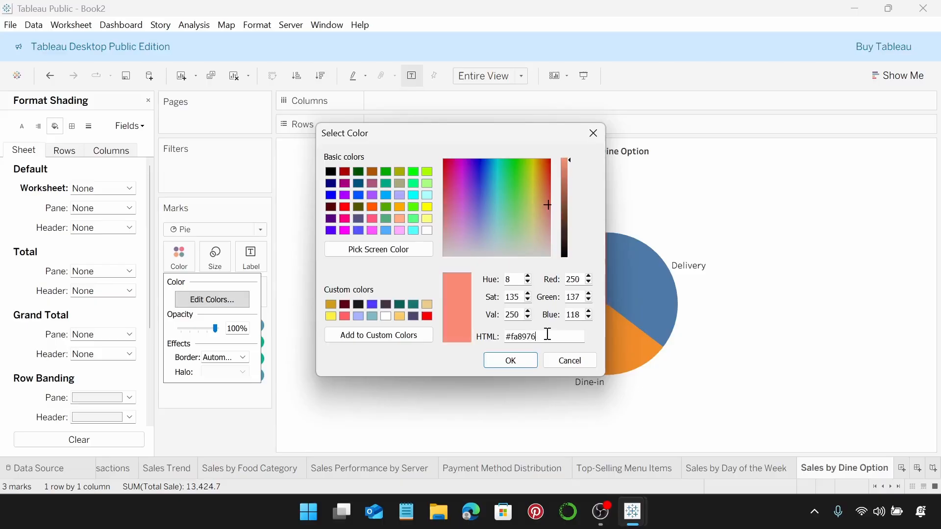
{"action": "left_click", "coordinate": [528, 359]}
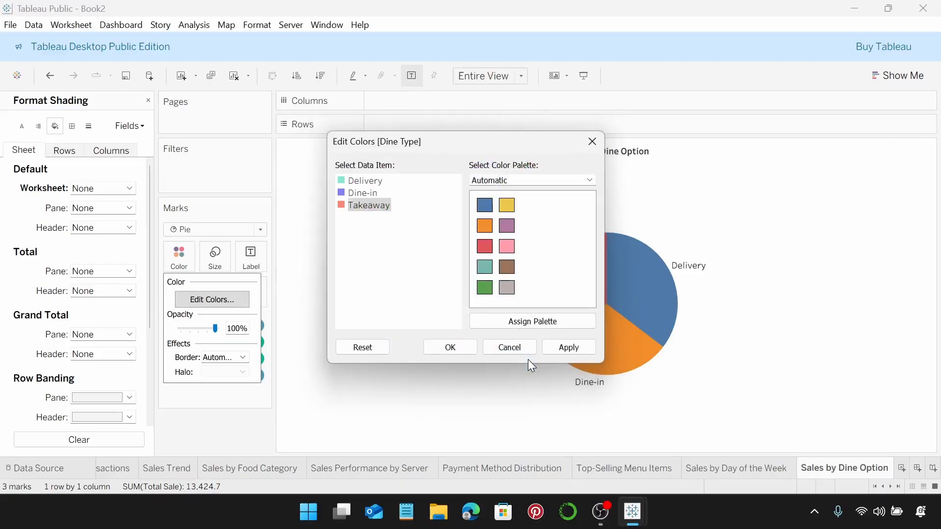
{"action": "left_click", "coordinate": [563, 349]}
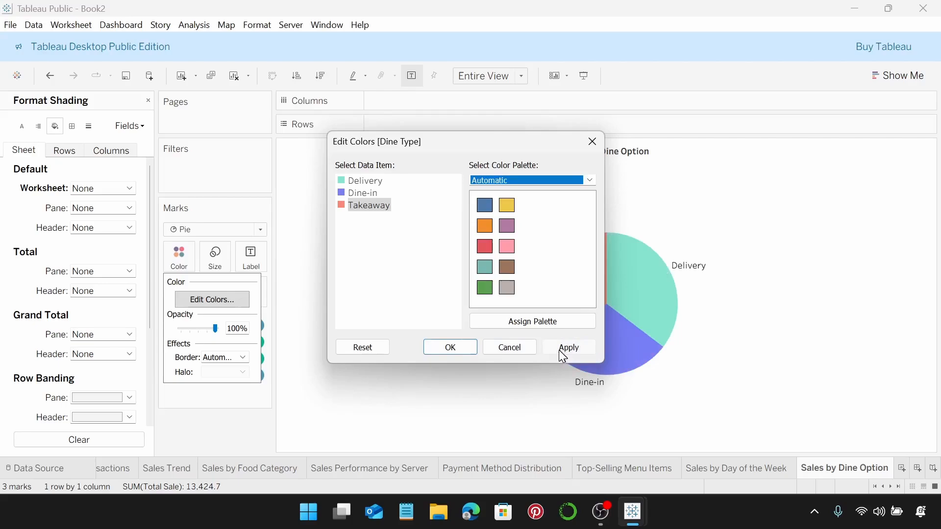
{"action": "left_click", "coordinate": [460, 351]}
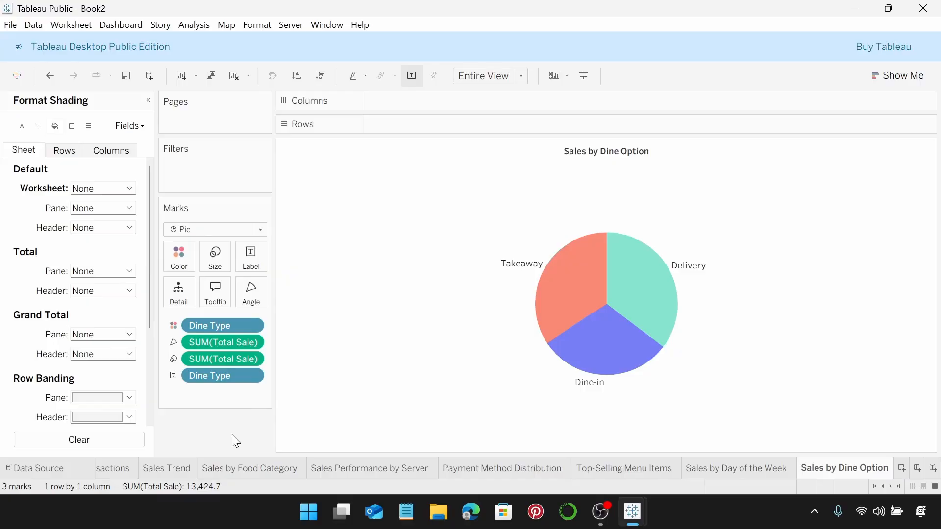
Close the shading formatting and add a new dashboard to the workbook.
{"action": "key", "text": "Escape"}
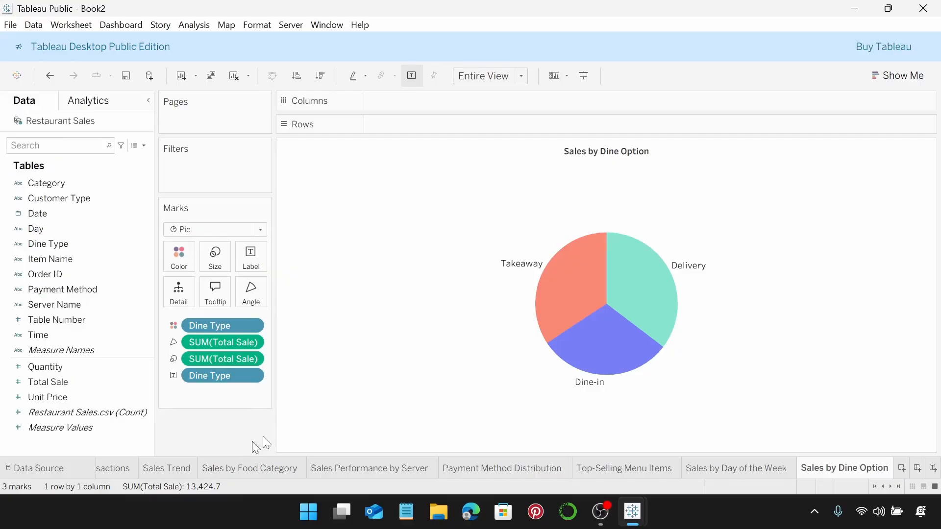
{"action": "left_click", "coordinate": [918, 469]}
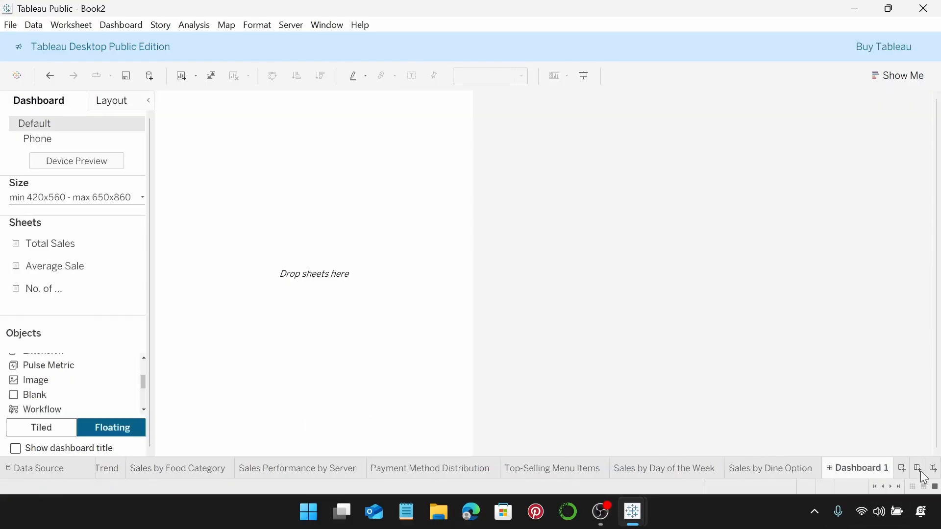
Switch the dashboard from a range to a fixed custom size and set its width to 1400 px.
{"action": "left_click", "coordinate": [74, 202]}
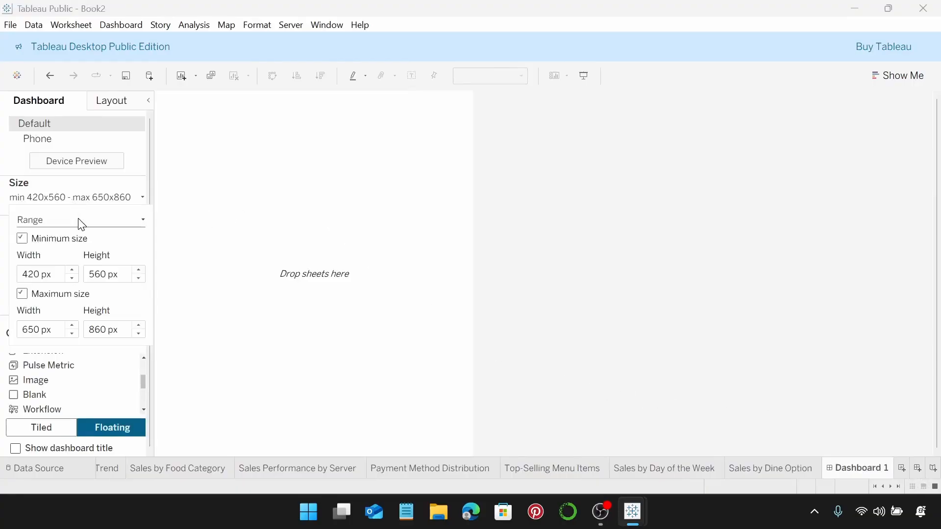
{"action": "left_click", "coordinate": [77, 221]}
{"action": "left_click", "coordinate": [69, 234]}
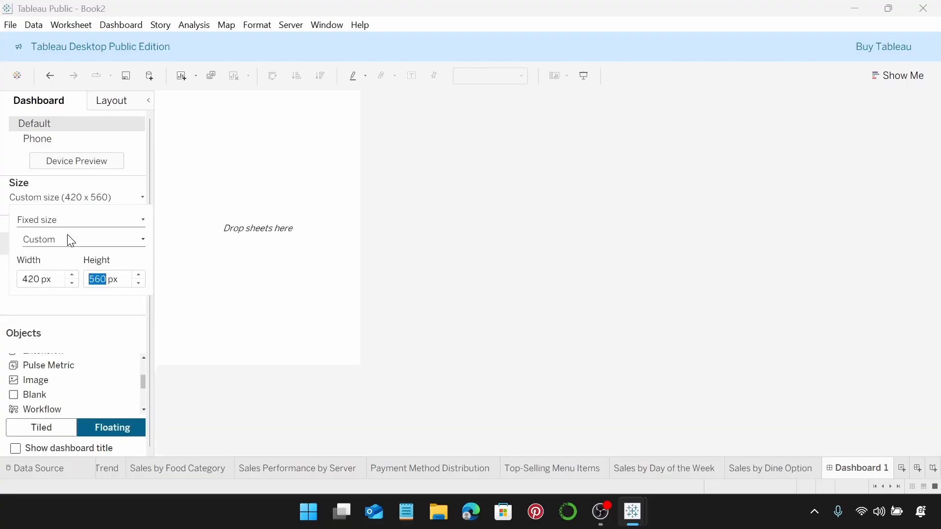
{"action": "left_click", "coordinate": [39, 281]}
{"action": "key", "text": "BackSpace"}
{"action": "key", "text": "BackSpace"}
{"action": "key", "text": "BackSpace"}
{"action": "type", "text": "1400"}
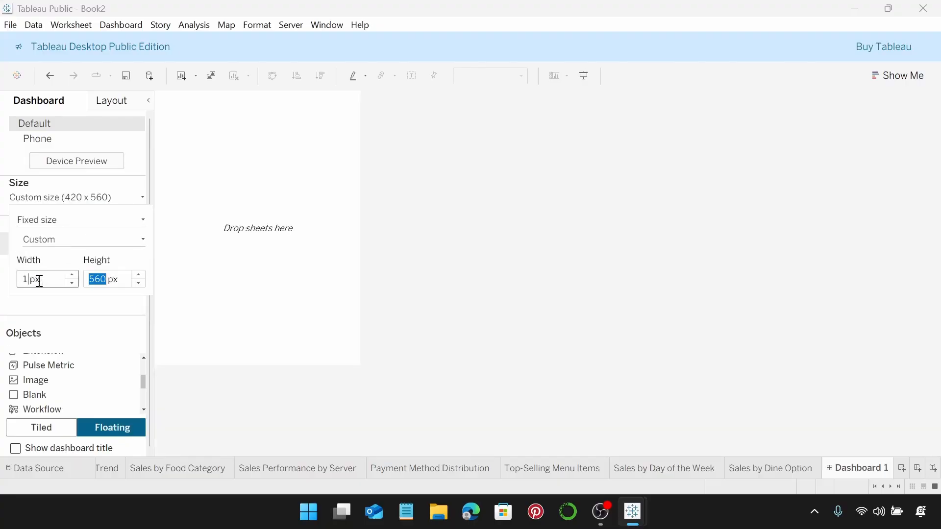
{"action": "key", "text": "Return"}
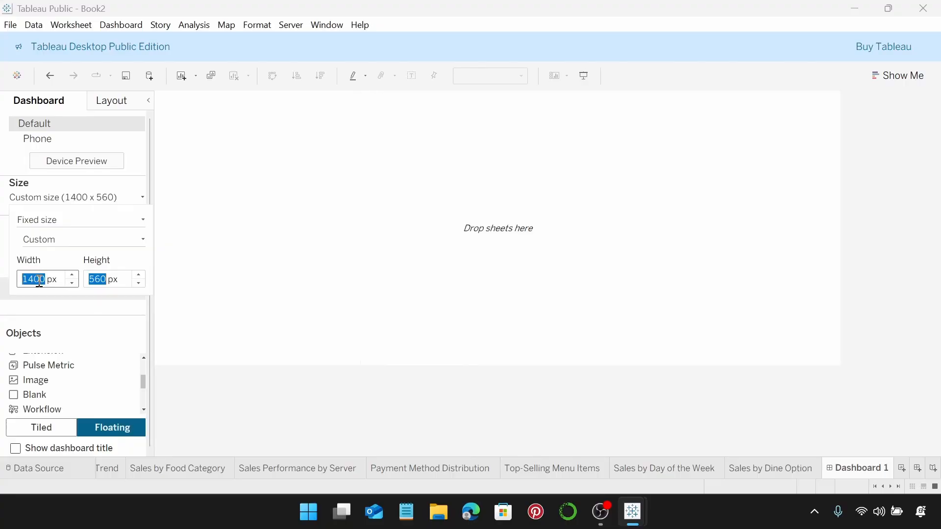
Set the dashboard's fixed height to 800 px.
{"action": "left_click", "coordinate": [106, 280]}
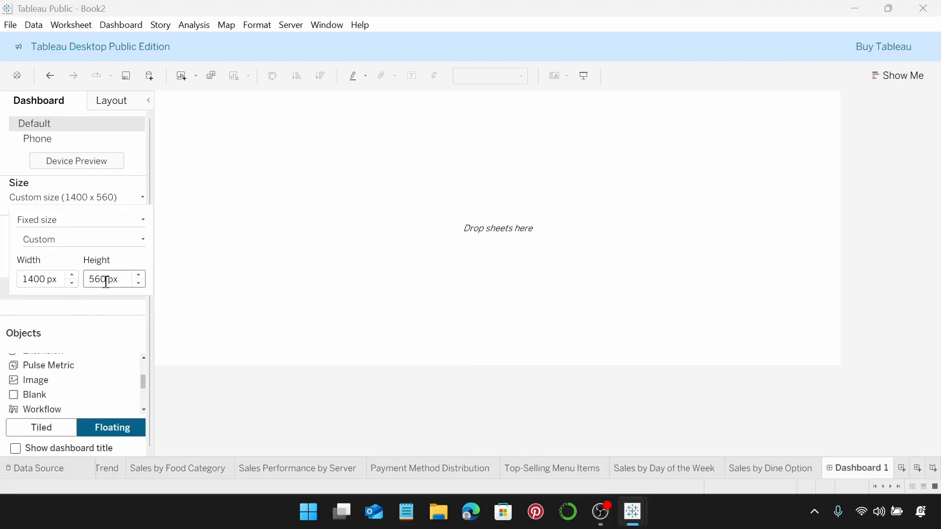
{"action": "key", "text": "BackSpace"}
{"action": "key", "text": "BackSpace"}
{"action": "key", "text": "BackSpace"}
{"action": "key", "text": "Return"}
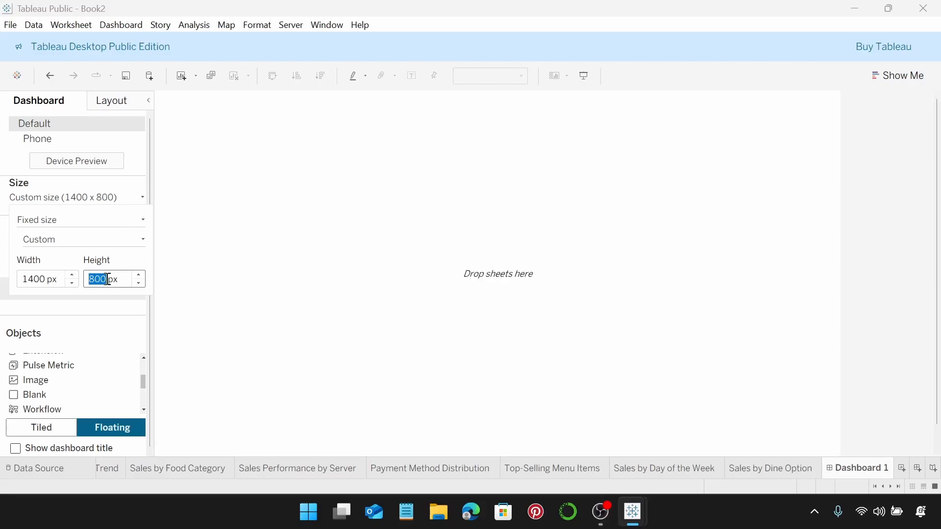
Add a tiled image object to the dashboard using Restaurant sales background.png, with Fit Image and Center Image enabled.
{"action": "scroll", "coordinate": [93, 361], "scroll_direction": "up", "scroll_amount": 3}
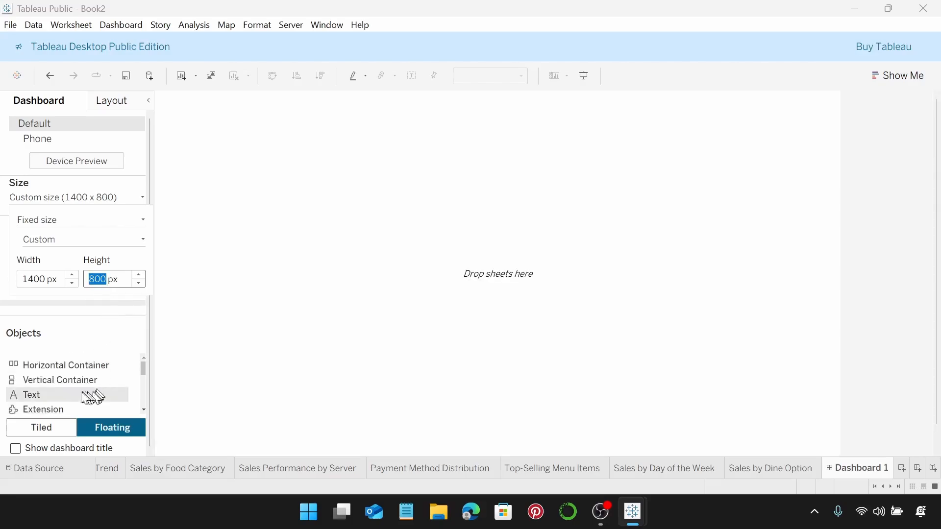
{"action": "scroll", "coordinate": [52, 398], "scroll_direction": "down", "scroll_amount": 2}
{"action": "left_click", "coordinate": [64, 436]}
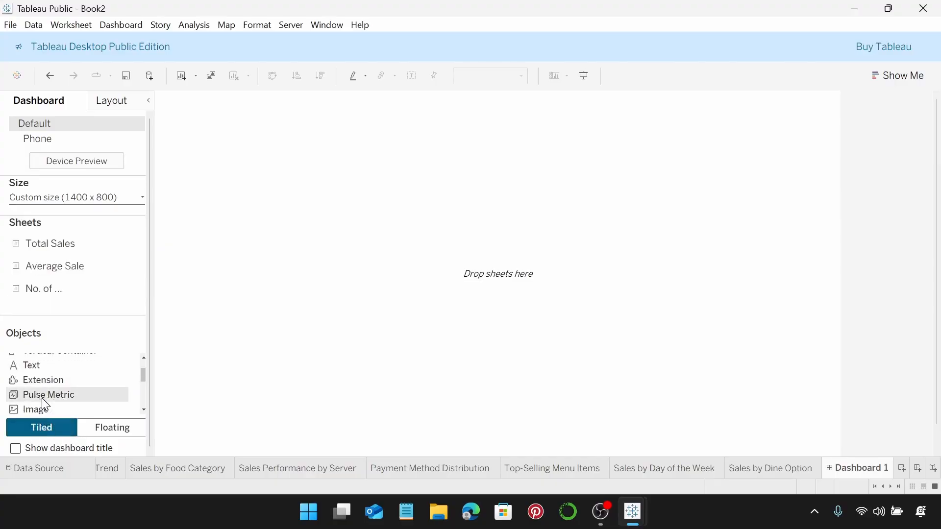
{"action": "left_click_drag", "start_coordinate": [34, 411], "coordinate": [418, 254]}
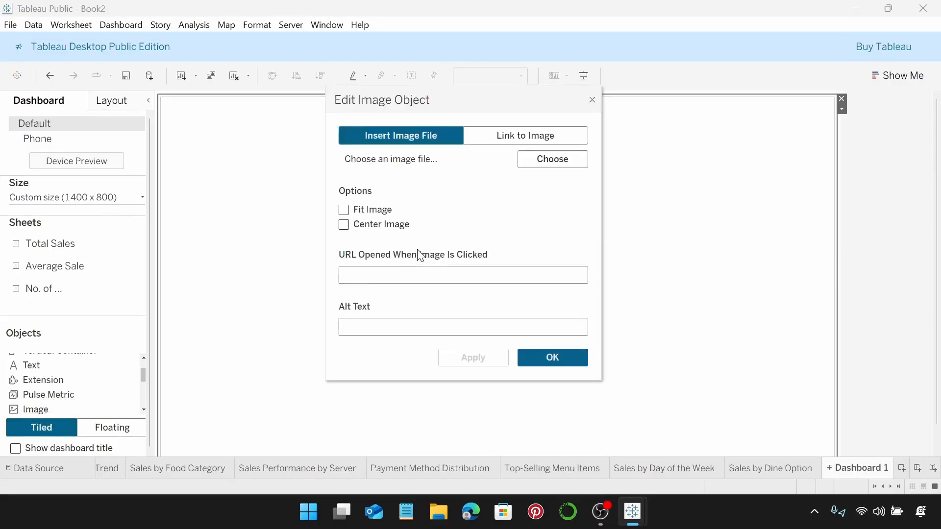
{"action": "left_click", "coordinate": [552, 159]}
{"action": "left_click", "coordinate": [420, 209]}
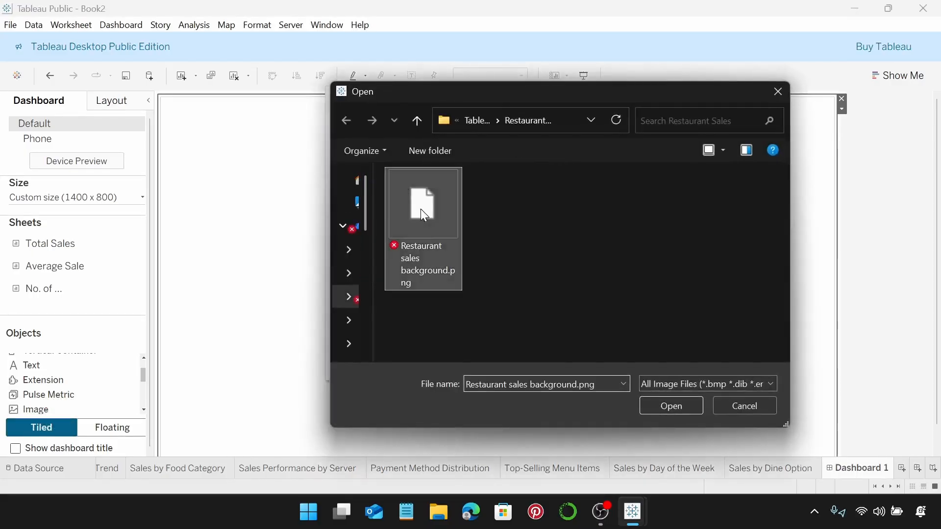
{"action": "left_click", "coordinate": [655, 409]}
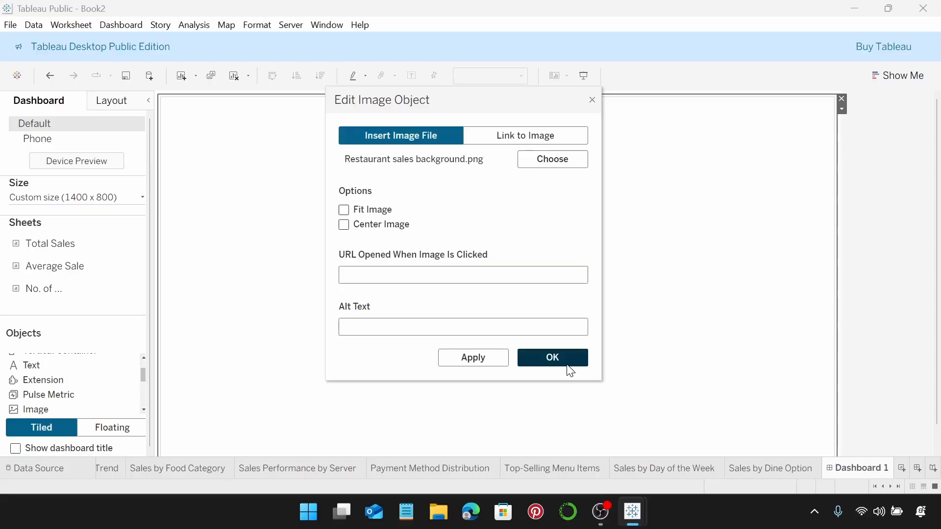
{"action": "left_click", "coordinate": [343, 209]}
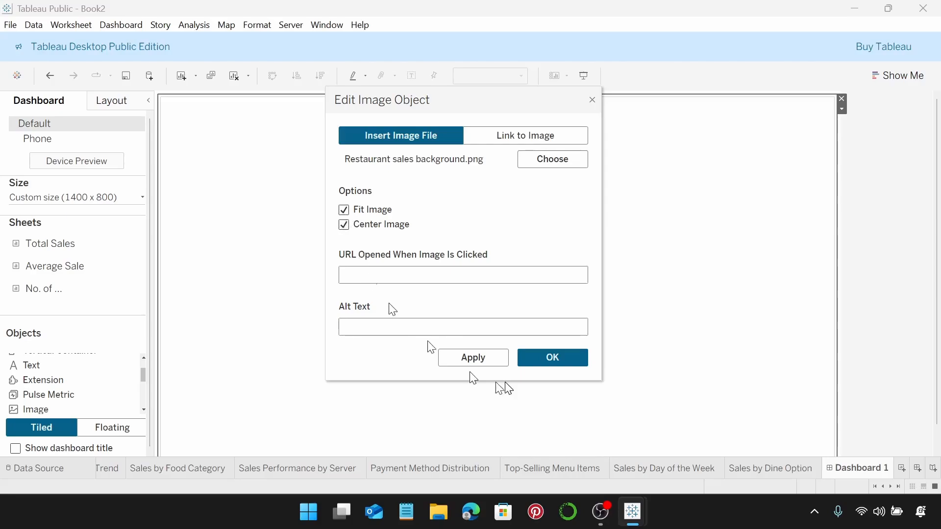
{"action": "left_click", "coordinate": [535, 361]}
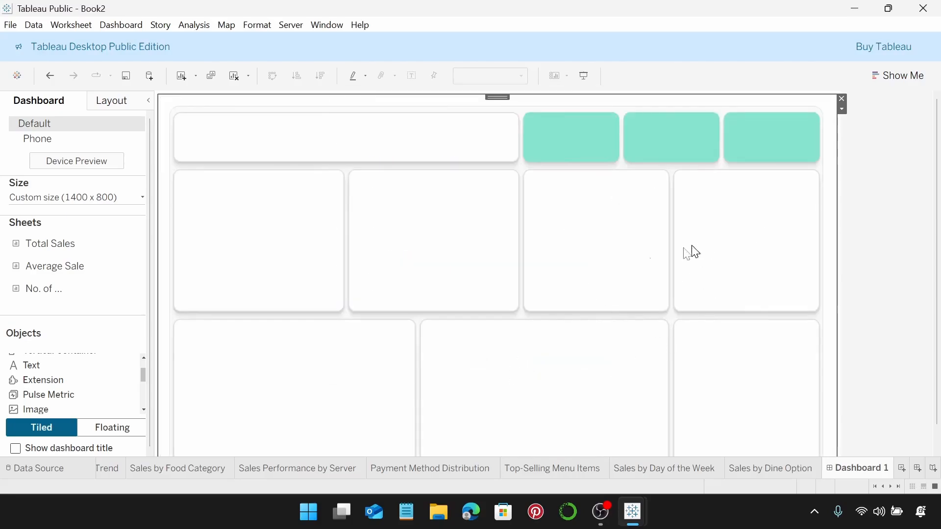
Add a floating text object over the wide white header card, reading "Restaurant Sales Dashboard".
{"action": "left_click", "coordinate": [100, 430]}
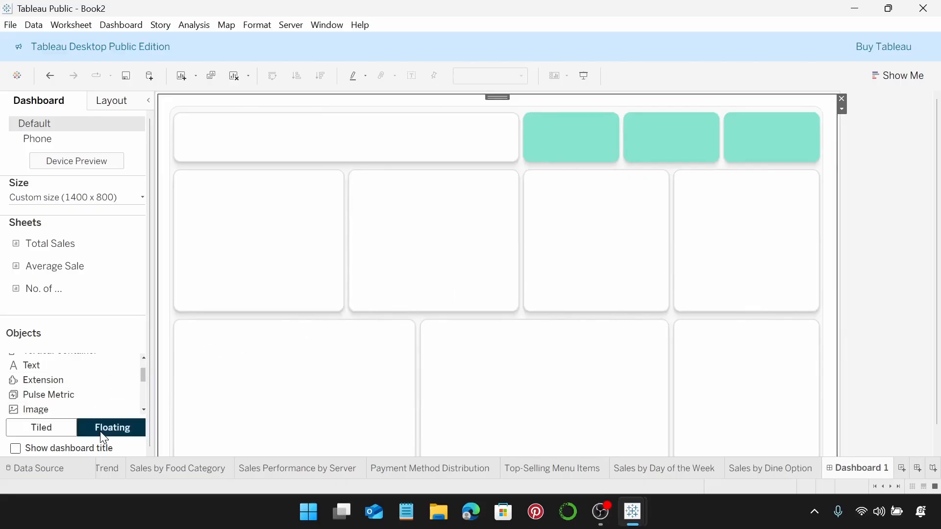
{"action": "scroll", "coordinate": [118, 397], "scroll_direction": "up", "scroll_amount": 2}
{"action": "left_click_drag", "start_coordinate": [59, 398], "coordinate": [190, 120]}
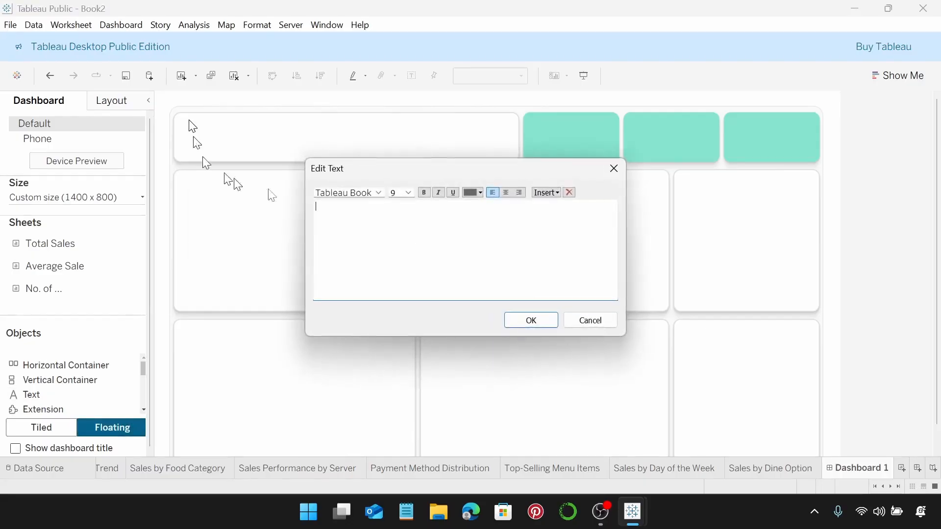
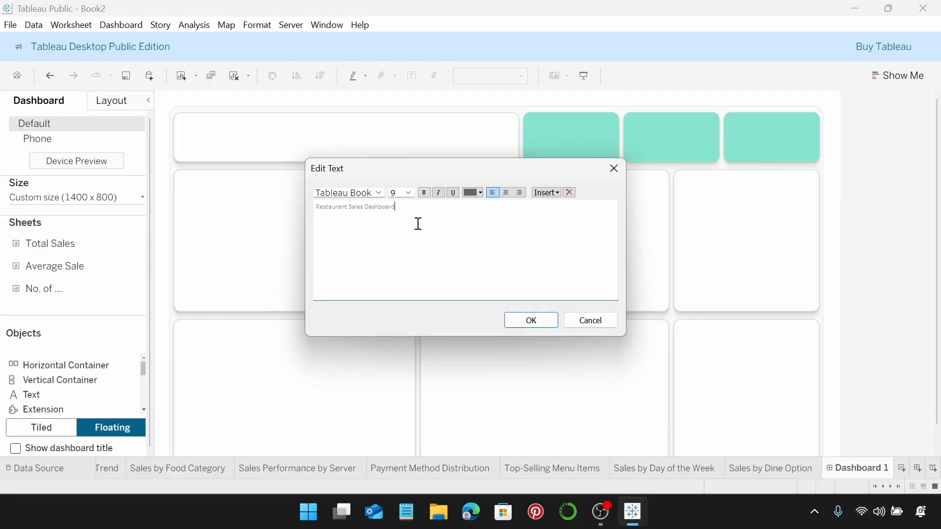
Format the dashboard title text as Tableau Medium, size 24, in a darker color, and apply it.
{"action": "left_click_drag", "start_coordinate": [411, 211], "coordinate": [313, 210]}
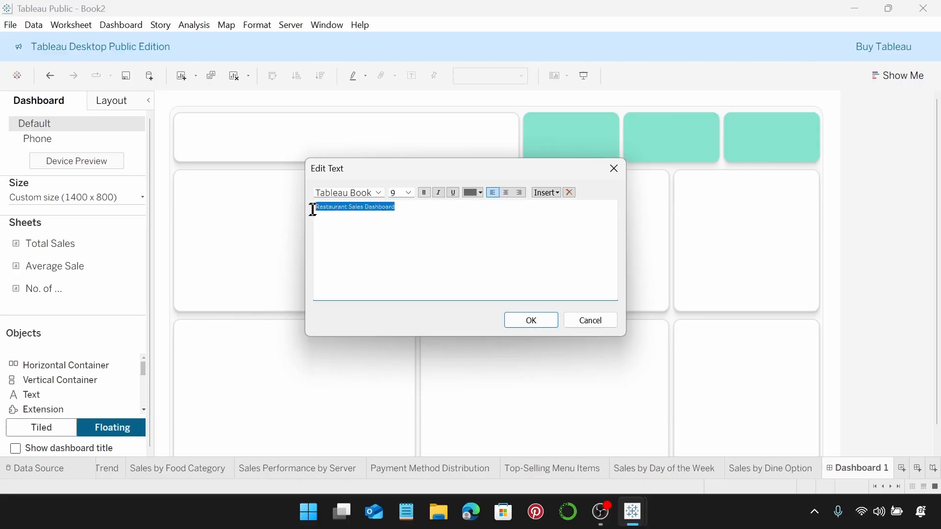
{"action": "left_click", "coordinate": [377, 193]}
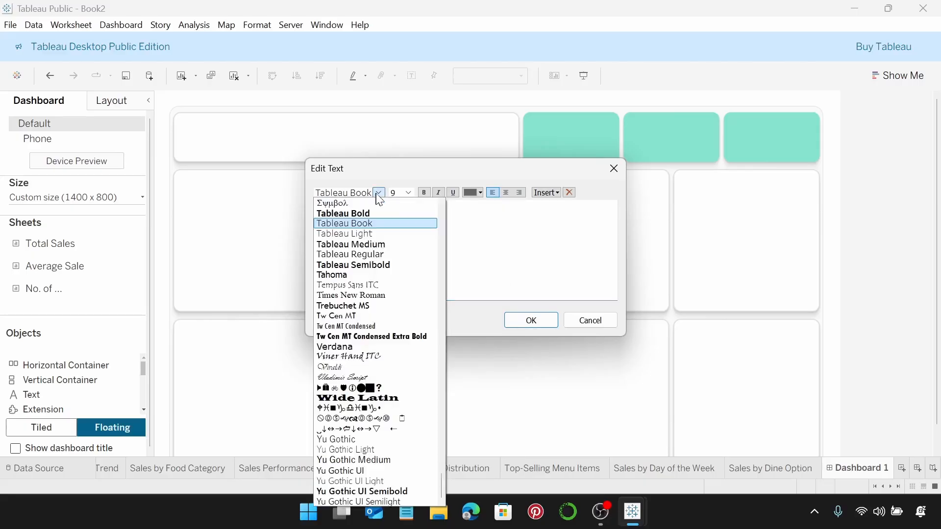
{"action": "left_click", "coordinate": [389, 245]}
{"action": "left_click", "coordinate": [410, 193]}
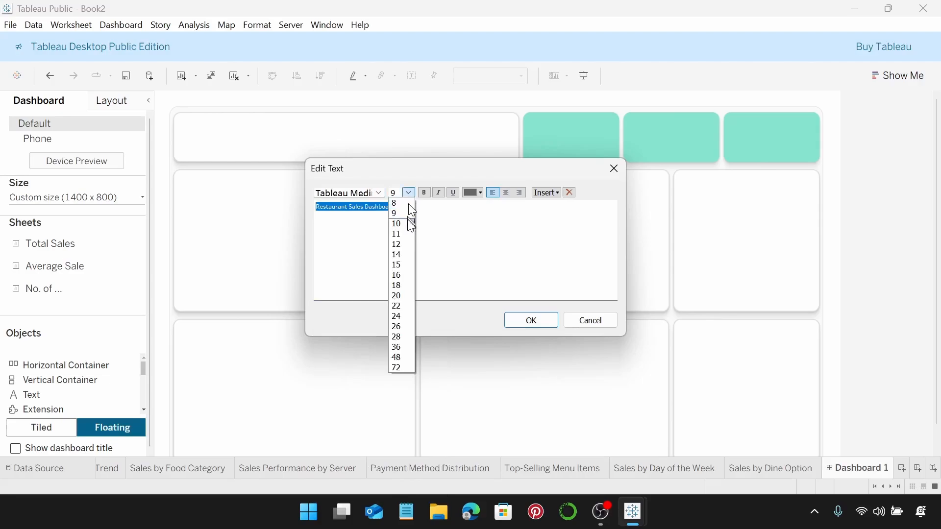
{"action": "left_click", "coordinate": [398, 316]}
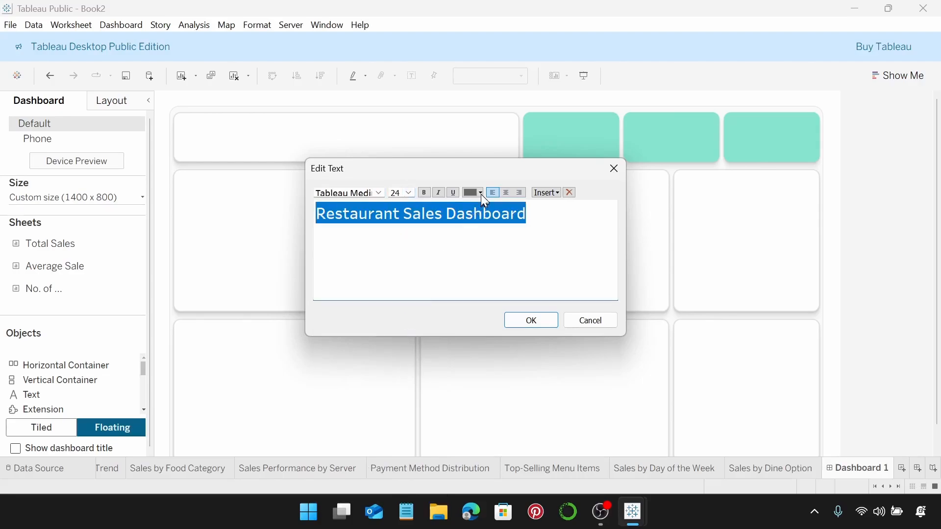
{"action": "left_click", "coordinate": [481, 195]}
{"action": "left_click", "coordinate": [473, 227]}
{"action": "left_click", "coordinate": [514, 321]}
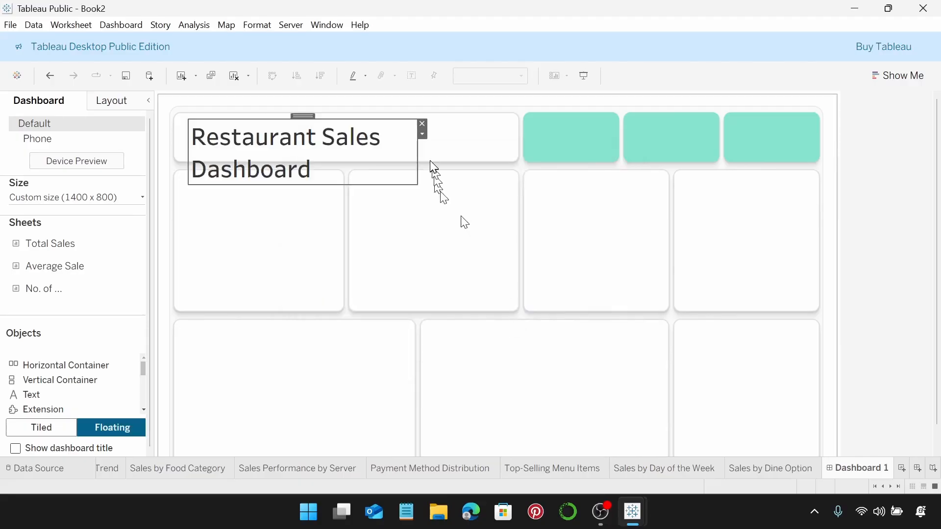
Resize and reposition the title text object so it fits on one line inside the wide white header card.
{"action": "left_click_drag", "start_coordinate": [417, 156], "coordinate": [516, 158]}
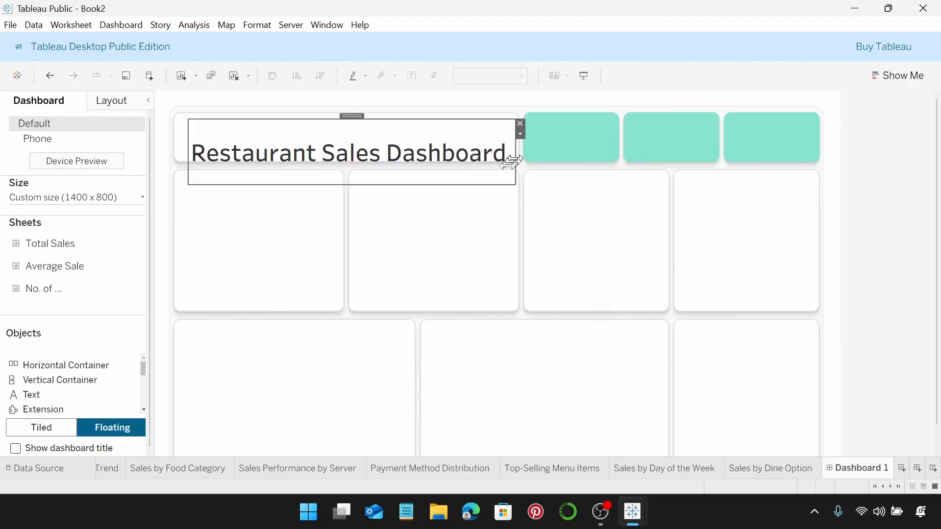
{"action": "left_click_drag", "start_coordinate": [186, 146], "coordinate": [172, 149]}
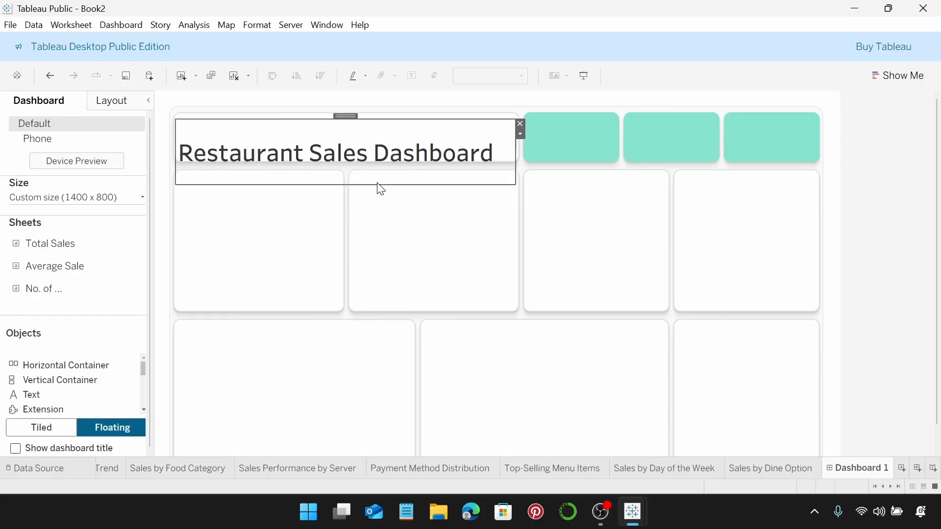
{"action": "left_click_drag", "start_coordinate": [349, 115], "coordinate": [352, 111]}
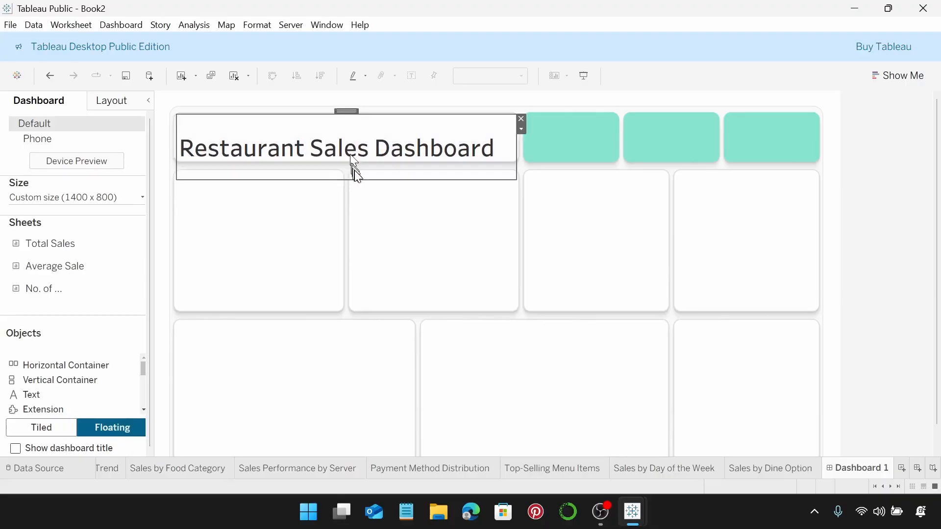
{"action": "left_click_drag", "start_coordinate": [358, 180], "coordinate": [358, 159]}
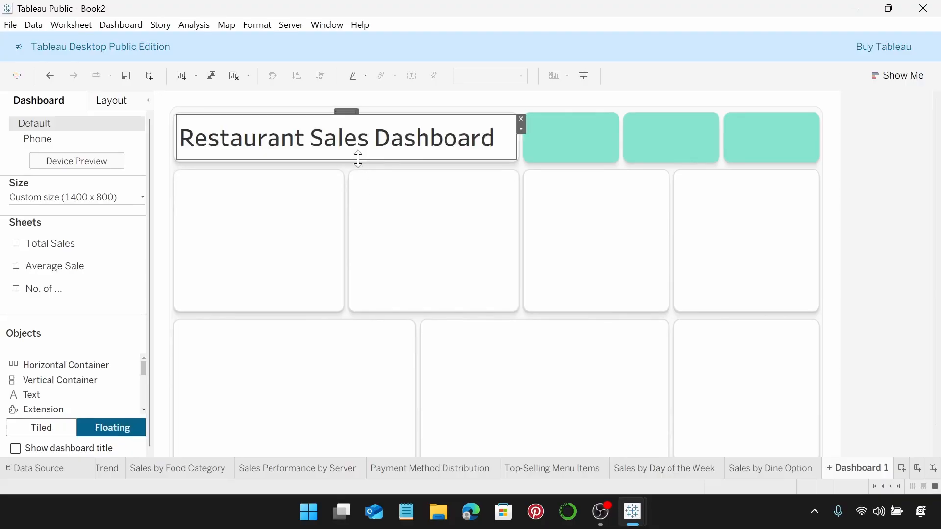
{"action": "left_click", "coordinate": [414, 233]}
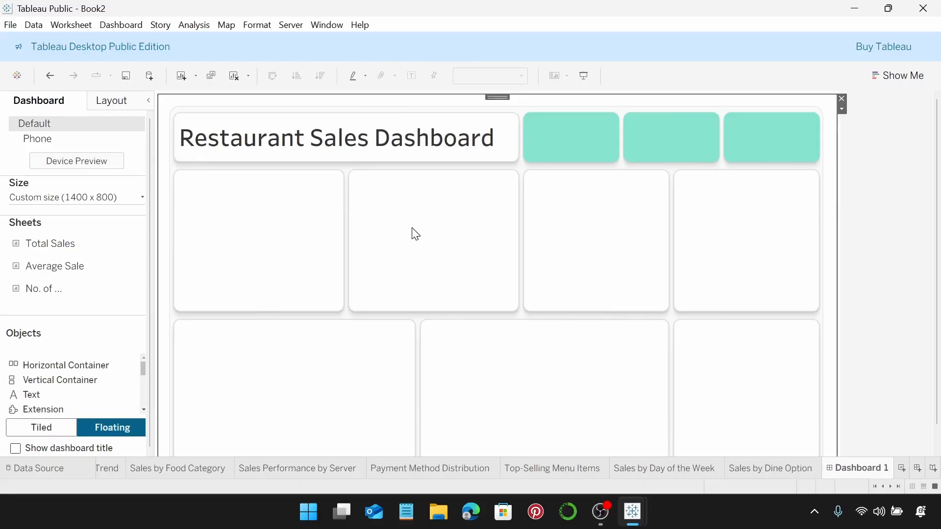
Place the Total Sales sheet as a floating object on the first green card and match its width to the card.
{"action": "left_click_drag", "start_coordinate": [91, 250], "coordinate": [160, 233]}
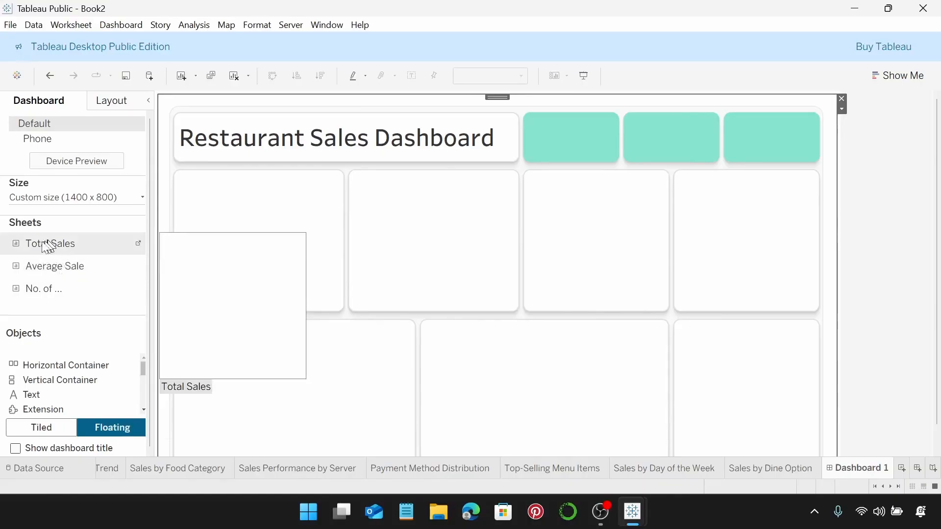
{"action": "left_click_drag", "start_coordinate": [64, 248], "coordinate": [526, 118]}
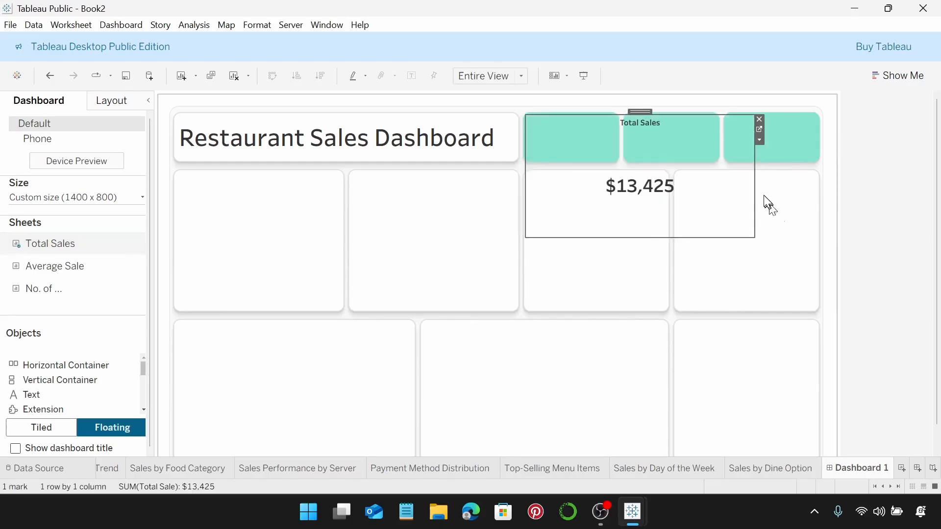
{"action": "left_click_drag", "start_coordinate": [756, 189], "coordinate": [619, 198]}
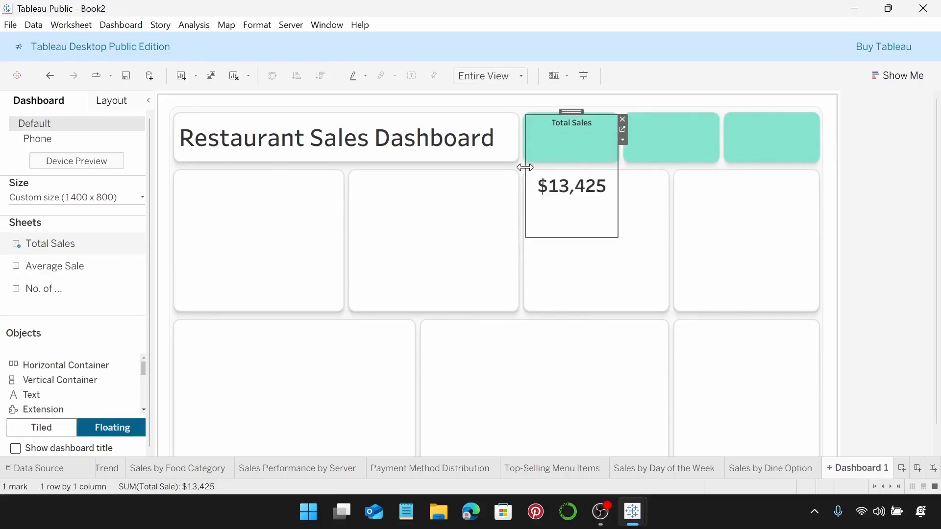
{"action": "left_click_drag", "start_coordinate": [525, 170], "coordinate": [524, 171]}
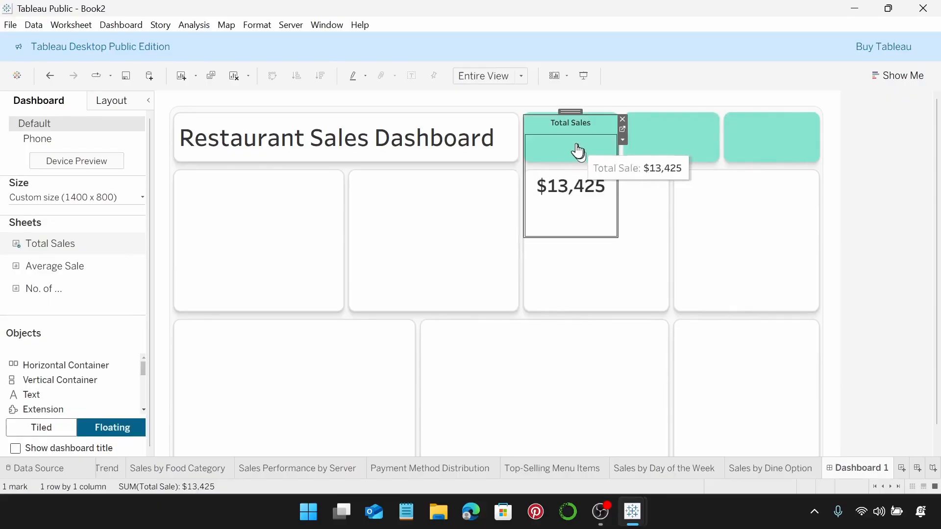
Nudge the Total Sales sheet up and shorten it to fit the height of the first green card.
{"action": "key", "text": "Up"}
{"action": "key", "text": "Up"}
{"action": "key", "text": "Up"}
{"action": "key", "text": "Up"}
{"action": "key", "text": "Up"}
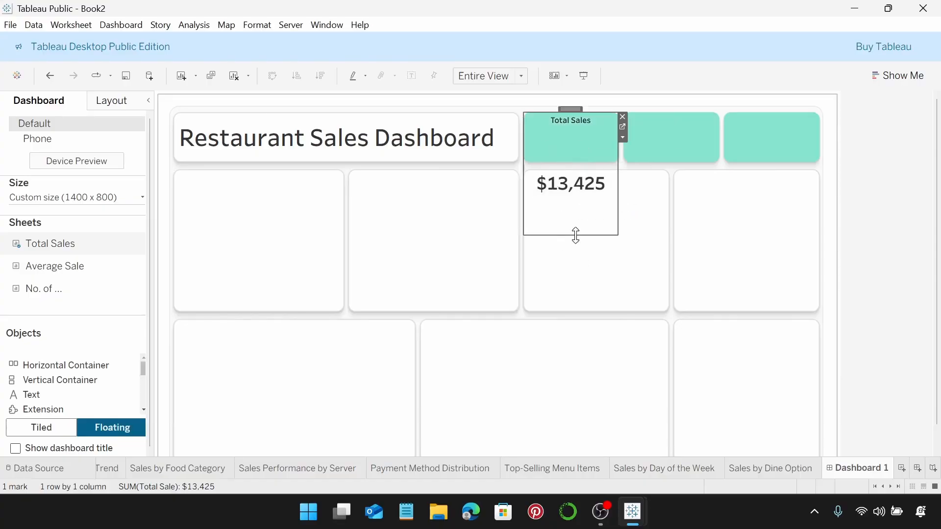
{"action": "left_click_drag", "start_coordinate": [576, 235], "coordinate": [581, 161]}
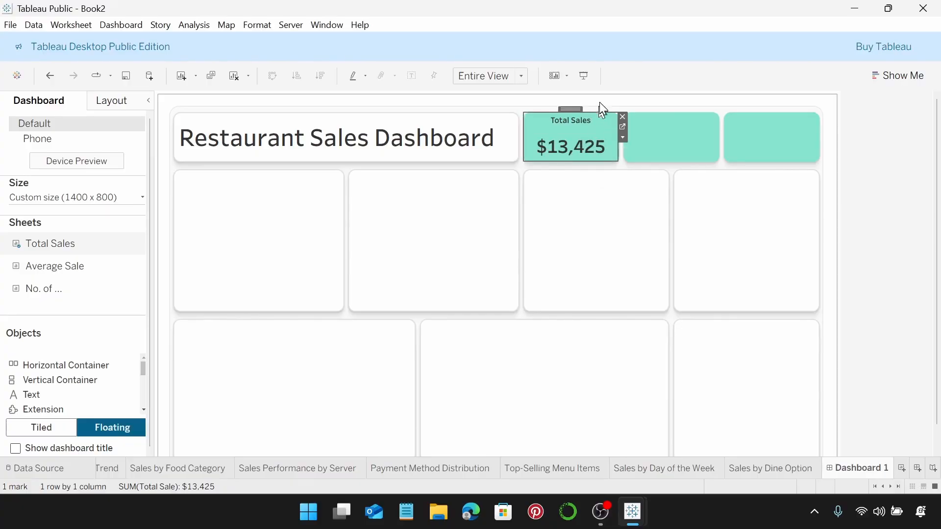
{"action": "left_click_drag", "start_coordinate": [600, 113], "coordinate": [599, 116]}
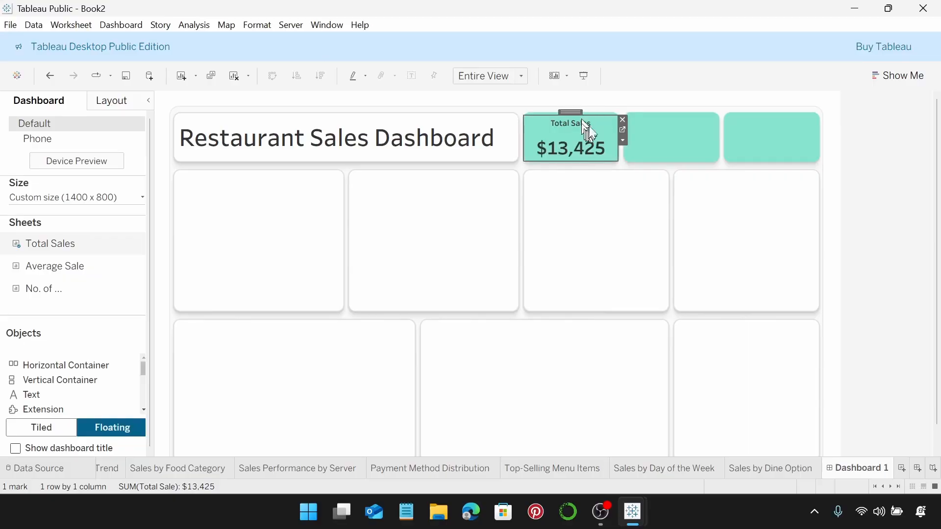
{"action": "left_click", "coordinate": [626, 108]}
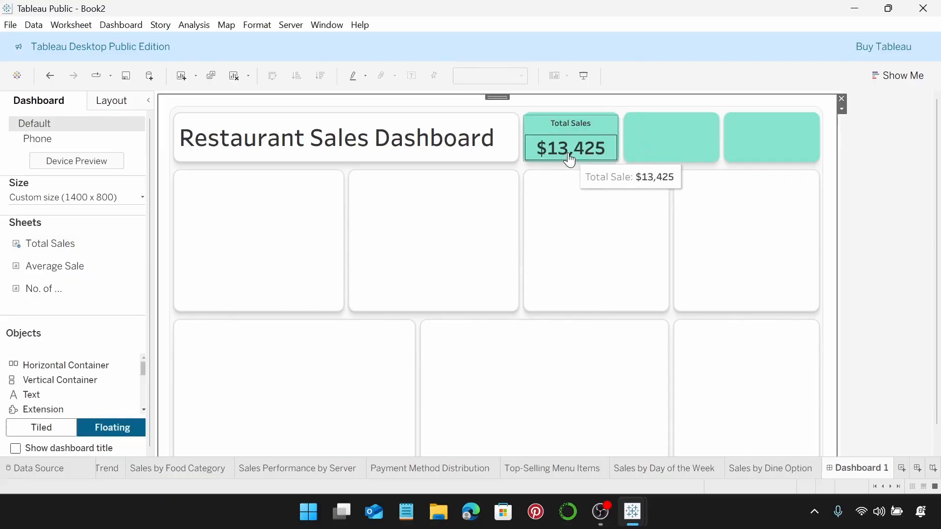
Place the Average Sale sheet as a floating object on the second green card and resize it to fit the card.
{"action": "left_click_drag", "start_coordinate": [47, 265], "coordinate": [629, 118]}
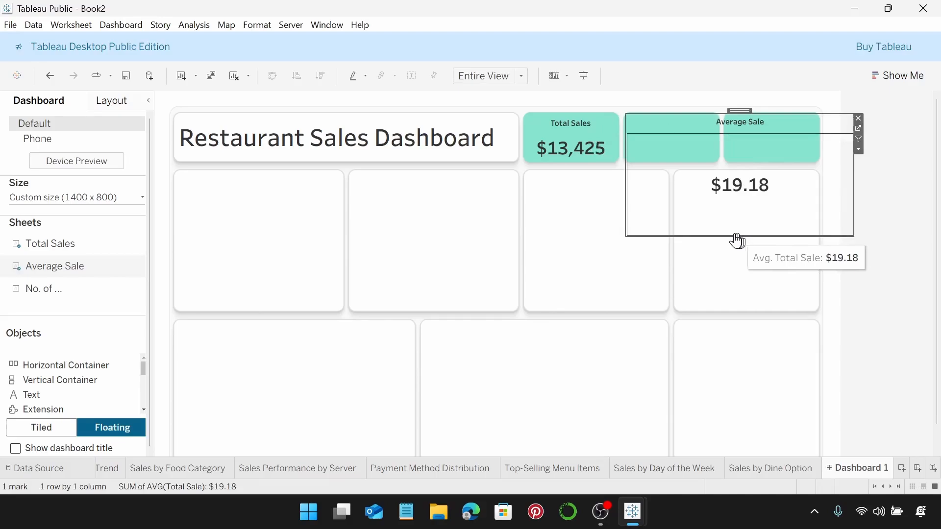
{"action": "left_click_drag", "start_coordinate": [735, 240], "coordinate": [716, 162]}
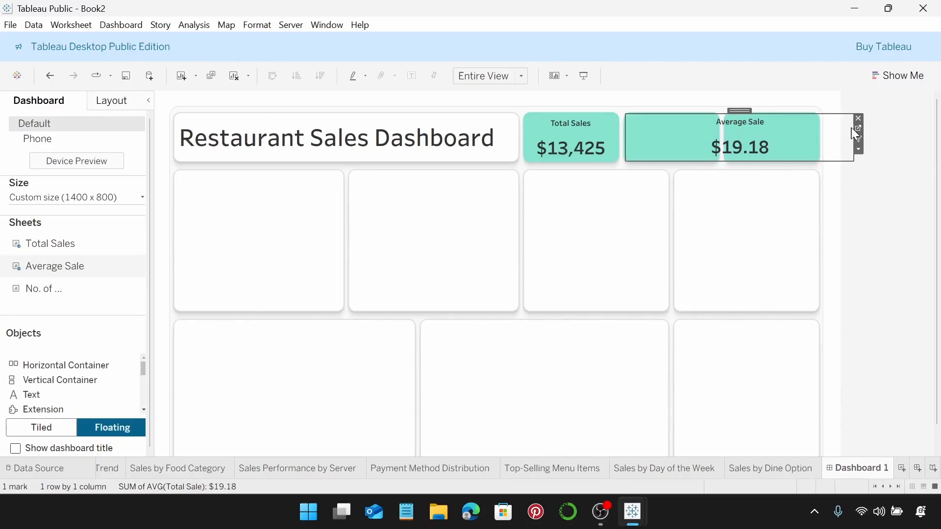
{"action": "left_click_drag", "start_coordinate": [852, 128], "coordinate": [714, 270]}
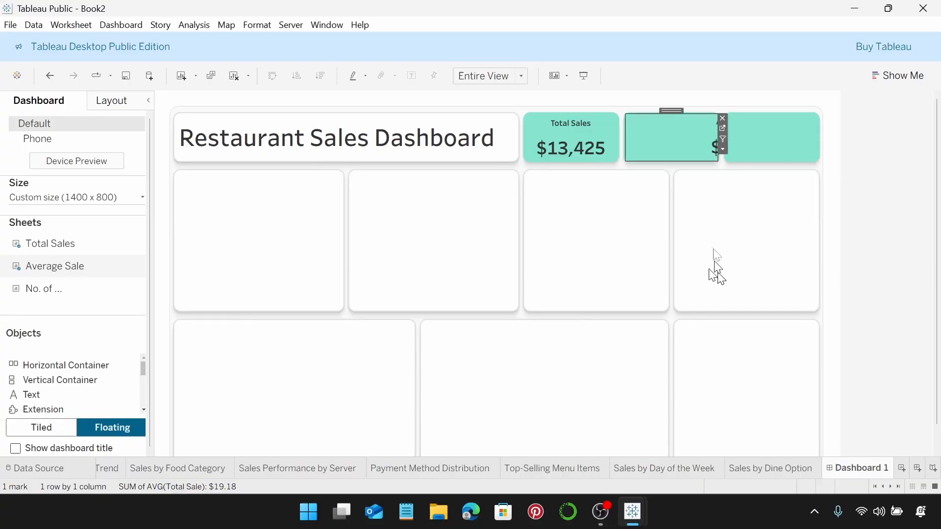
{"action": "left_click_drag", "start_coordinate": [623, 149], "coordinate": [625, 153]}
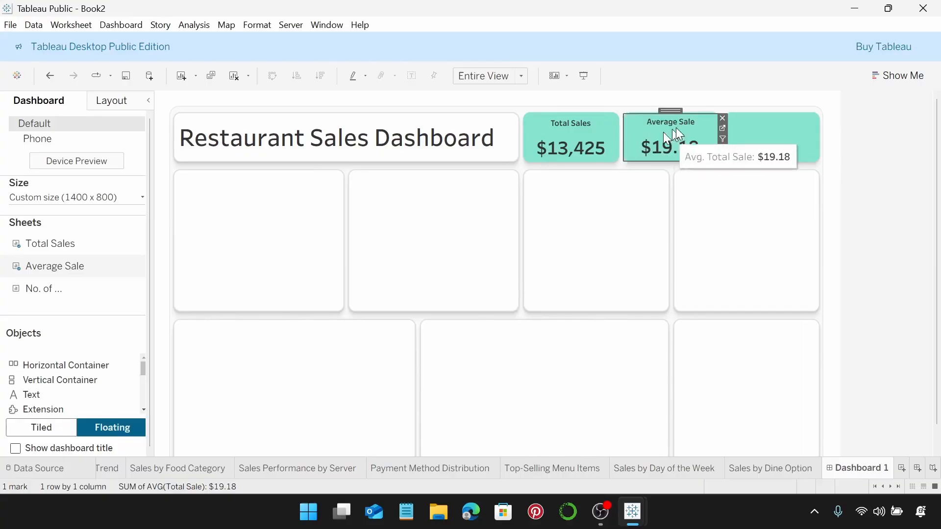
{"action": "left_click_drag", "start_coordinate": [694, 113], "coordinate": [694, 114]}
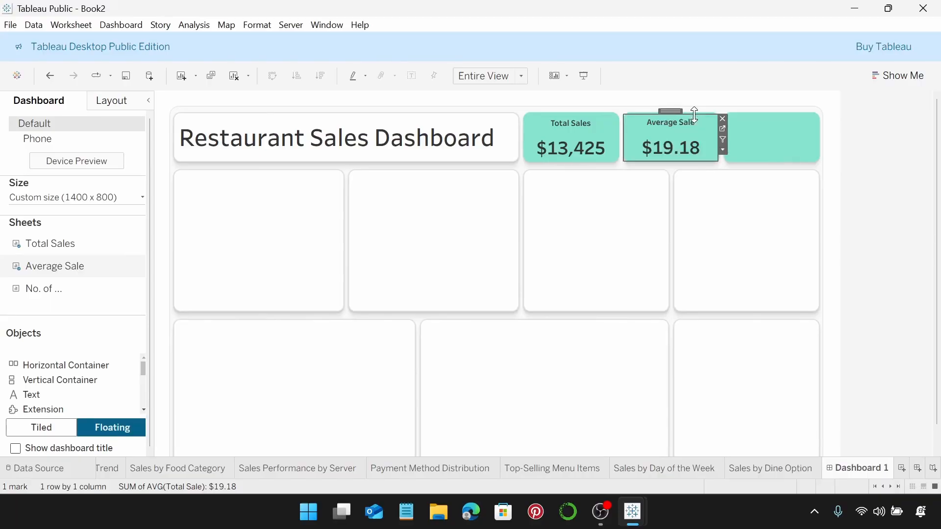
{"action": "left_click", "coordinate": [769, 233]}
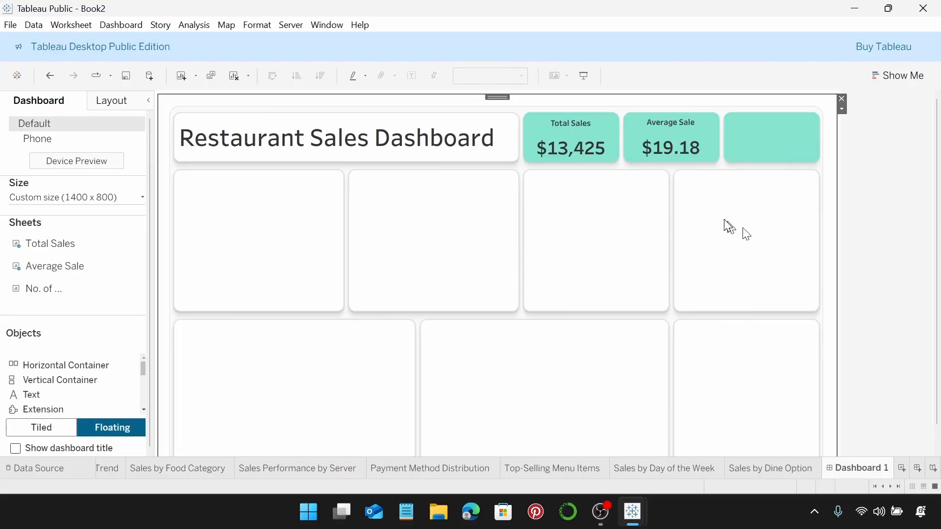
Place the No. of Transactions sheet as a floating object on the third green card and resize it to fit the card.
{"action": "left_click_drag", "start_coordinate": [22, 289], "coordinate": [723, 115]}
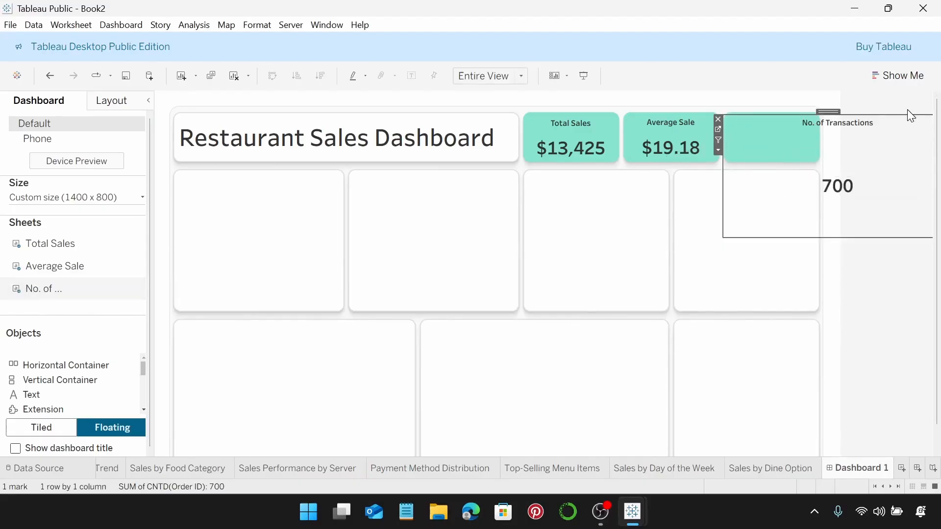
{"action": "left_click_drag", "start_coordinate": [721, 186], "coordinate": [798, 168]}
{"action": "left_click_drag", "start_coordinate": [828, 109], "coordinate": [755, 115]}
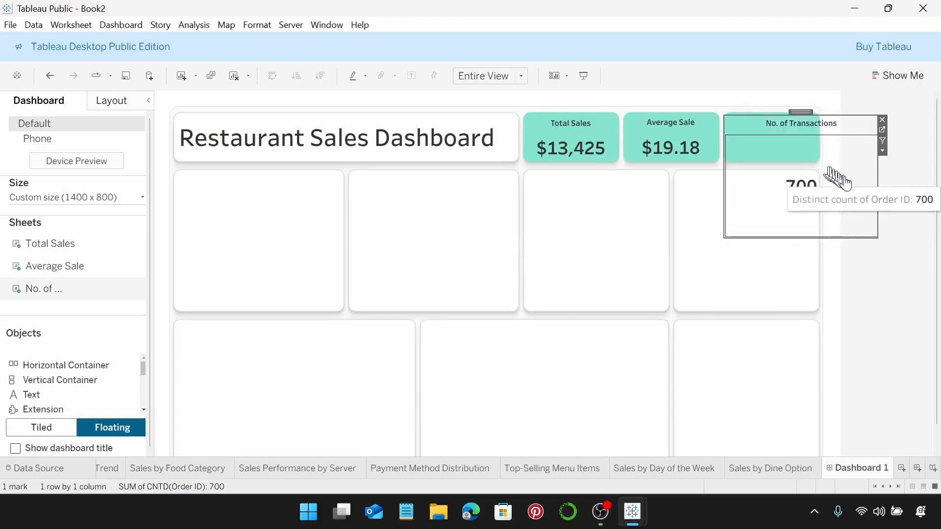
{"action": "left_click_drag", "start_coordinate": [878, 182], "coordinate": [818, 190]}
{"action": "left_click_drag", "start_coordinate": [772, 239], "coordinate": [783, 161]}
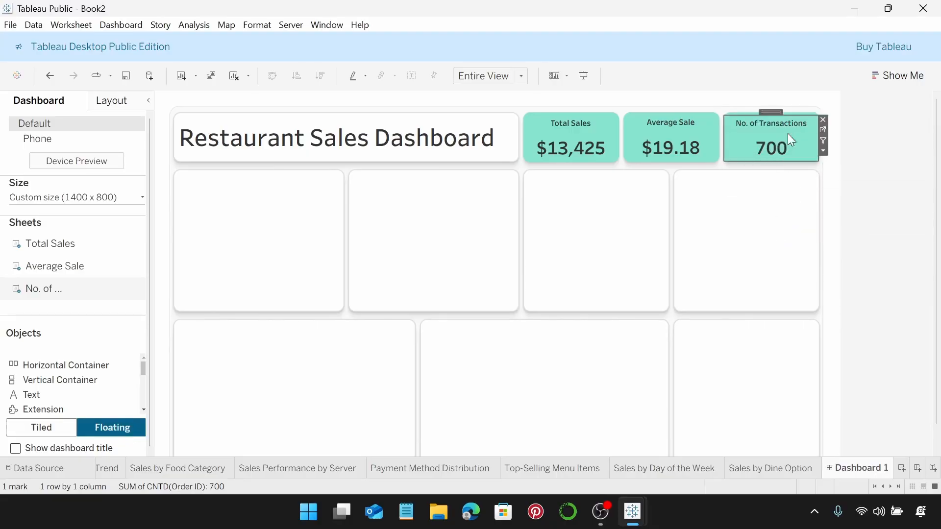
{"action": "left_click", "coordinate": [894, 172]}
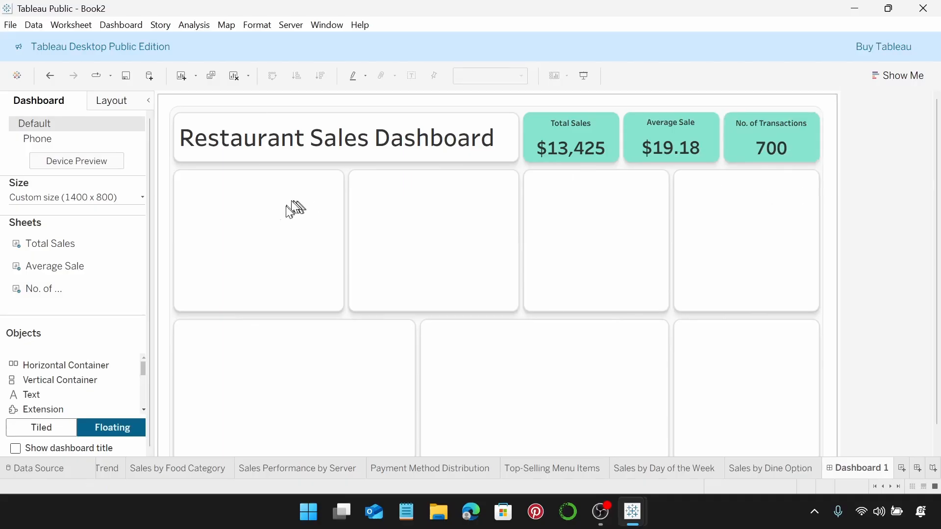
Place the Sales Trend sheet on the first white card of the upper chart row and resize it to fill the card.
{"action": "scroll", "coordinate": [78, 278], "scroll_direction": "down", "scroll_amount": 3}
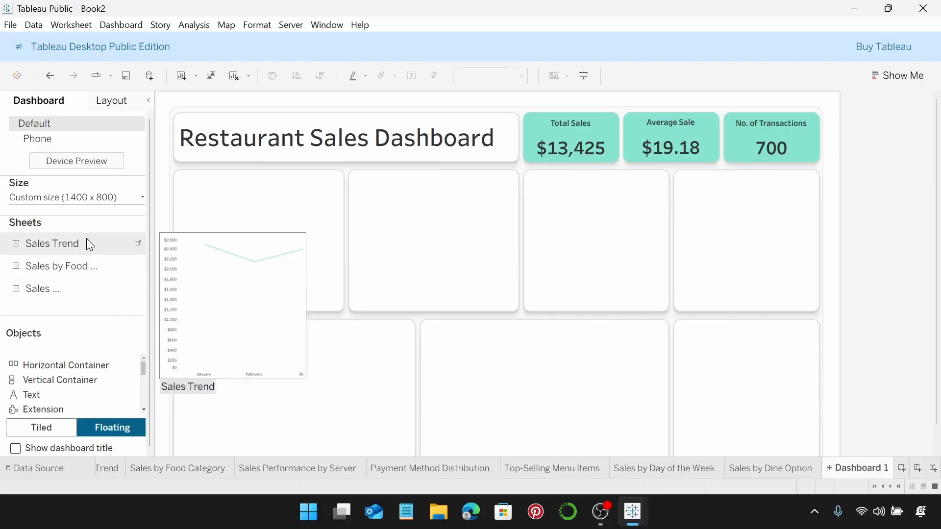
{"action": "left_click_drag", "start_coordinate": [58, 243], "coordinate": [175, 170]}
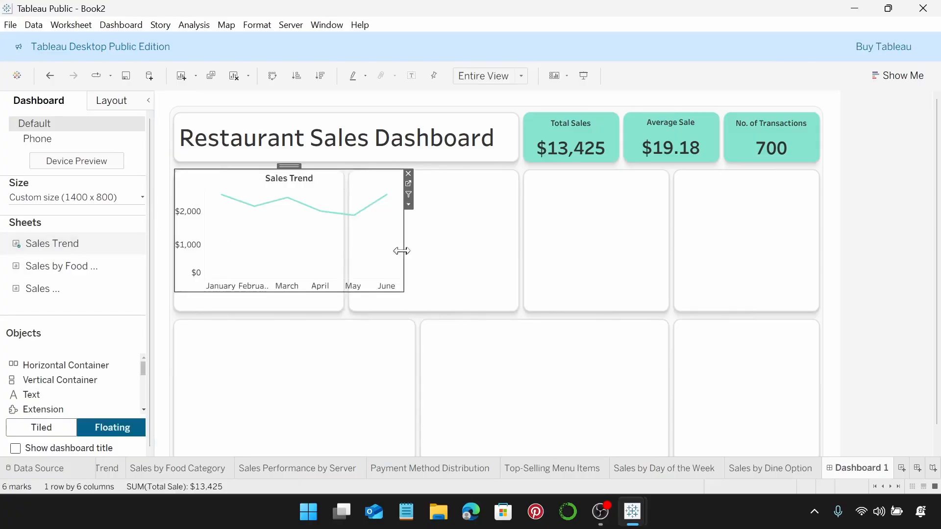
{"action": "left_click_drag", "start_coordinate": [403, 249], "coordinate": [343, 234]}
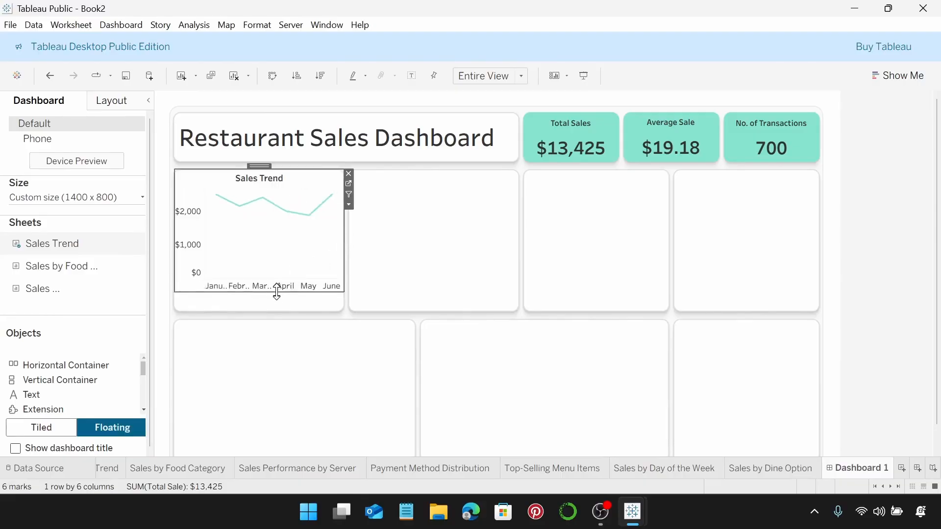
{"action": "left_click_drag", "start_coordinate": [276, 293], "coordinate": [276, 311]}
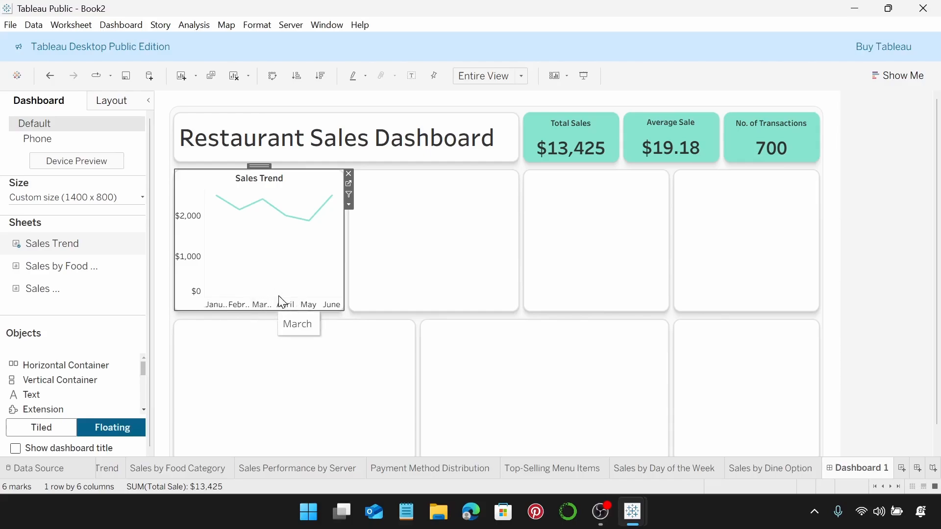
Format the month labels of the Sales Trend chart so their text direction is vertical, reading upward.
{"action": "right_click", "coordinate": [278, 303]}
{"action": "left_click", "coordinate": [321, 385]}
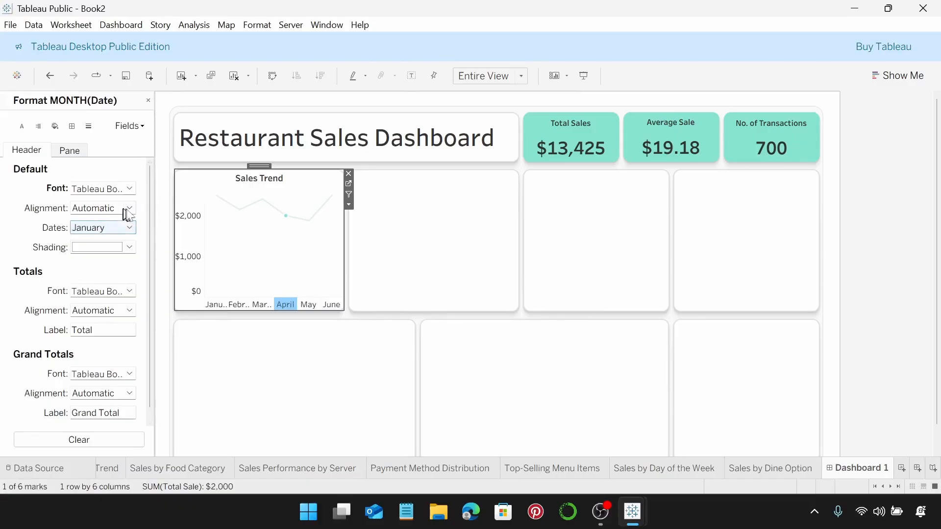
{"action": "left_click", "coordinate": [130, 208]}
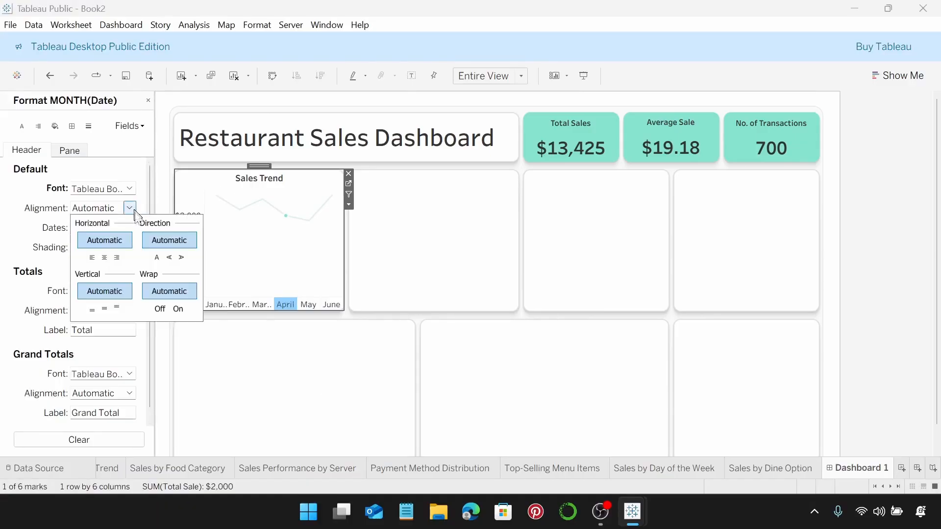
{"action": "left_click", "coordinate": [169, 258]}
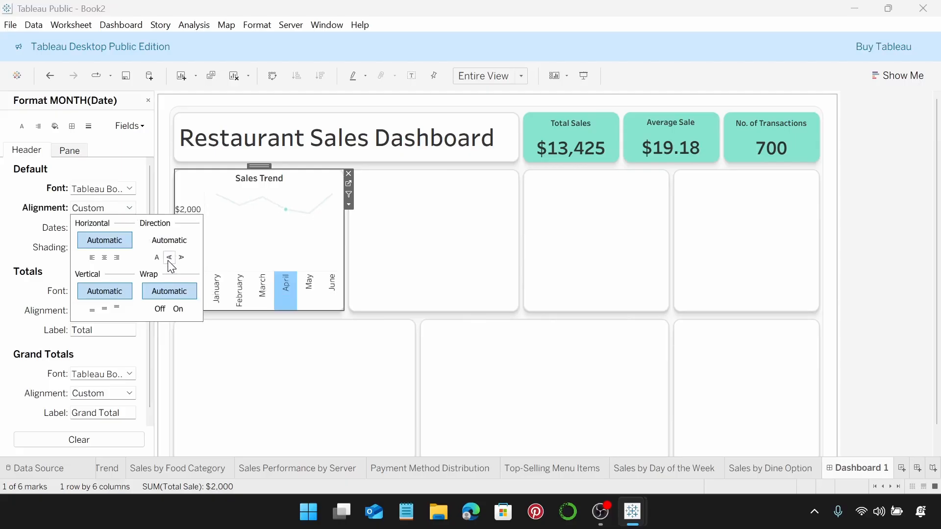
{"action": "left_click", "coordinate": [301, 246]}
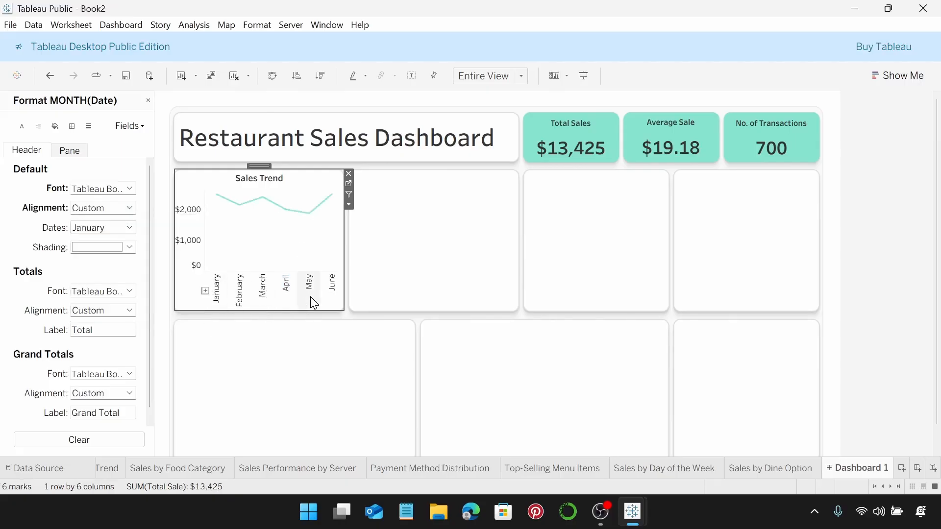
{"action": "left_click", "coordinate": [147, 101]}
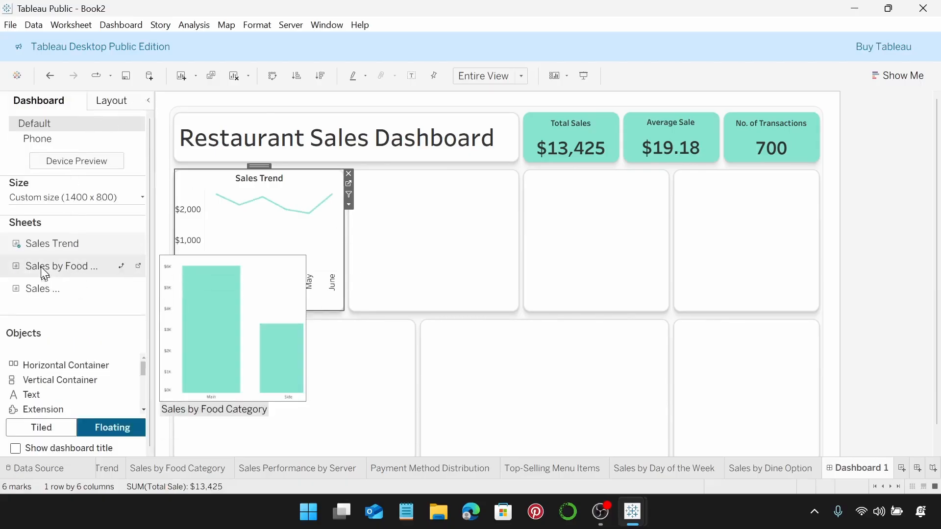
Place the Sales by Food Category sheet on the second card of the upper chart row and fit it to the card.
{"action": "left_click_drag", "start_coordinate": [34, 267], "coordinate": [210, 330]}
{"action": "left_click_drag", "start_coordinate": [387, 236], "coordinate": [351, 174]}
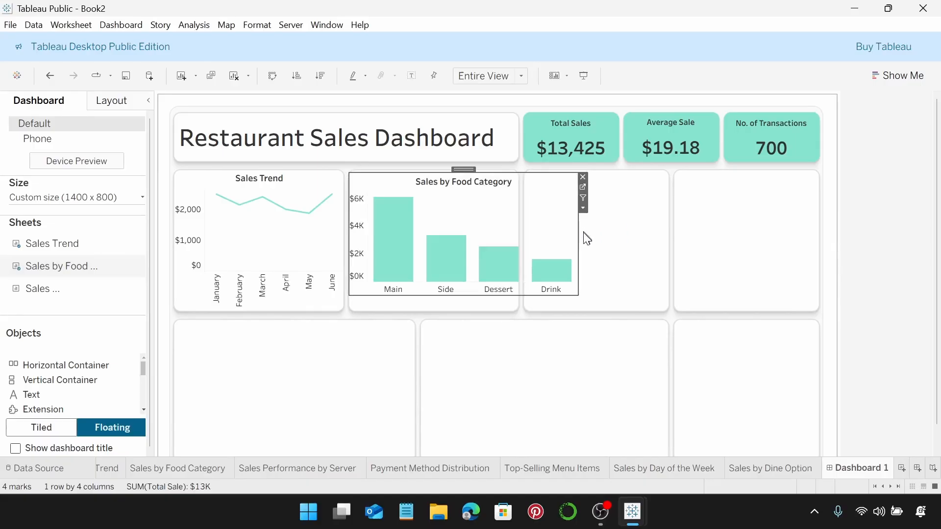
{"action": "left_click_drag", "start_coordinate": [579, 237], "coordinate": [518, 241]}
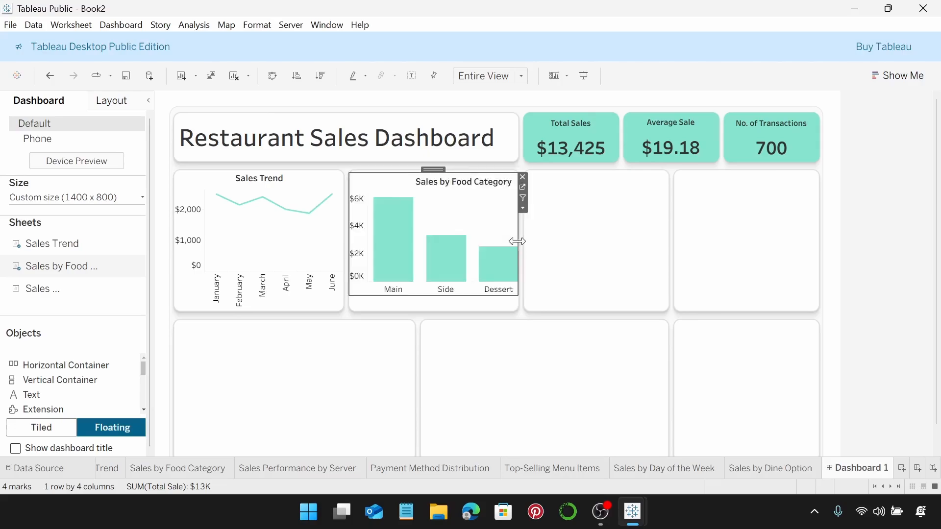
{"action": "left_click", "coordinate": [456, 194]}
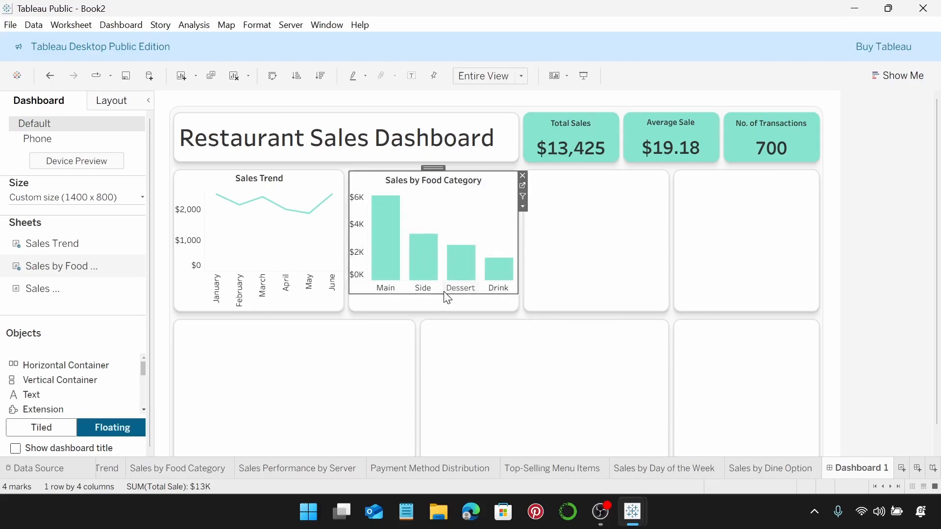
{"action": "left_click_drag", "start_coordinate": [444, 293], "coordinate": [447, 311]}
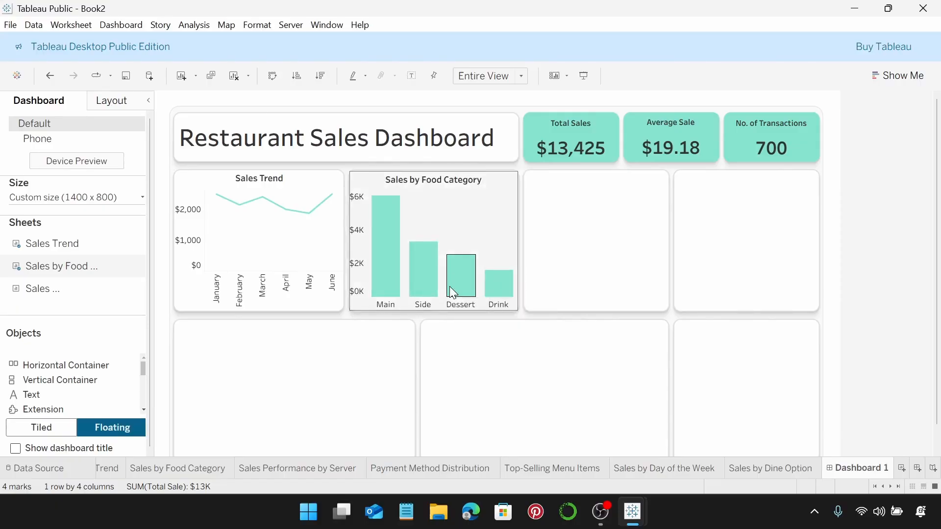
Place the Sales Performance by Server sheet on the third card of the upper chart row and fit it to the card.
{"action": "mouse_move", "coordinate": [37, 290]}
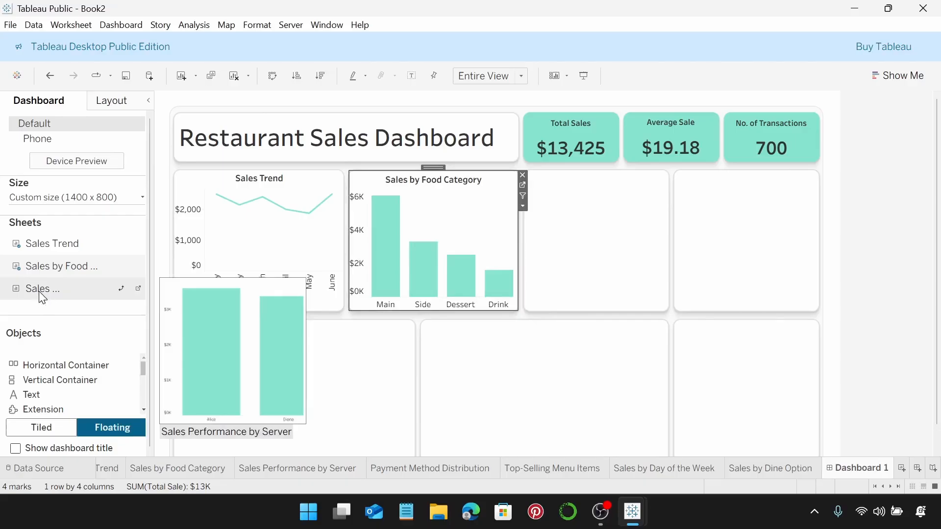
{"action": "left_click_drag", "start_coordinate": [39, 291], "coordinate": [524, 173]}
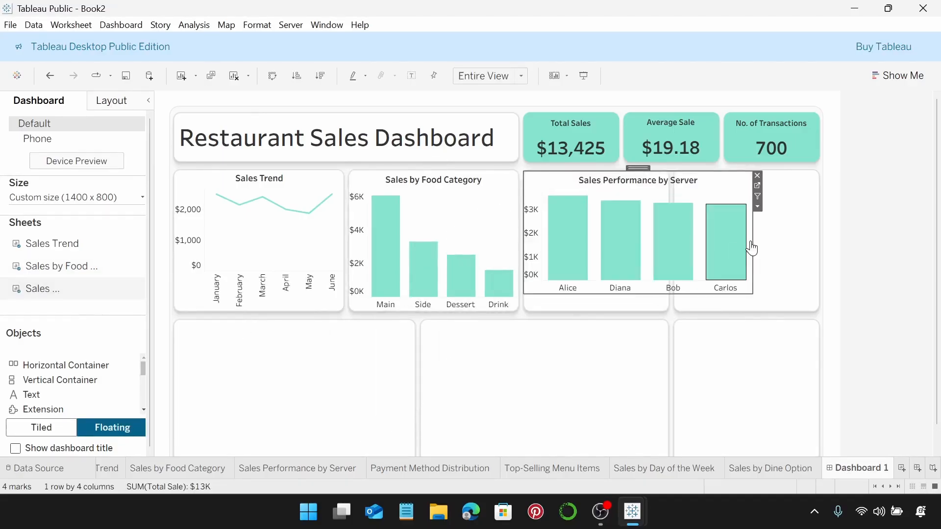
{"action": "left_click_drag", "start_coordinate": [749, 240], "coordinate": [669, 242]}
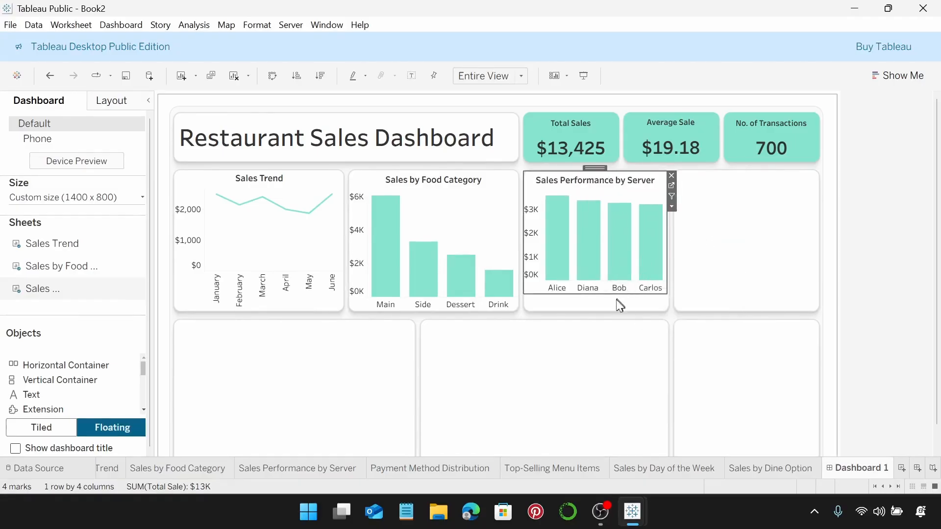
{"action": "left_click_drag", "start_coordinate": [619, 311], "coordinate": [621, 311]}
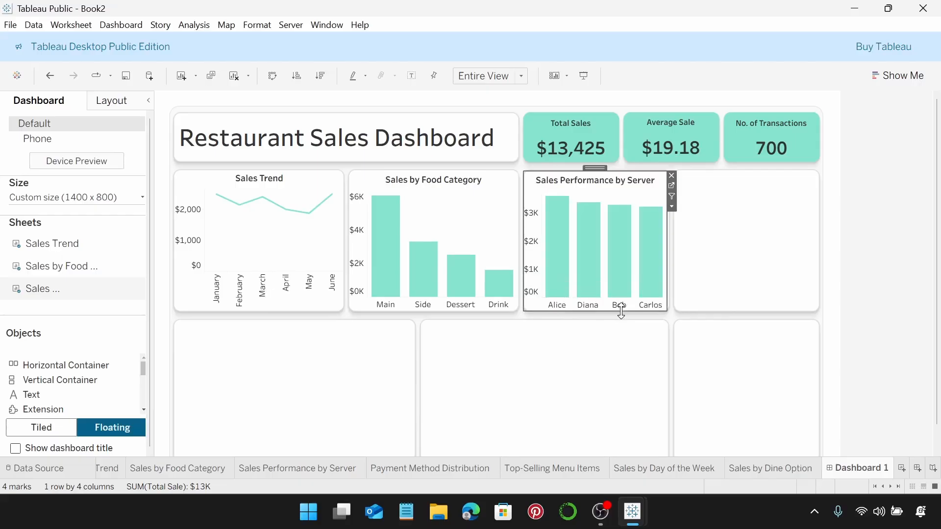
{"action": "left_click", "coordinate": [735, 272]}
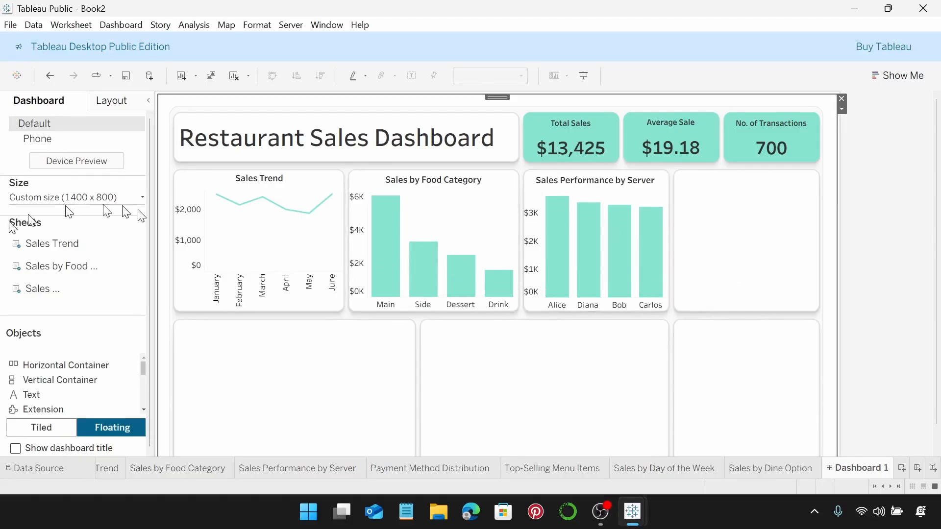
Place the Payment Method Distribution sheet on the fourth card of the upper chart row and fit it to the card.
{"action": "scroll", "coordinate": [46, 259], "scroll_direction": "down", "scroll_amount": 2}
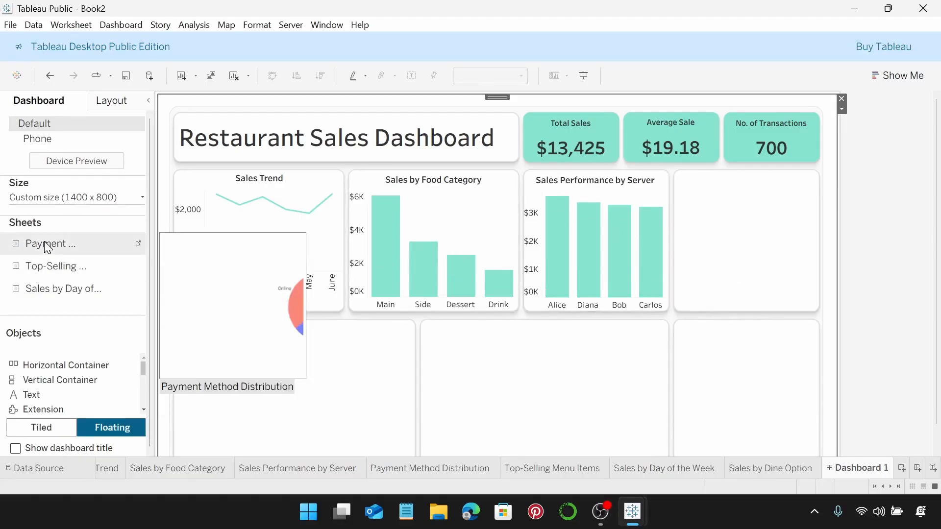
{"action": "left_click_drag", "start_coordinate": [47, 248], "coordinate": [676, 174]}
{"action": "left_click_drag", "start_coordinate": [899, 229], "coordinate": [816, 233]}
{"action": "left_click_drag", "start_coordinate": [743, 294], "coordinate": [744, 311]}
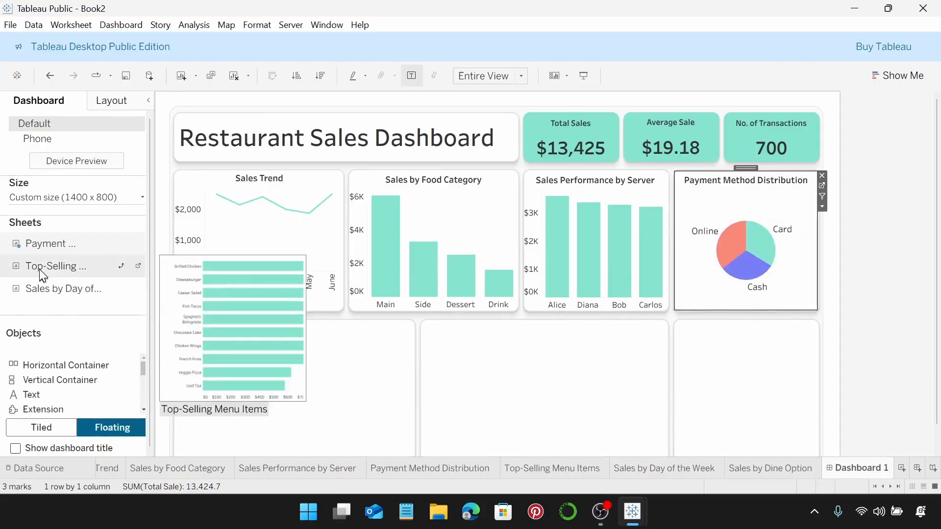
Place the Top-Selling Menu Items sheet on the first card of the lower chart row and adjust its size and position to fit.
{"action": "left_click_drag", "start_coordinate": [40, 266], "coordinate": [175, 323]}
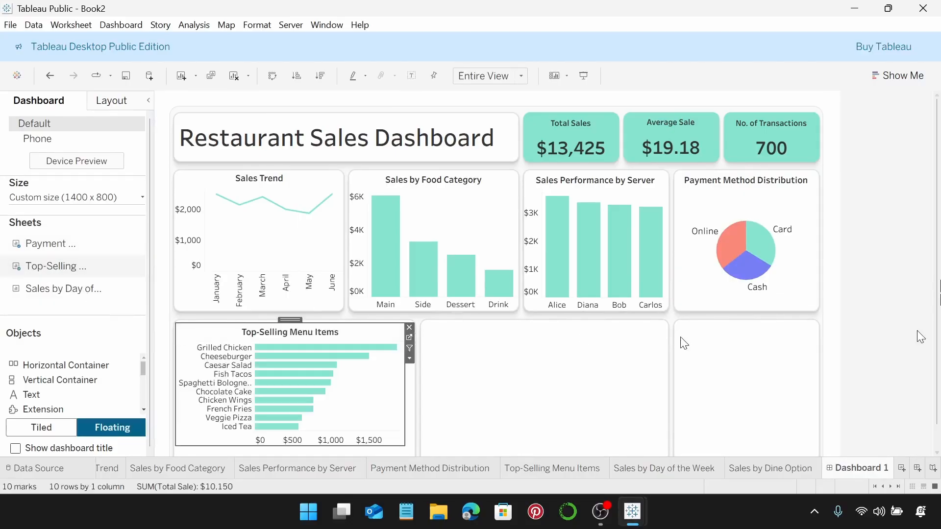
{"action": "scroll", "coordinate": [683, 342], "scroll_direction": "down", "scroll_amount": 1}
{"action": "left_click_drag", "start_coordinate": [405, 366], "coordinate": [414, 367]}
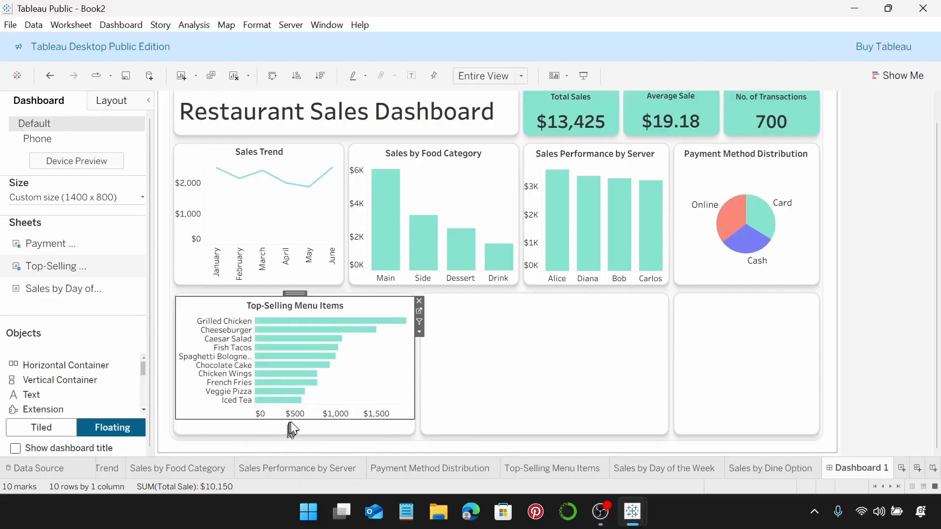
{"action": "left_click_drag", "start_coordinate": [292, 419], "coordinate": [291, 432]}
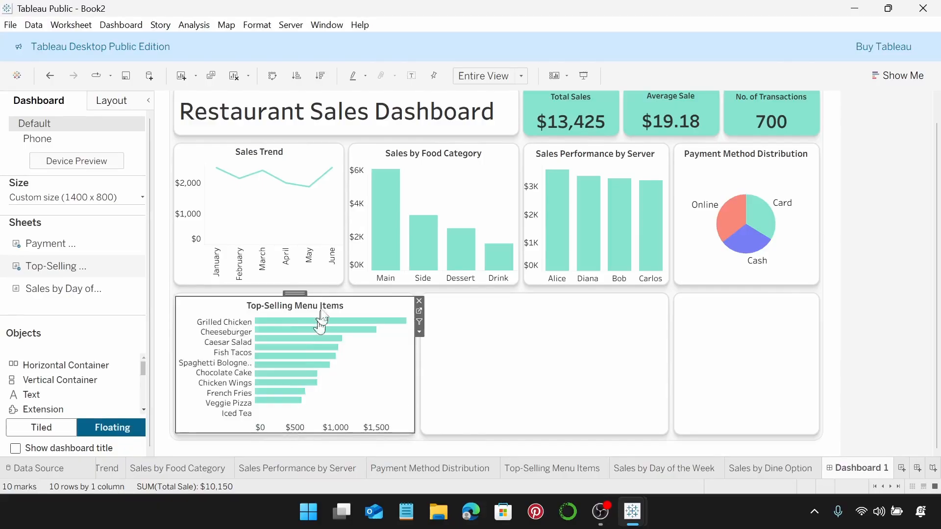
{"action": "left_click_drag", "start_coordinate": [321, 296], "coordinate": [323, 293]}
{"action": "key", "text": "Left"}
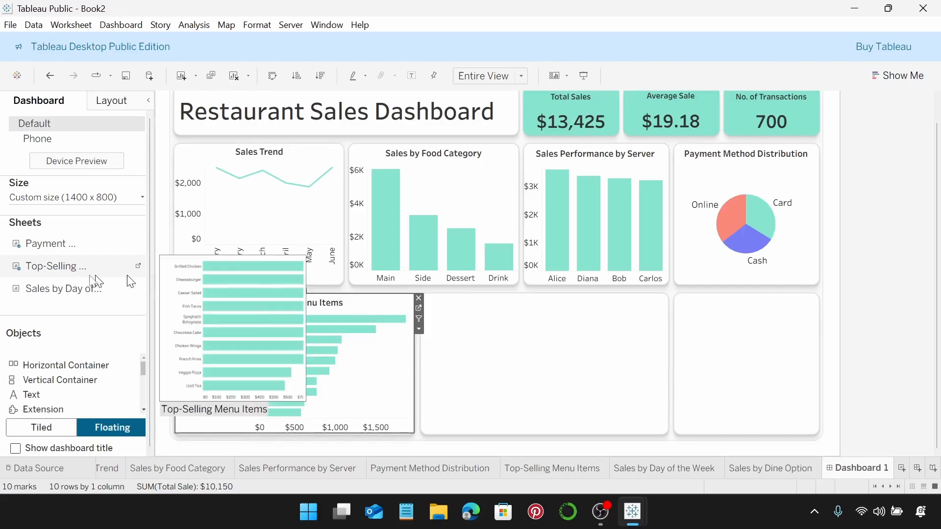
Place the Sales by Day of the Week sheet on the second card of the lower chart row and fit it to the card.
{"action": "scroll", "coordinate": [34, 281], "scroll_direction": "down", "scroll_amount": 1}
{"action": "left_click_drag", "start_coordinate": [35, 273], "coordinate": [424, 299]}
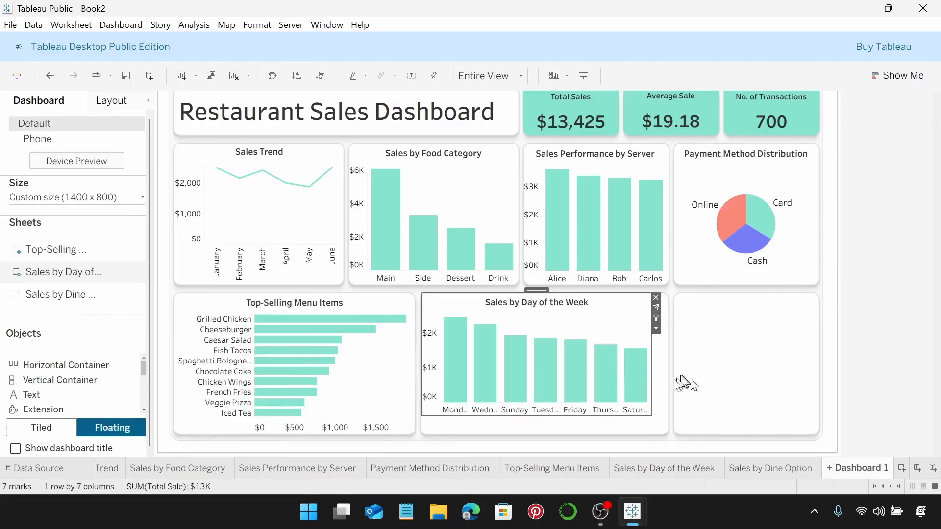
{"action": "left_click_drag", "start_coordinate": [651, 378], "coordinate": [667, 374]}
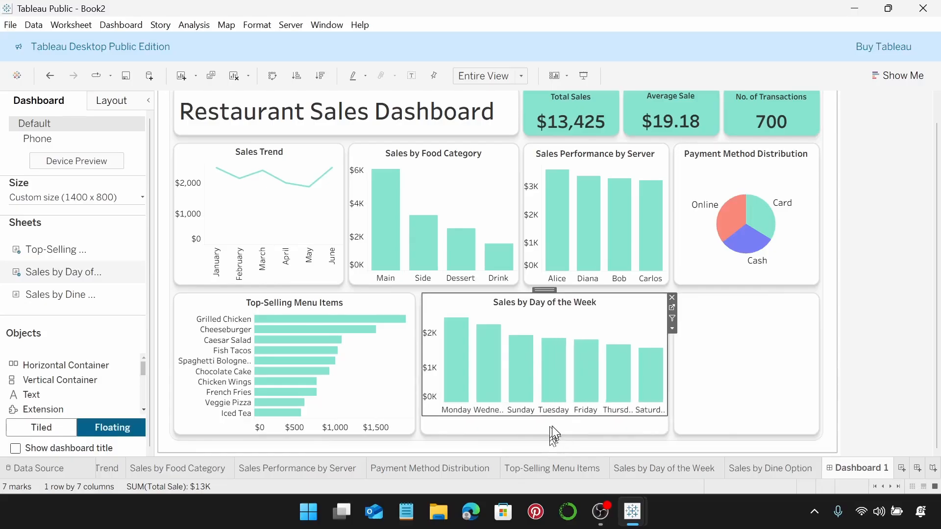
{"action": "left_click_drag", "start_coordinate": [556, 416], "coordinate": [554, 433]}
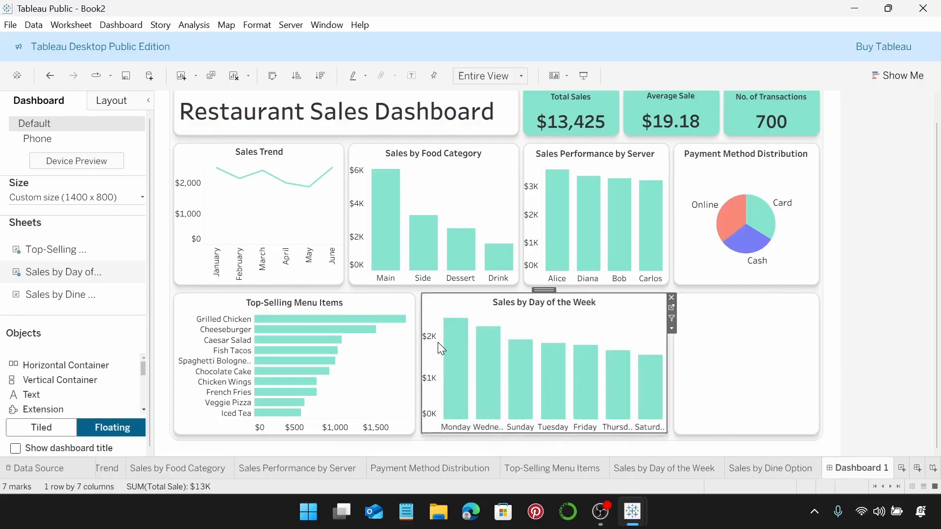
{"action": "left_click", "coordinate": [439, 348]}
Place the Sales by Dine Option sheet on the third card of the lower chart row and fit it to the card.
{"action": "mouse_move", "coordinate": [98, 291]}
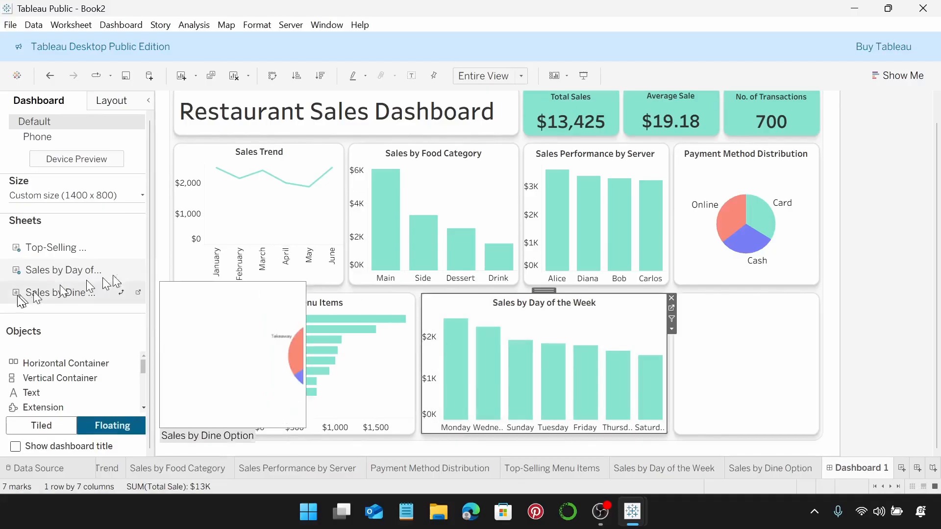
{"action": "left_click_drag", "start_coordinate": [22, 300], "coordinate": [674, 295]}
{"action": "left_click_drag", "start_coordinate": [903, 392], "coordinate": [817, 402]}
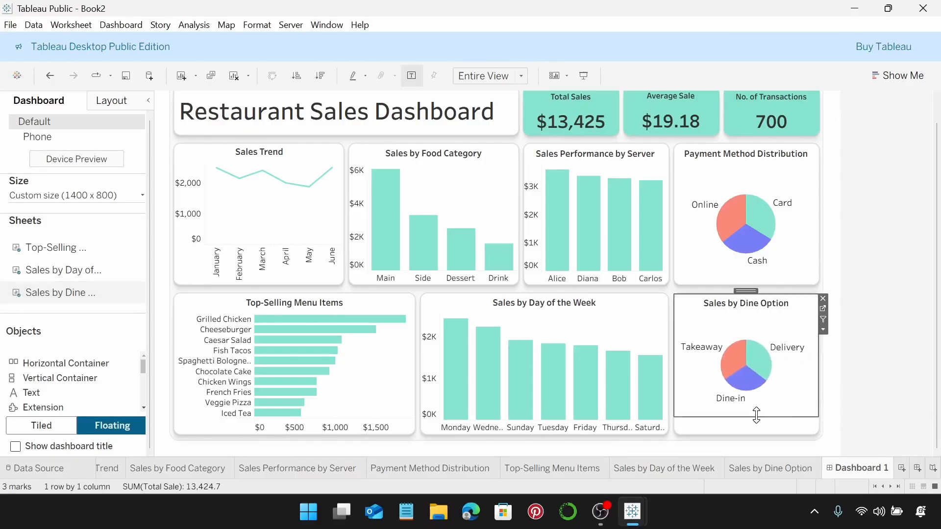
{"action": "left_click_drag", "start_coordinate": [760, 418], "coordinate": [762, 433]}
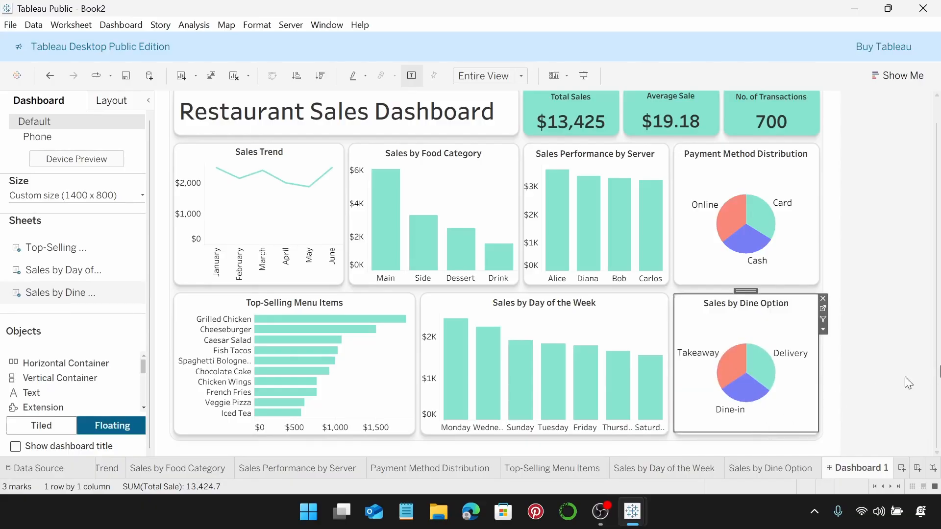
{"action": "left_click", "coordinate": [931, 371]}
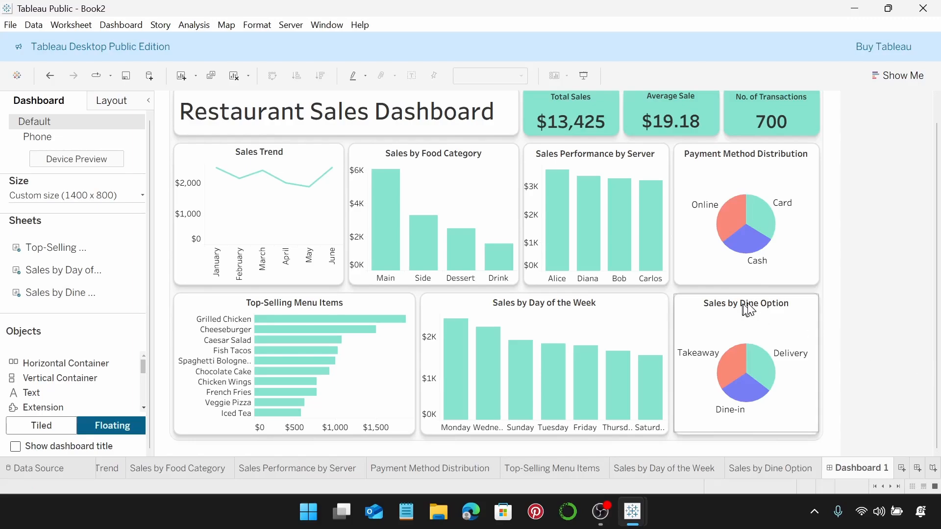
Set the Top-Selling Menu Items chart to act as a filter for the dashboard.
{"action": "scroll", "coordinate": [747, 303], "scroll_direction": "up", "scroll_amount": 1}
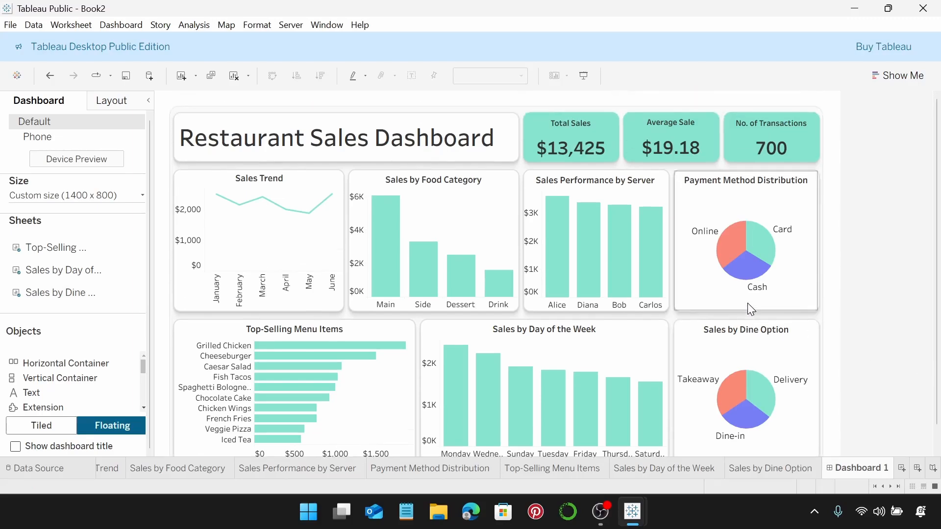
{"action": "scroll", "coordinate": [748, 303], "scroll_direction": "down", "scroll_amount": 1}
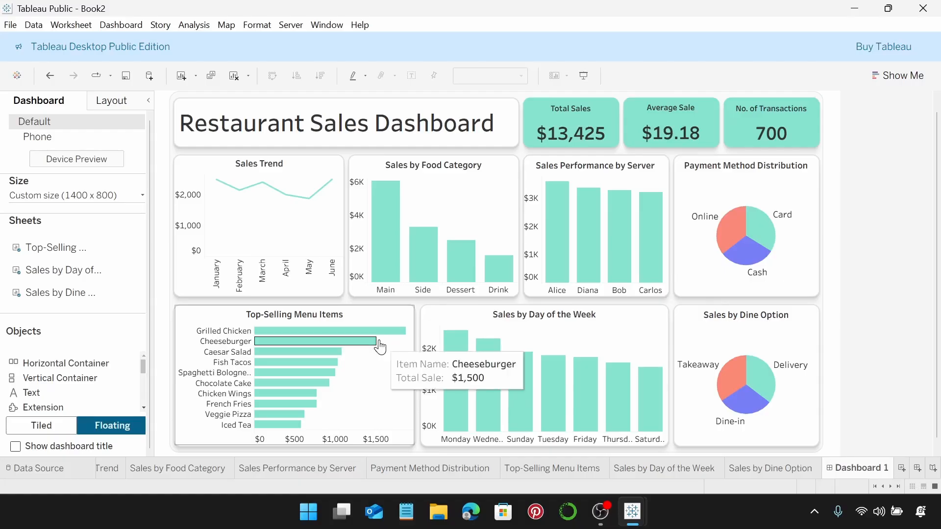
{"action": "left_click", "coordinate": [376, 381]}
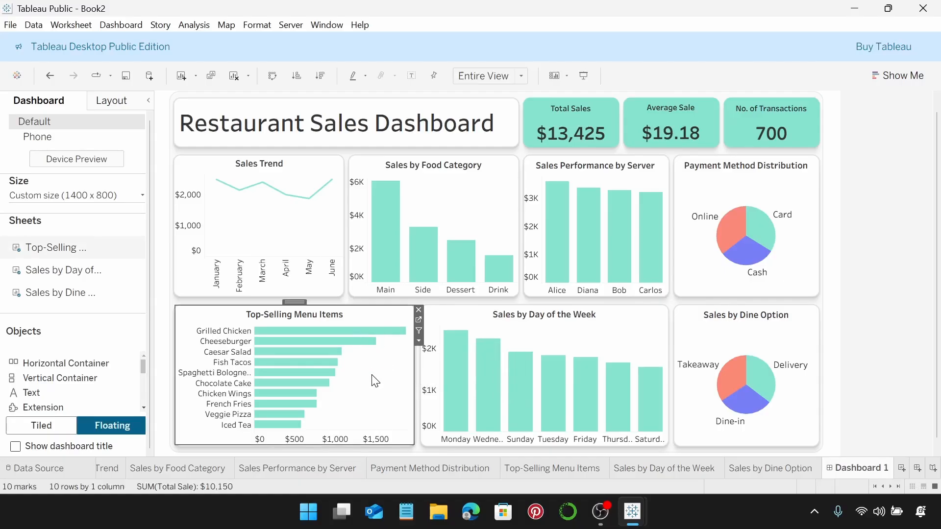
{"action": "left_click", "coordinate": [419, 331]}
Test the menu item filter with Grilled Chicken, Cheeseburger, Caesar Salad, Fish Tacos, Spaghetti Bolognese and Chicken Wings, leaving no item selected.
{"action": "left_click", "coordinate": [369, 338]}
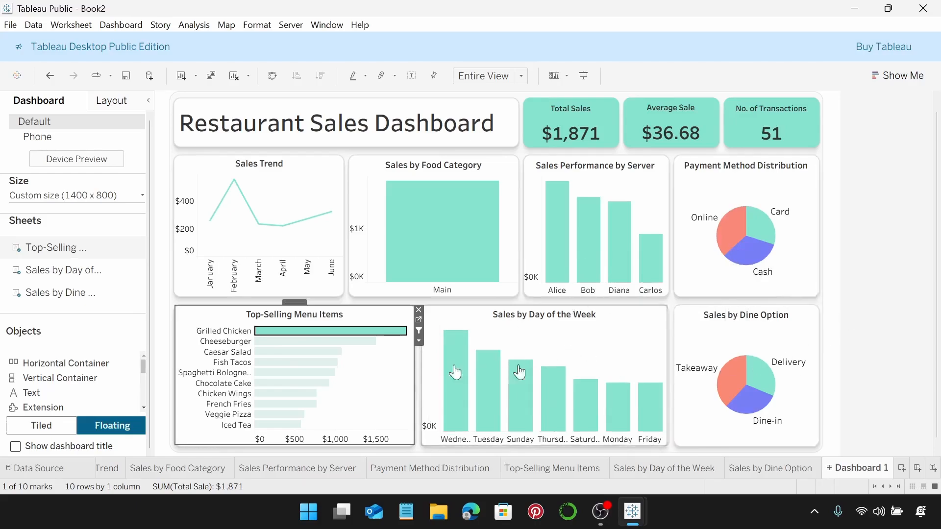
{"action": "left_click", "coordinate": [307, 341]}
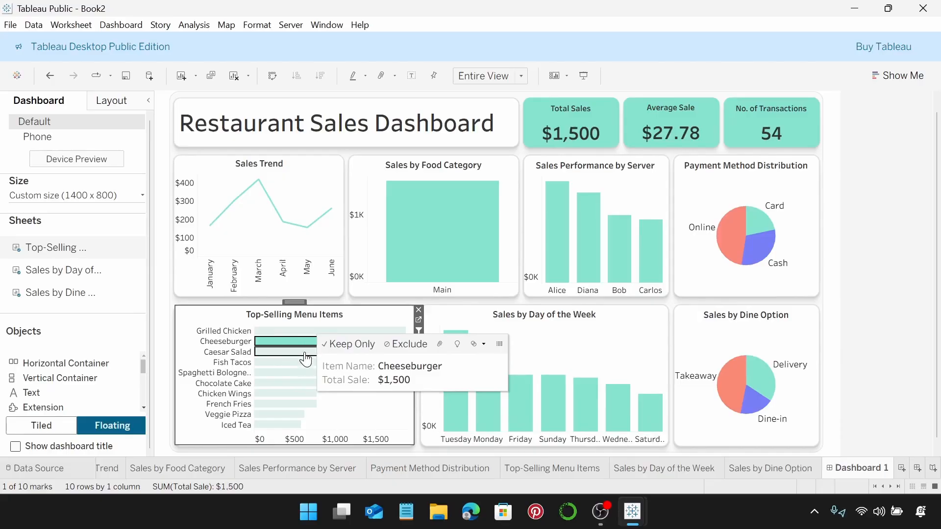
{"action": "left_click", "coordinate": [305, 352]}
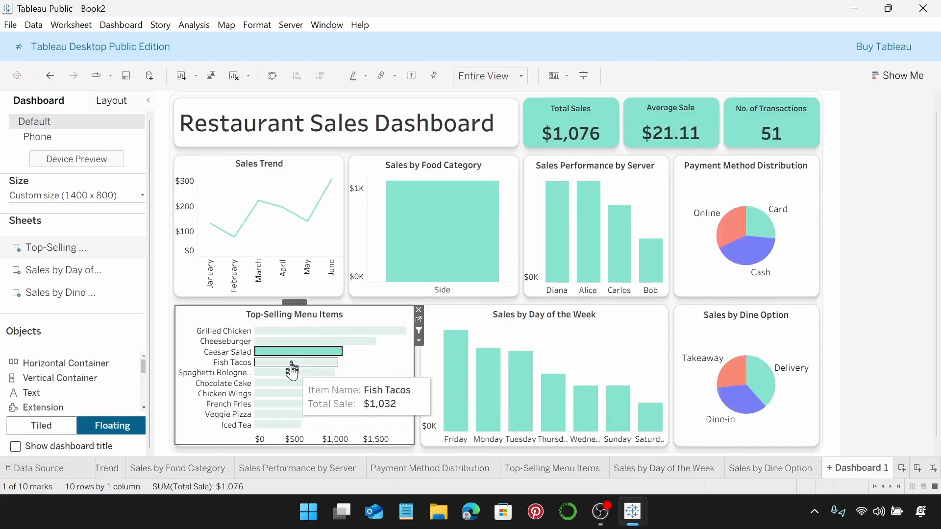
{"action": "left_click", "coordinate": [292, 366]}
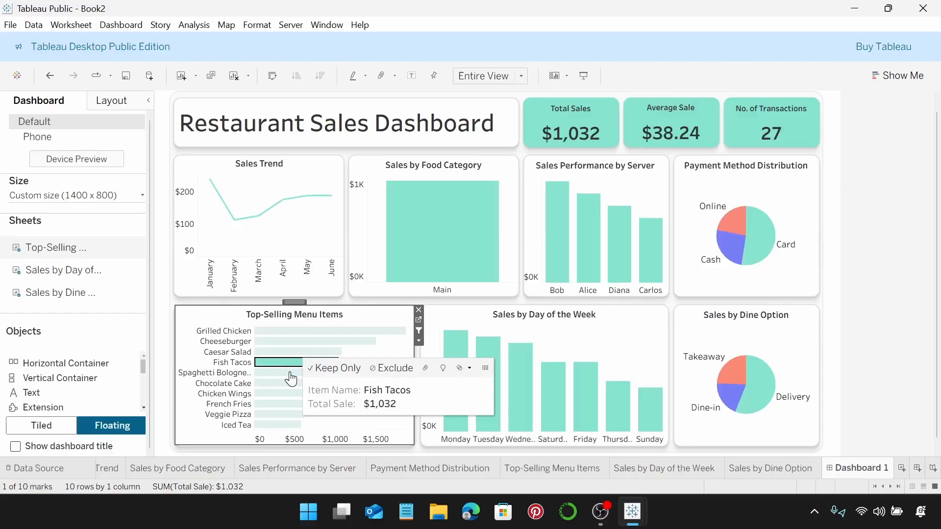
{"action": "left_click", "coordinate": [291, 378]}
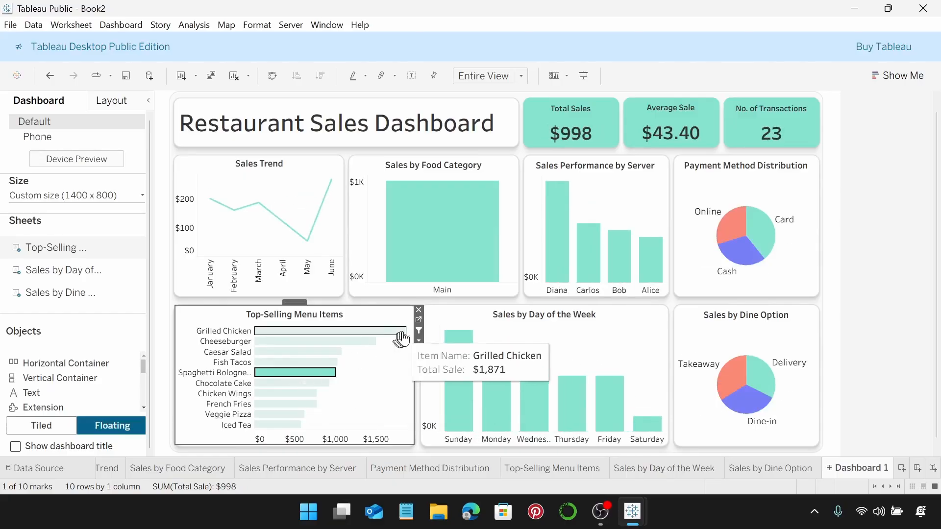
{"action": "left_click", "coordinate": [318, 364]}
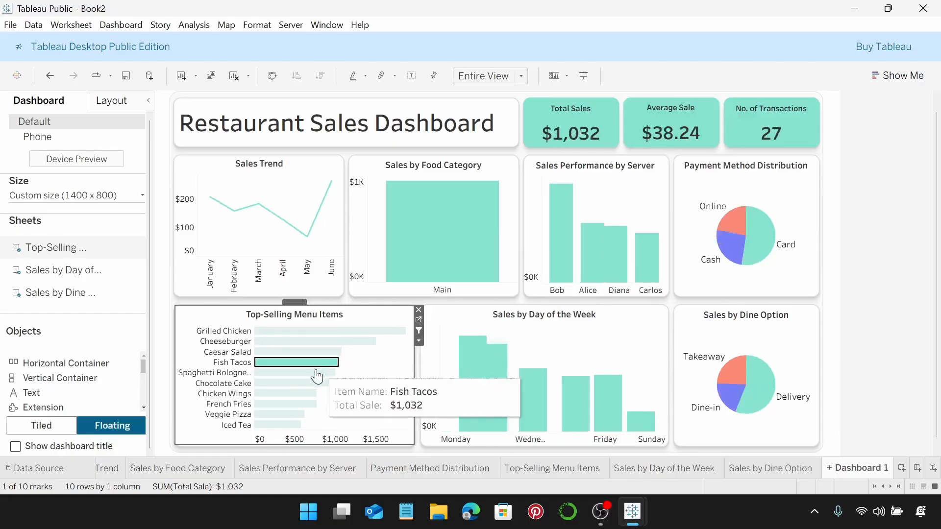
{"action": "left_click", "coordinate": [321, 368]}
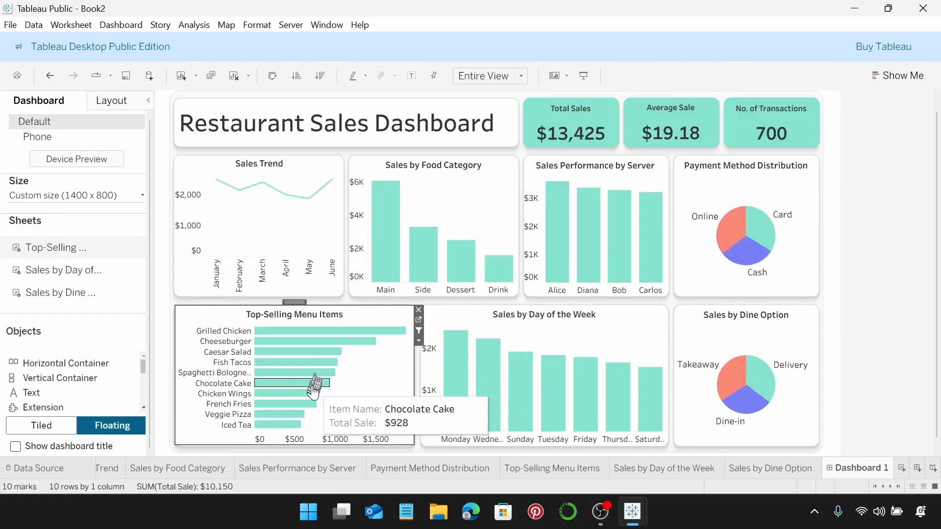
{"action": "left_click", "coordinate": [310, 394]}
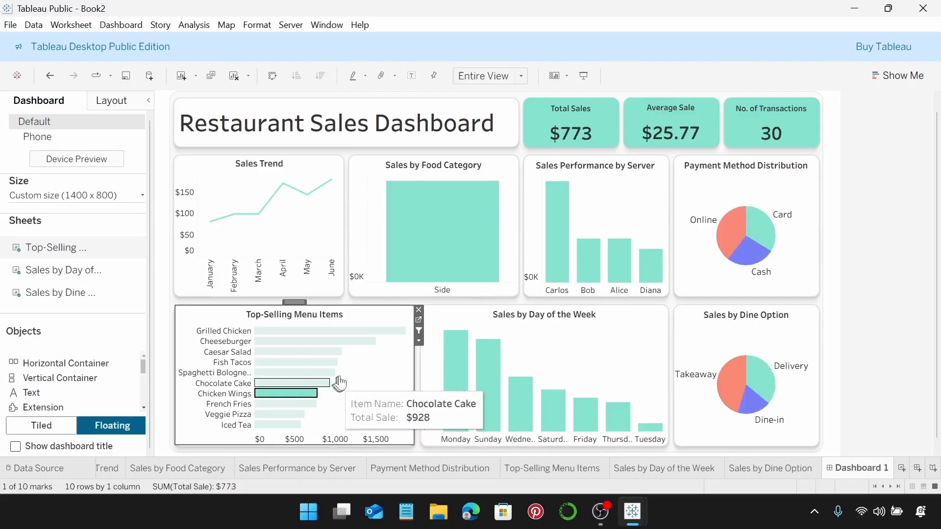
{"action": "left_click", "coordinate": [311, 394]}
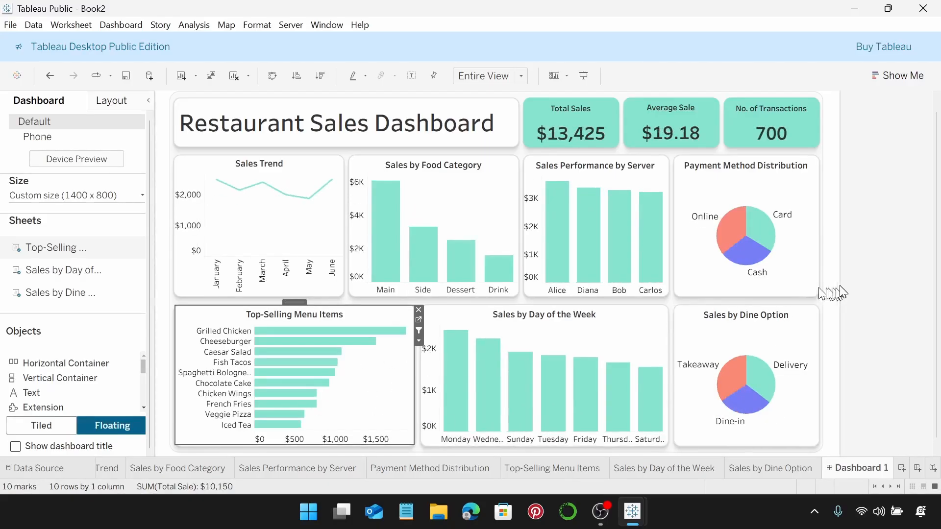
{"action": "left_click", "coordinate": [863, 286]}
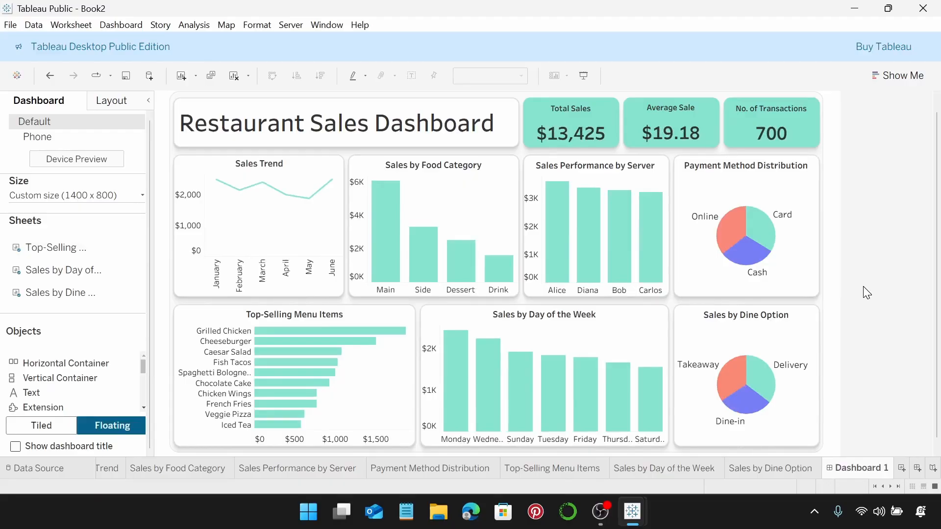